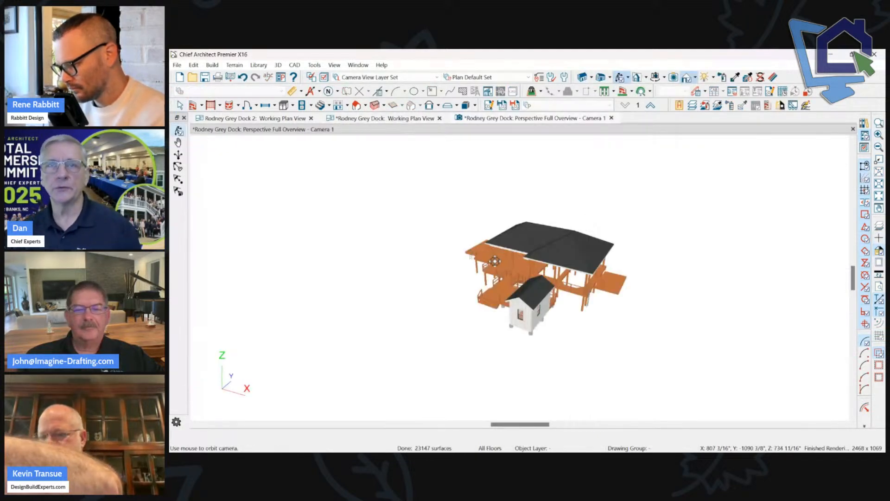
Examine the dock model in the perspective overview from several sides, including the underside of the pavilion roof.
scroll(469, 256, "up", 5)
left_click_drag(469, 257, 581, 245)
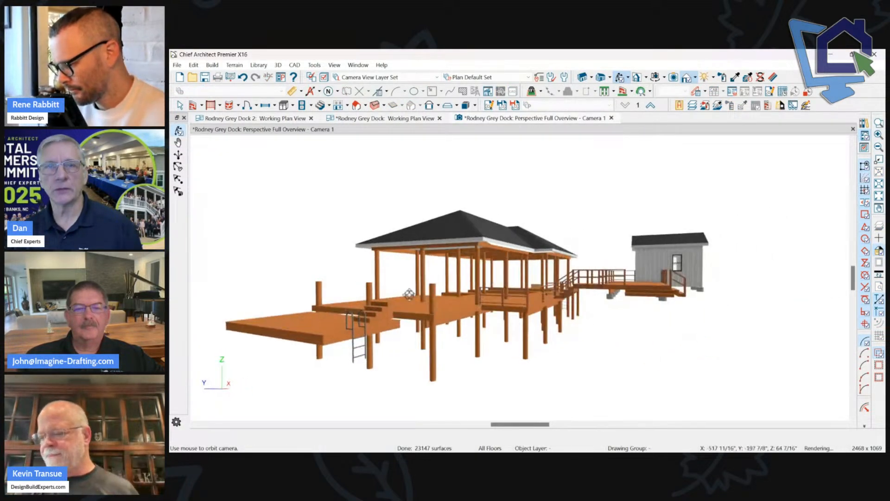
scroll(384, 277, "up", 3)
left_click_drag(384, 276, 468, 274)
scroll(468, 274, "down", 3)
left_click_drag(417, 264, 434, 197)
scroll(438, 184, "up", 3)
scroll(497, 214, "down", 3)
left_click_drag(535, 191, 592, 165)
scroll(622, 214, "up", 3)
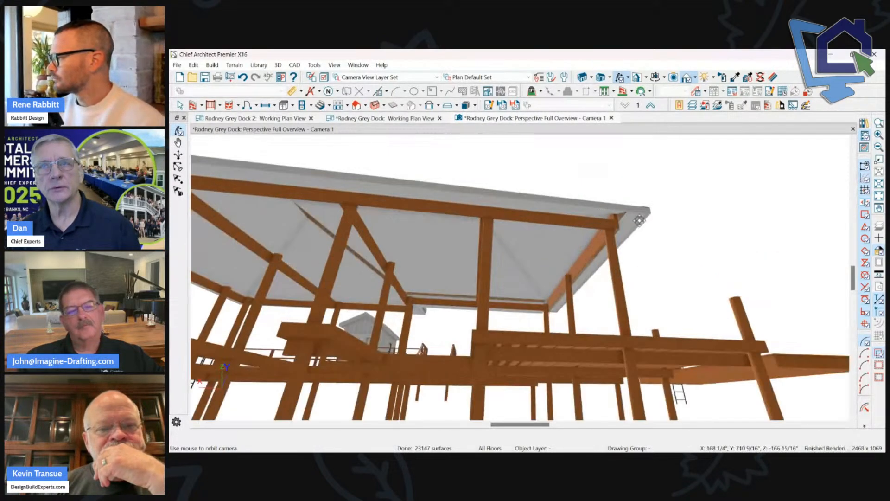
scroll(441, 191, "down", 3)
left_click_drag(487, 198, 417, 144)
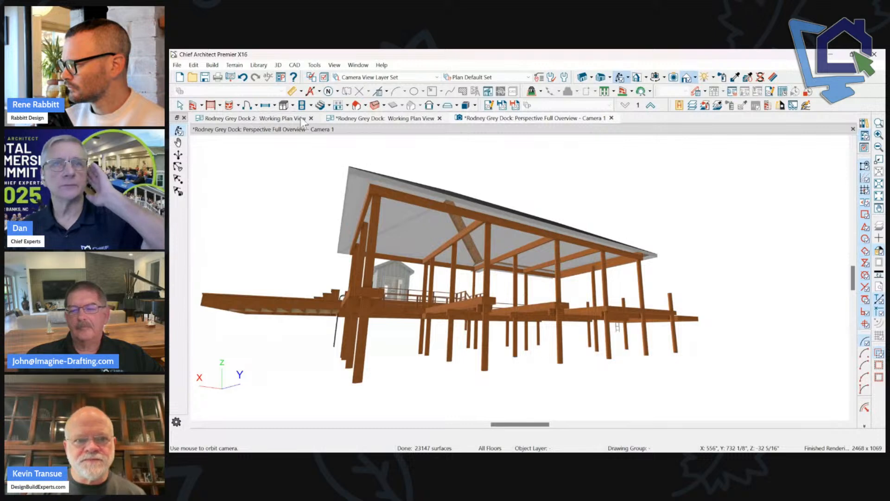
Compare the first dock's working plan view with its perspective overview, and bring up the second dock plan.
left_click(369, 119)
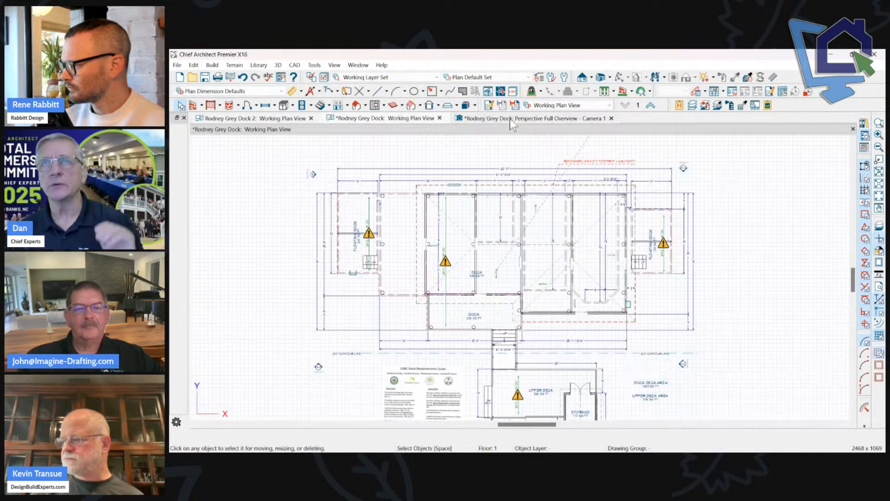
left_click(511, 119)
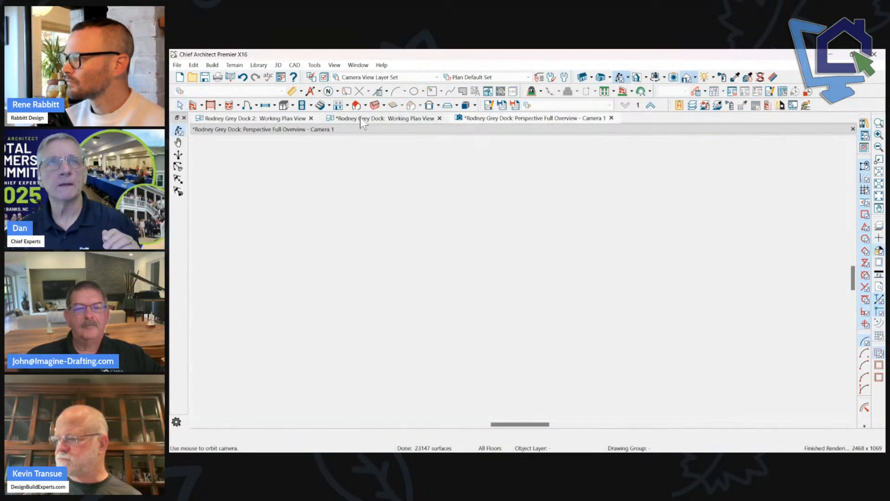
left_click(361, 119)
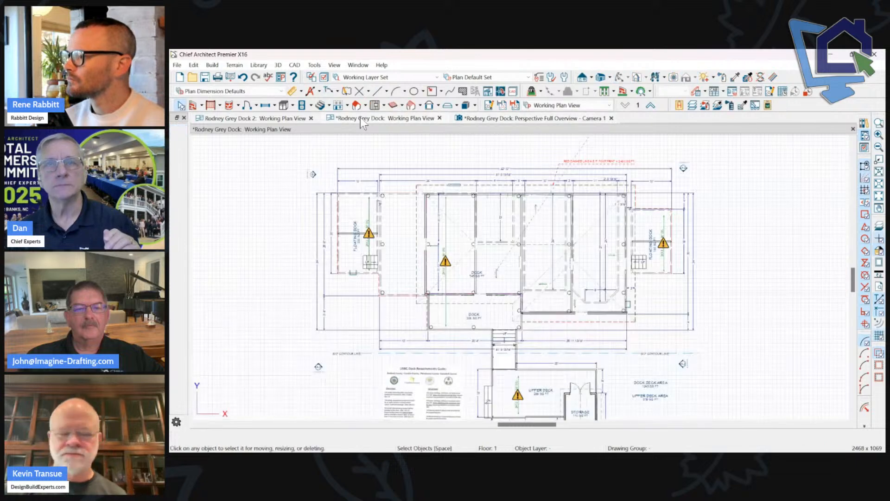
left_click(248, 118)
left_click(175, 65)
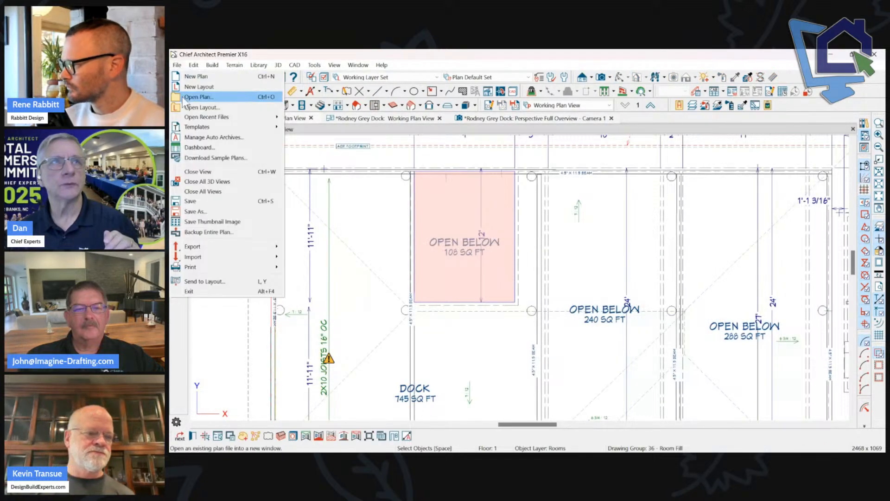
left_click(199, 97)
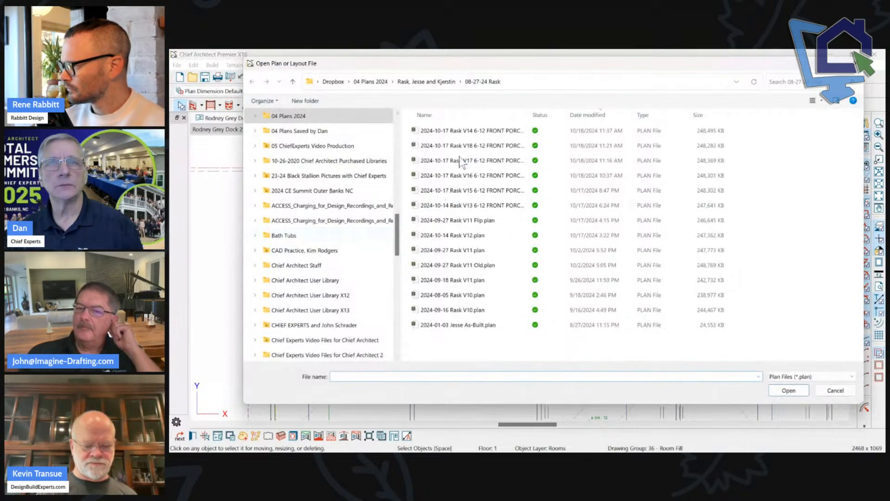
left_click(829, 391)
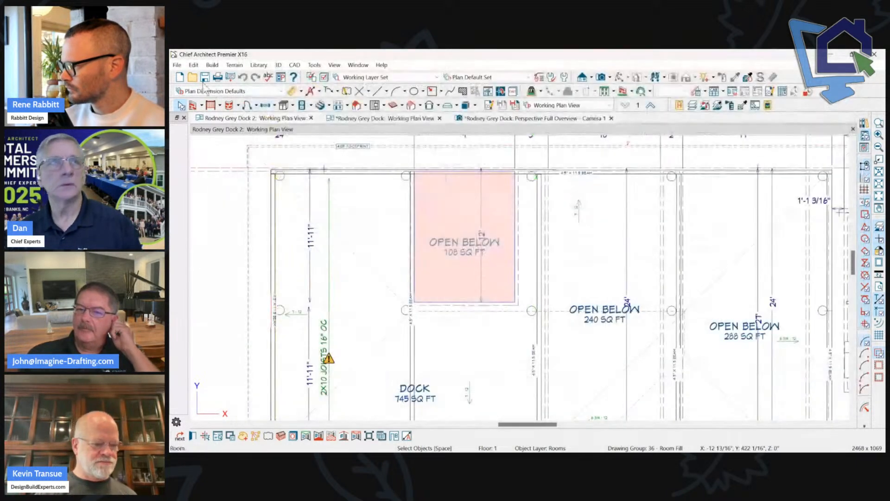
Open the recent dock plan stored in the CE Uploads folder and display its Floor 1.
left_click(177, 66)
mouse_move(273, 117)
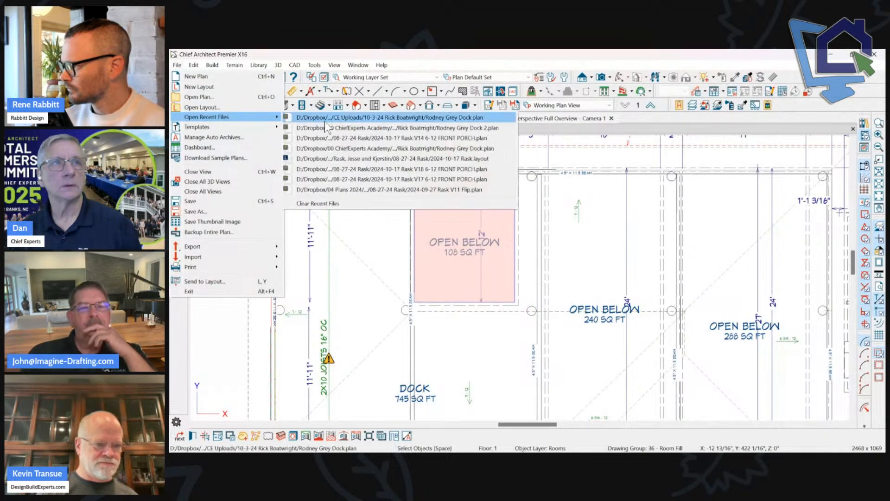
left_click(362, 127)
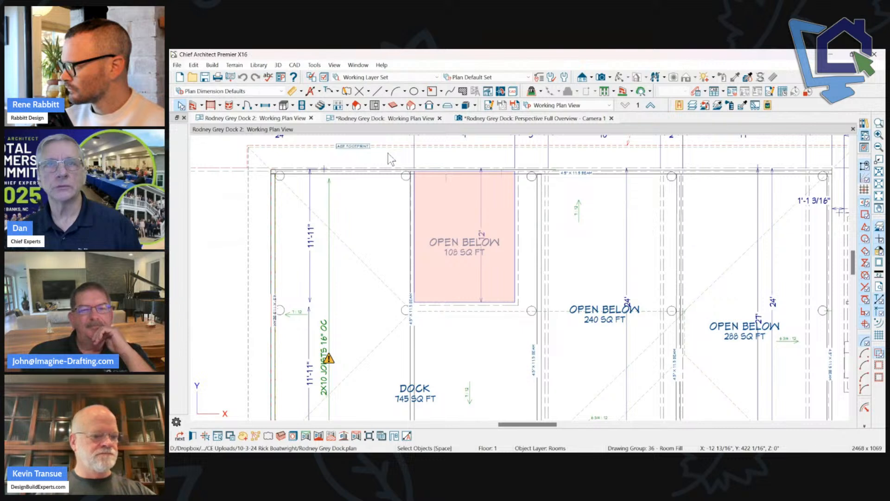
scroll(427, 226, "down", 3)
scroll(383, 249, "down", 5)
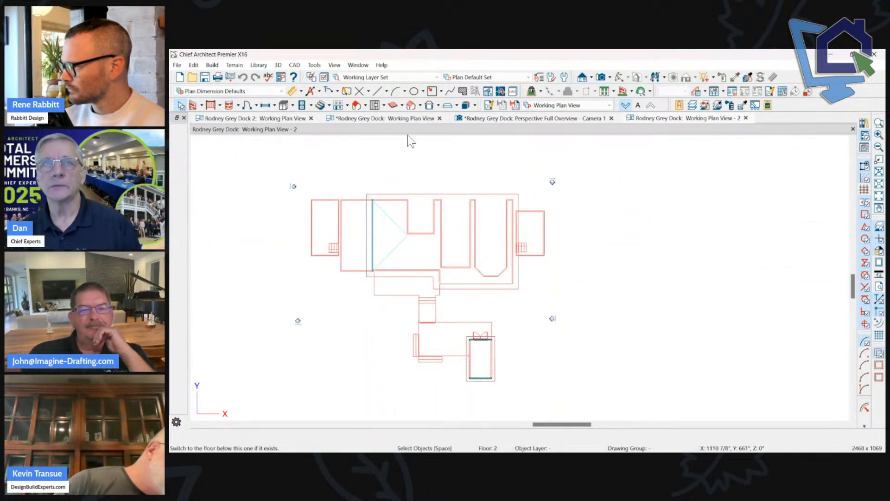
scroll(417, 170, "up", 5)
right_click(418, 273)
left_click(529, 152)
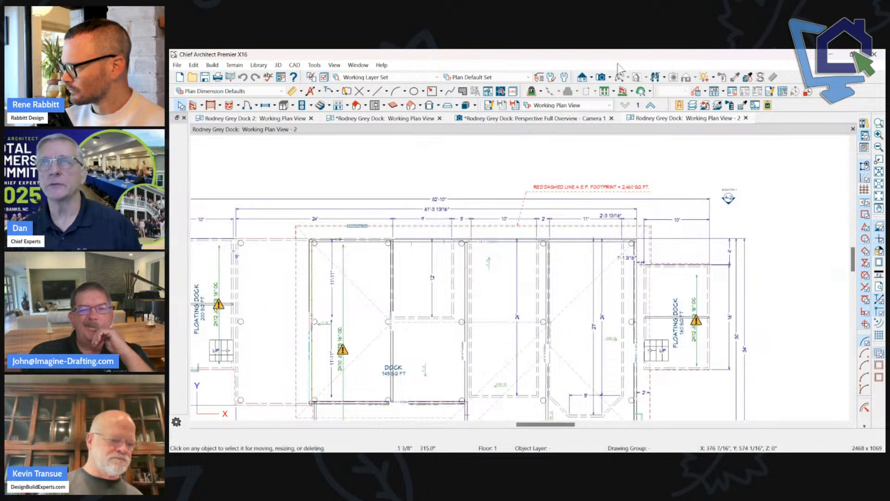
Inspect the reopened dock plan's pavilion in a new Perspective Full Overview, and close that camera view.
left_click(611, 78)
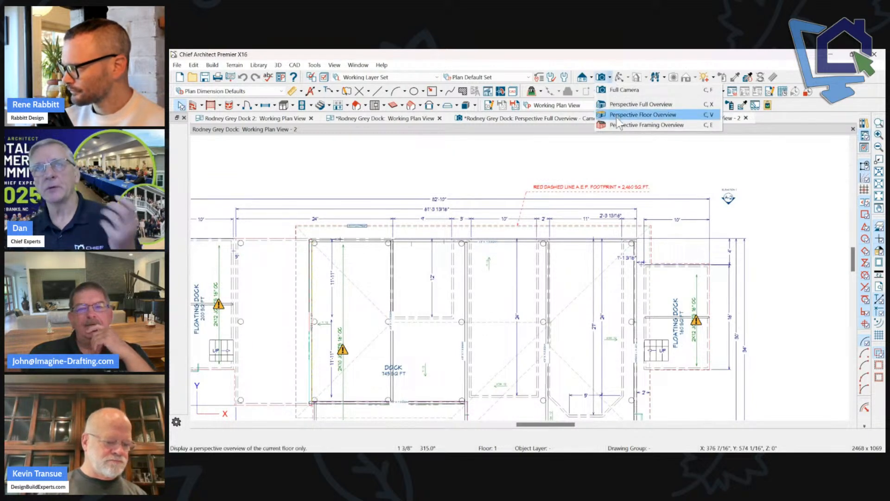
left_click(618, 105)
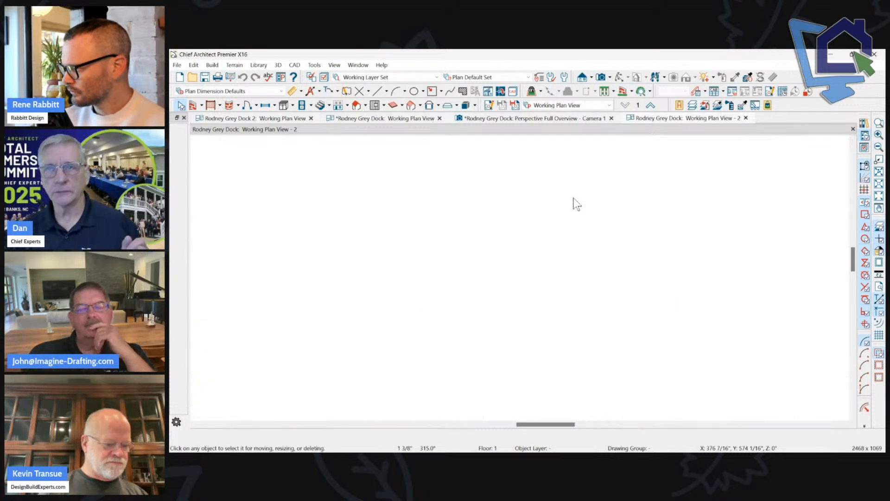
left_click_drag(471, 292, 592, 196)
scroll(502, 247, "up", 4)
scroll(502, 247, "up", 5)
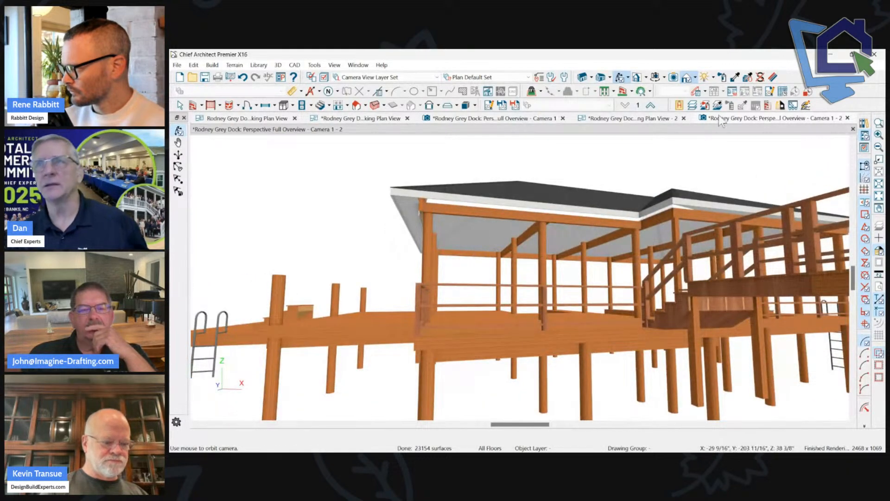
left_click(848, 117)
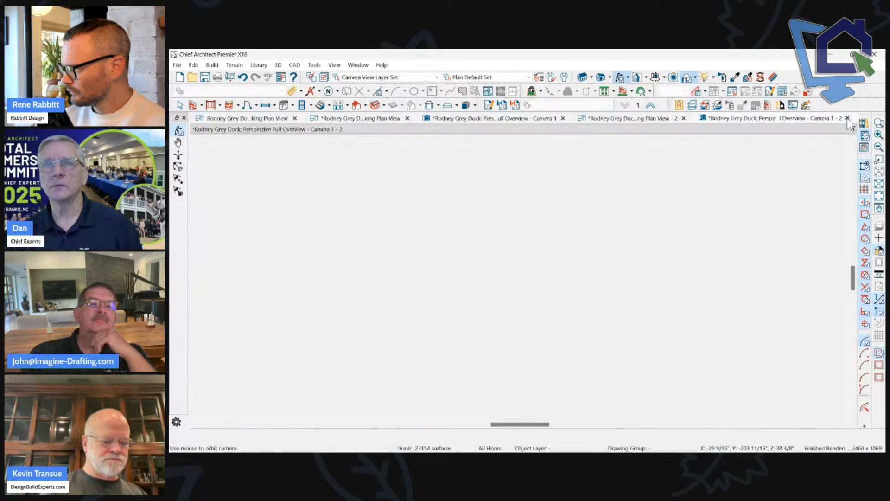
Select the main dock room in the reopened plan to check the area it covers around the boat slips.
scroll(466, 248, "up", 3)
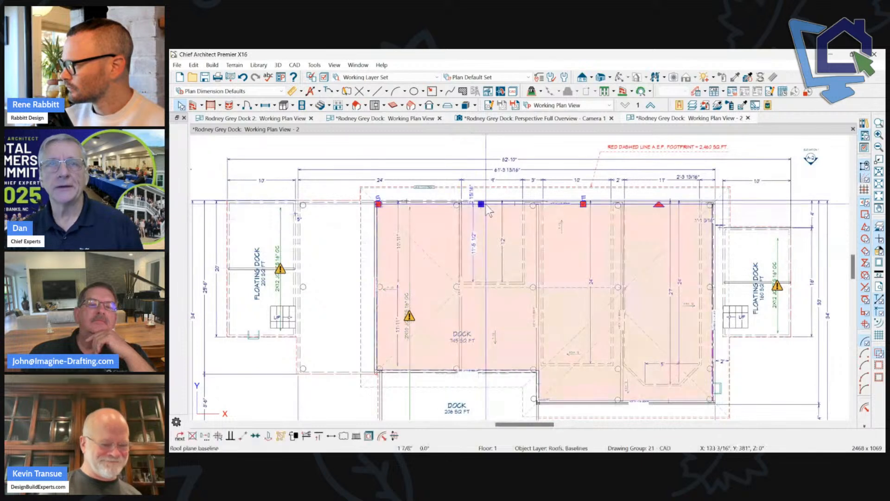
scroll(457, 246, "up", 2)
right_click(452, 254)
left_click(456, 257)
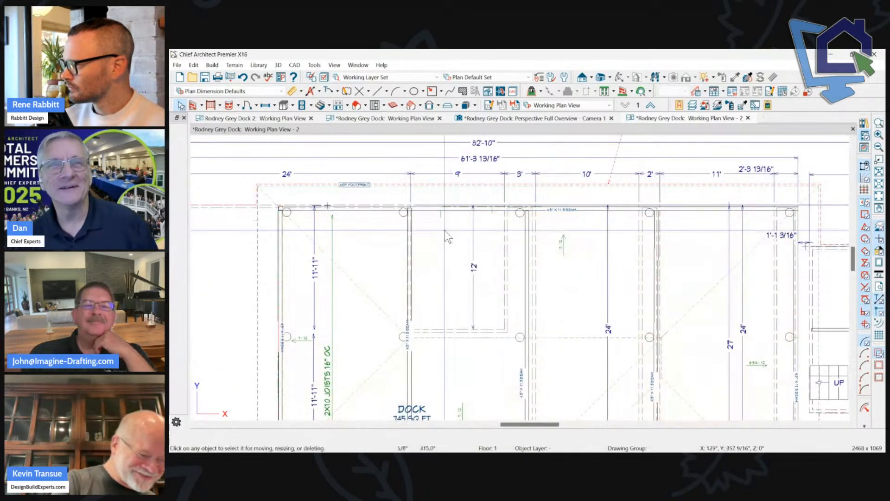
left_click(363, 246)
scroll(347, 174, "down", 2)
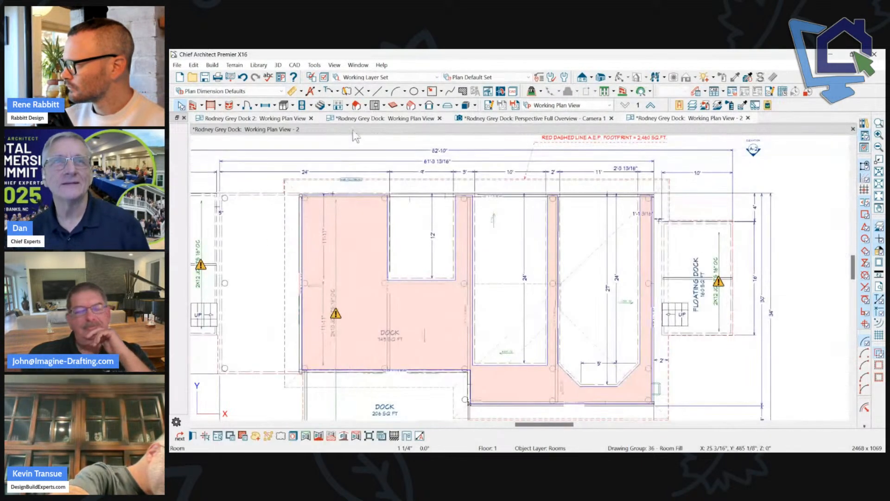
Bring up the second dock plan and create a Perspective Full Overview of it.
left_click(240, 119)
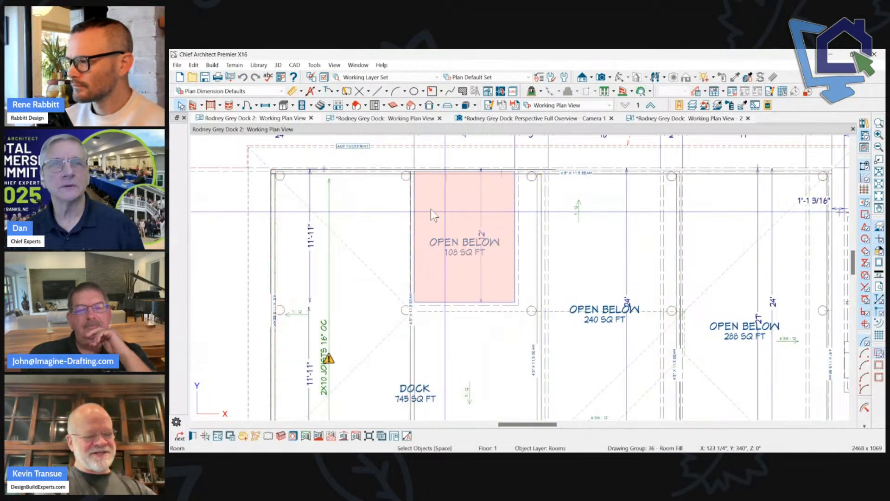
scroll(477, 213, "down", 2)
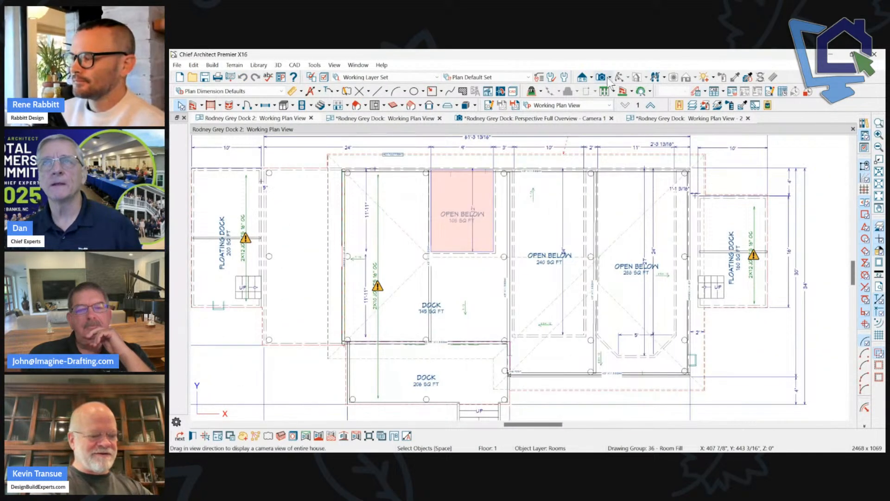
left_click(609, 78)
left_click(610, 106)
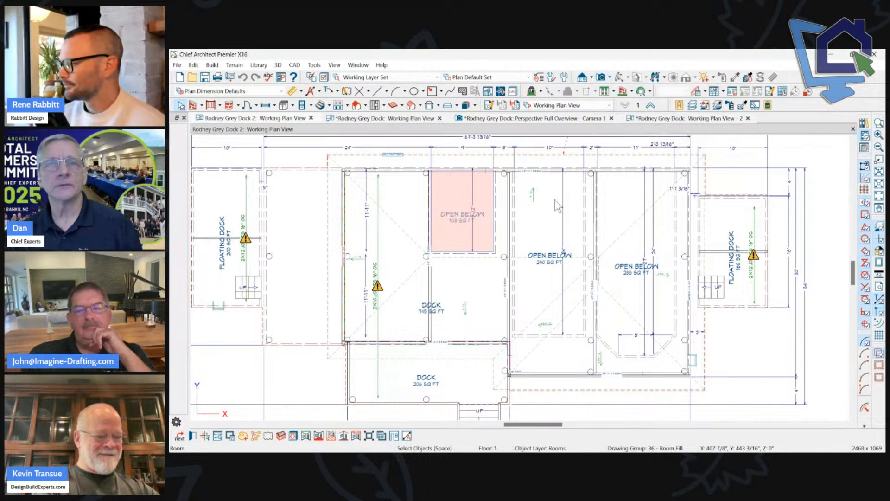
Examine the second dock's ceiling, perimeter beams and posts from below and from deck level.
left_click_drag(556, 203, 417, 188)
left_click_drag(512, 239, 486, 201)
left_click(496, 208)
key("Escape")
left_click_drag(462, 244, 446, 244)
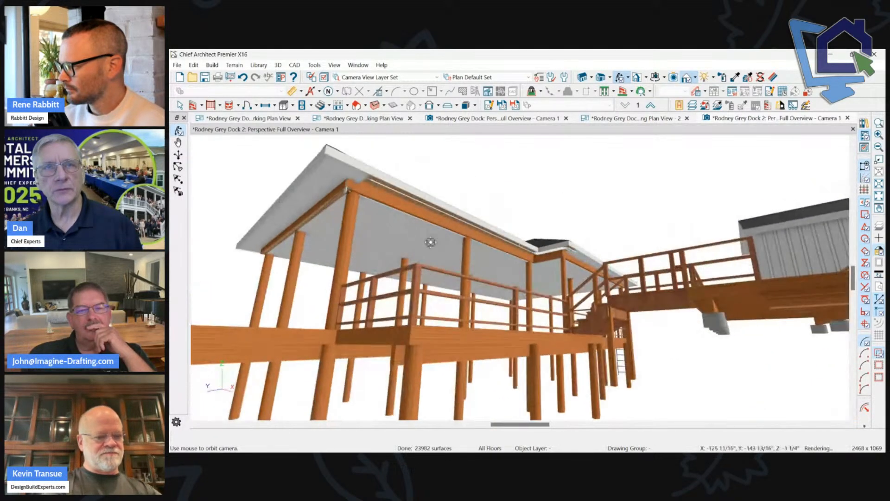
left_click_drag(414, 268, 373, 272)
left_click(408, 389)
right_click(417, 347)
left_click(403, 303)
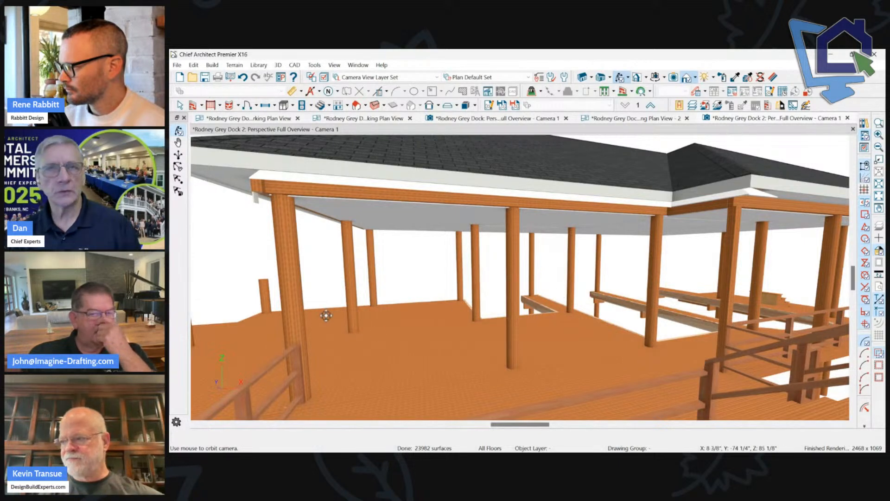
left_click_drag(362, 236, 376, 226)
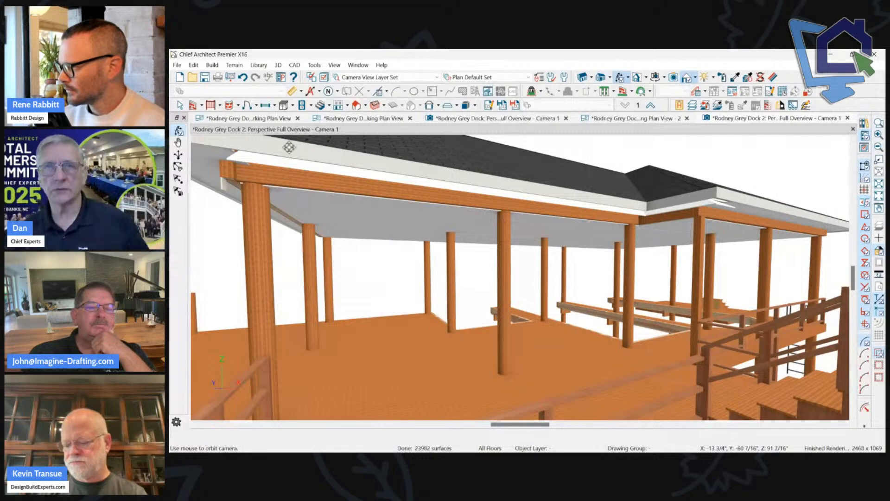
Compare the Open Below areas in the second dock's working plan with the same slips in the first dock plan.
left_click(241, 118)
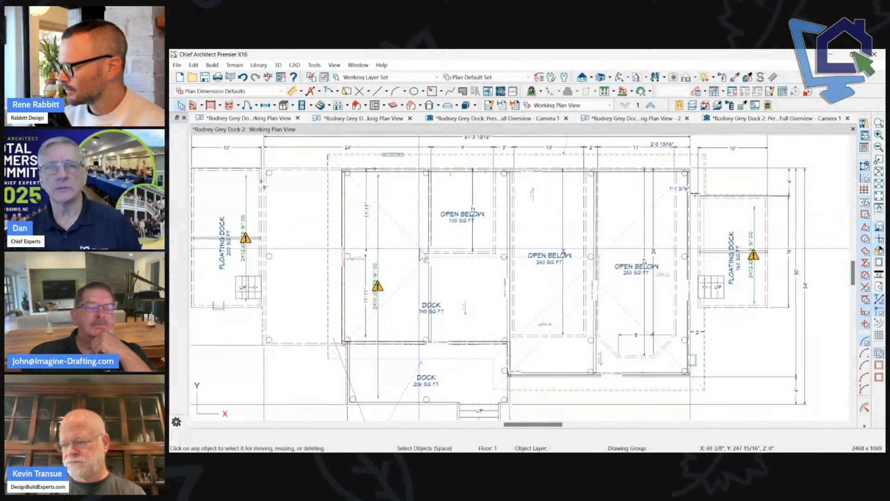
scroll(489, 199, "up", 3)
scroll(407, 186, "down", 4)
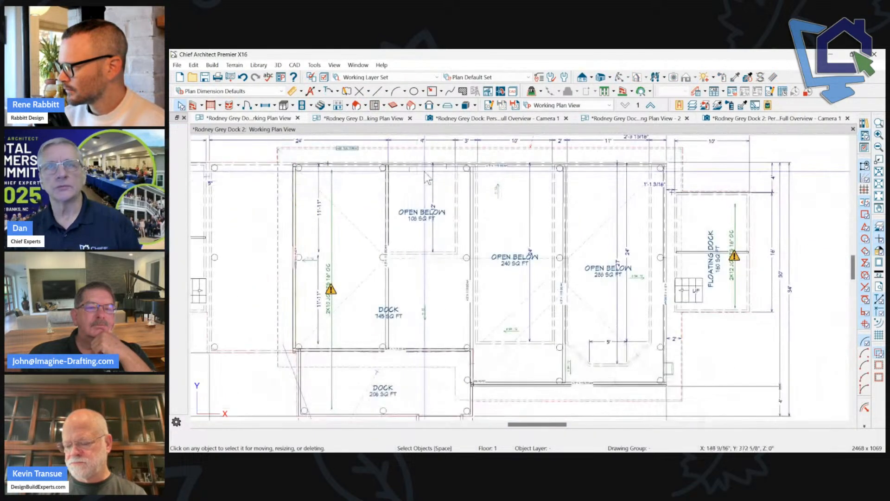
left_click(336, 119)
scroll(352, 153, "up", 2)
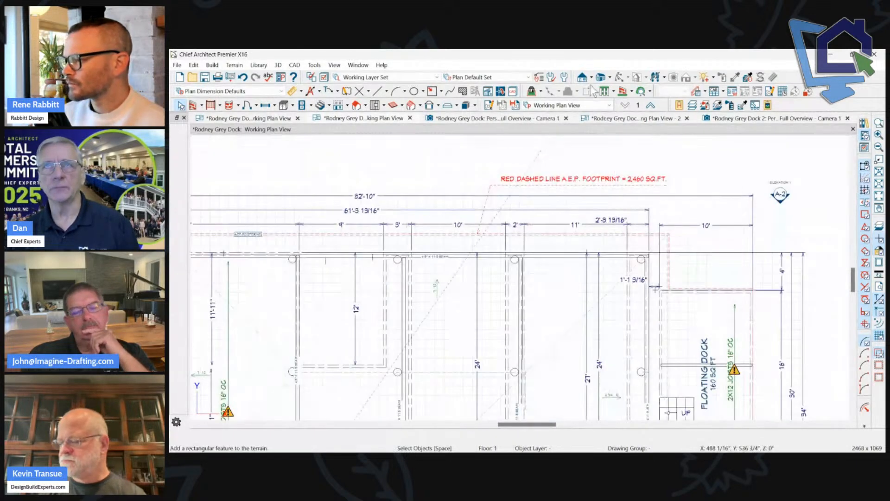
left_click(610, 78)
left_click(548, 136)
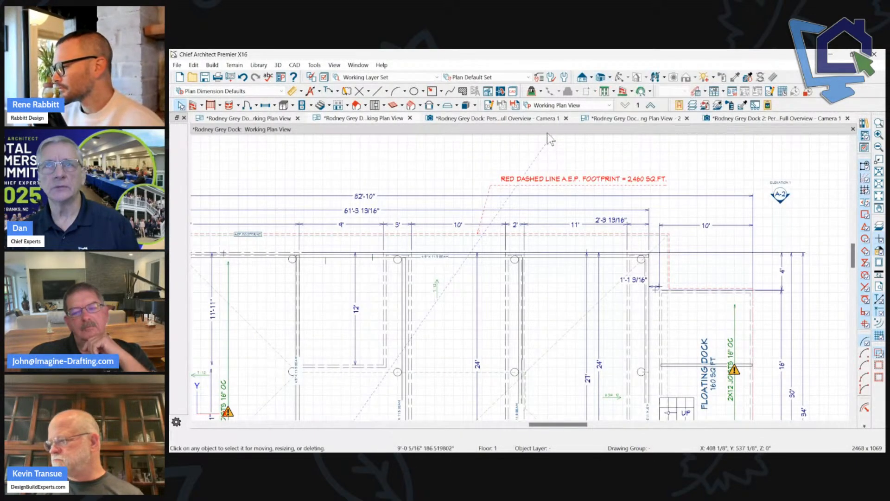
Examine the underside of the first dock's pavilion roof and its cross beams in the perspective overview.
left_click(530, 120)
left_click_drag(529, 139, 414, 191)
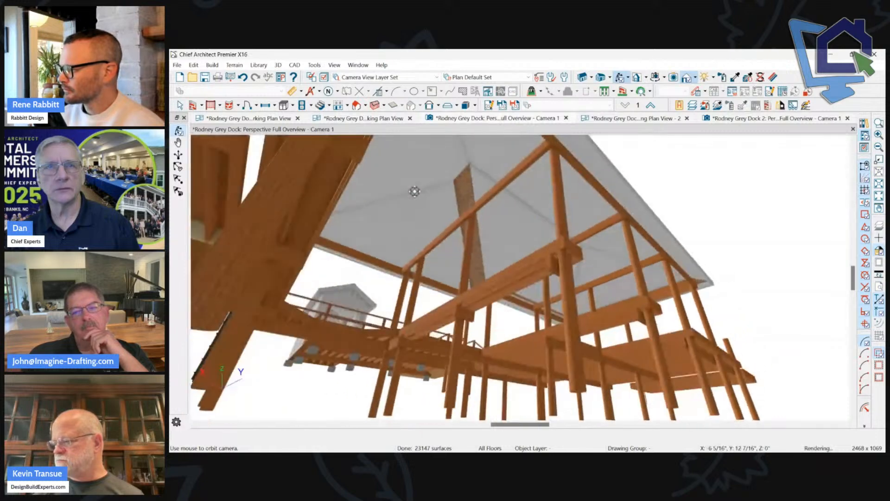
left_click_drag(469, 221, 585, 229)
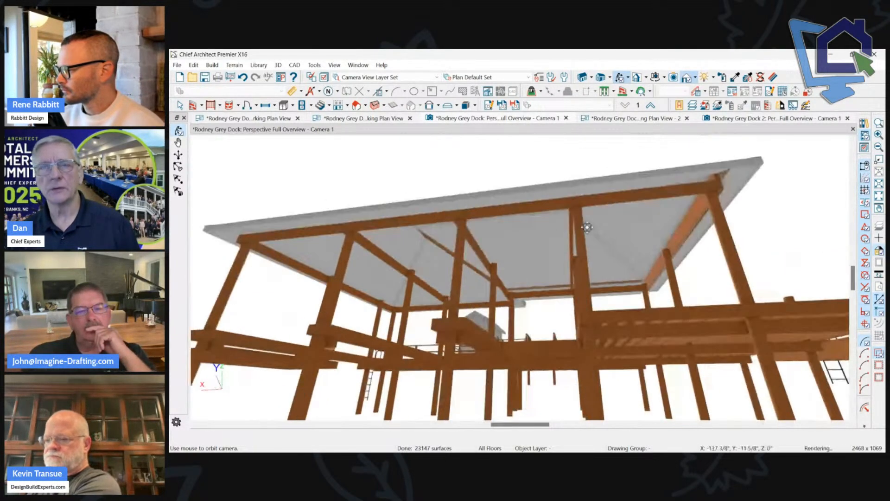
left_click_drag(516, 217, 485, 238)
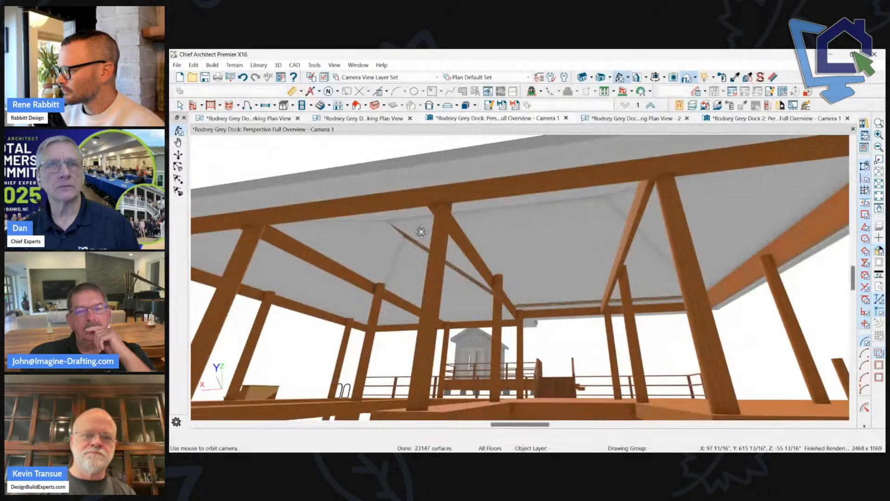
left_click_drag(398, 215, 430, 222)
Switch the first dock's perspective overview to the All Layers ON layer set and select every layer in its display options.
left_click(388, 77)
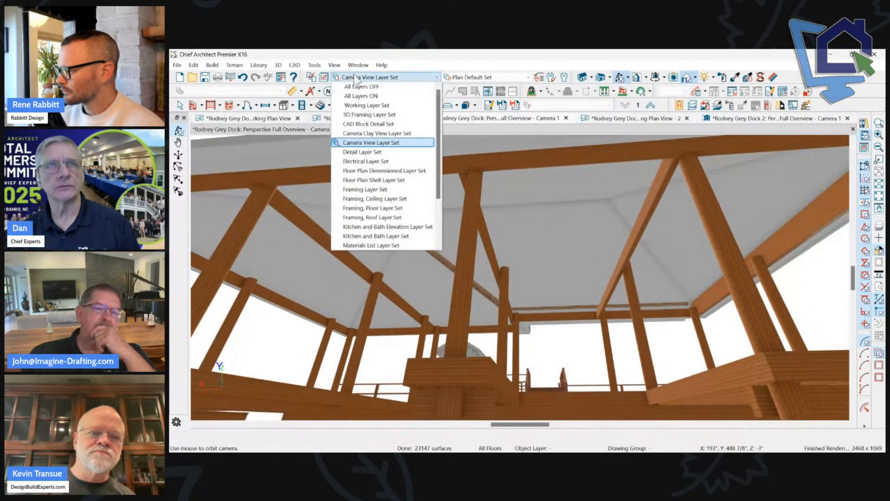
key("Escape")
left_click(324, 77)
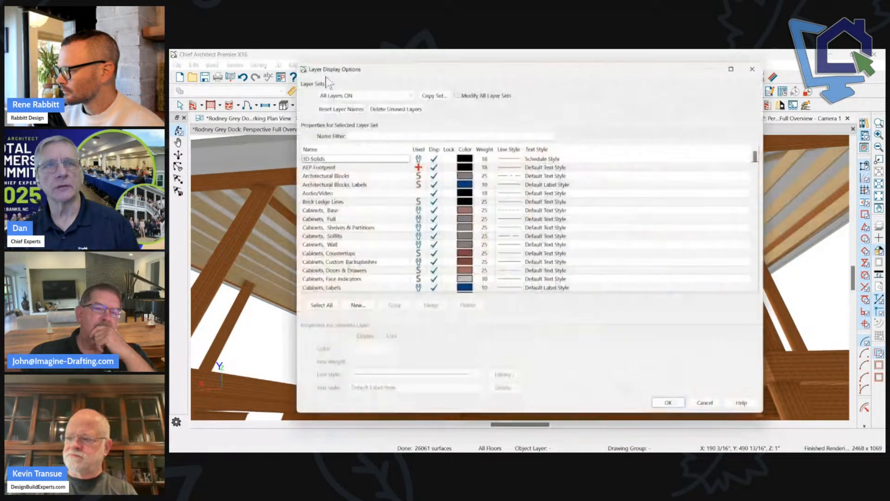
left_click(312, 307)
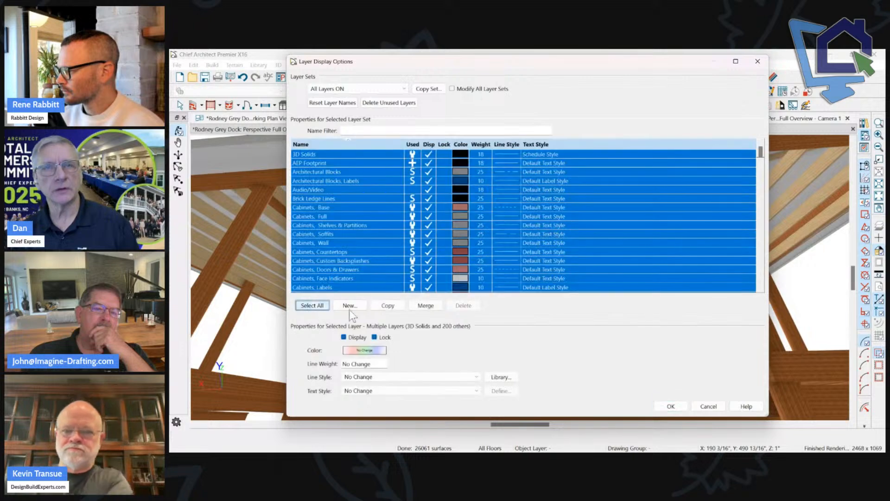
left_click(667, 408)
Examine the ceiling framing beneath the first dock's pavilion roof from below and from the side.
left_click_drag(462, 169, 564, 192)
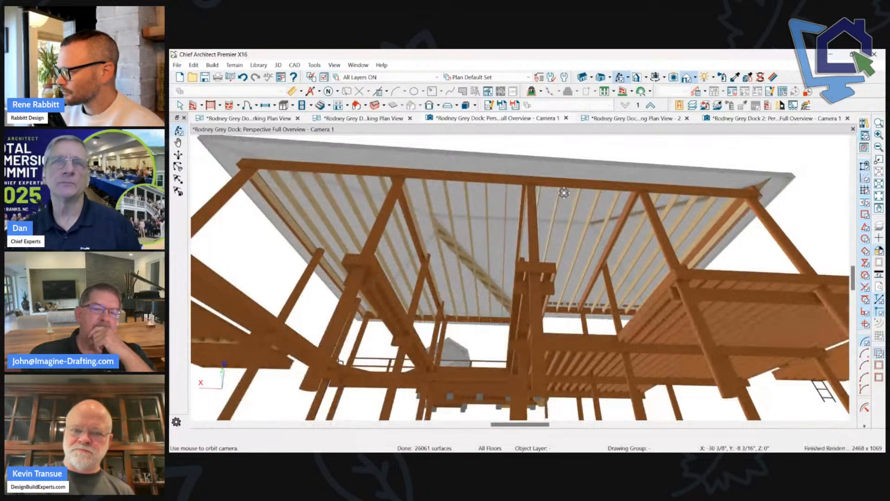
left_click_drag(475, 181, 446, 203)
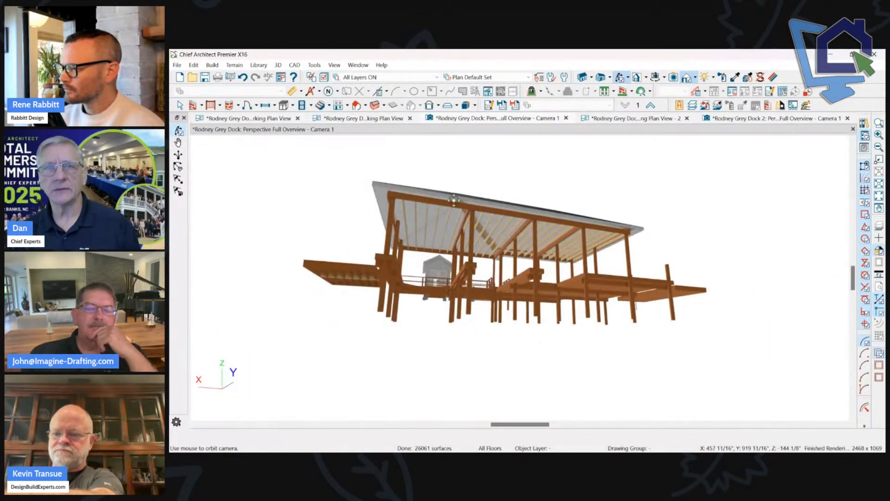
left_click_drag(595, 235, 503, 218)
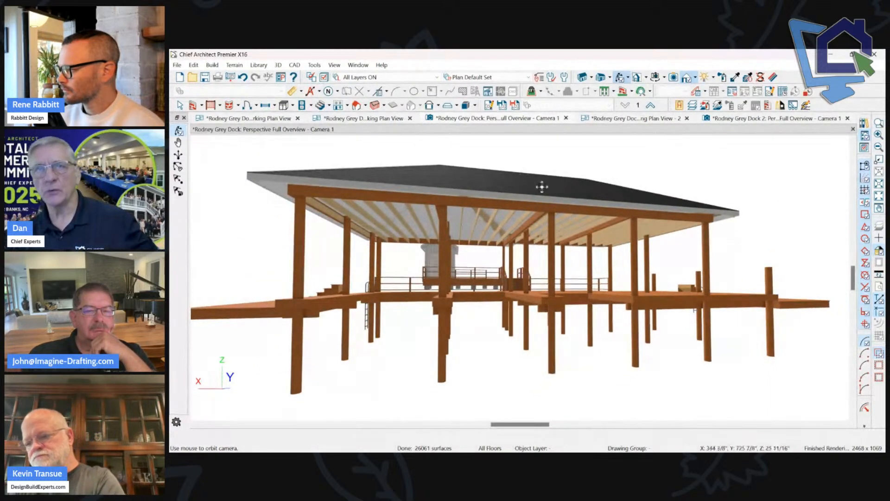
Outline the three open boat slips under the first dock's roof with red screen marks and view the framing from below.
left_click_drag(524, 175, 501, 227)
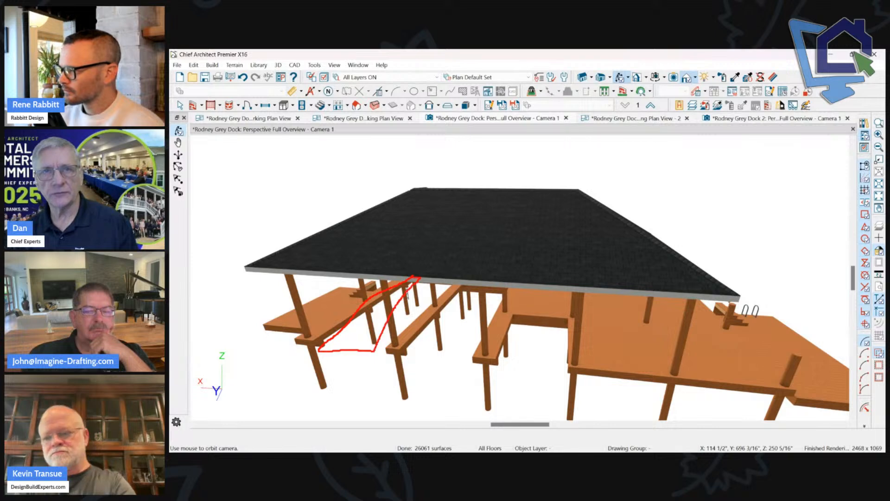
mouse_move(538, 314)
left_mouse_down()
mouse_move(506, 369)
mouse_move(567, 331)
mouse_move(548, 315)
left_mouse_up()
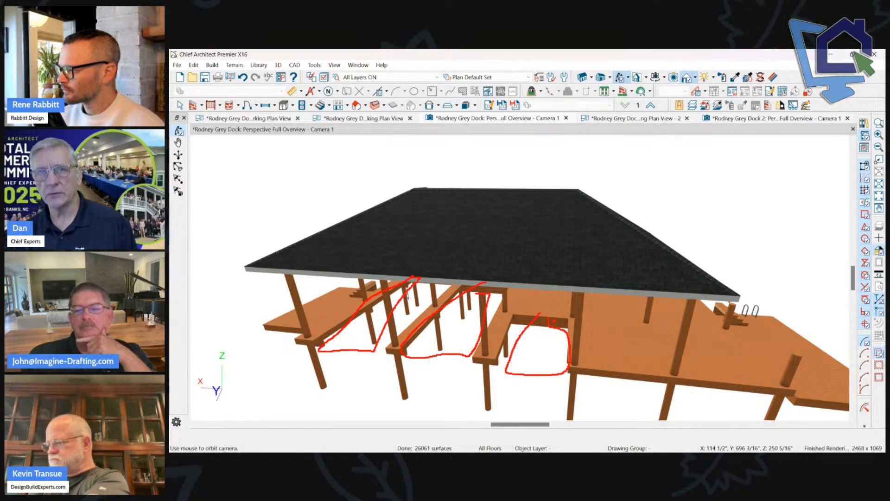
left_click_drag(474, 360, 572, 367)
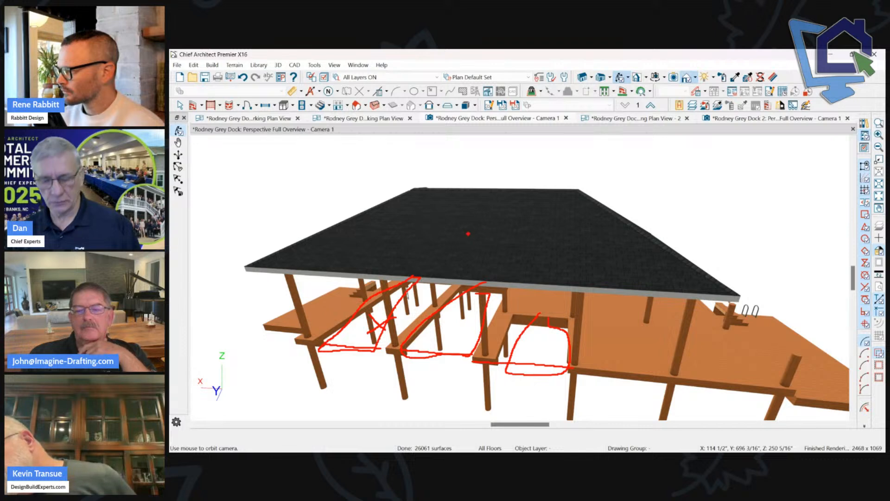
mouse_move(477, 213)
left_mouse_down()
mouse_move(497, 218)
mouse_move(532, 167)
mouse_move(672, 168)
left_mouse_up()
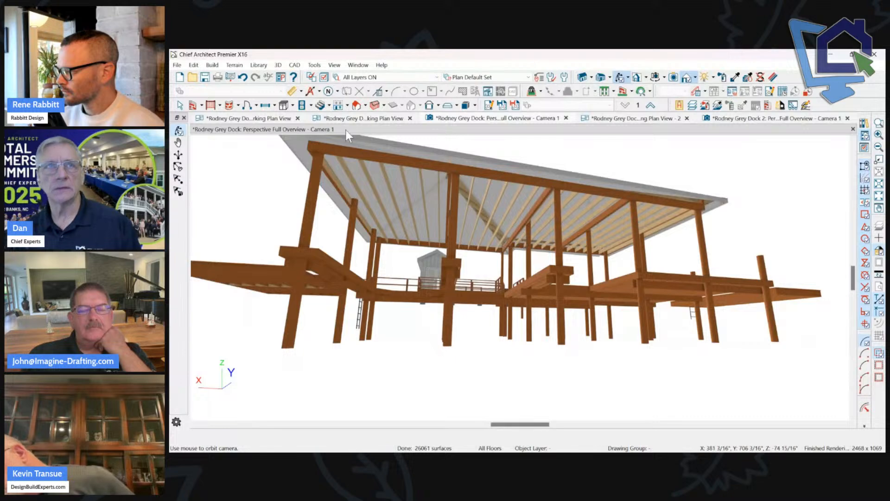
Temporarily delete the ceiling surface above the deck in the second dock's perspective overview.
left_click(253, 118)
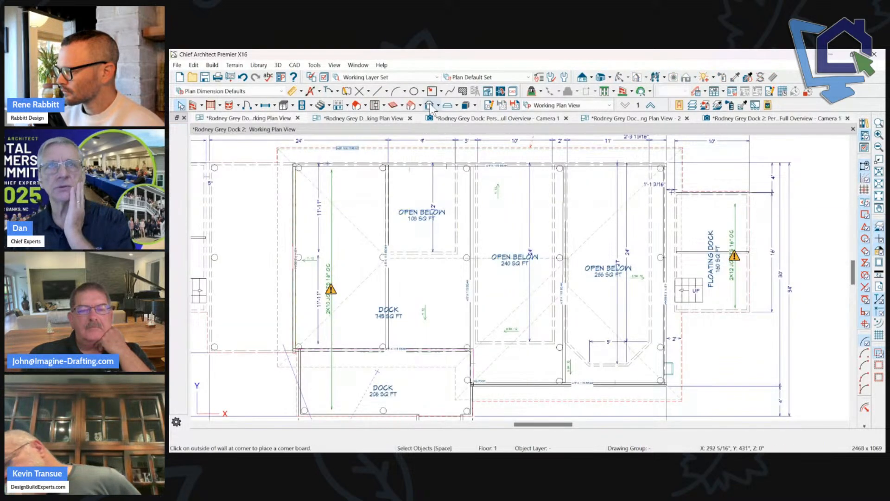
left_click(388, 118)
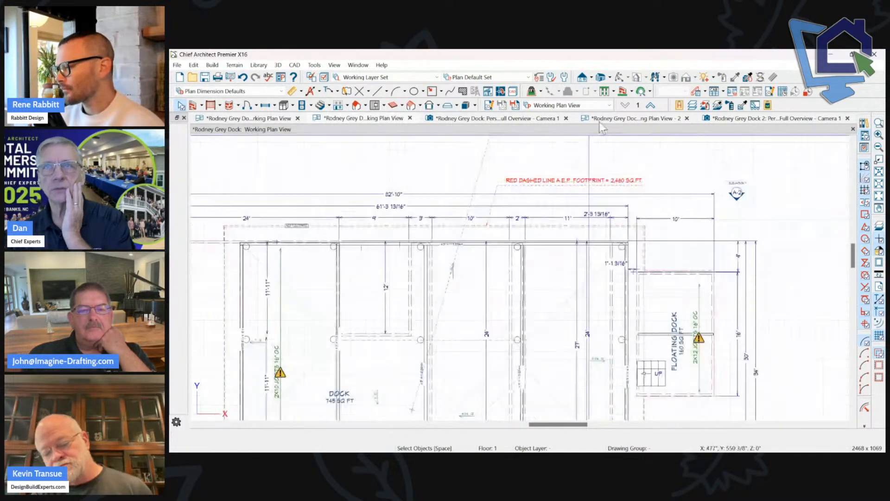
left_click(726, 119)
left_click_drag(526, 199, 569, 318)
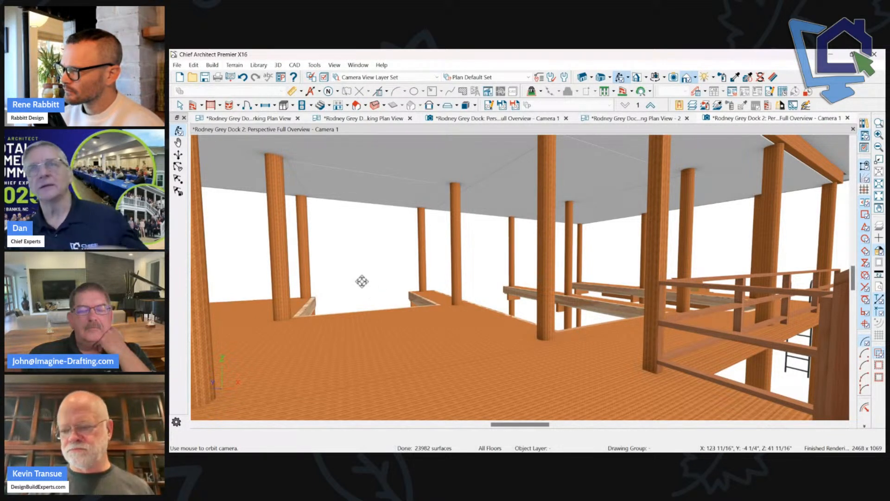
left_click(761, 78)
left_click(434, 160)
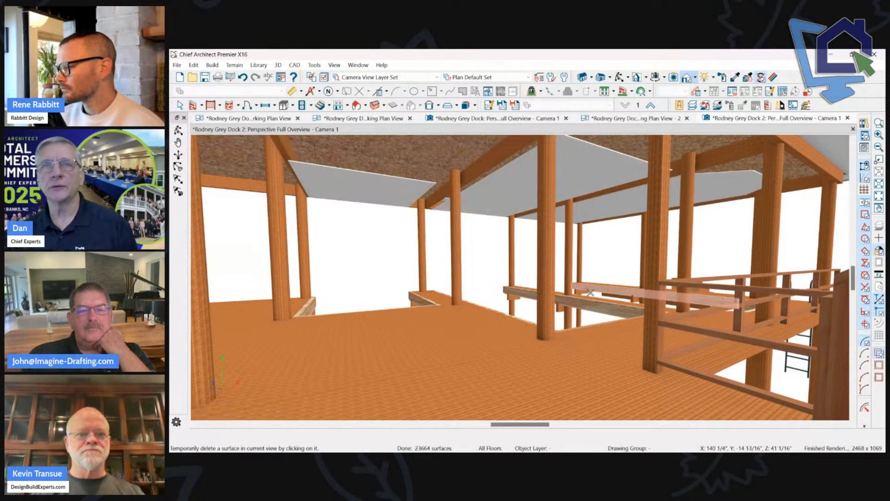
Inspect the remaining gray ceiling panels over the second dock's slips from deck level.
key("space")
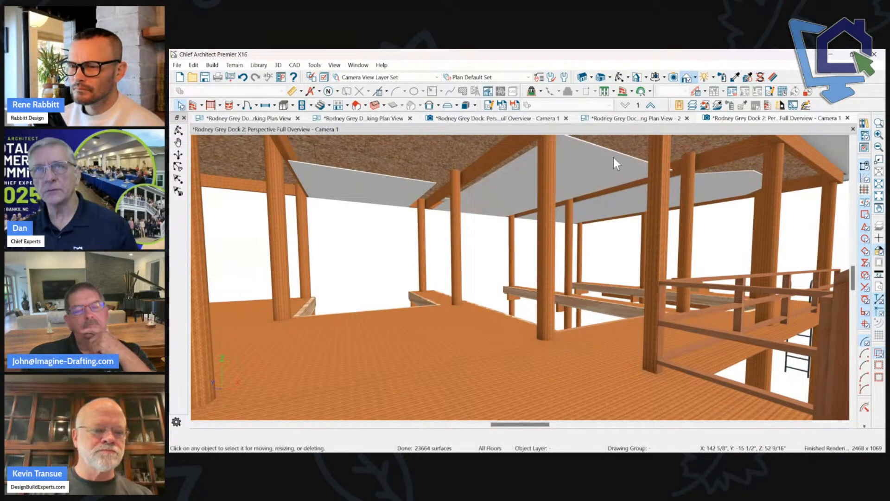
left_click(613, 158)
key("Escape")
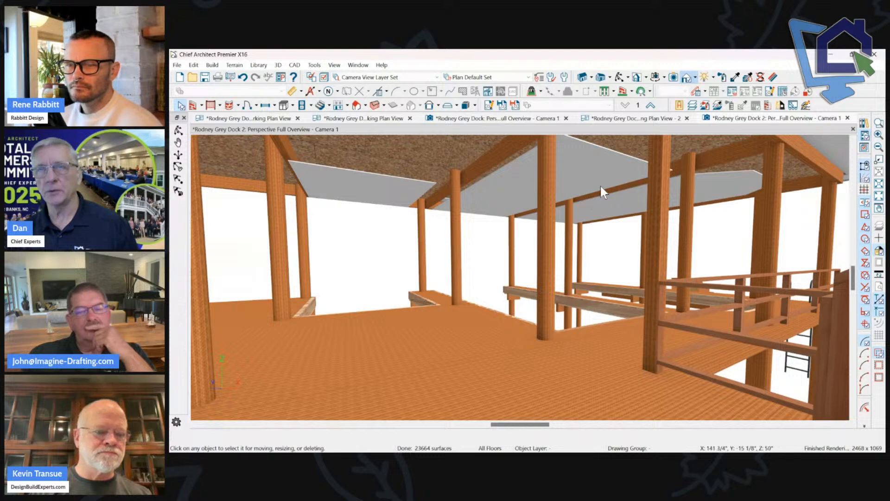
middle_click_drag(527, 193, 651, 252)
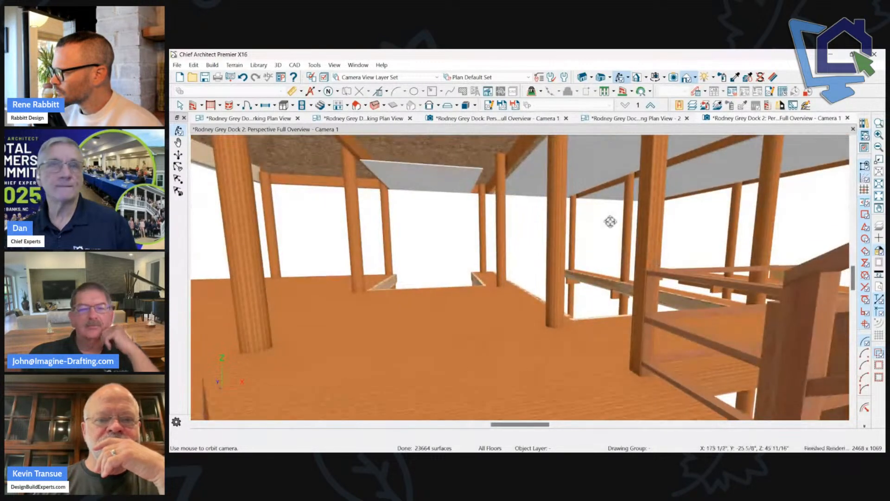
Compare the slips in the first dock's working plans with the perspective overviews of both docks.
left_click(360, 117)
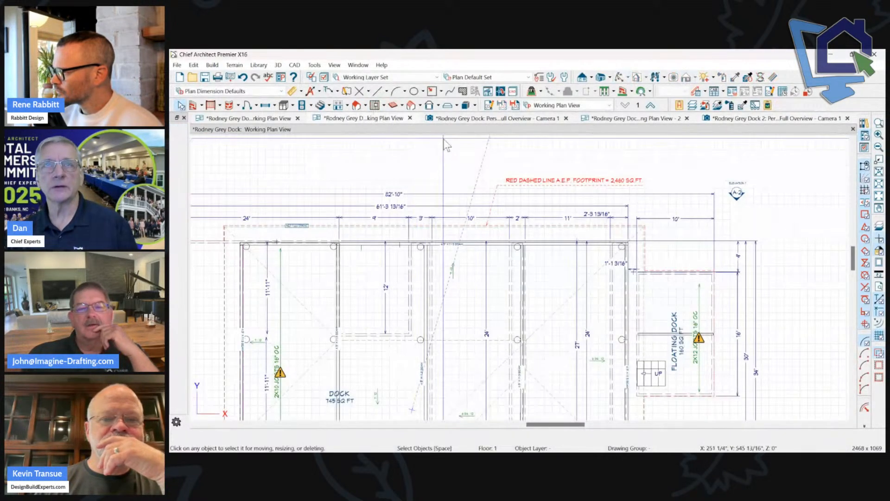
left_click(773, 118)
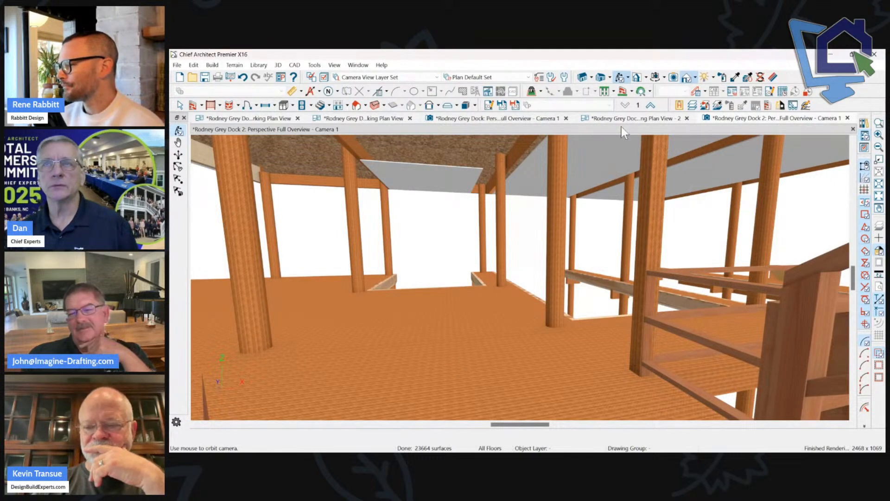
left_click(631, 119)
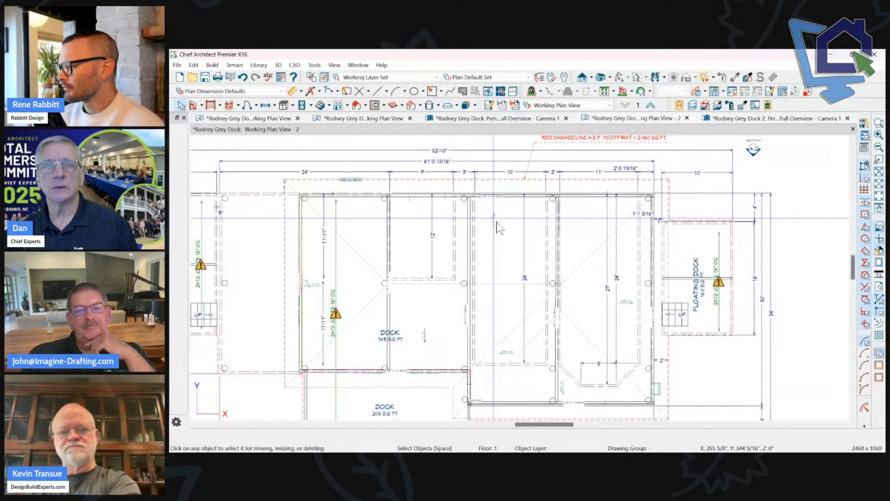
right_click(502, 226)
left_click(479, 124)
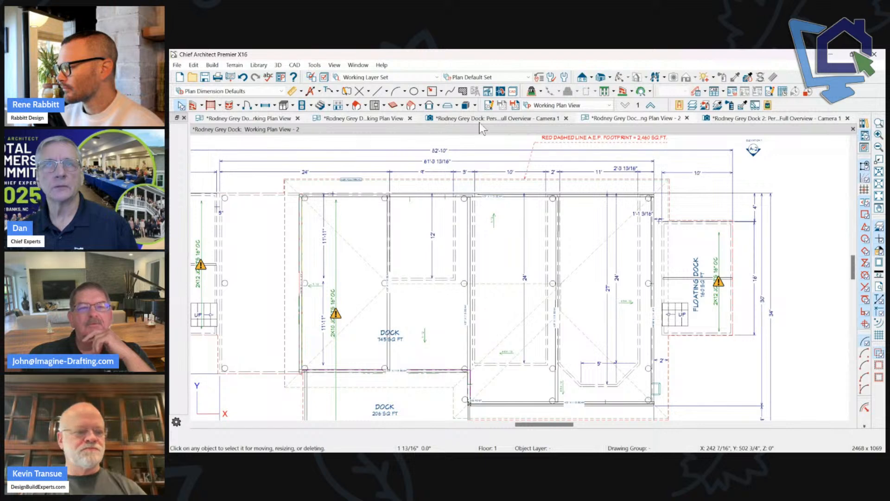
left_click(480, 121)
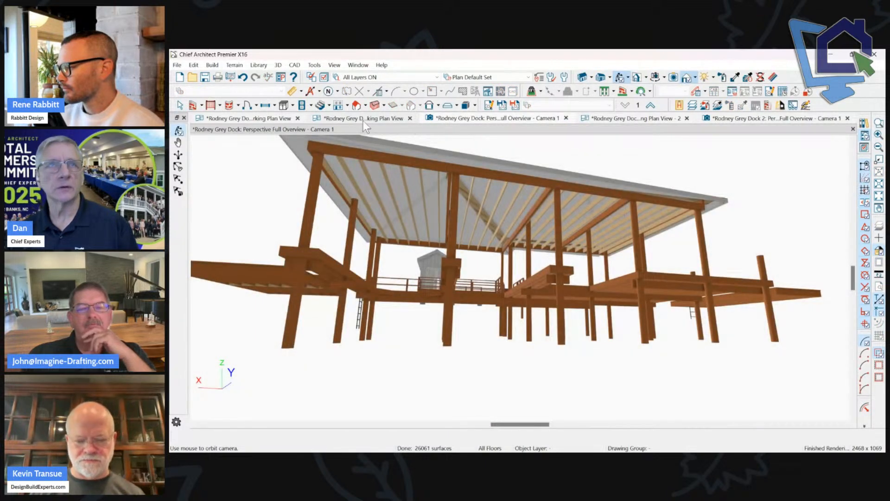
left_click(363, 120)
left_click(383, 309)
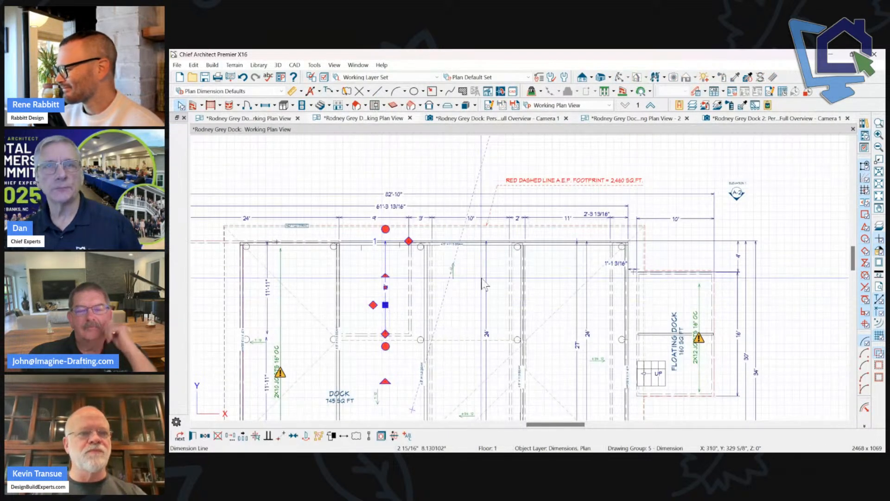
right_click(569, 280)
Review the ceiling and floor structure settings of the 108 sq ft Open Below room in the second dock's working plan.
left_click(253, 118)
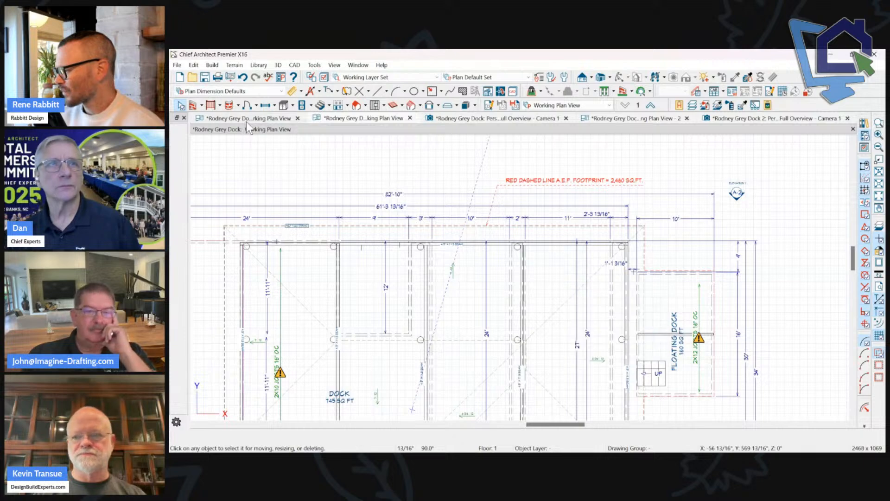
left_click(357, 286)
left_click(398, 204)
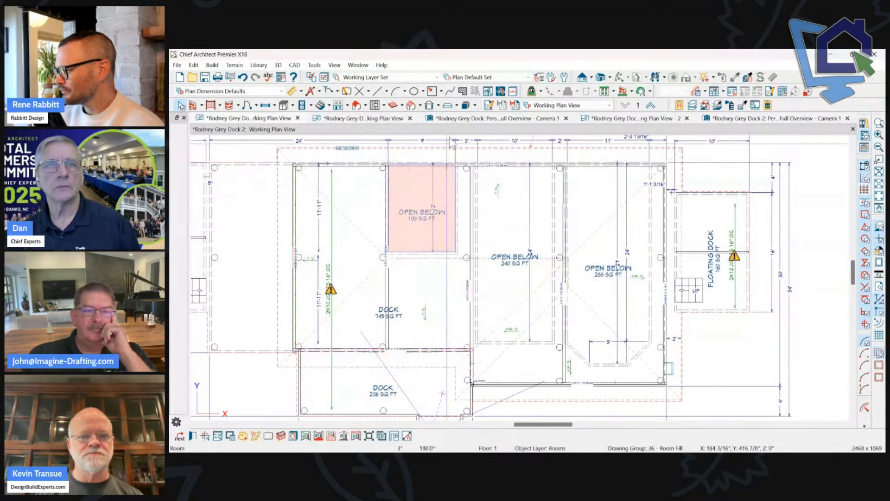
scroll(438, 166, "up", 5)
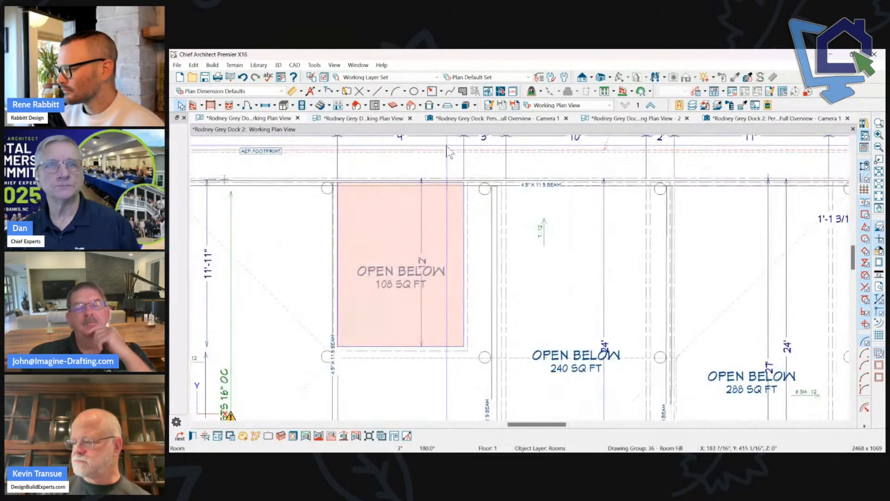
double_click(426, 183)
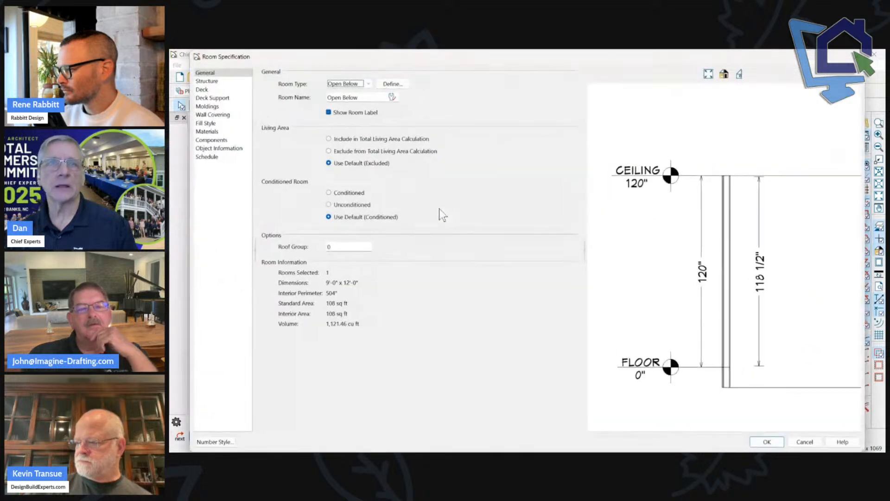
left_click(211, 81)
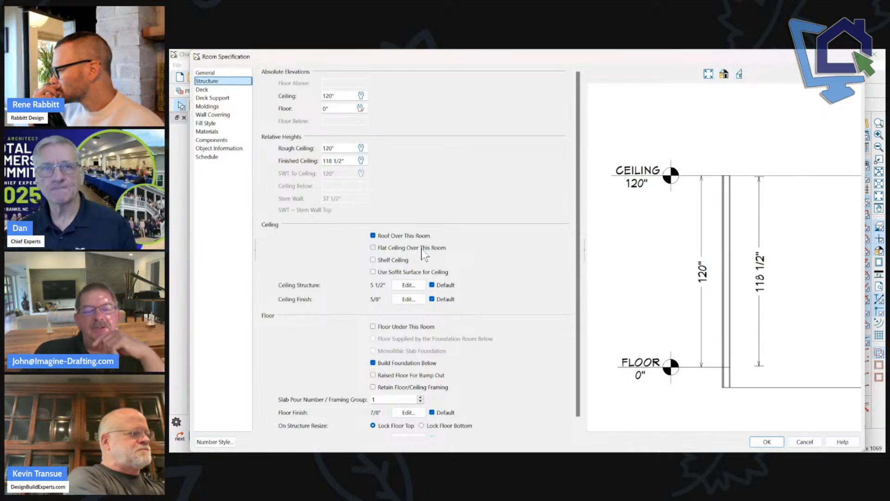
left_click(811, 444)
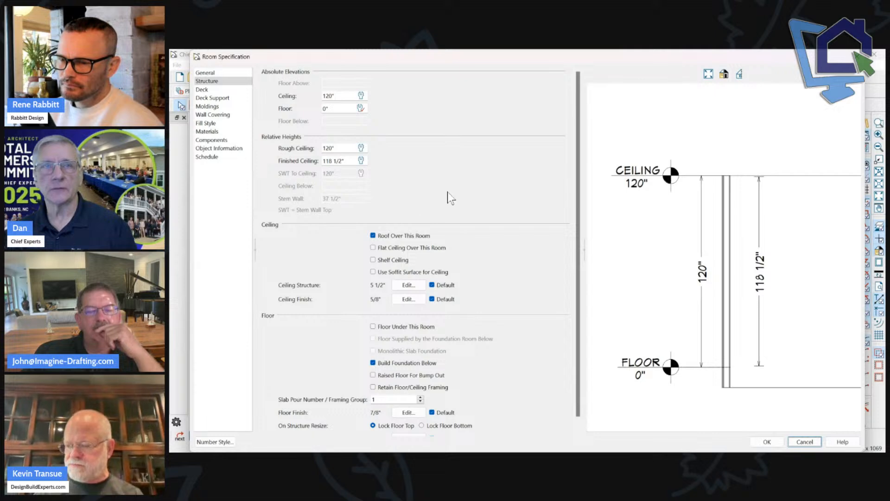
left_click(812, 444)
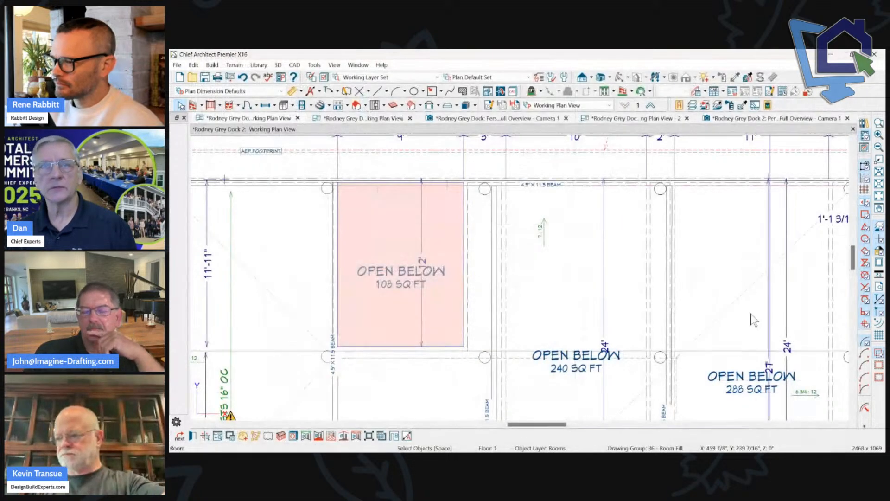
Examine the second dock's roof underside, beams and ceiling panels from the stairs and from above in the perspective overview.
left_click(742, 118)
left_click_drag(617, 326, 396, 281)
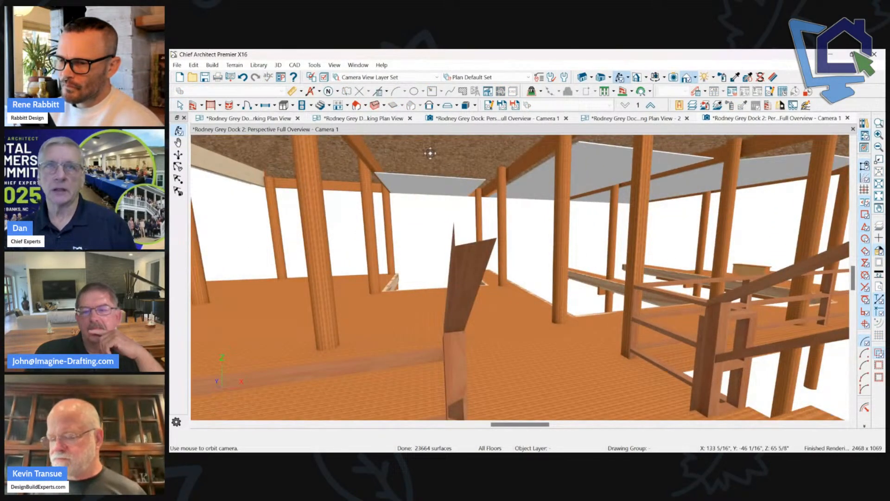
left_click_drag(514, 190, 605, 257)
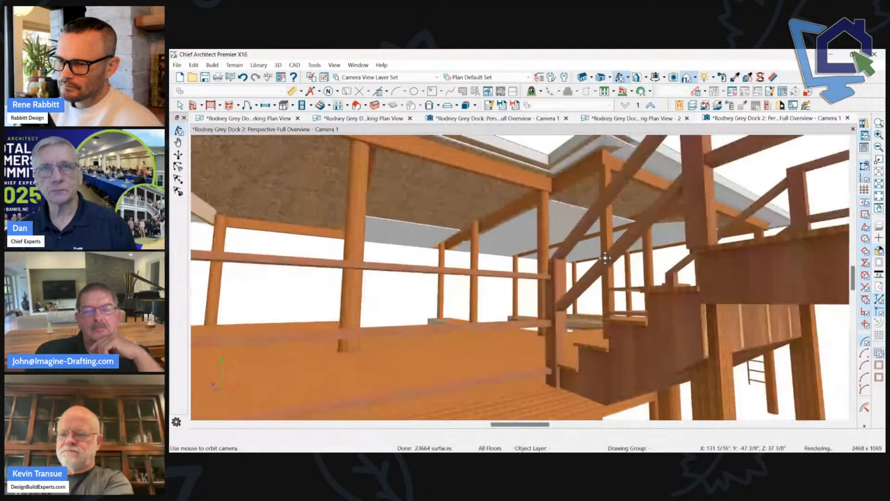
left_click_drag(539, 216, 457, 219)
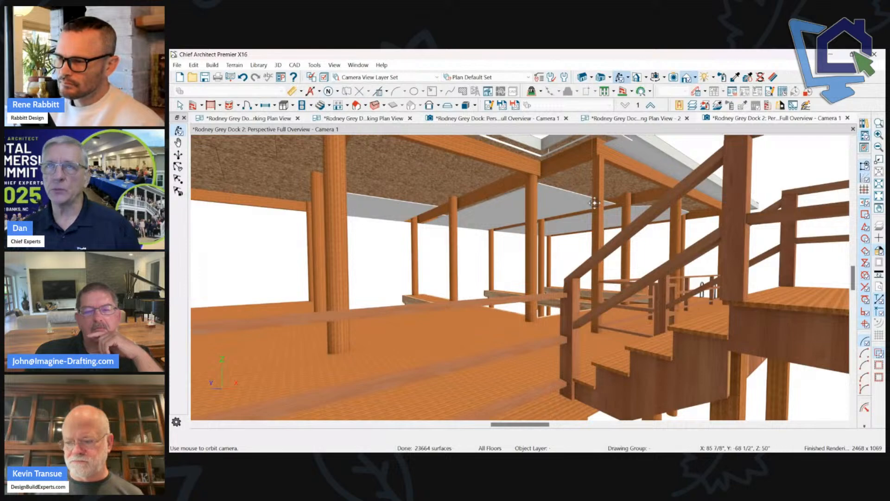
left_click_drag(535, 171, 500, 165)
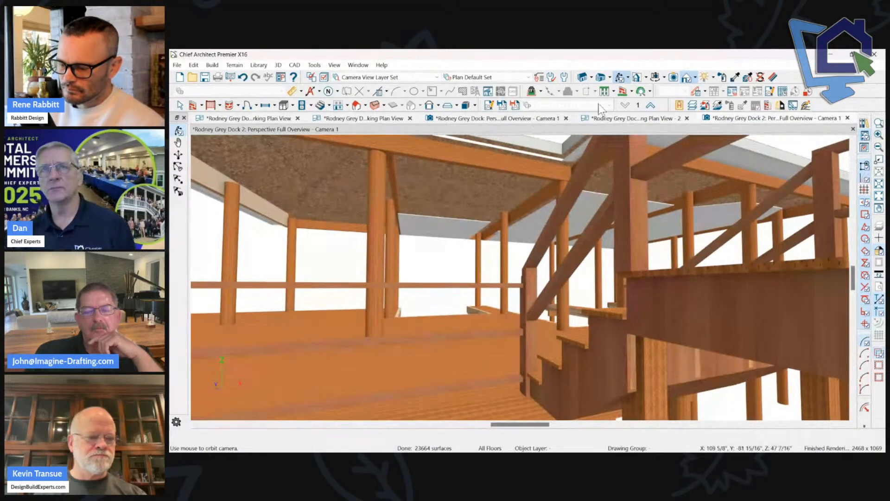
left_click_drag(558, 296, 527, 157)
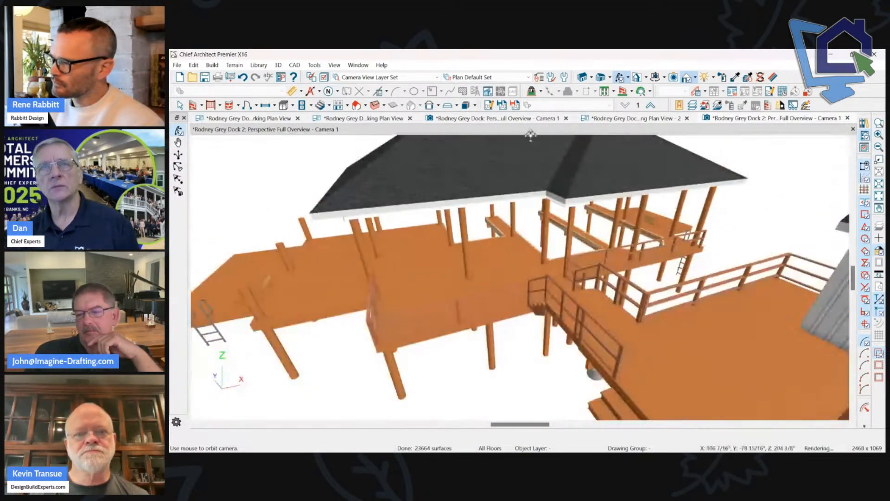
Change the Flush Eave and Default to Overhang settings of the pavilion's large front roof plane on the second dock.
left_click(483, 167)
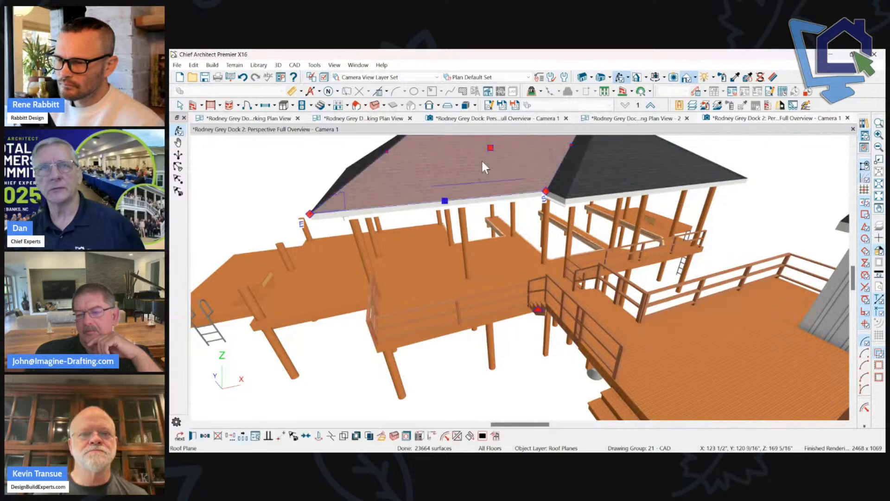
double_click(482, 162)
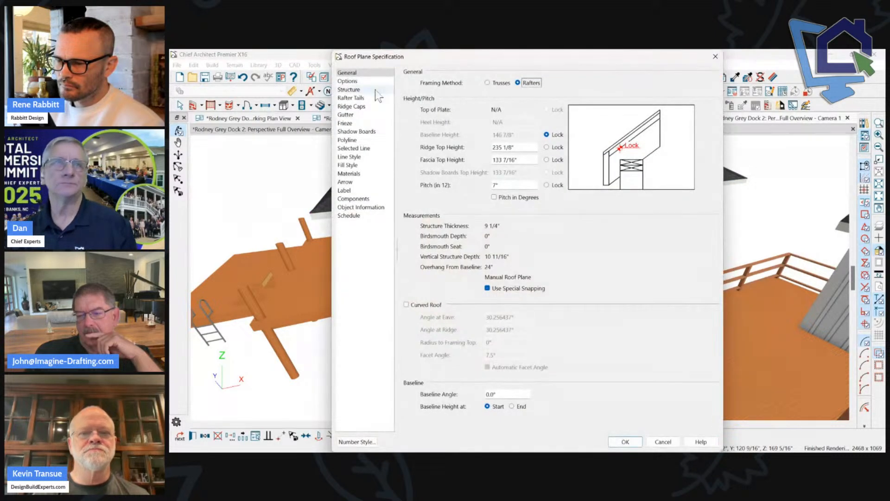
left_click(355, 90)
left_click(351, 81)
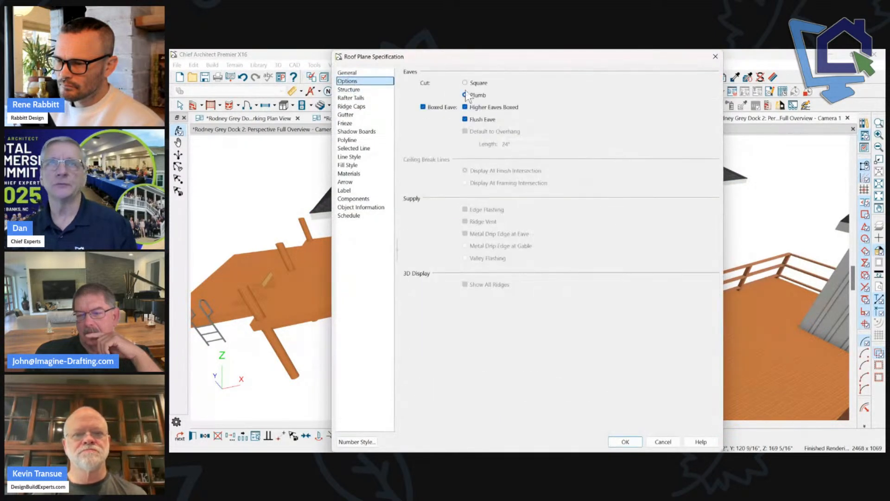
left_click(479, 121)
left_click(483, 132)
left_click(471, 132)
left_click(630, 440)
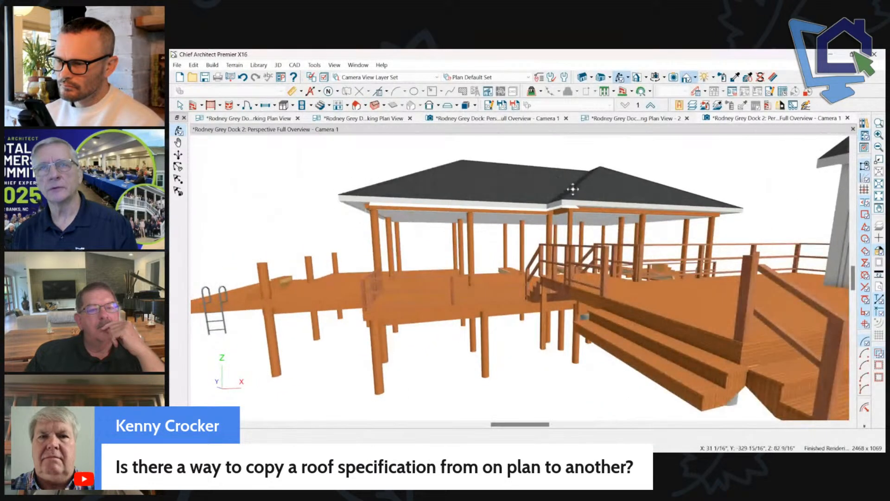
Review the shared specification of the large front roof plane and the narrow roof plane beside it.
scroll(561, 185, "up", 3)
left_click(566, 178)
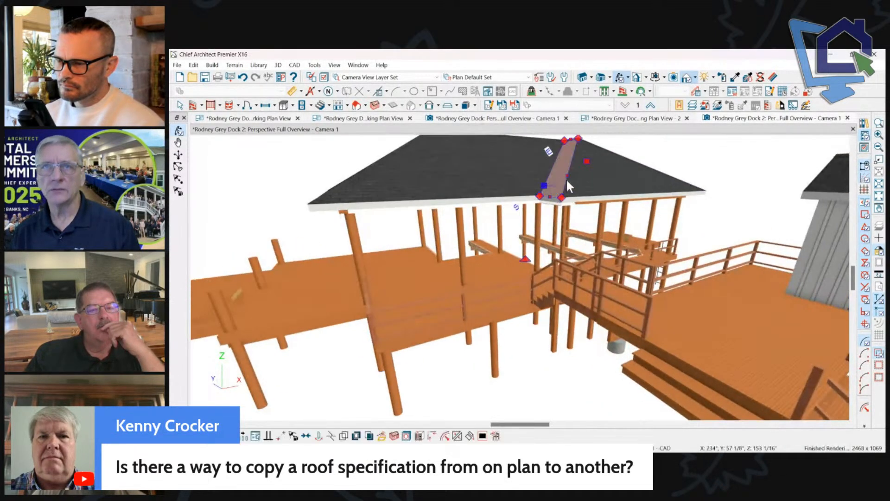
double_click(394, 174)
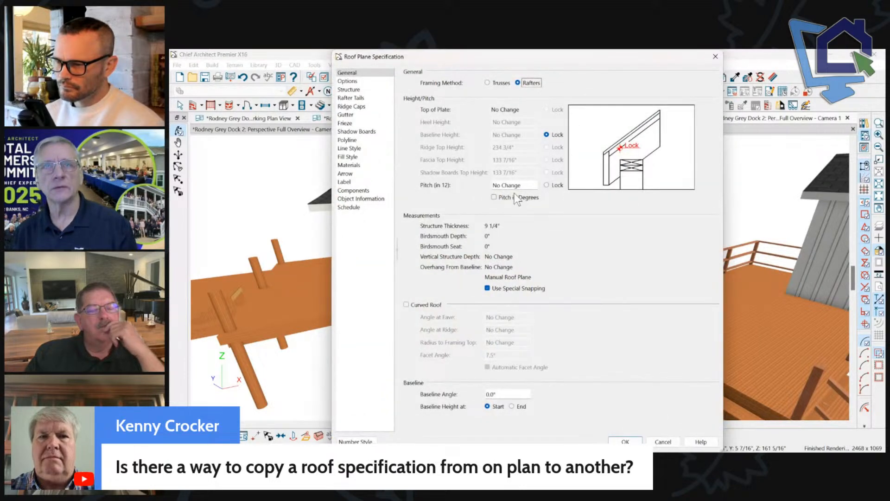
left_click(664, 441)
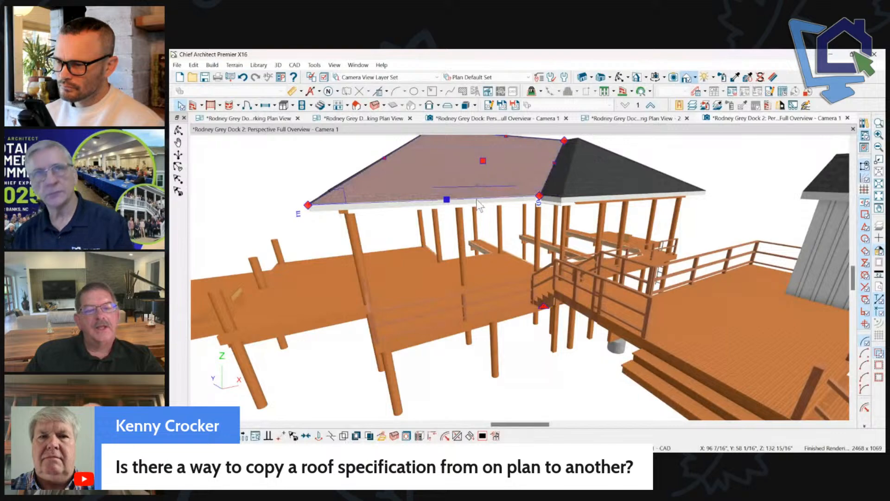
Pull the large front roof plane's eave edge up the slope to uncover the beams, and examine the opening from the pavilion's end.
left_click_drag(447, 201, 465, 180)
left_click(476, 226)
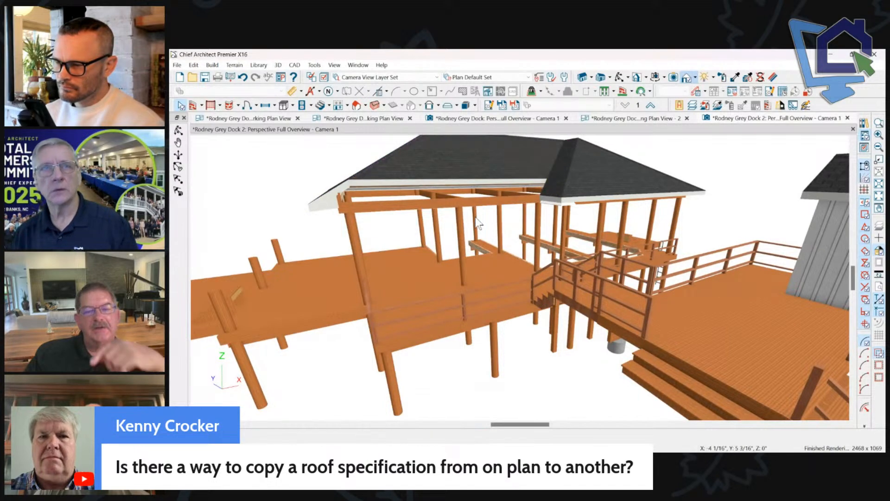
left_click(620, 77)
left_click_drag(479, 249, 606, 205)
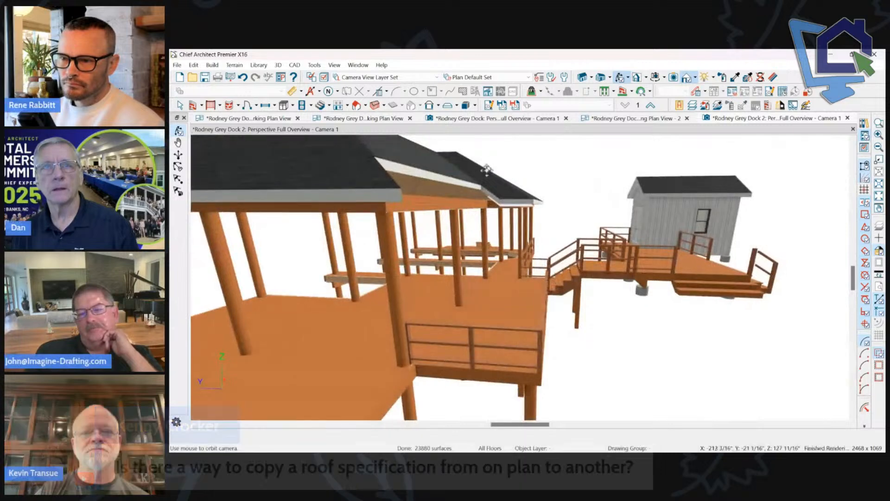
left_click(469, 184)
left_click_drag(469, 184, 494, 171)
Extend the large front roof plane's eave edge back out over the beams and inspect the soffit from below.
left_click(531, 177)
left_click_drag(521, 209, 435, 215)
left_click(433, 225)
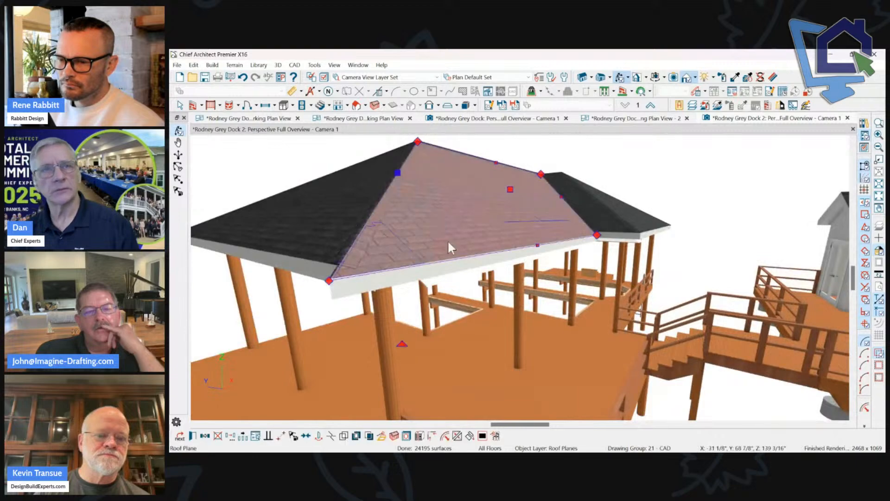
left_click_drag(529, 252, 537, 245)
left_click_drag(453, 219, 489, 189)
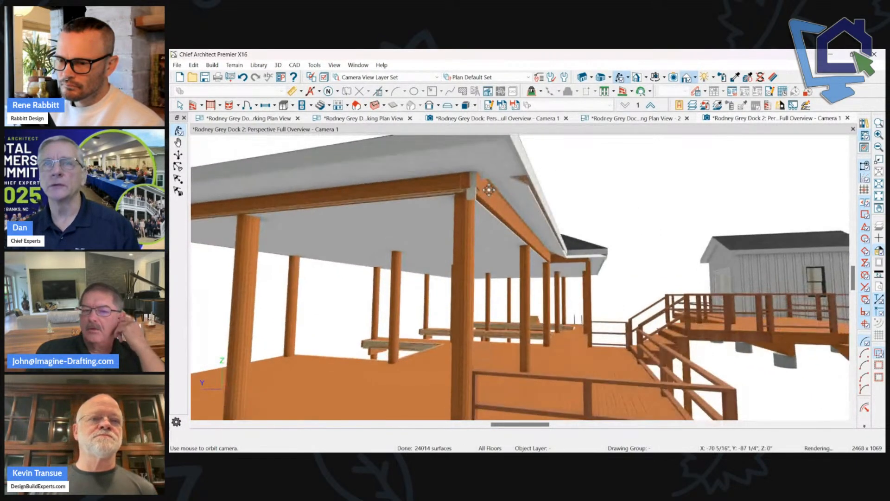
Mark the eave line at the pavilion's corner with a freehand red stroke on screen and clear it.
left_click(529, 196)
key("Escape")
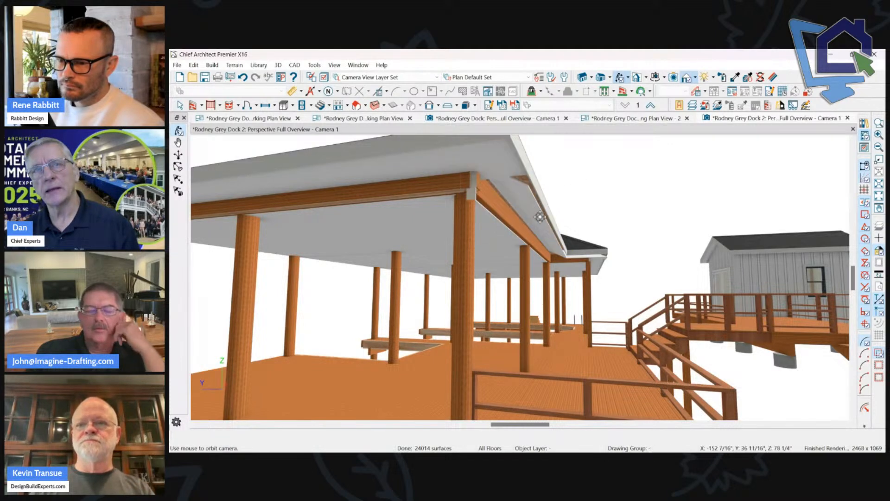
key("ctrl+2")
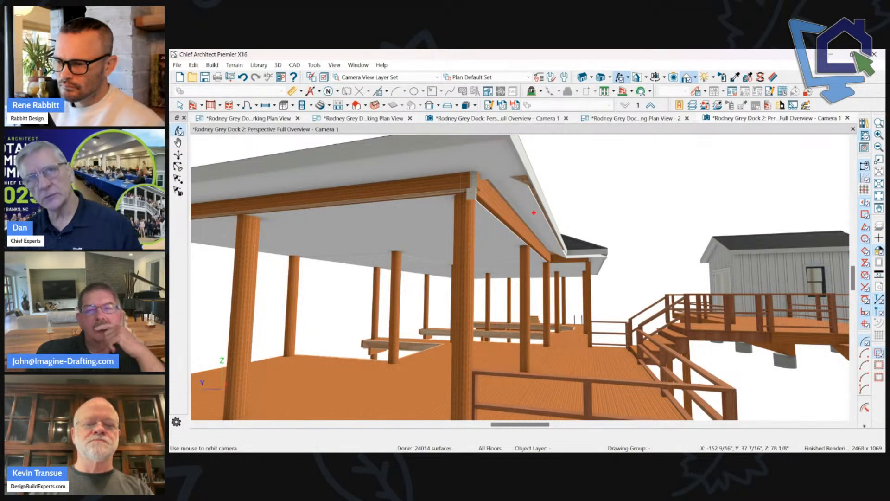
left_click_drag(504, 201, 553, 221)
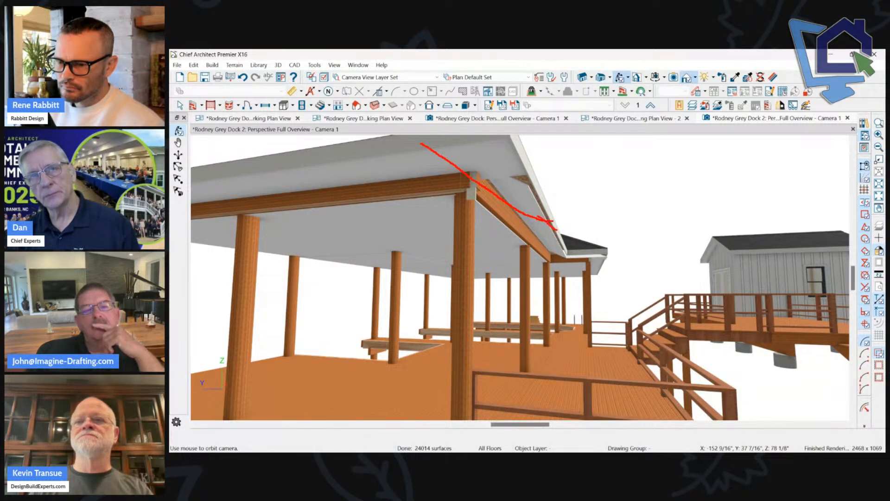
key("Escape")
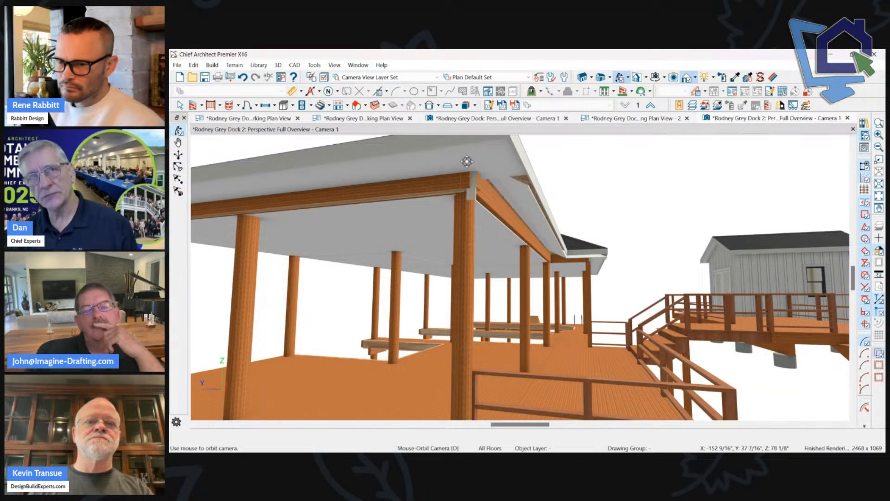
Turn off Boxed Eave for the large front roof plane and check the eave from above.
mouse_move(563, 225)
left_mouse_down()
mouse_move(463, 155)
mouse_move(474, 168)
left_mouse_up()
left_click_drag(629, 208, 563, 202)
left_click(531, 211)
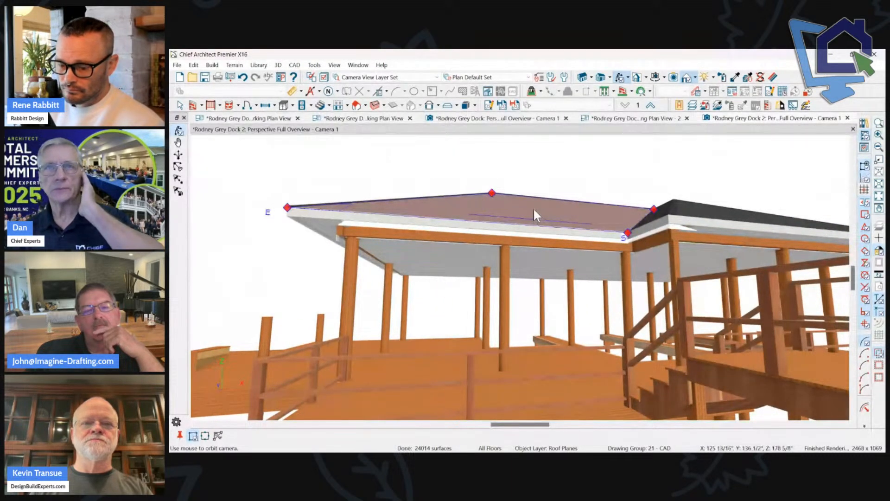
right_click(533, 210)
key("Escape")
key("Escape")
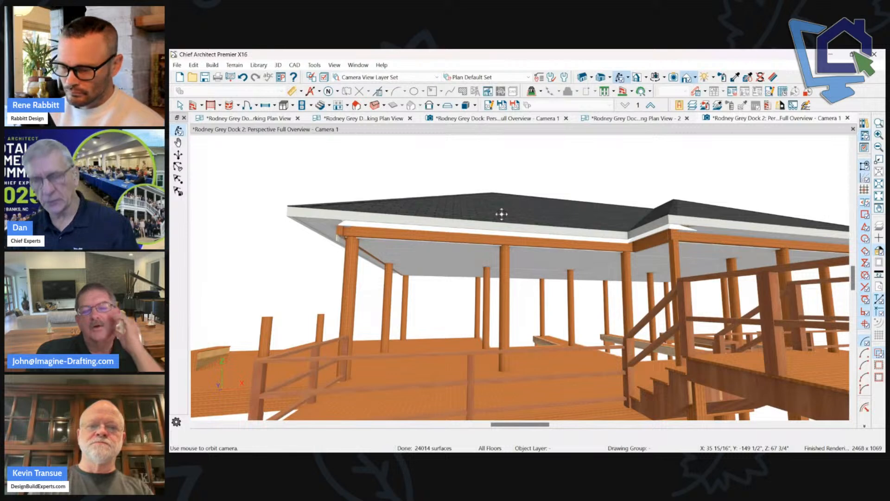
double_click(502, 214)
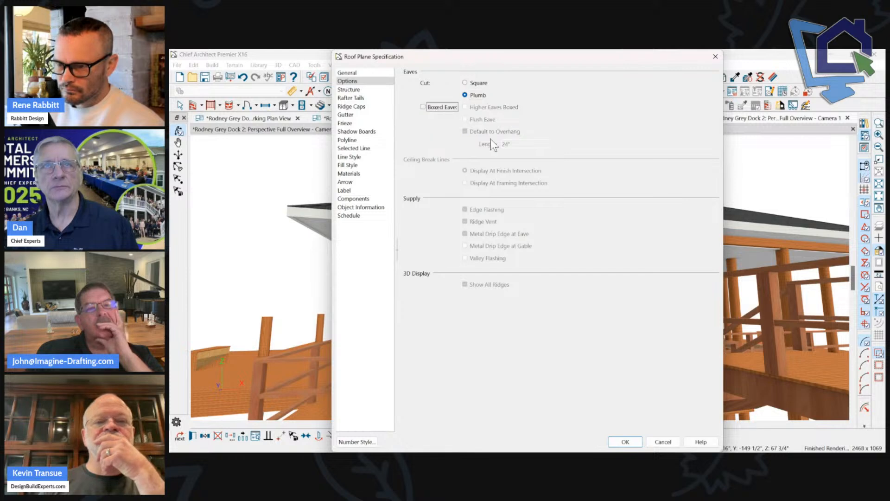
left_click(625, 442)
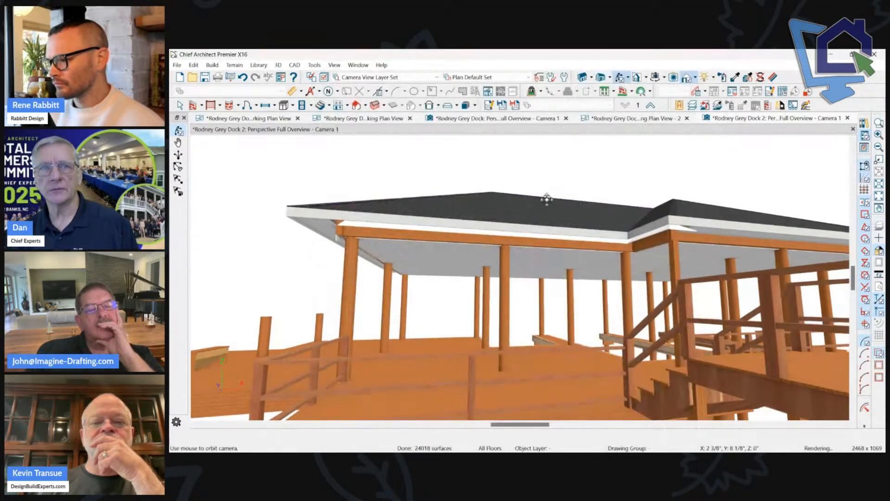
left_click_drag(546, 196, 626, 86)
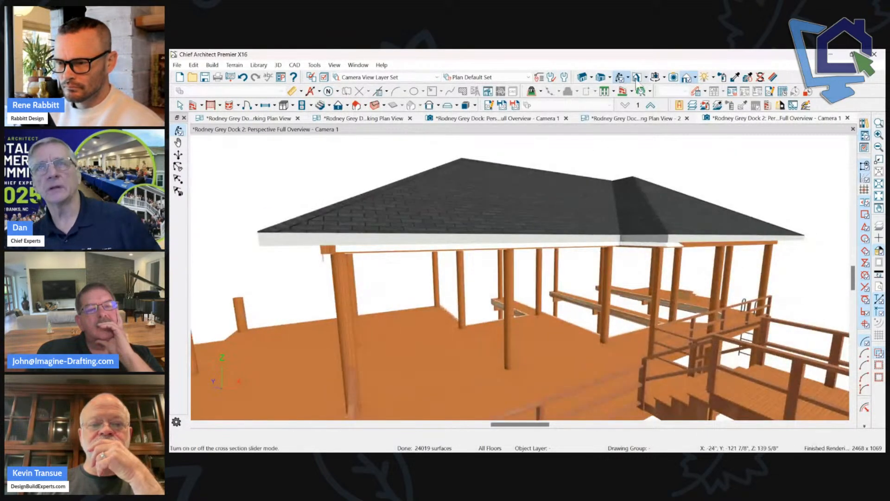
Close the second dock's perspective overview and bring up the first dock's Working Plan View - 2.
left_click(847, 119)
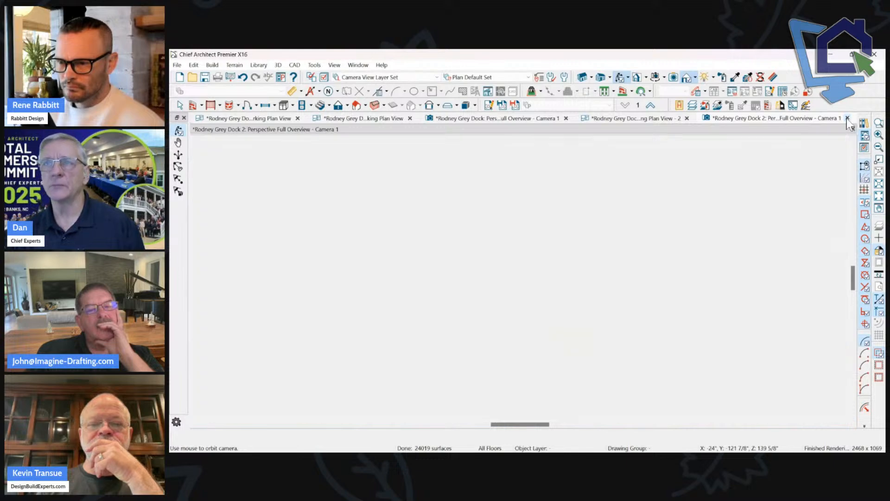
left_click(690, 119)
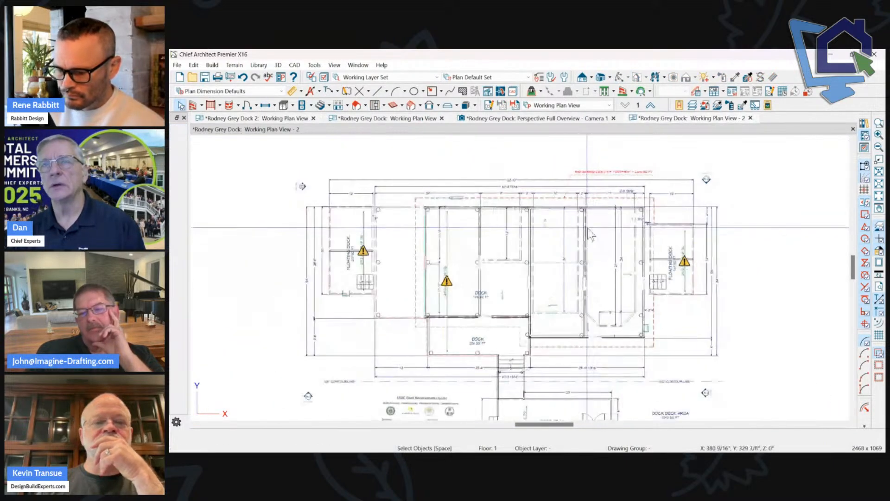
right_click(510, 234)
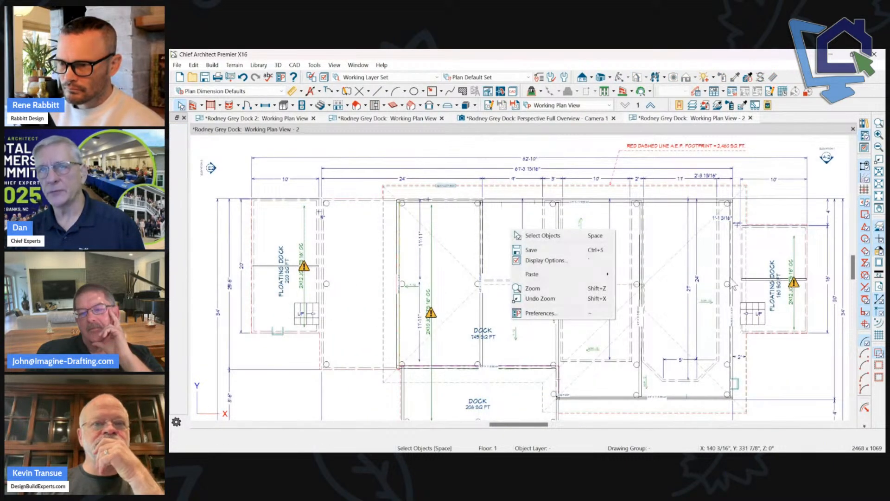
left_click(437, 146)
scroll(441, 147, "down", 1)
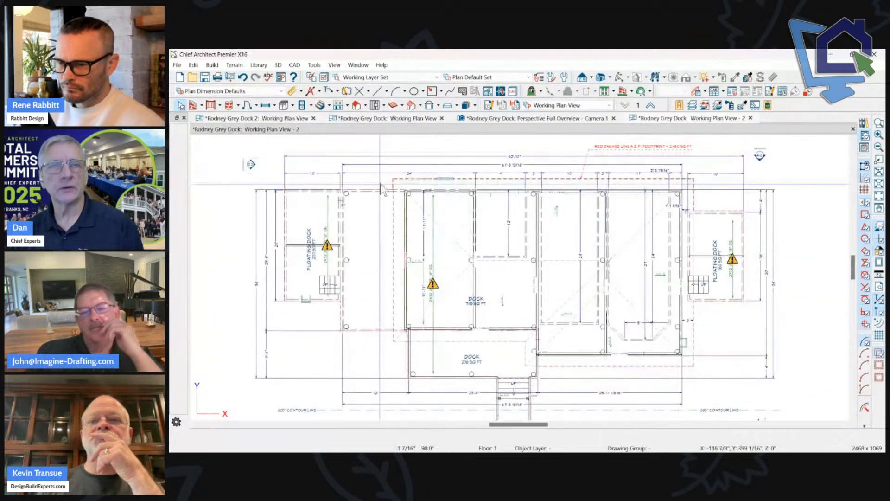
left_click(750, 119)
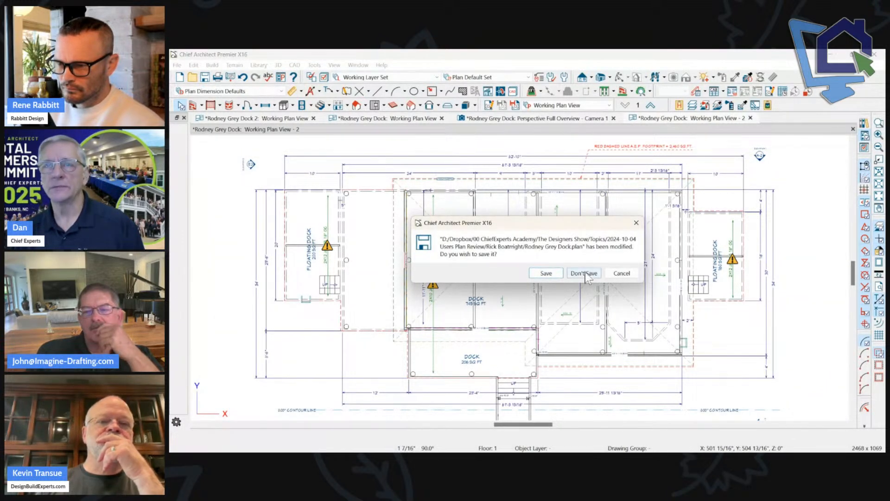
left_click(621, 273)
scroll(572, 211, "up", 2)
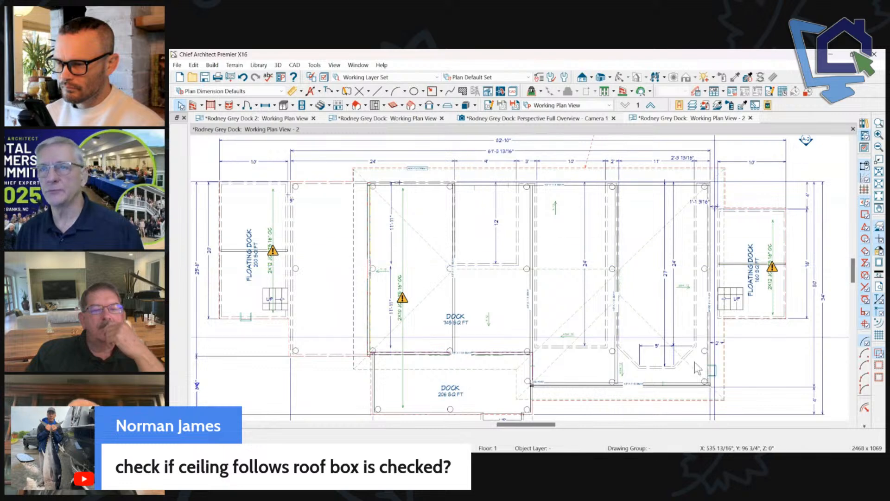
left_click(751, 118)
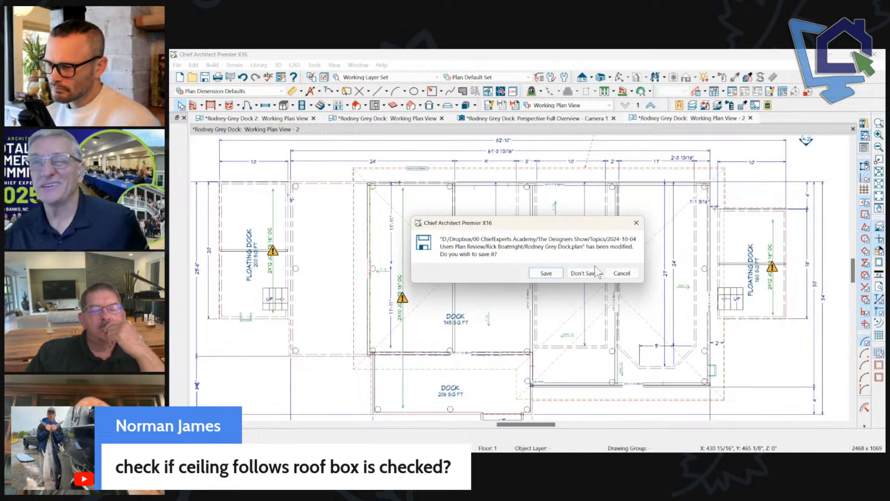
left_click(621, 273)
Examine the first dock's pavilion rafters and beams in its perspective overview and close that view.
left_click(539, 118)
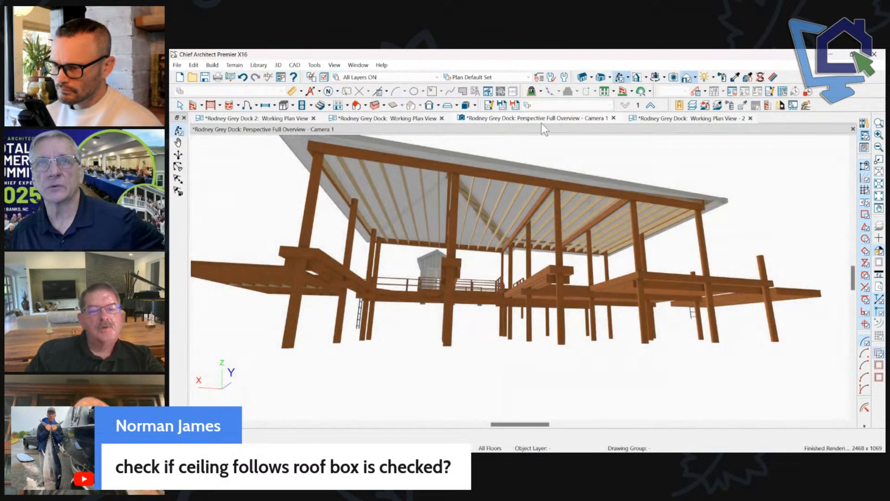
scroll(525, 183, "up", 2)
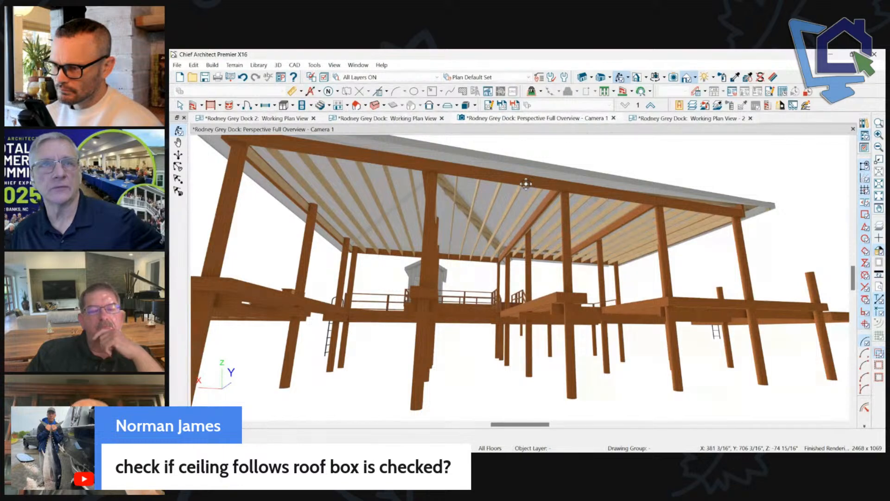
scroll(526, 184, "down", 5)
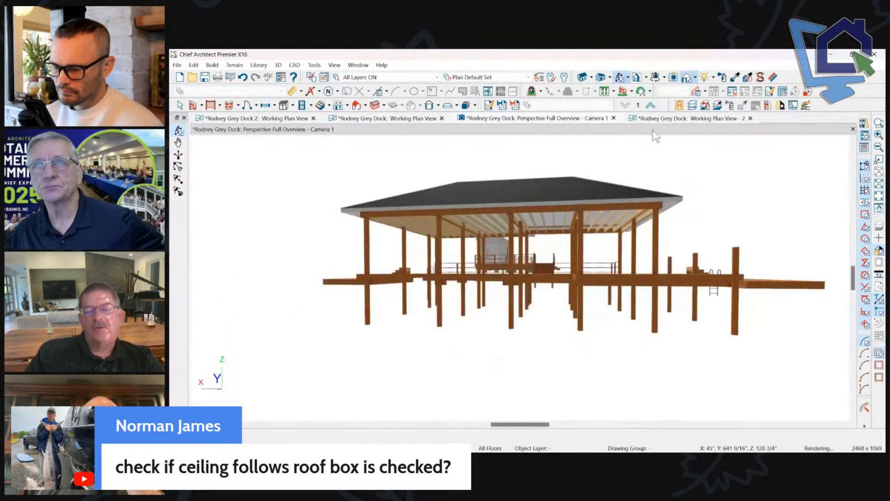
left_click(613, 118)
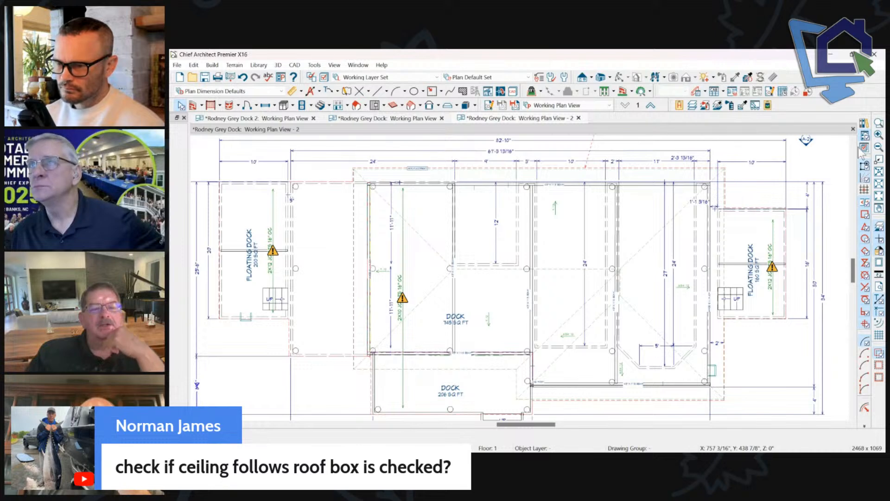
Turn off Use Soffit Surface for Ceiling in the structure settings of the first dock's 745 sq ft room.
scroll(474, 275, "up", 3)
scroll(474, 275, "down", 3)
left_click(467, 190)
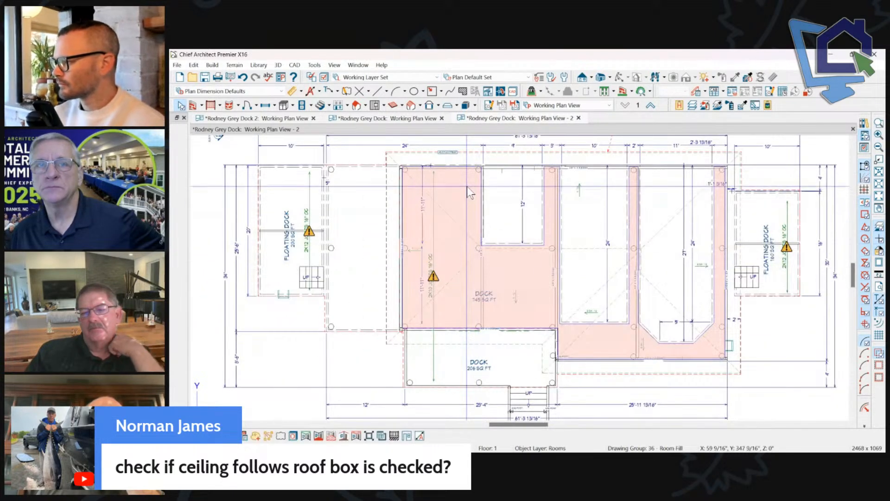
double_click(502, 185)
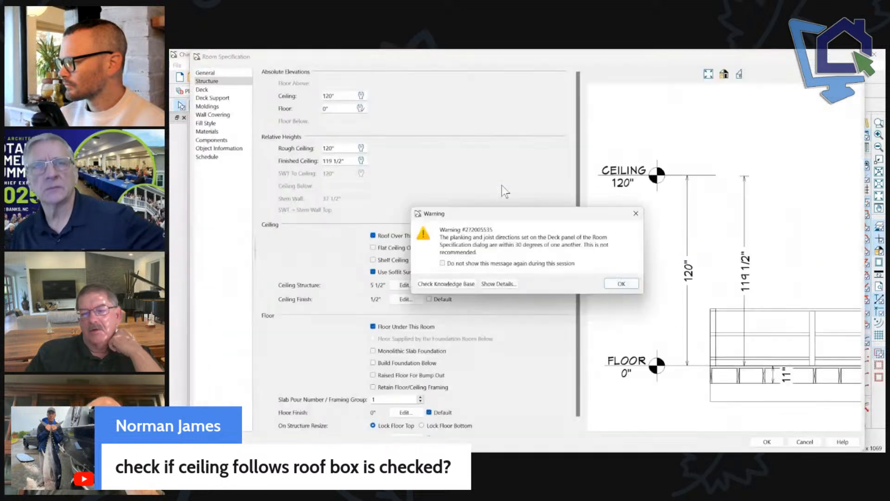
left_click(622, 284)
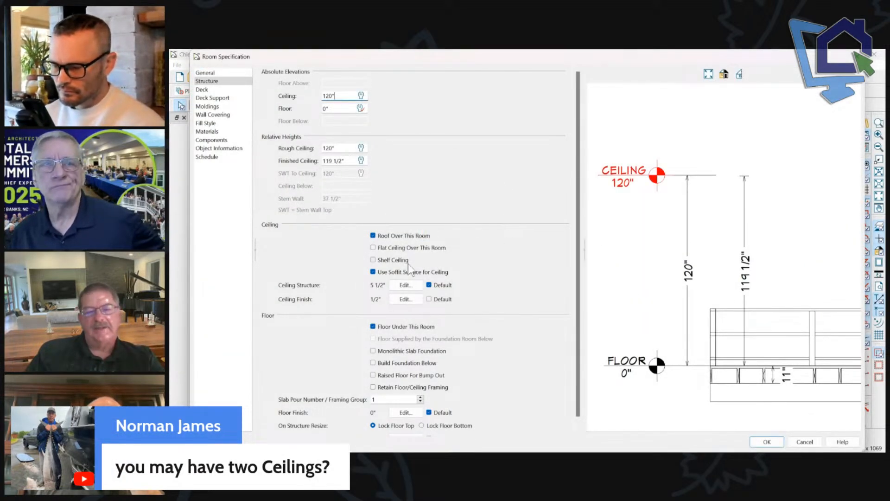
left_click(399, 273)
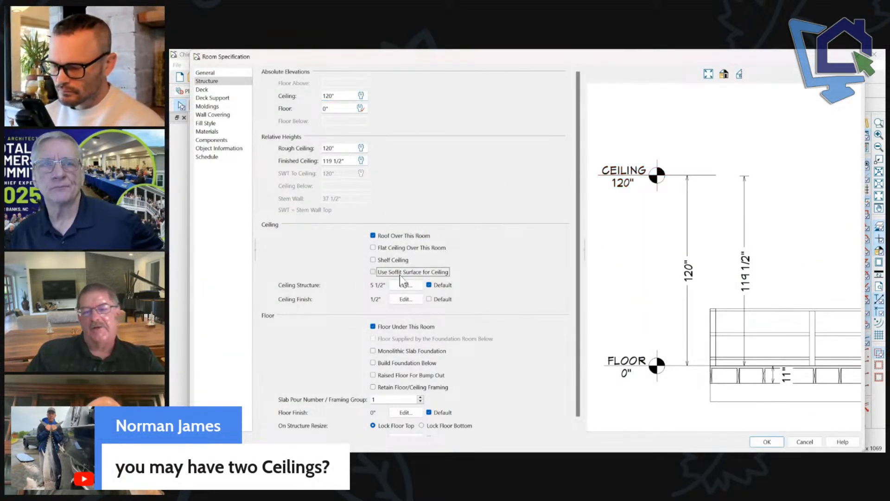
left_click(760, 443)
right_click(505, 211)
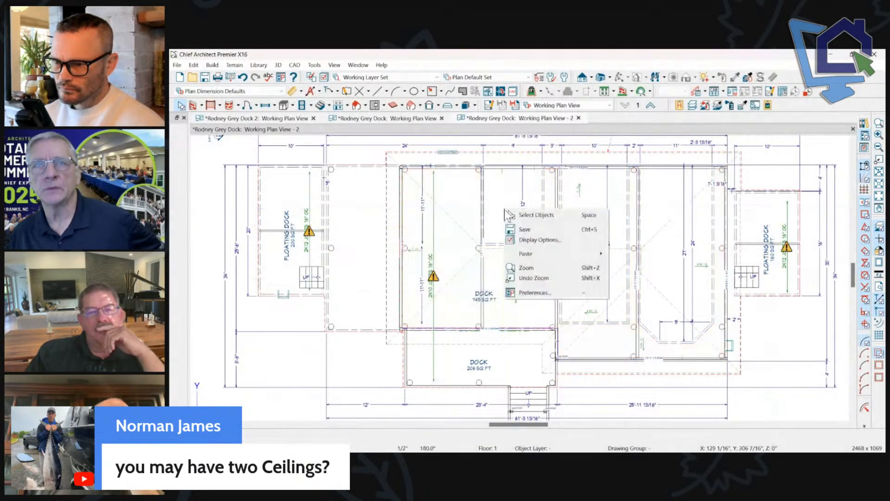
left_click(509, 214)
left_click(457, 200)
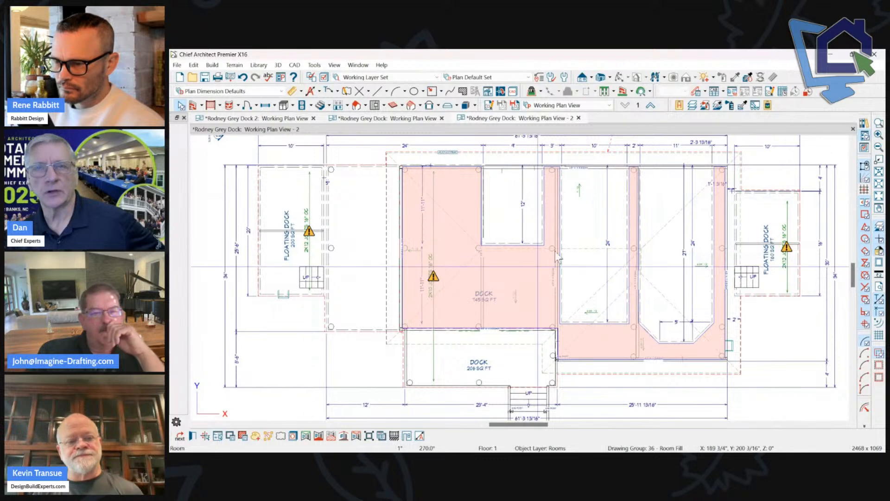
key("Escape")
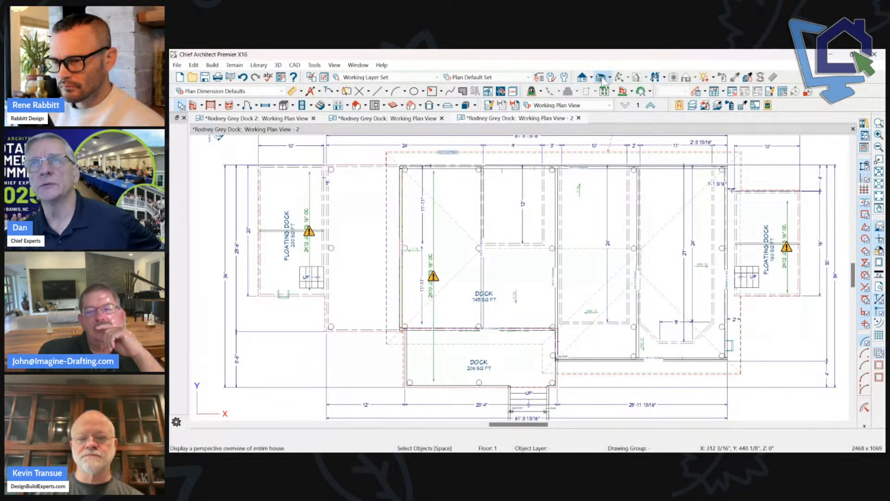
Examine the underside of the first dock's pavilion ceiling in a new perspective overview.
left_click_drag(585, 269, 546, 161)
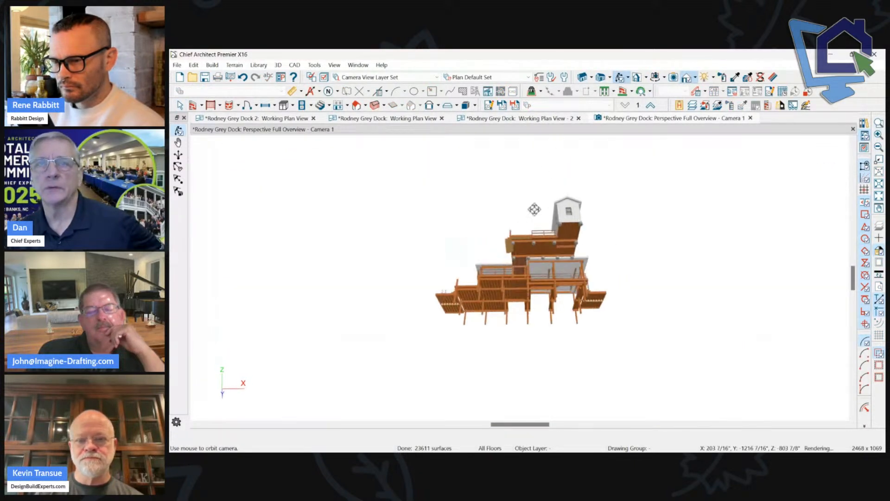
scroll(550, 271, "up", 3)
scroll(549, 271, "up", 3)
left_click_drag(544, 250, 436, 298)
scroll(678, 240, "up", 4)
left_click_drag(678, 240, 860, 236)
left_click(739, 228)
key("Escape")
left_click_drag(743, 198, 754, 196)
Try pulling the sloped ceiling plane's edge back and inspect the roof underside from several angles.
left_click(481, 184)
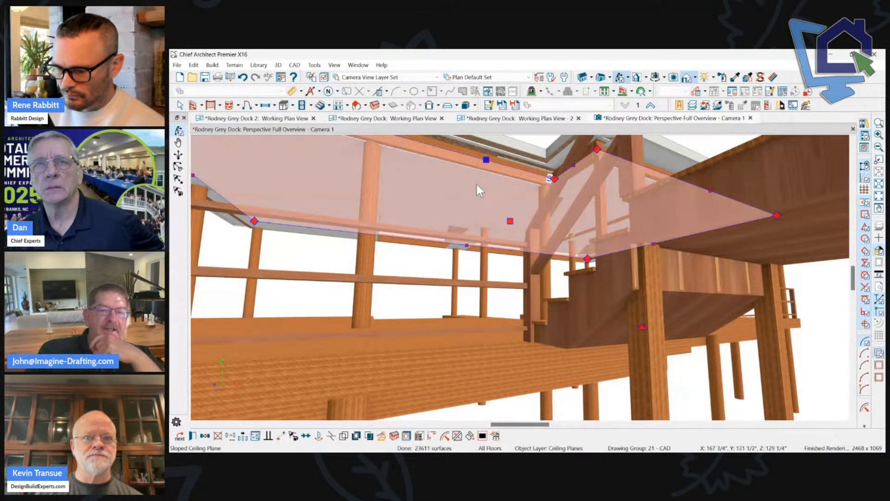
left_click_drag(654, 244, 370, 199)
key("Escape")
left_click_drag(536, 204, 669, 346)
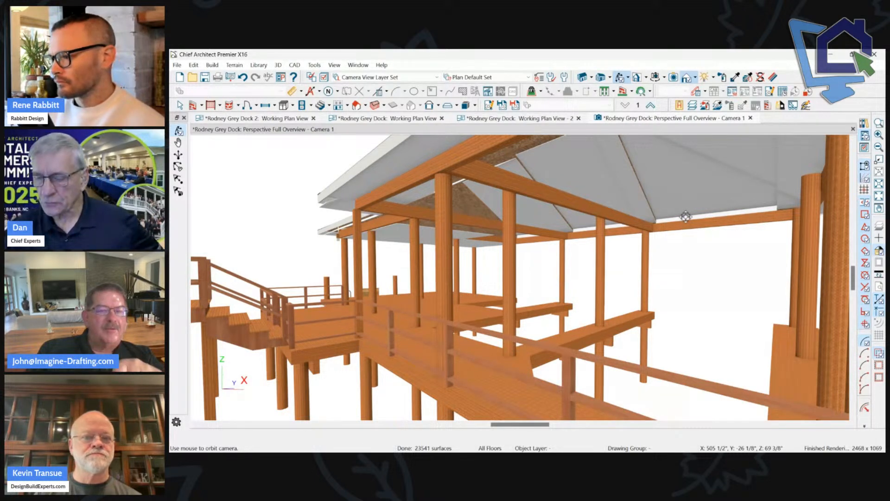
left_click_drag(503, 240, 733, 228)
left_click(460, 237)
left_click(737, 275)
left_click_drag(737, 269, 636, 234)
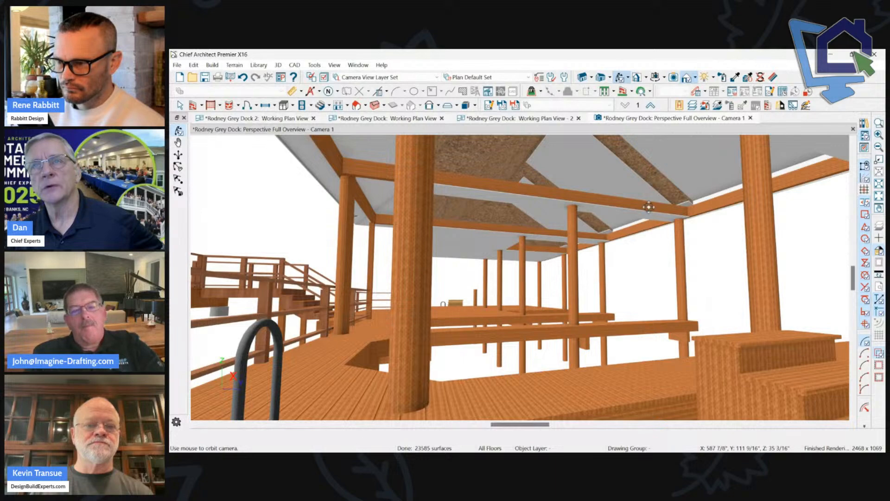
left_click_drag(562, 242, 616, 240)
Shorten the sloped ceiling plane beneath the pavilion roof and extend its edge partway back out.
left_click(461, 224)
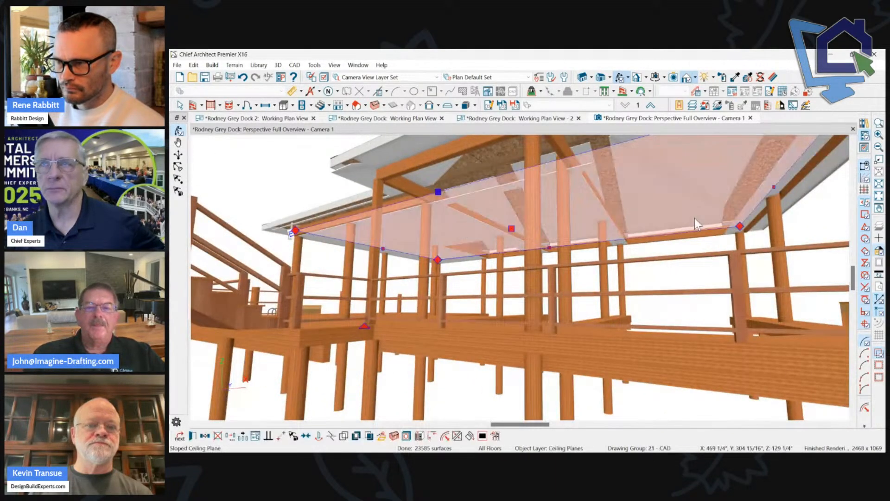
left_click_drag(773, 187, 538, 194)
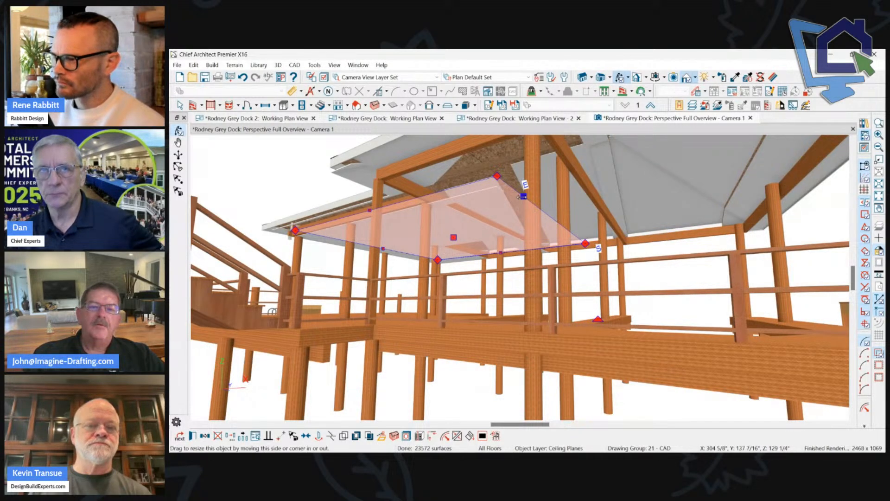
left_click_drag(521, 196, 657, 174)
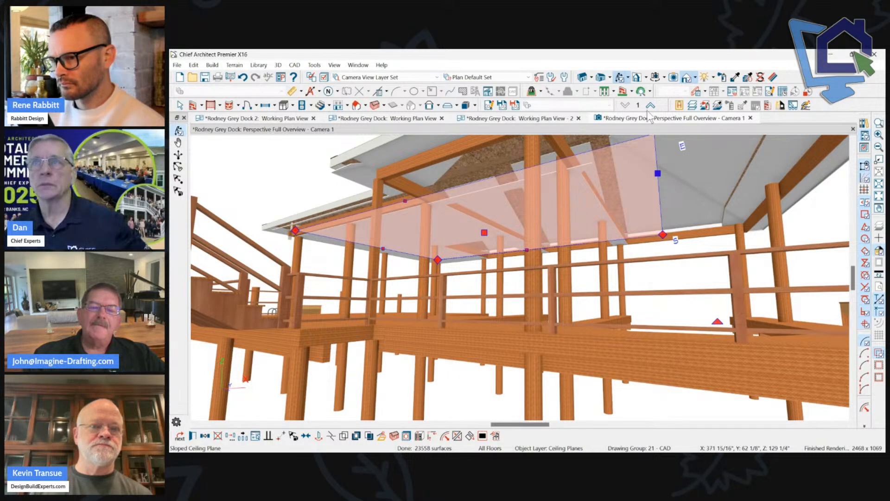
Close the perspective overview and check in plan how the ceiling plane and room outlines line up at the dock's corner.
left_click(750, 118)
scroll(460, 281, "down", 5)
scroll(478, 282, "up", 4)
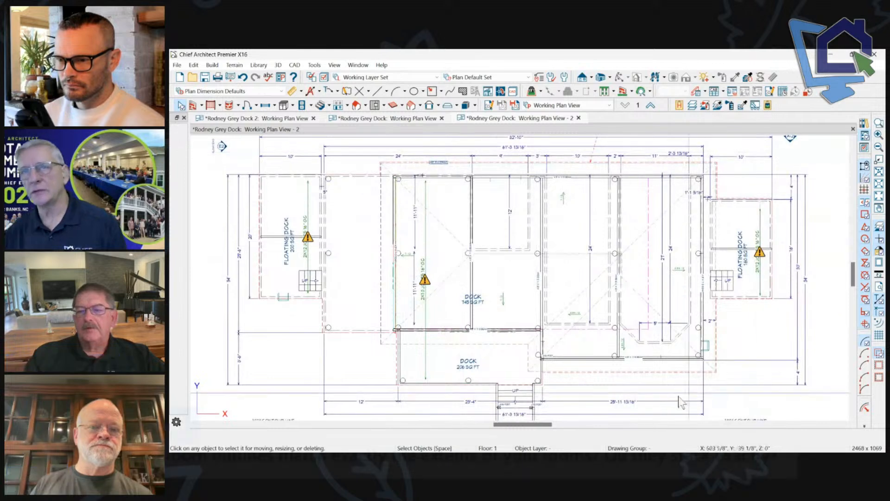
left_click(649, 214)
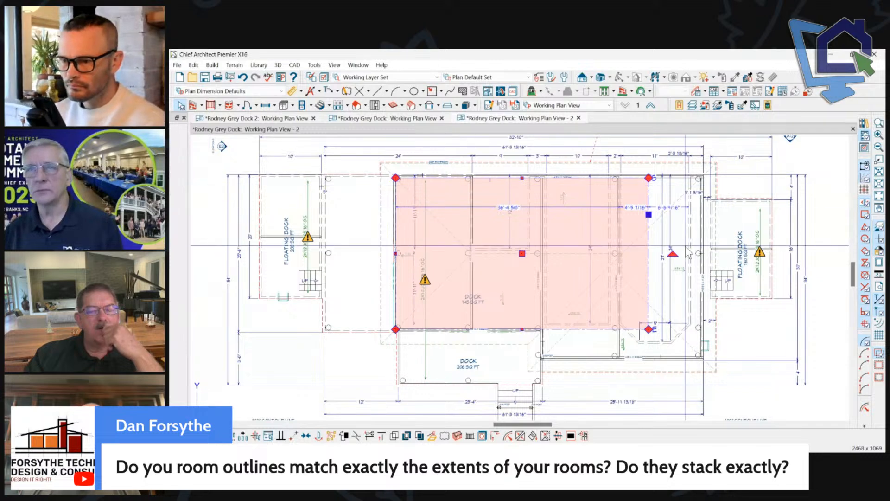
left_click(562, 212)
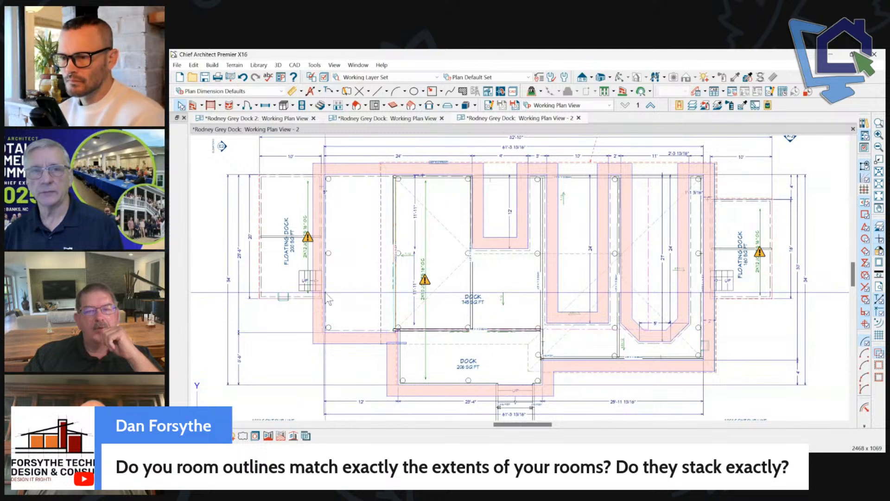
scroll(361, 356, "up", 2)
scroll(417, 343, "up", 5)
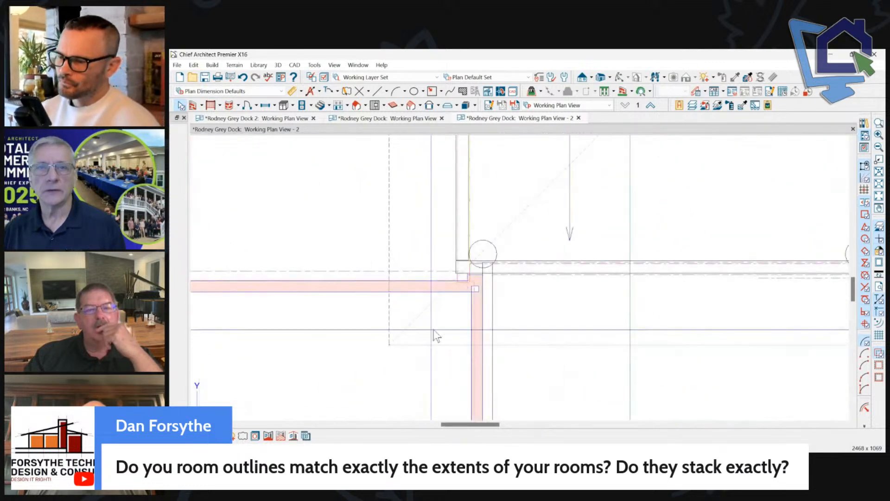
scroll(484, 299, "up", 2)
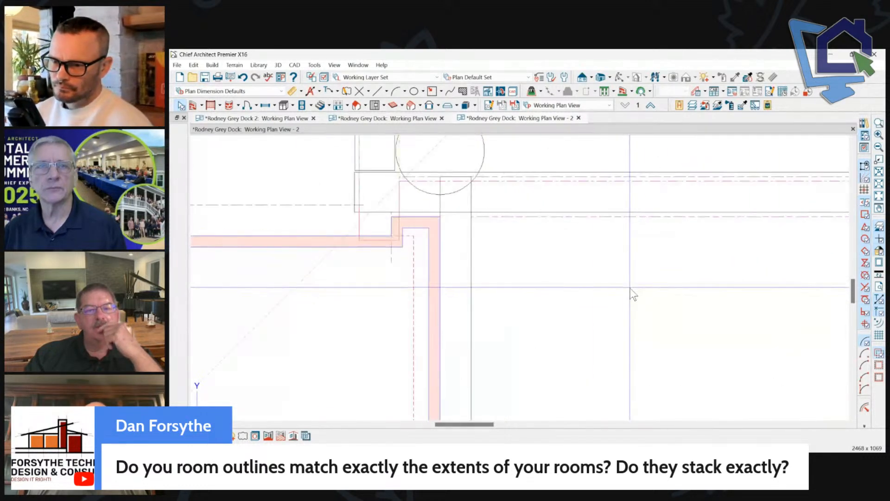
scroll(364, 297, "down", 6)
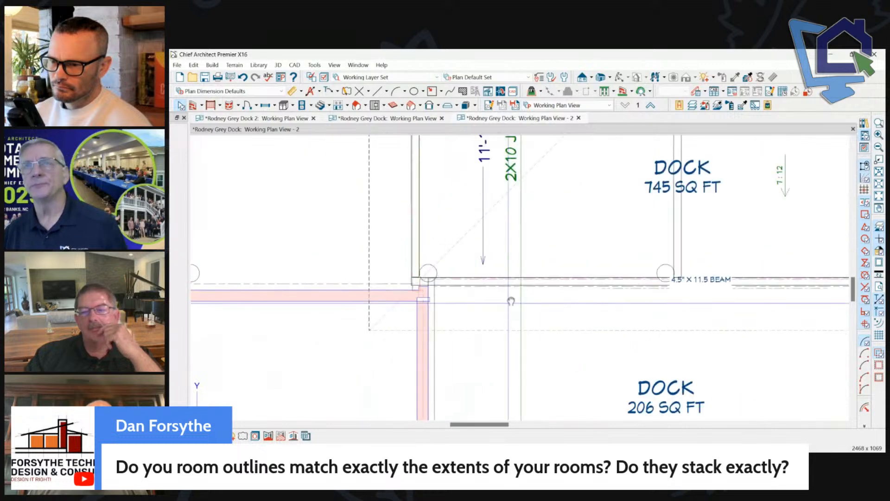
Bring up the first dock's Working Plan View and inspect the extents of the sloped plane over the dock.
left_click(408, 118)
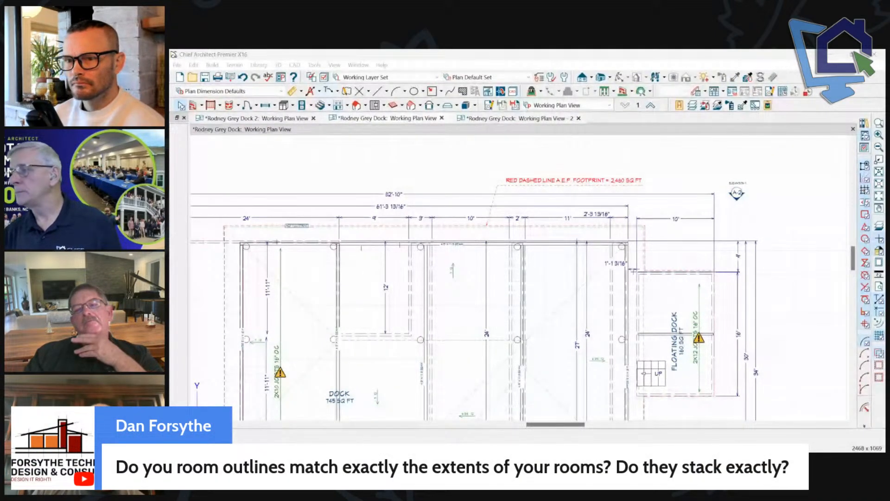
scroll(560, 292, "down", 5)
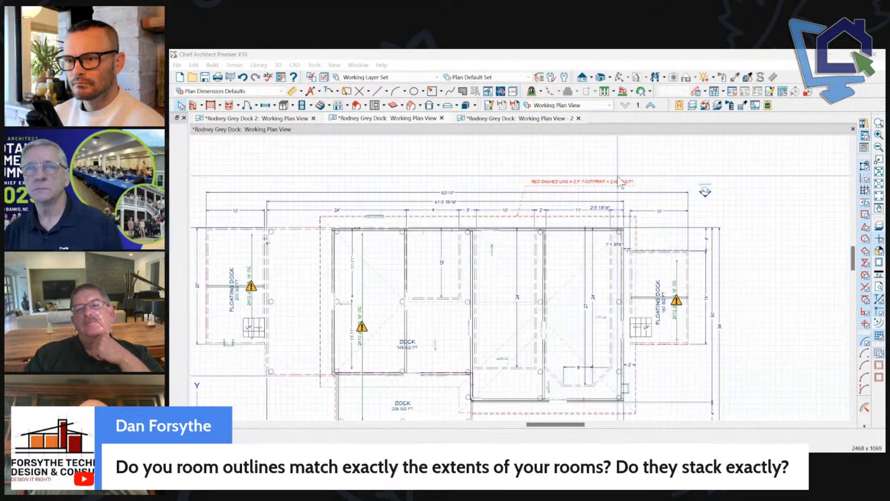
scroll(559, 290, "up", 3)
right_click(595, 182)
left_click(495, 226)
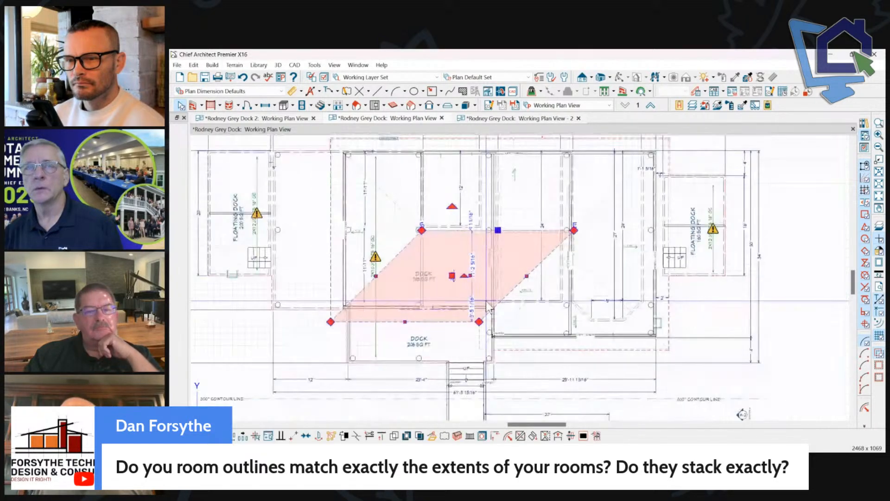
scroll(495, 171, "up", 2)
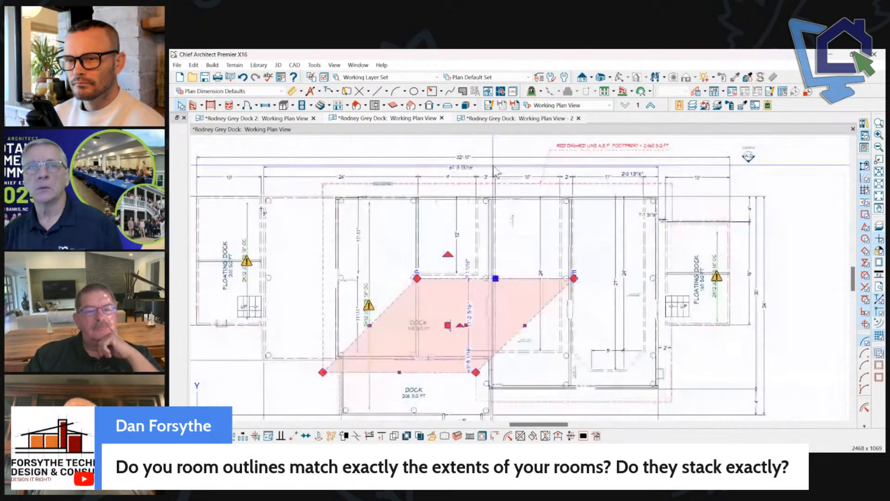
Switch to the second dock's Working Plan View and check the extents of its Open Below rooms.
left_click(263, 118)
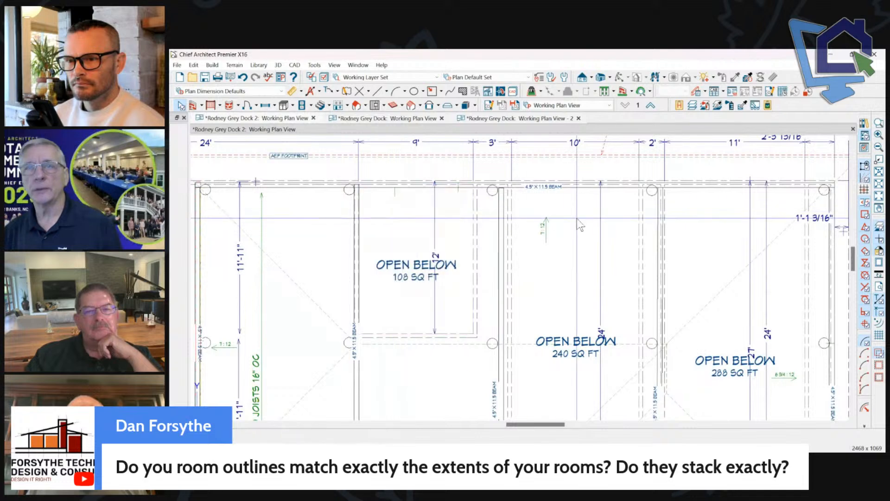
scroll(579, 225, "down", 2)
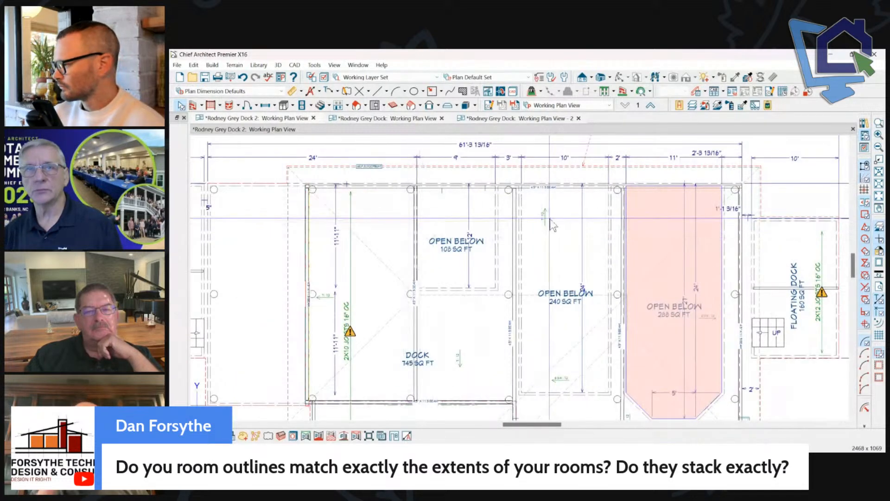
left_click(552, 225)
left_click(491, 190)
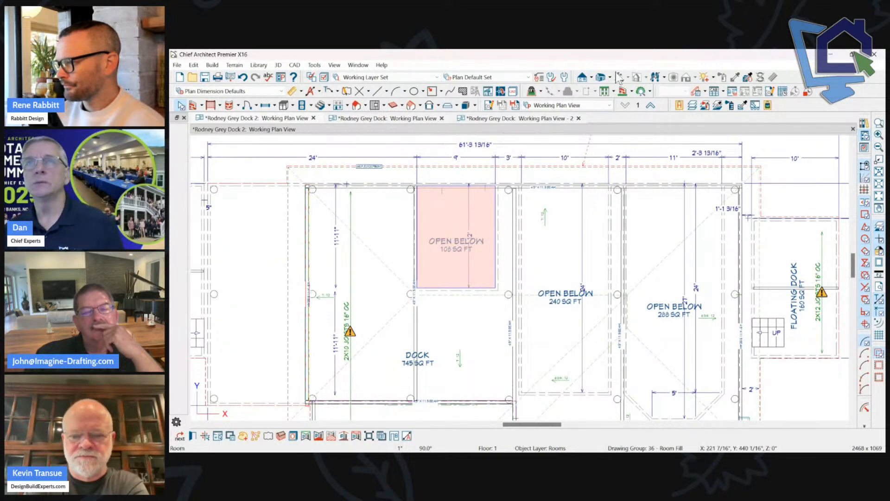
Examine the second dock's pavilion ceiling, beams and posts from below in a perspective overview.
left_click(602, 78)
scroll(608, 247, "up", 3)
left_click_drag(607, 247, 506, 174)
scroll(608, 247, "up", 4)
left_click_drag(541, 224, 427, 231)
scroll(588, 255, "up", 5)
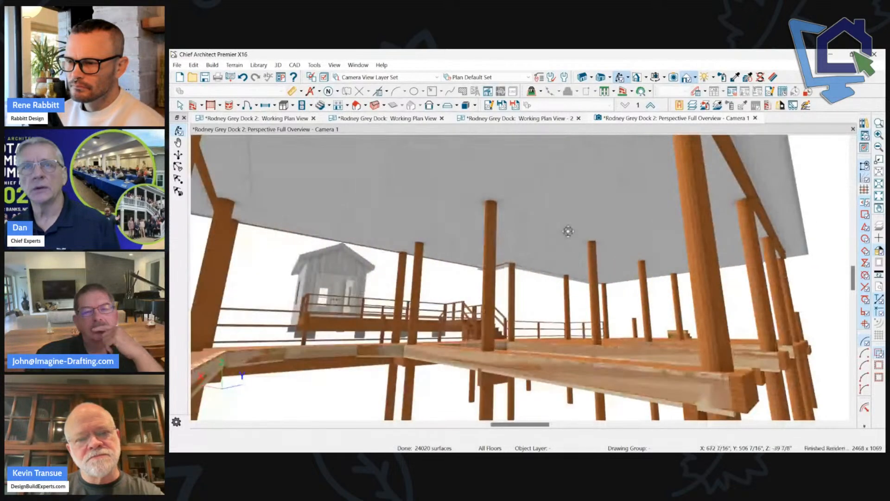
left_click_drag(568, 231, 542, 211)
scroll(529, 187, "down", 2)
left_click_drag(601, 248, 533, 251)
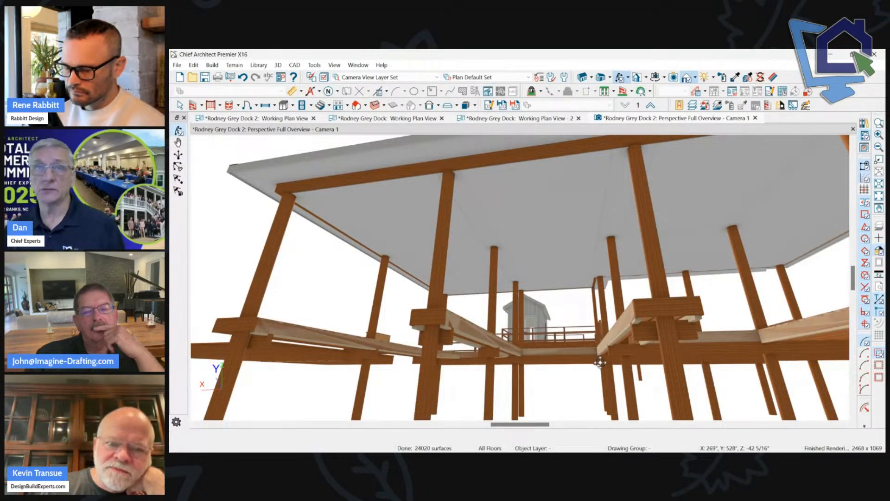
left_click_drag(599, 363, 579, 347)
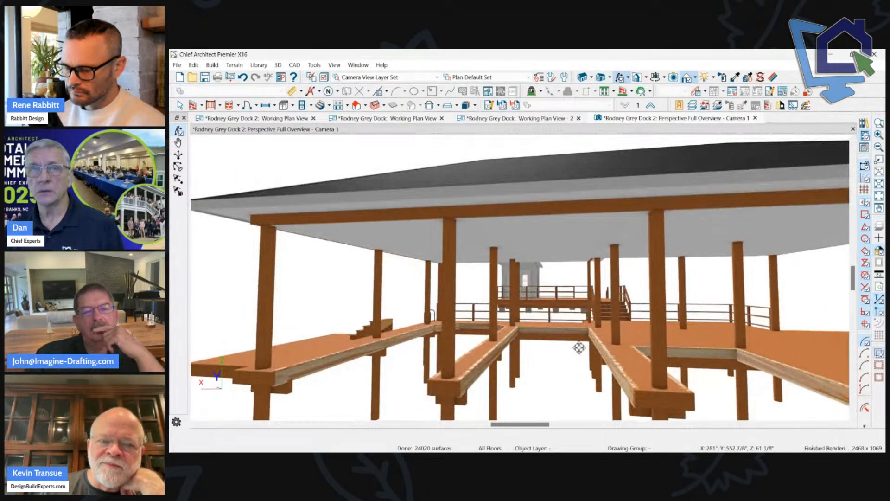
Review the ceiling options in the second dock room's structure settings and leave them without changes.
left_click(635, 362)
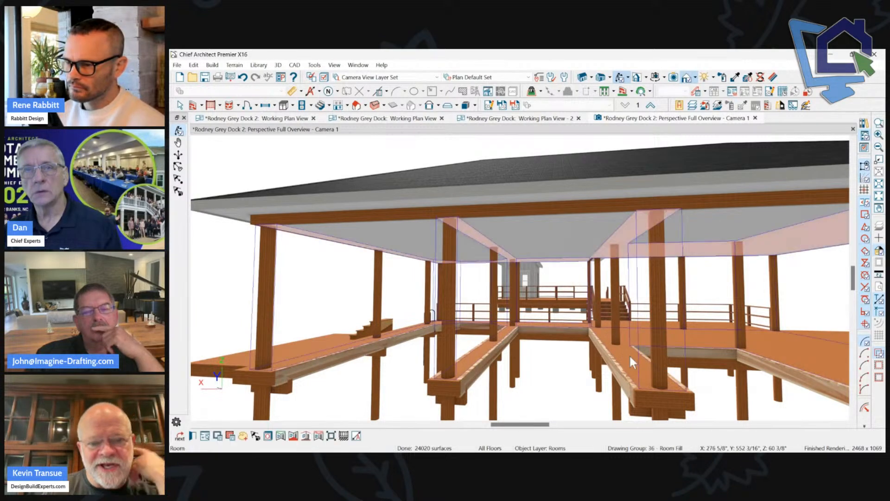
double_click(611, 310)
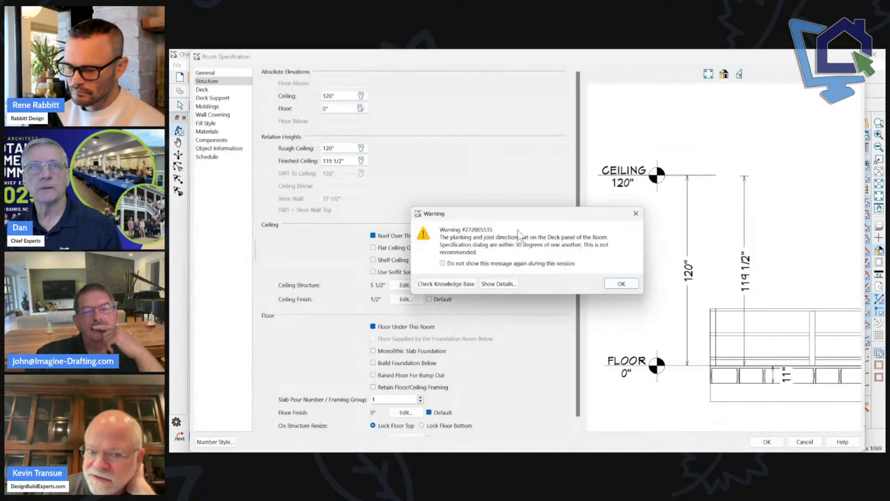
left_click(634, 285)
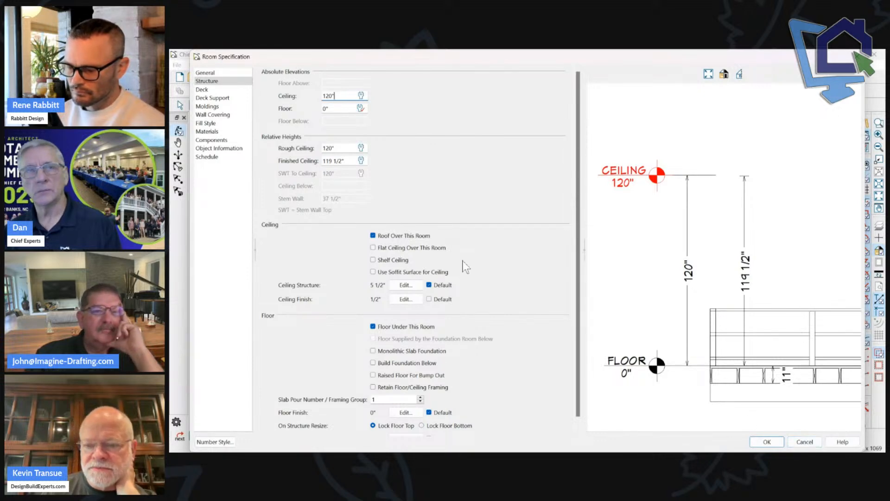
left_click(805, 440)
Switch the second dock's overview to a line-based rendering style and examine the ceiling outlines from below.
left_click_drag(708, 288, 626, 213)
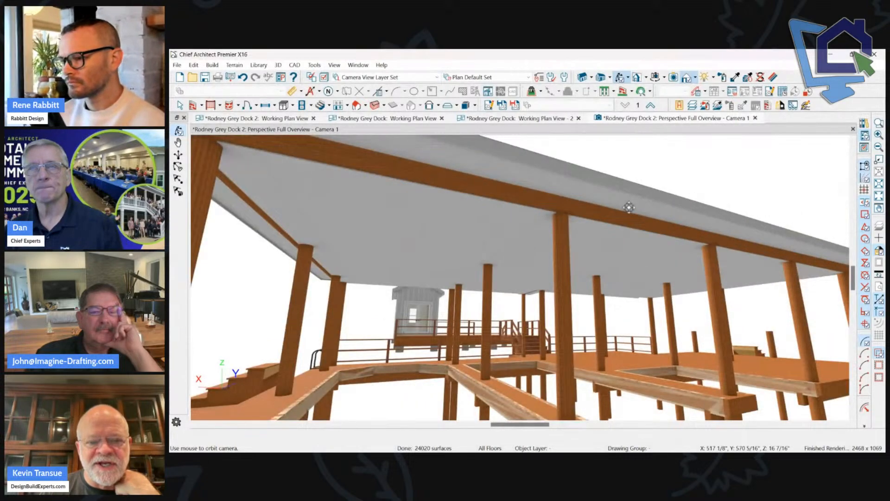
left_click_drag(497, 238, 524, 199)
left_click(687, 77)
left_click(723, 139)
left_click_drag(515, 220, 547, 353)
left_click_drag(411, 347, 389, 176)
left_click_drag(654, 229, 612, 234)
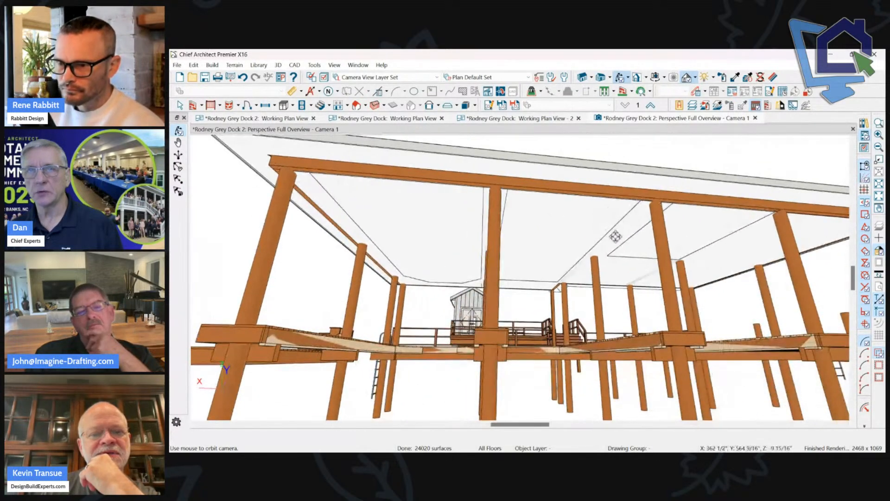
Check the height and pitch settings of the pavilion's ceiling plane in the overview, then leave them without changes.
left_click(641, 230)
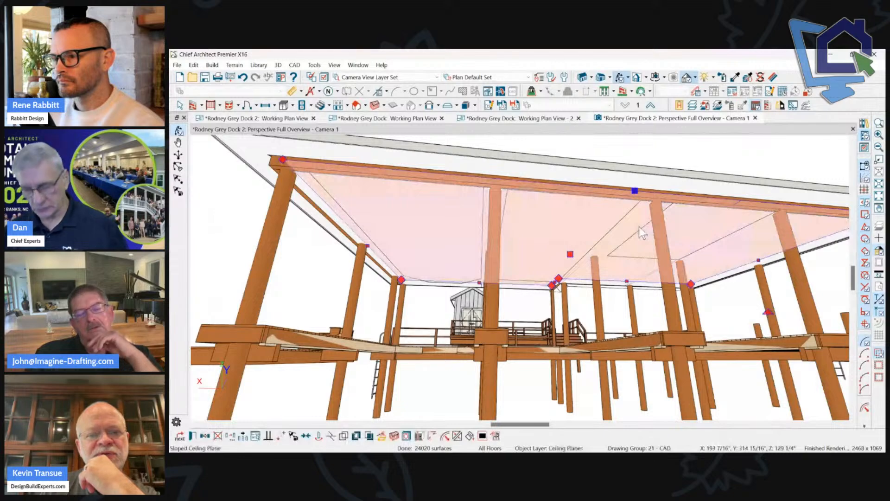
double_click(641, 231)
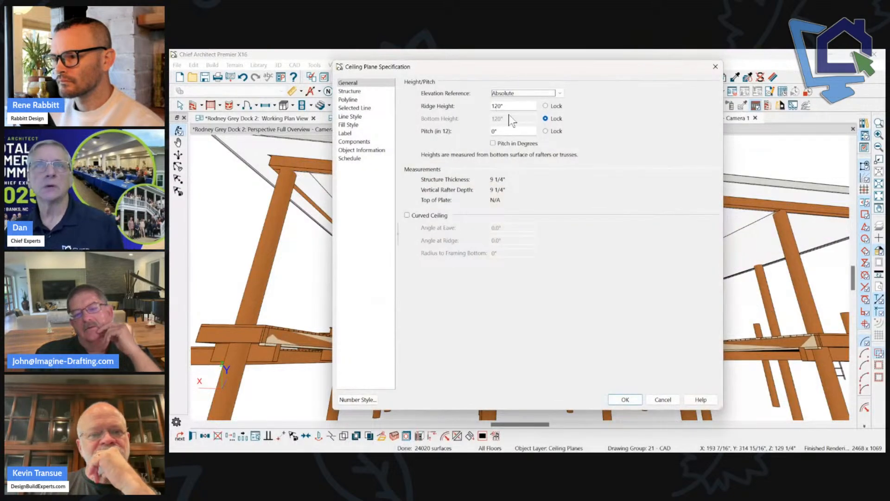
left_click(666, 404)
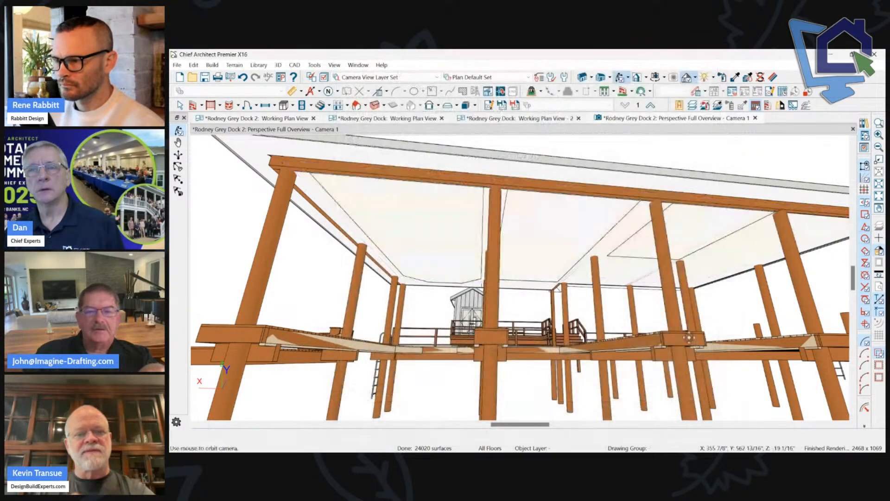
scroll(657, 241, "down", 3)
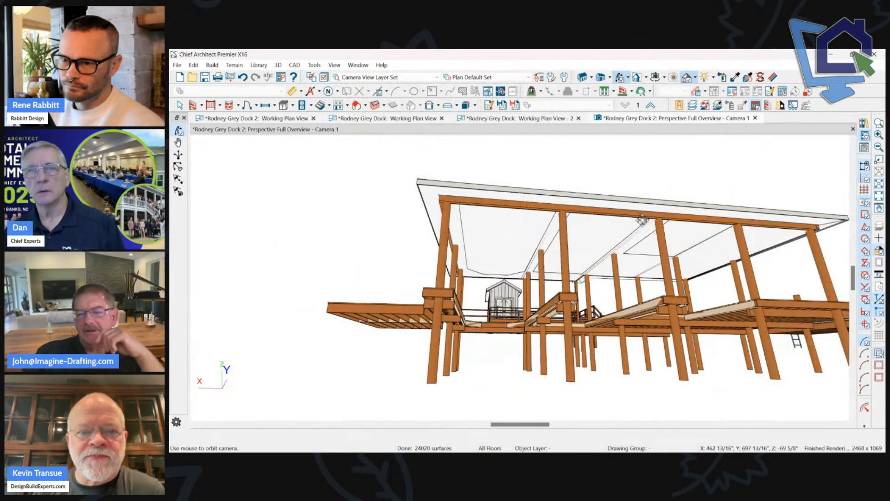
left_click_drag(642, 220, 616, 280)
Review the structure and ceiling settings of the second dock's 745 sq ft Dock room and leave them without changes.
left_click(259, 118)
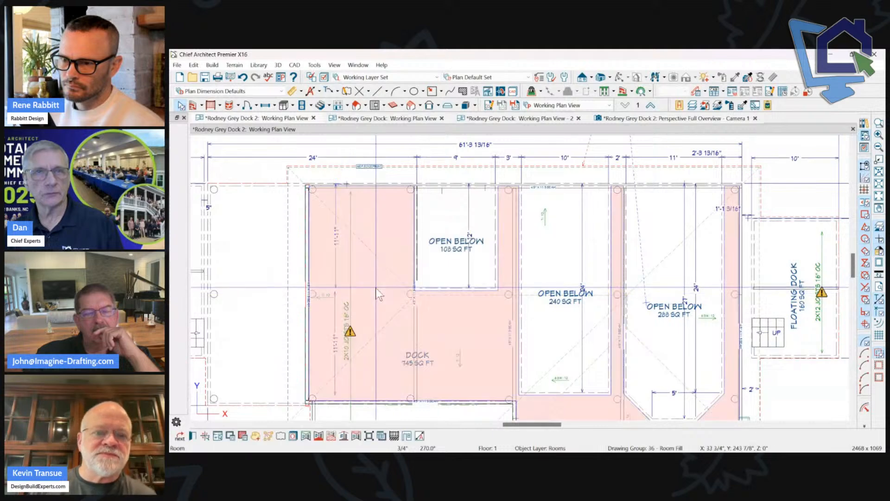
double_click(377, 293)
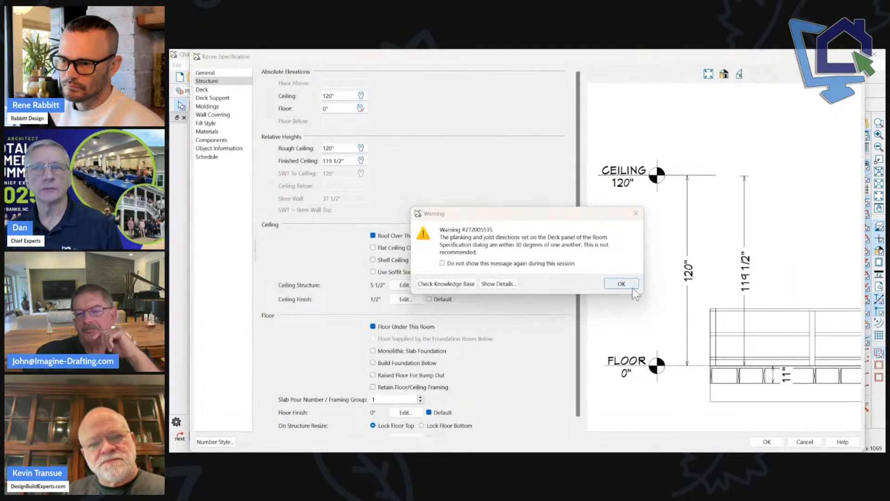
left_click(619, 283)
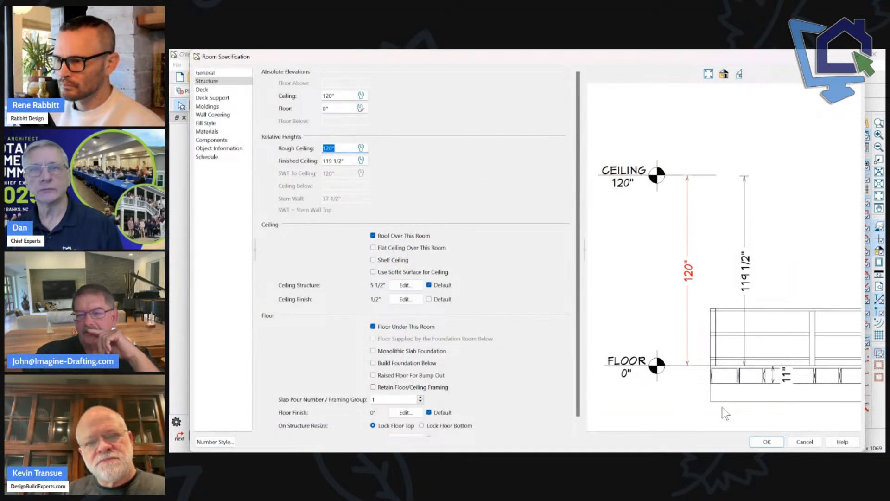
left_click(805, 442)
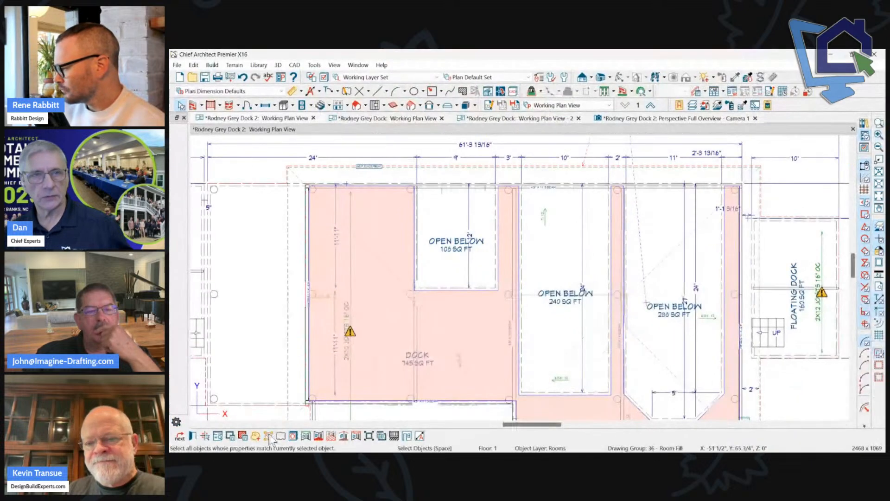
Use Match Properties to select all rooms sharing the Dock room's Ceiling Elevation of 120" and check which areas they cover.
left_click(269, 419)
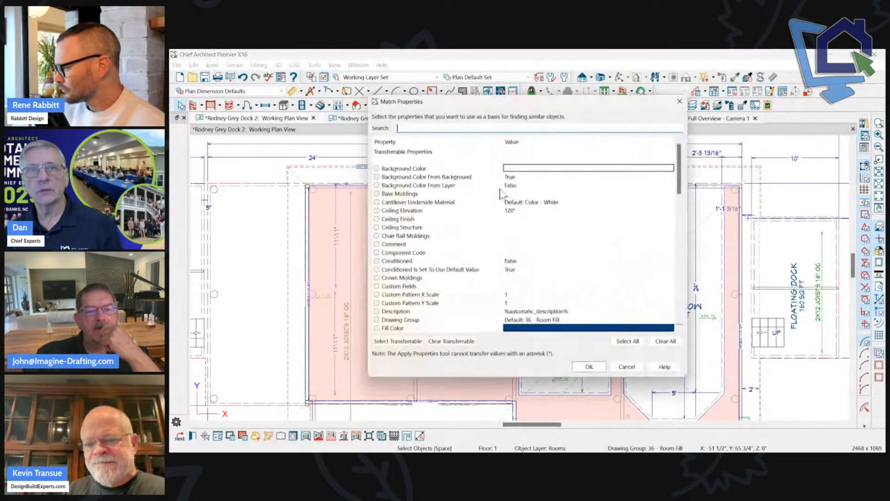
left_click_drag(505, 102, 646, 79)
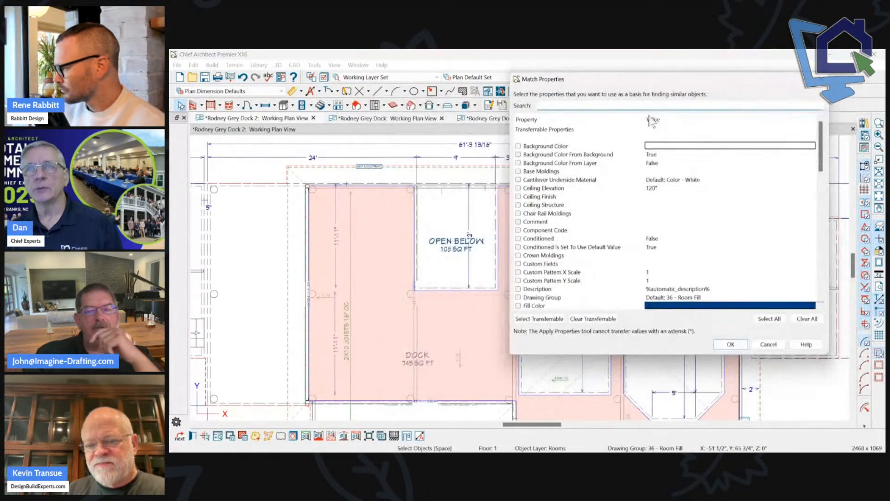
left_click(578, 106)
type("ceil")
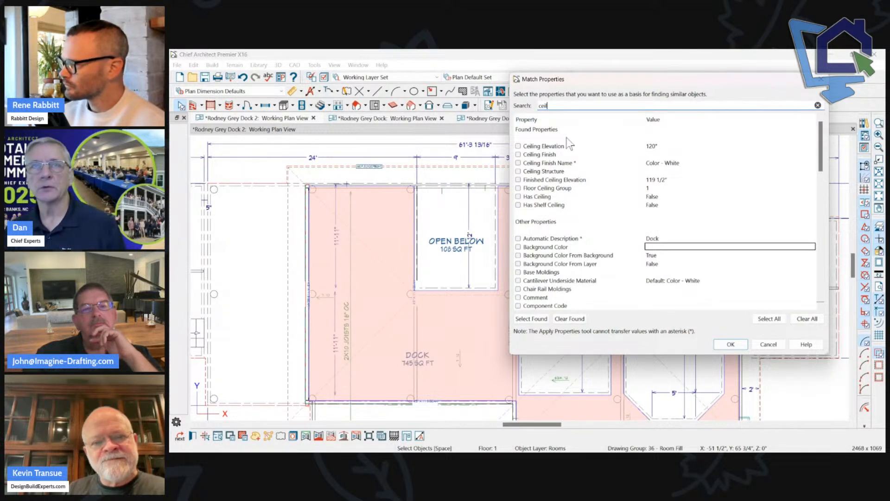
left_click(539, 146)
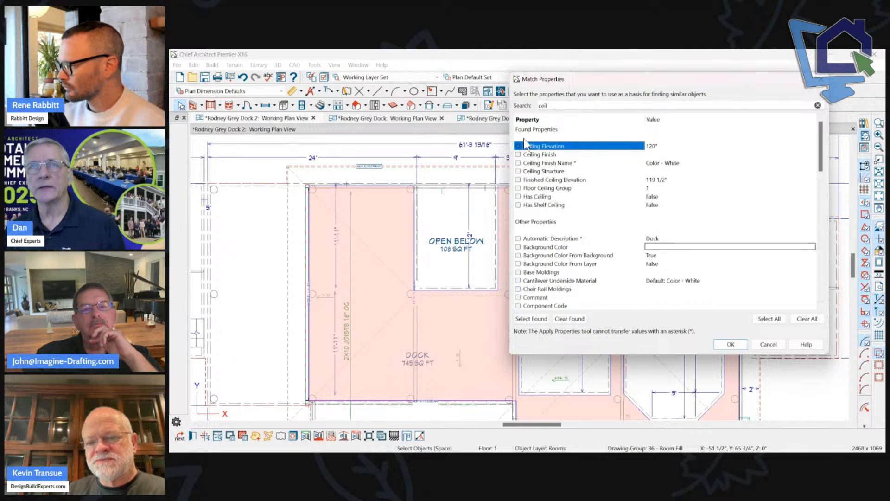
left_click_drag(574, 79, 493, 77)
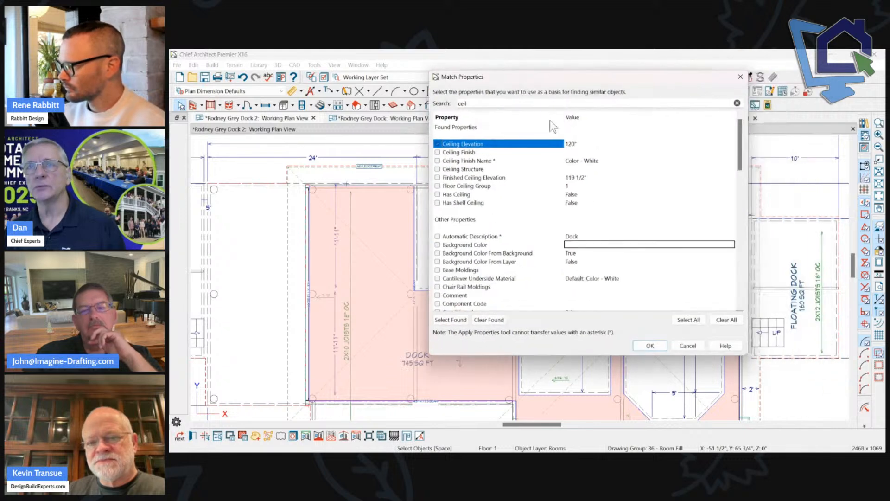
left_click(649, 345)
scroll(619, 169, "down", 3)
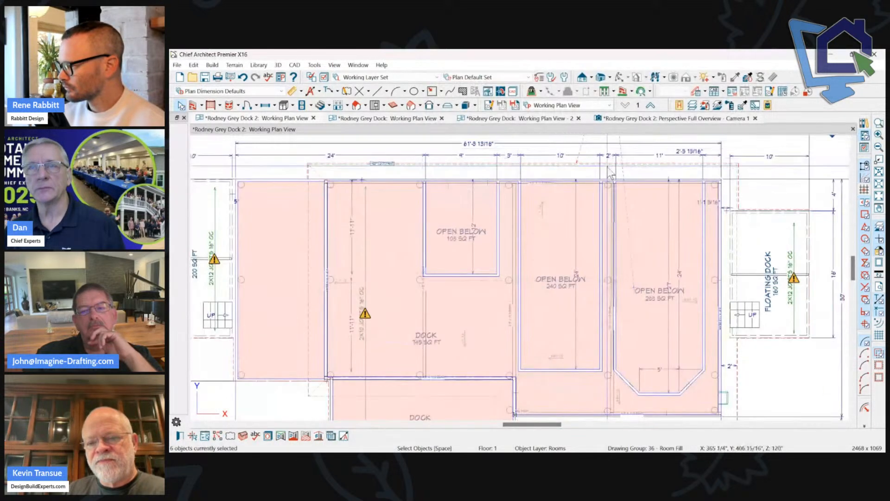
scroll(621, 169, "down", 2)
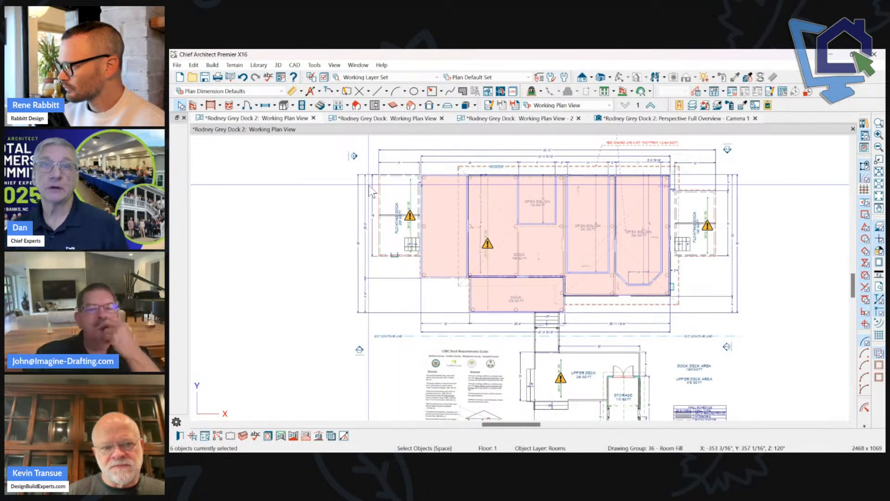
scroll(371, 190, "up", 2)
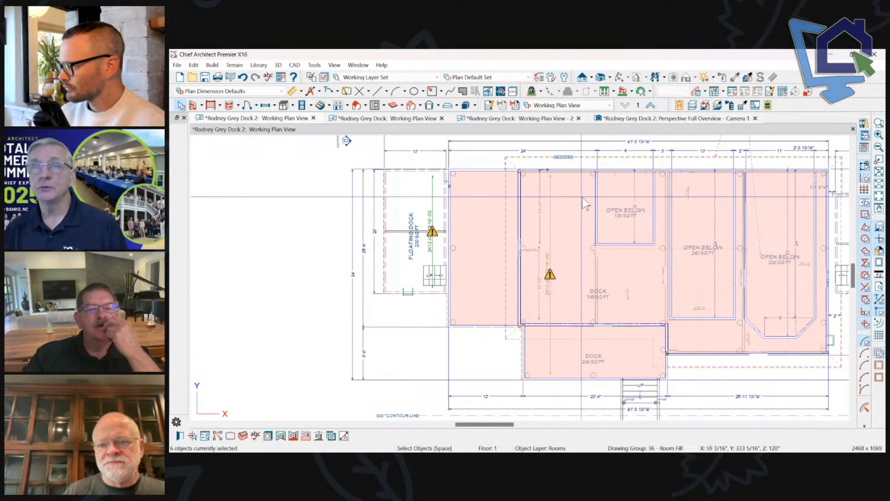
Select each of the three Open Below rooms in turn to check their extents within the dock.
left_click(631, 194)
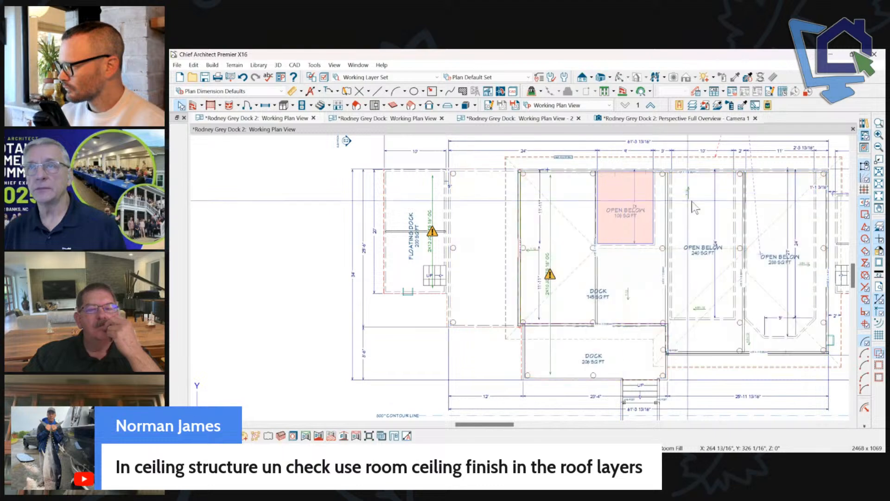
left_click(700, 198)
left_click(768, 199)
scroll(512, 172, "down", 2)
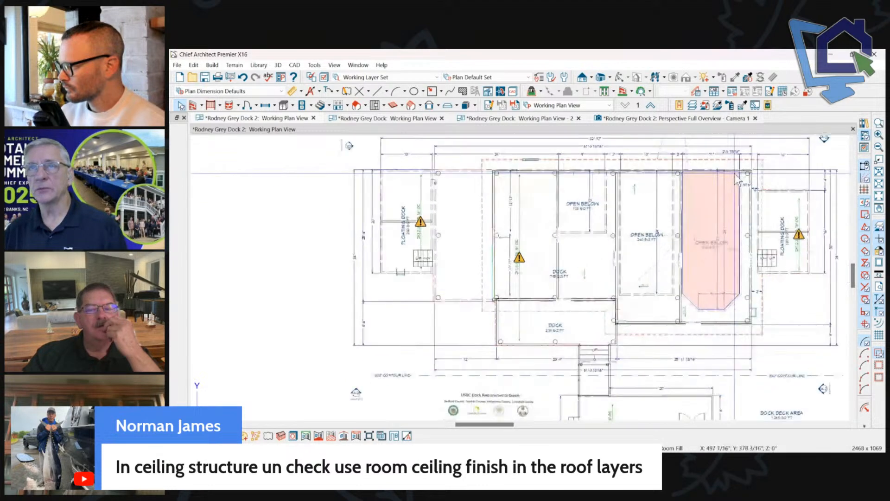
scroll(734, 174, "up", 2)
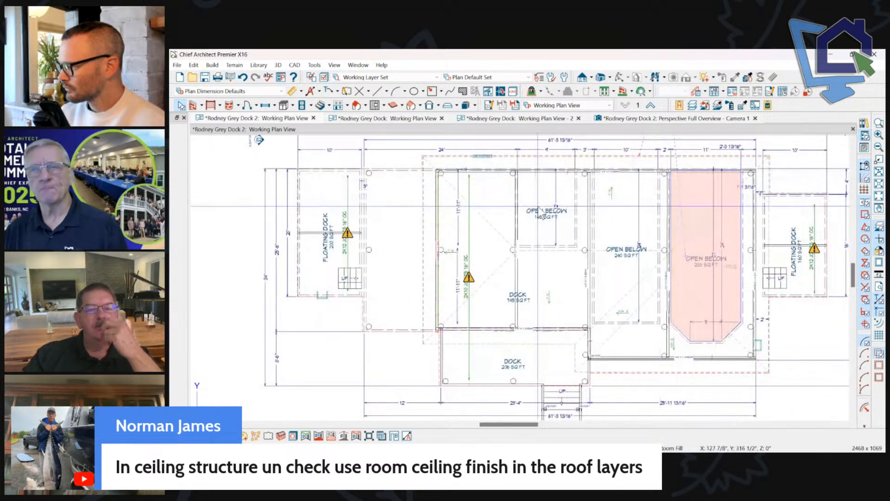
scroll(545, 214, "down", 1)
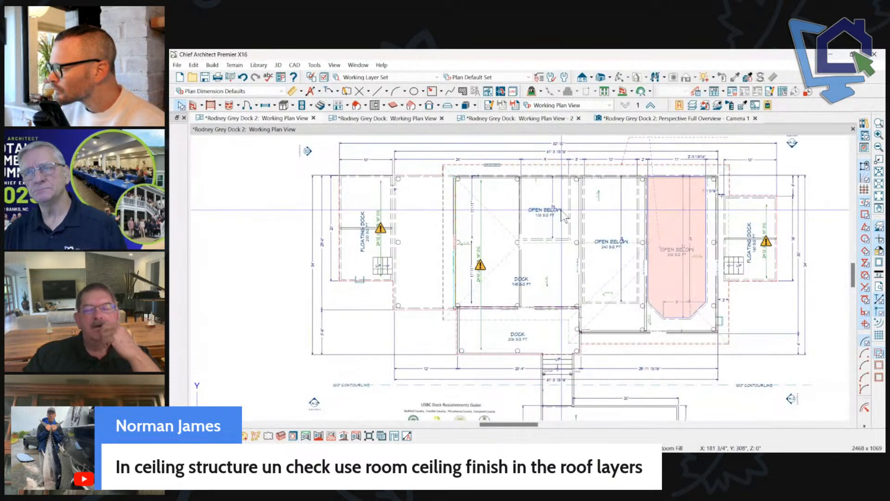
scroll(679, 176, "up", 1)
Examine the dashed footprint polyline around the docks and its specification, leaving it without changes.
left_click(695, 163)
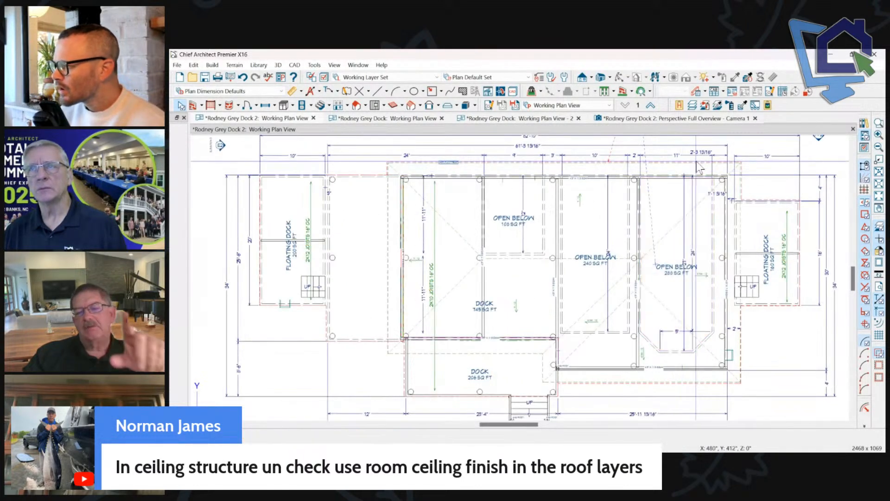
scroll(716, 149, "up", 2)
scroll(719, 153, "up", 2)
scroll(788, 195, "down", 2)
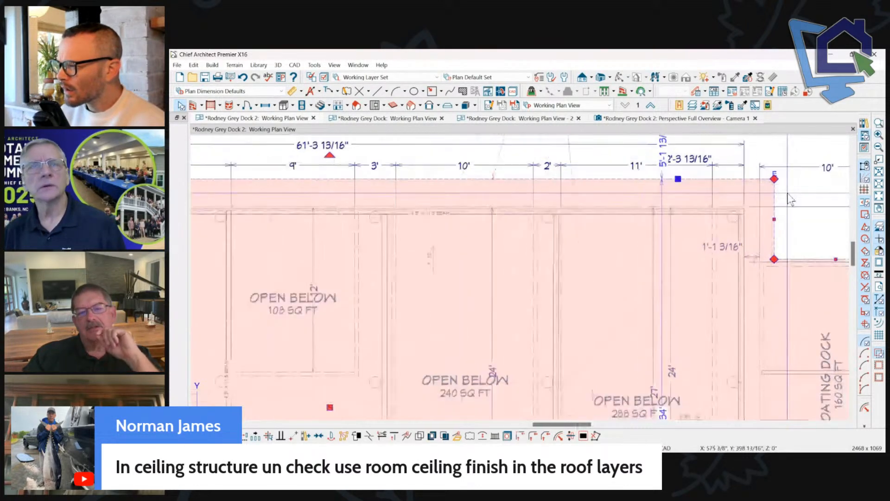
scroll(789, 198, "down", 1)
scroll(789, 190, "down", 2)
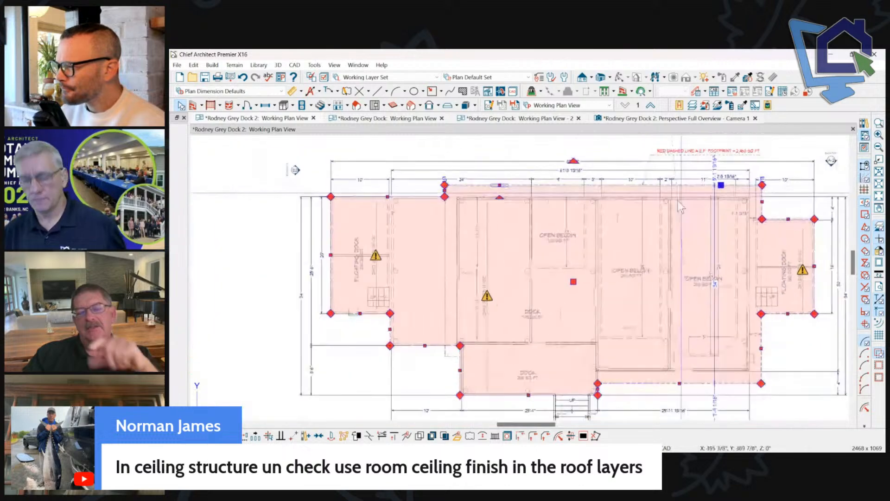
double_click(643, 272)
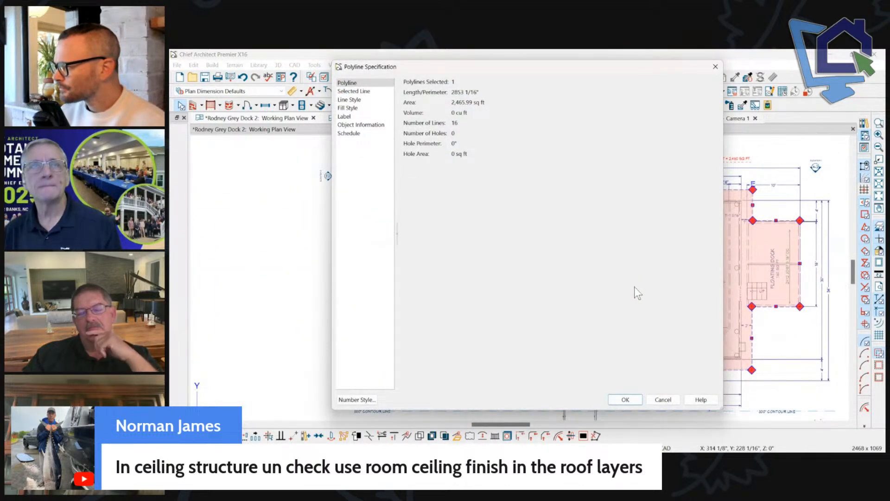
left_click(663, 399)
scroll(623, 206, "up", 3)
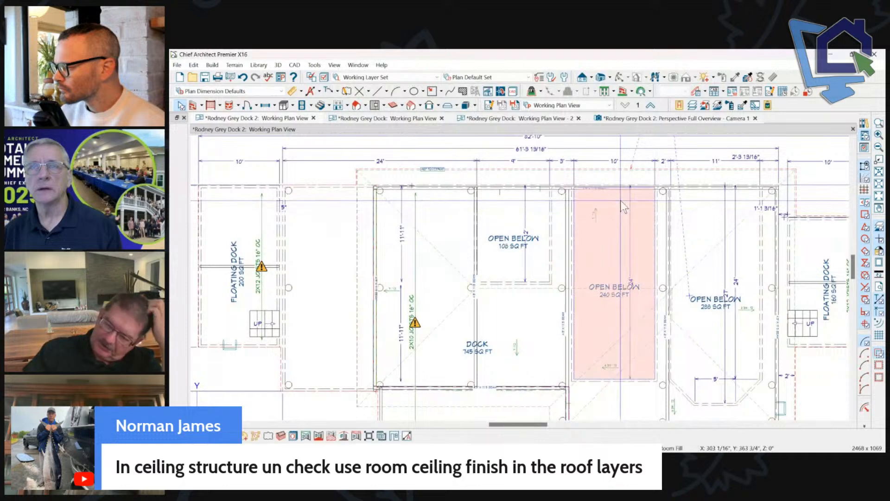
Select the ceiling plane over the second dock in plan and check its outline against the rooms below.
left_click(374, 226)
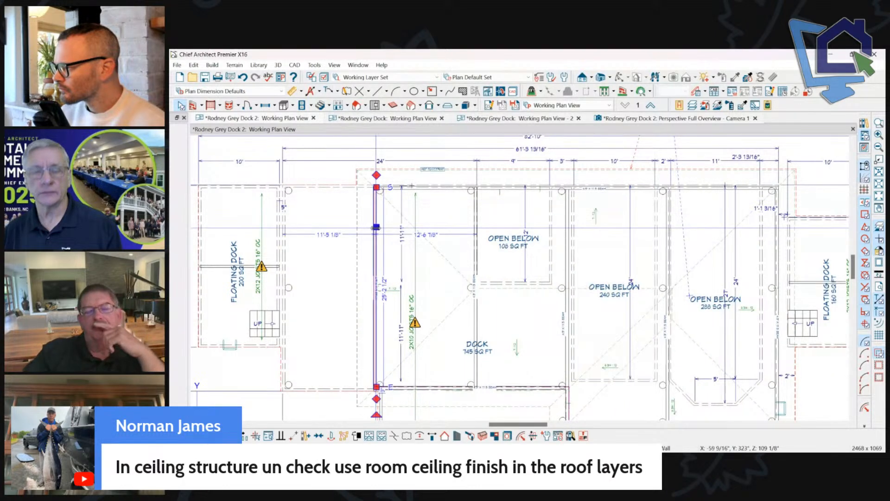
left_click(443, 203)
scroll(663, 185, "down", 4)
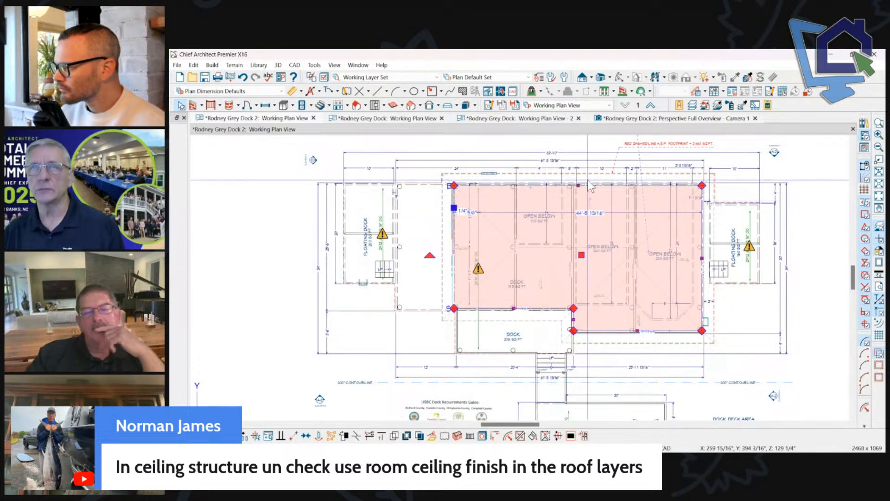
scroll(531, 181, "up", 1)
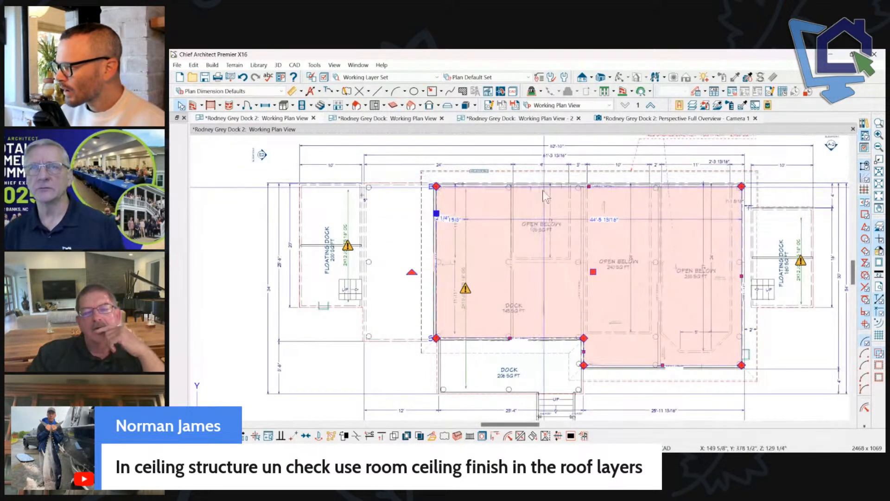
Switch to the second dock's perspective overview and examine the ceiling outlines from below again.
left_click(646, 118)
left_click_drag(642, 153, 619, 224)
scroll(618, 224, "down", 2)
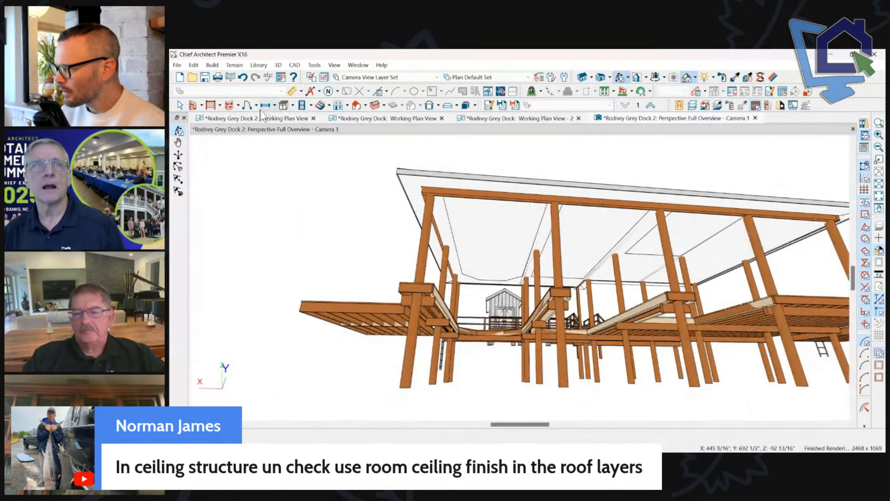
Return to the second dock's plan and review the 108 sq ft Open Below room's structure and general settings without changes.
left_click(262, 118)
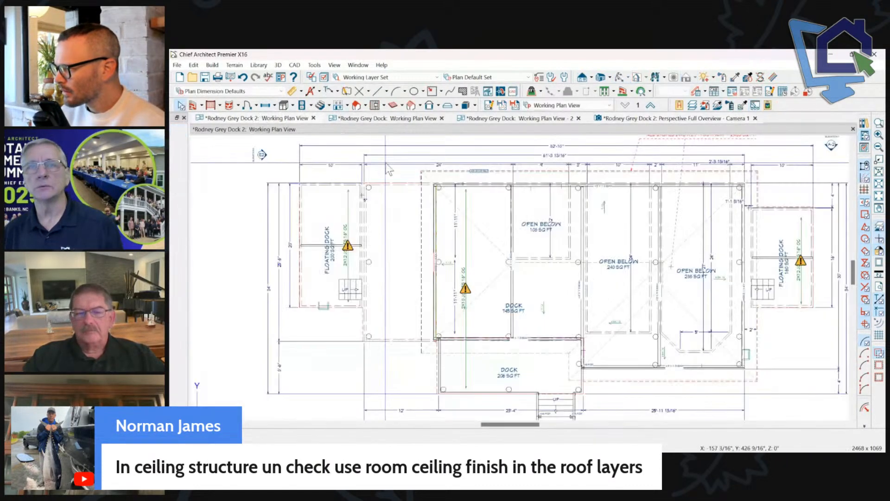
scroll(522, 214, "up", 3)
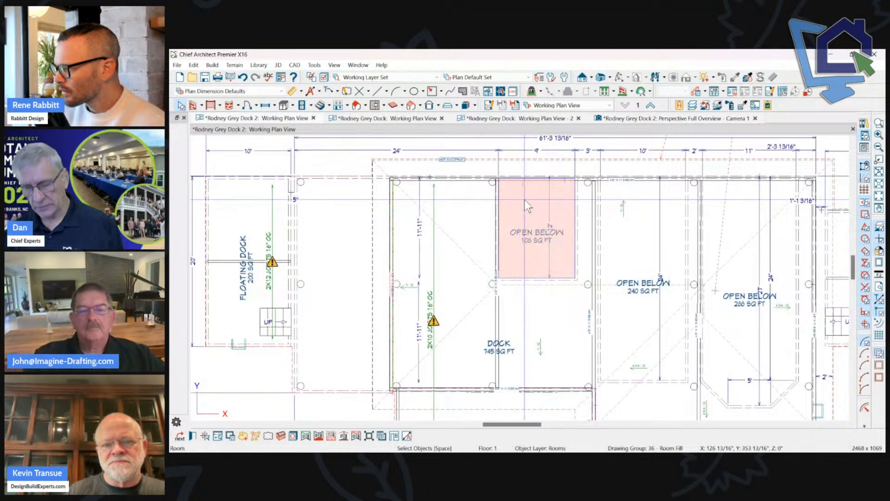
double_click(529, 196)
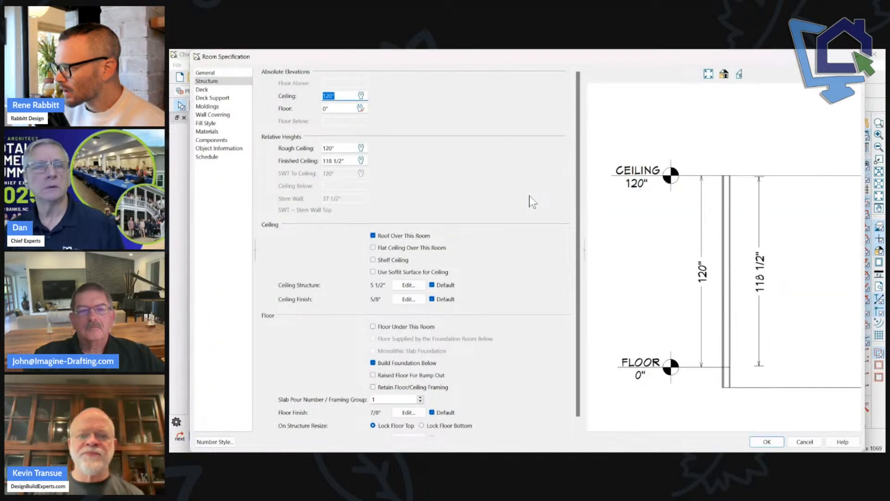
key("Up")
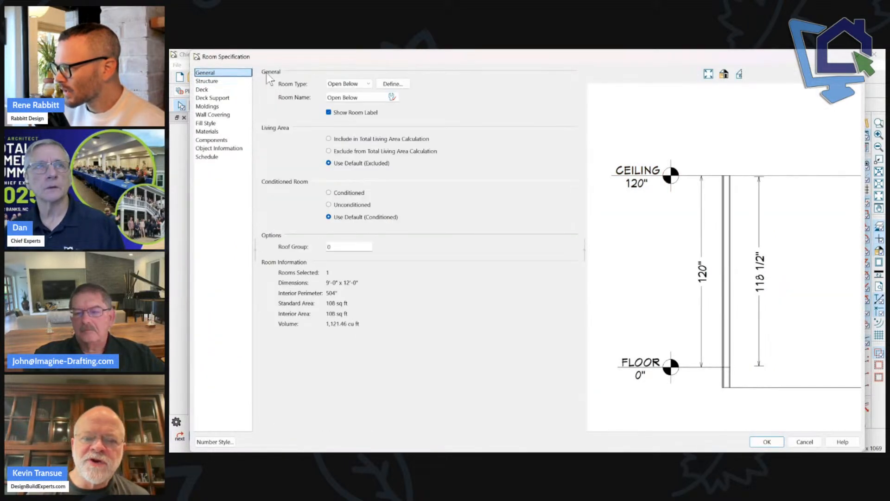
left_click(806, 444)
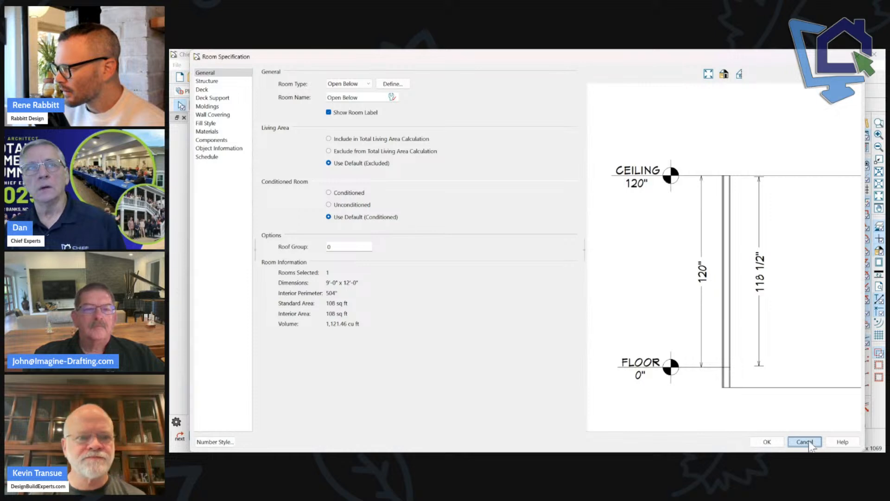
scroll(450, 240, "up", 3)
scroll(488, 227, "up", 2)
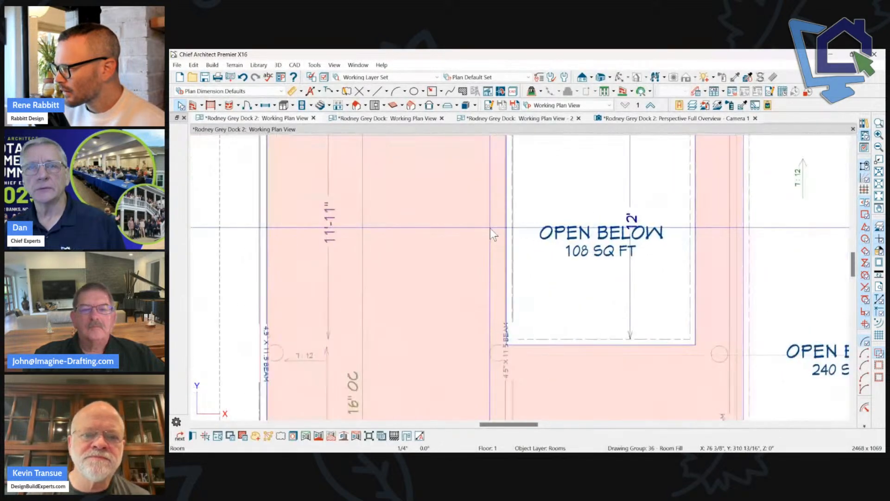
Examine the walls around the 108 sq ft Open Below room and the extent of the 745 sq ft Dock room in plan.
scroll(488, 227, "up", 1)
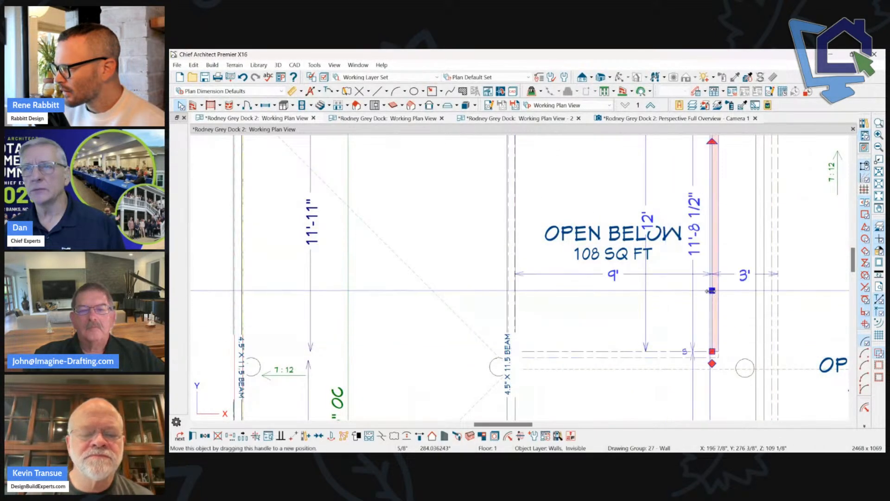
scroll(710, 290, "down", 2)
left_click(692, 237)
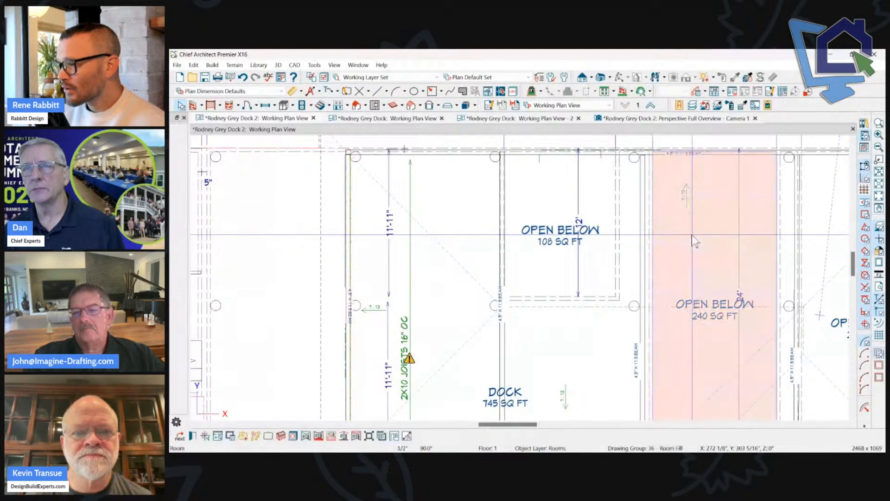
left_click(633, 225)
scroll(579, 194, "down", 2)
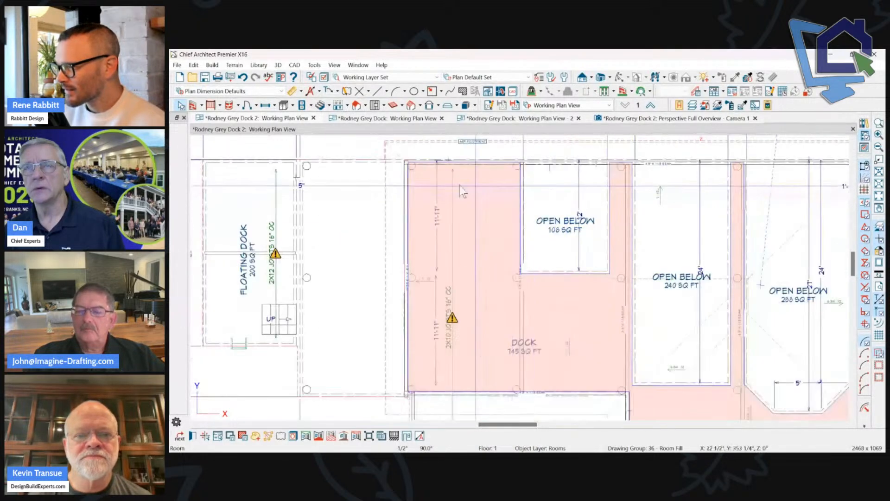
scroll(418, 185, "down", 2)
scroll(579, 199, "up", 1)
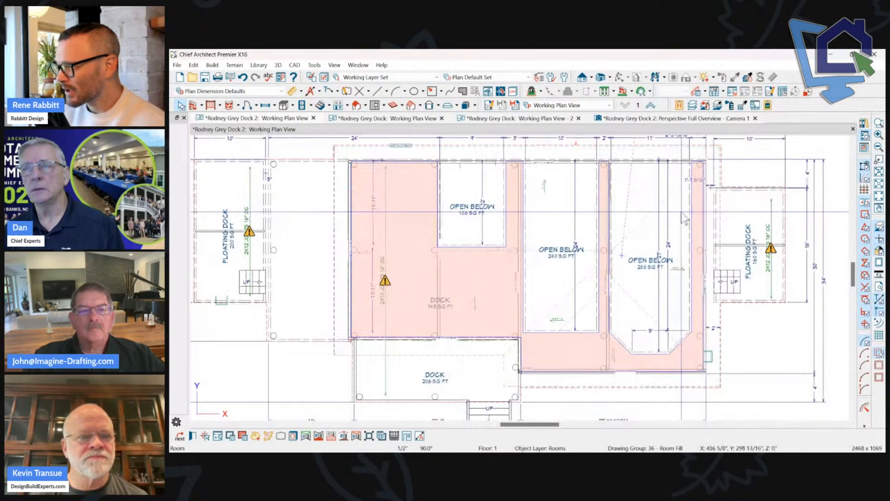
scroll(588, 183, "down", 1)
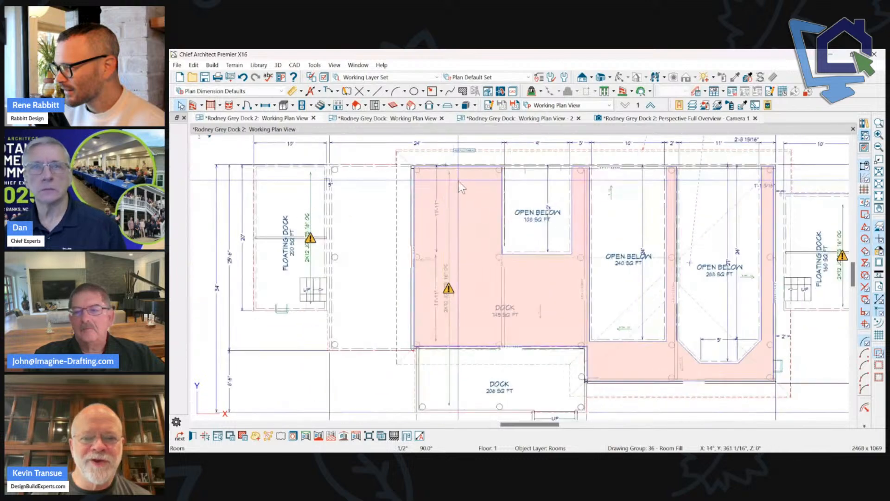
scroll(588, 183, "up", 1)
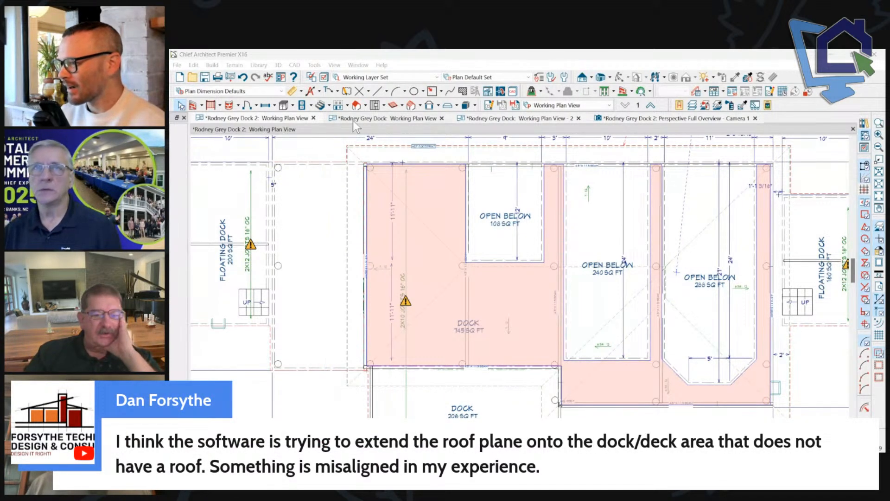
scroll(318, 156, "down", 3)
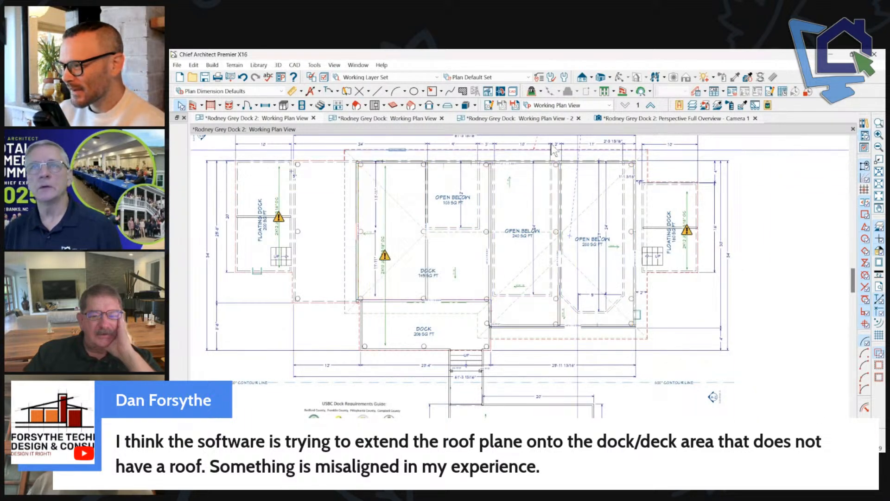
scroll(688, 163, "up", 2)
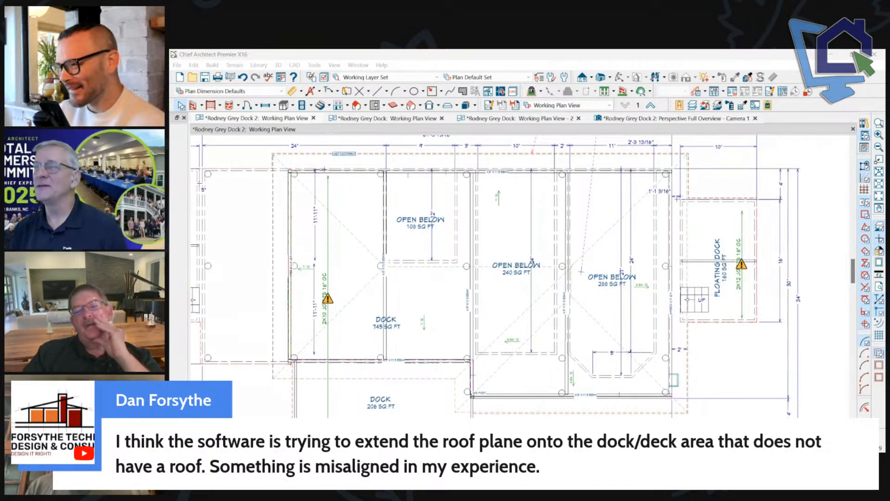
scroll(553, 185, "down", 3)
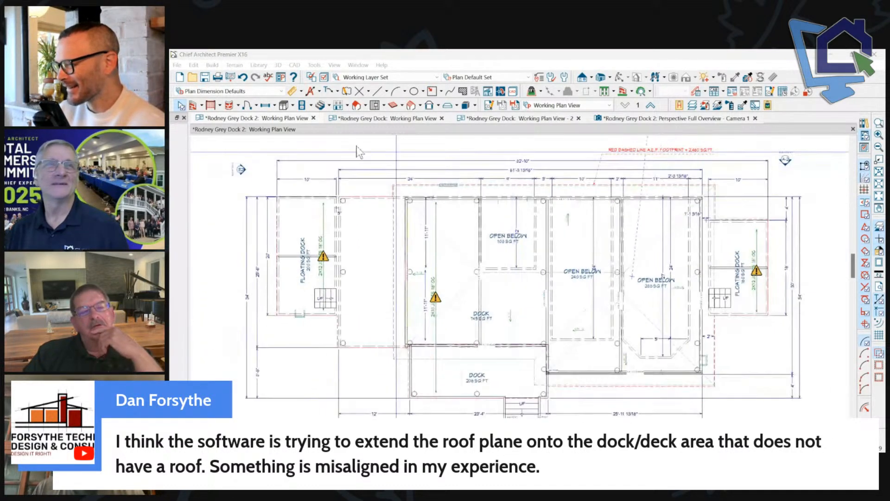
scroll(400, 142, "up", 1)
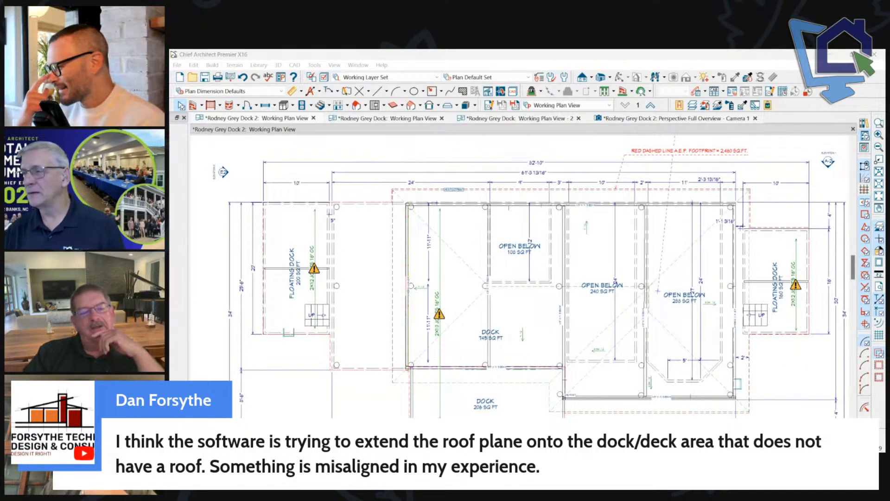
left_click_drag(885, 89, 642, 68)
left_click(512, 65)
type("rabbbit")
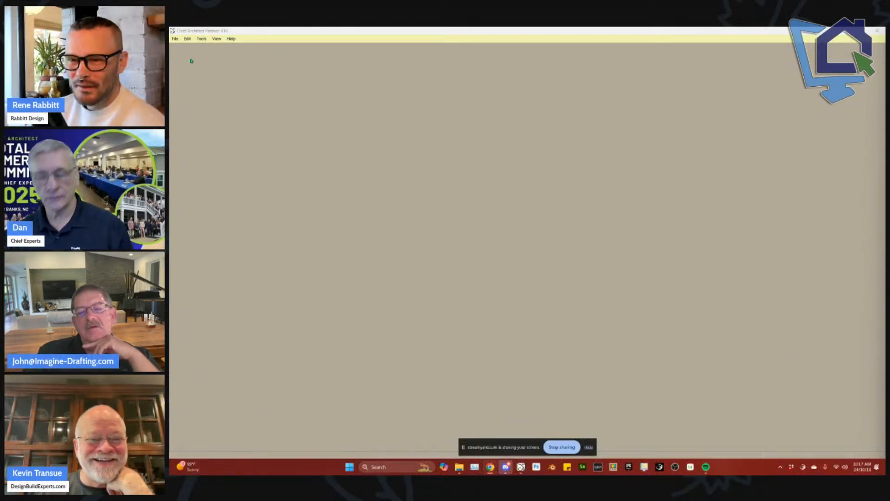
left_click(175, 38)
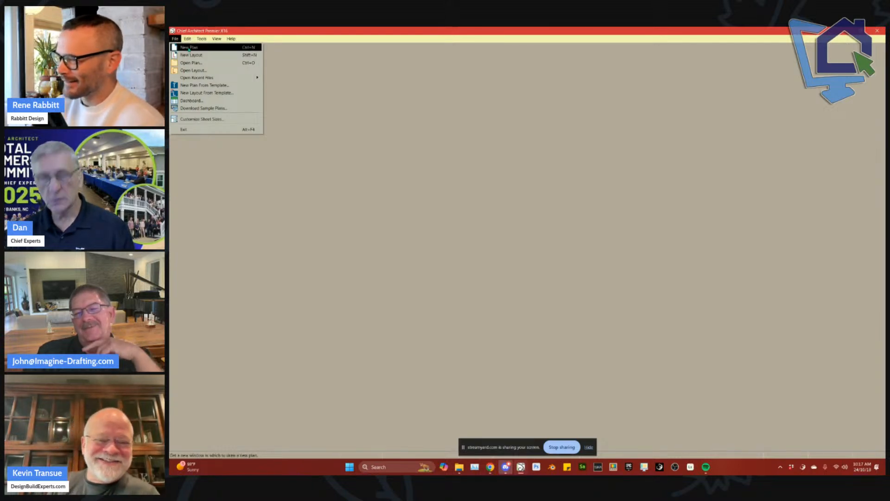
mouse_move(187, 39)
key("Left")
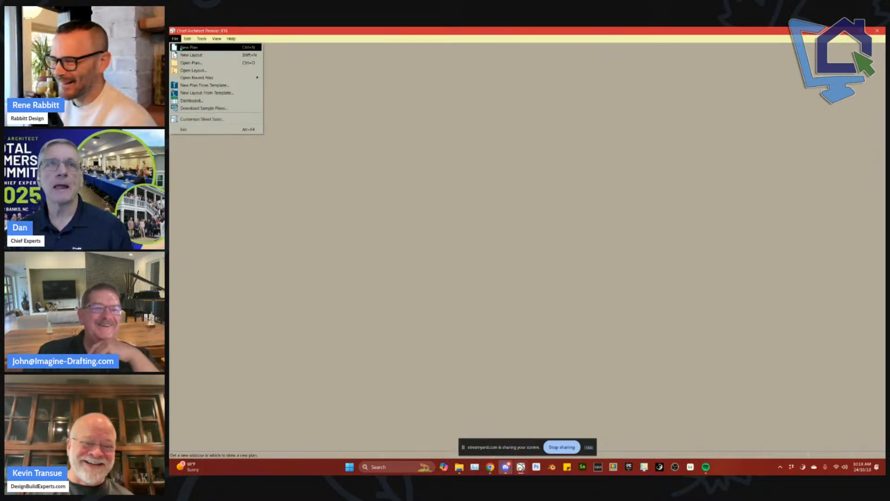
left_click(180, 47)
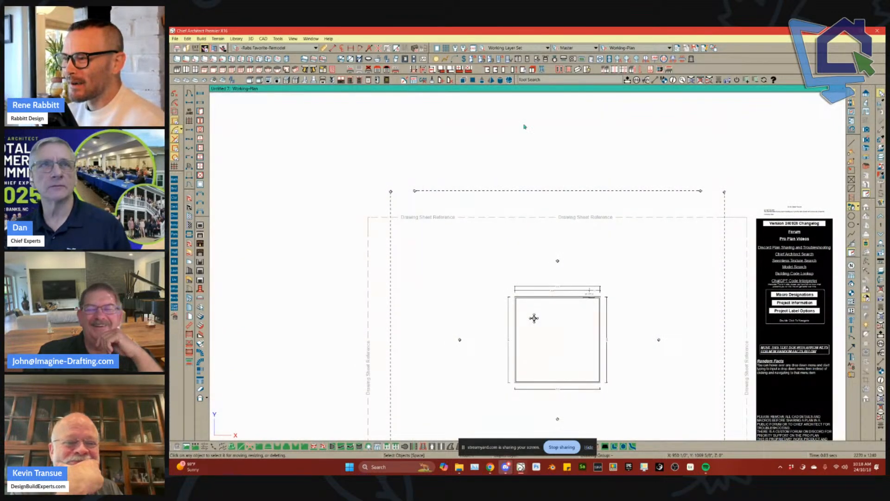
key("ctrl+w")
Start a plan from Residential Template.plan and draw a rectangular room about 20'-11" by 18'.
left_click(175, 39)
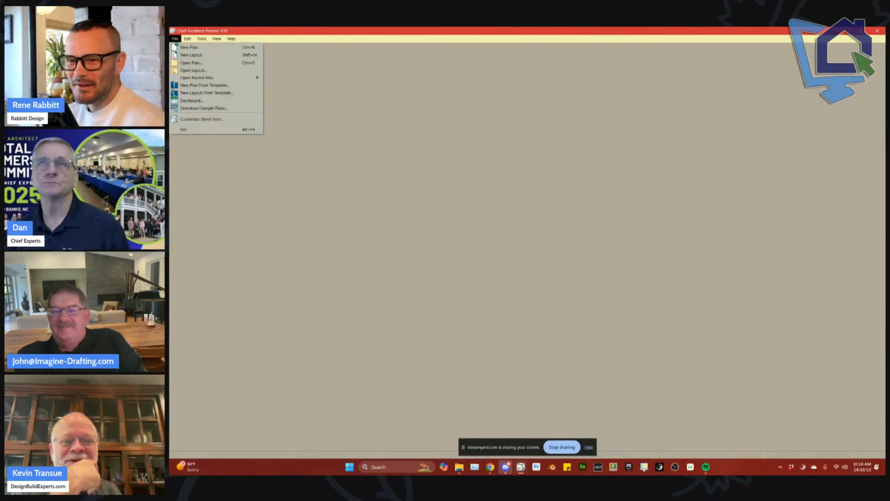
left_click(191, 86)
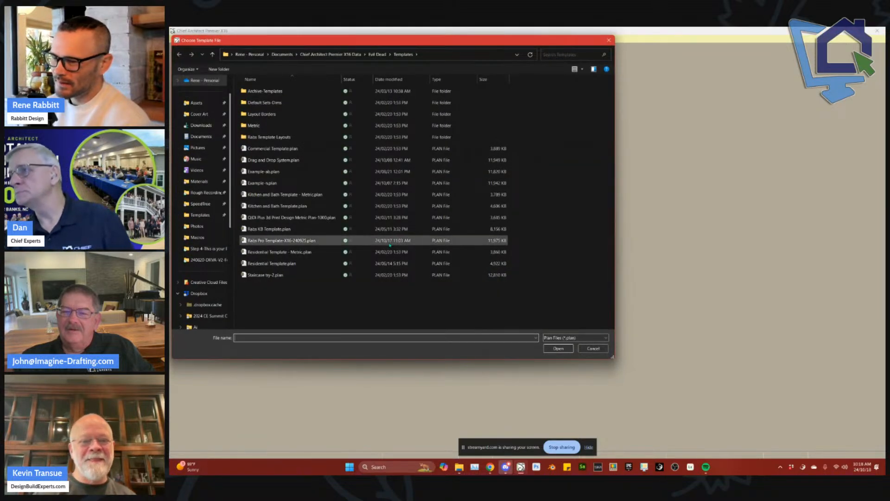
double_click(308, 263)
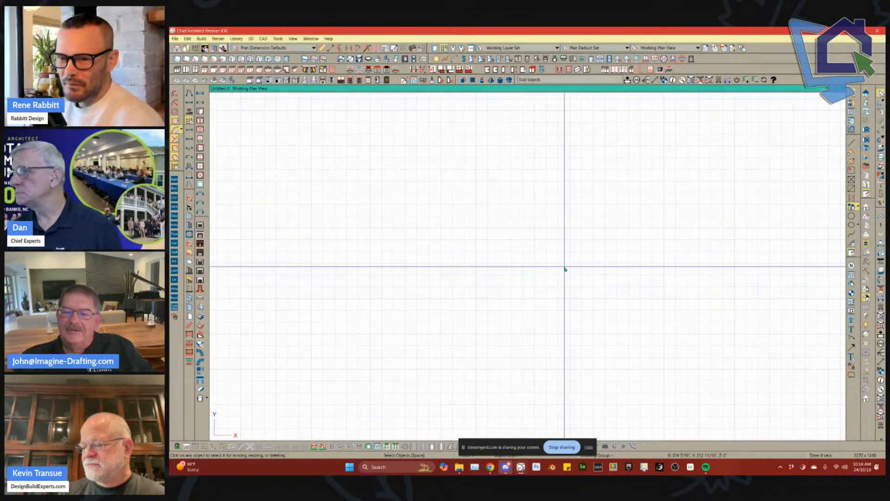
left_click(189, 197)
left_click_drag(365, 167, 612, 167)
mouse_move(612, 167)
left_mouse_down()
mouse_move(614, 234)
mouse_move(574, 374)
mouse_move(371, 373)
mouse_move(366, 166)
left_mouse_up()
Review the new room's object information without changes and close the plan without saving it.
left_click(456, 213)
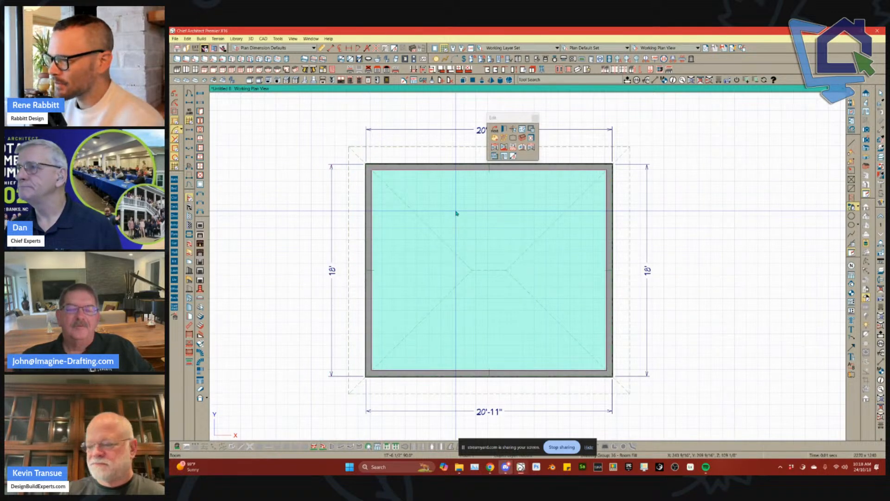
double_click(457, 213)
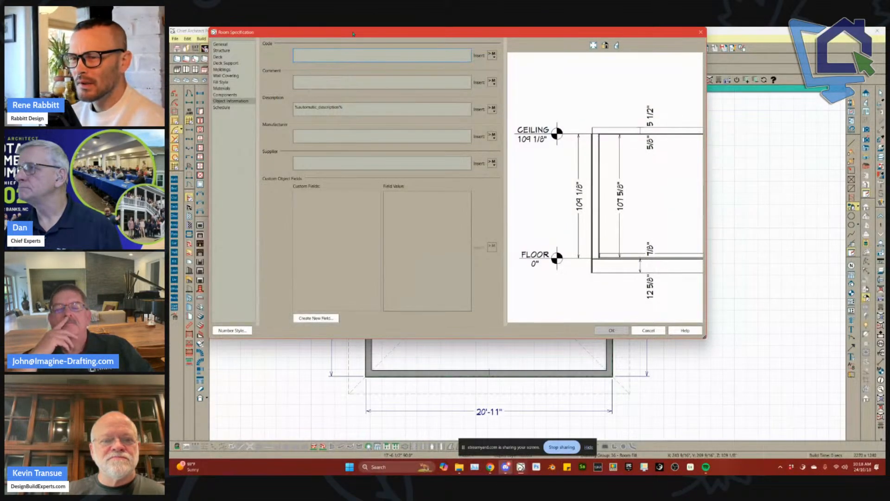
left_click_drag(353, 33, 416, 90)
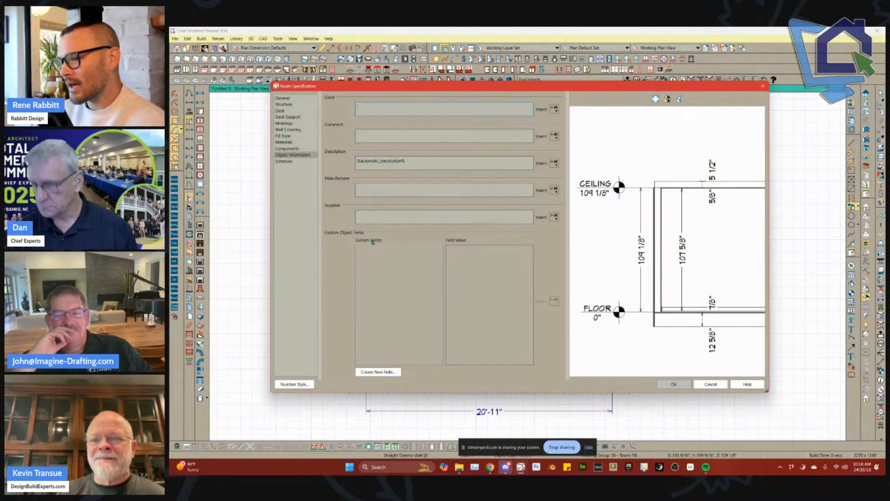
left_click(711, 384)
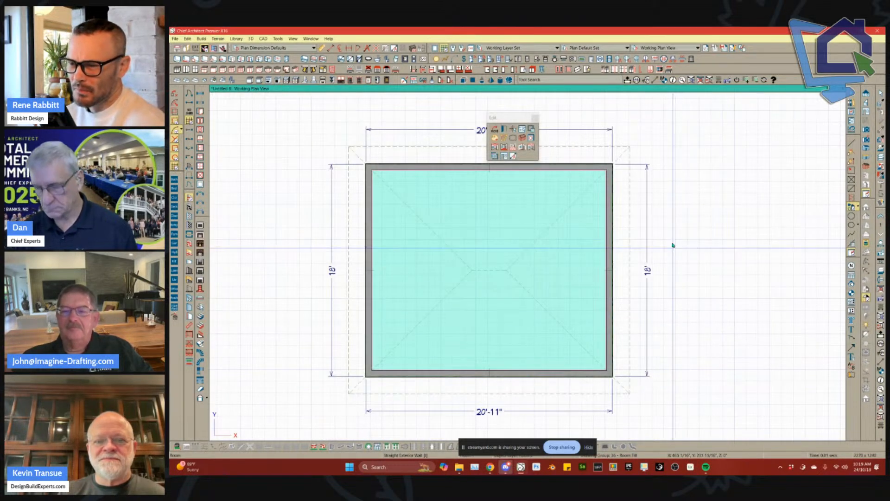
key("ctrl+w")
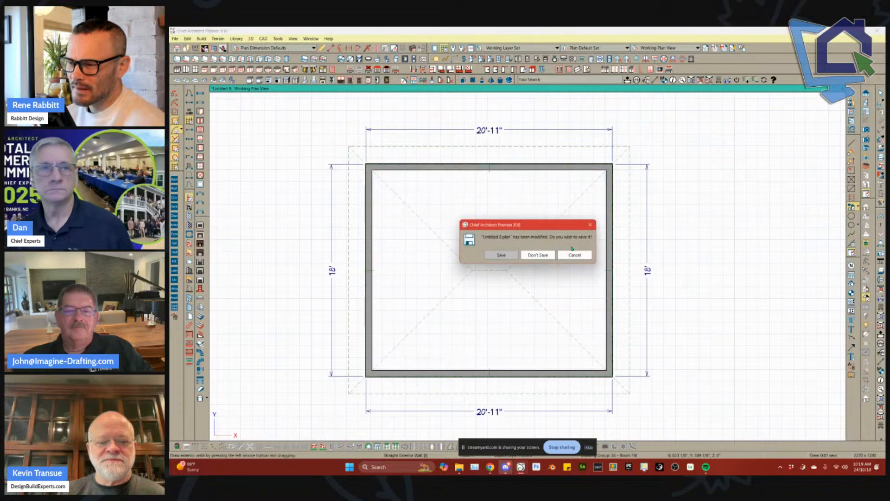
left_click(538, 255)
Create a new plan from Residential Template.plan.
left_click(174, 39)
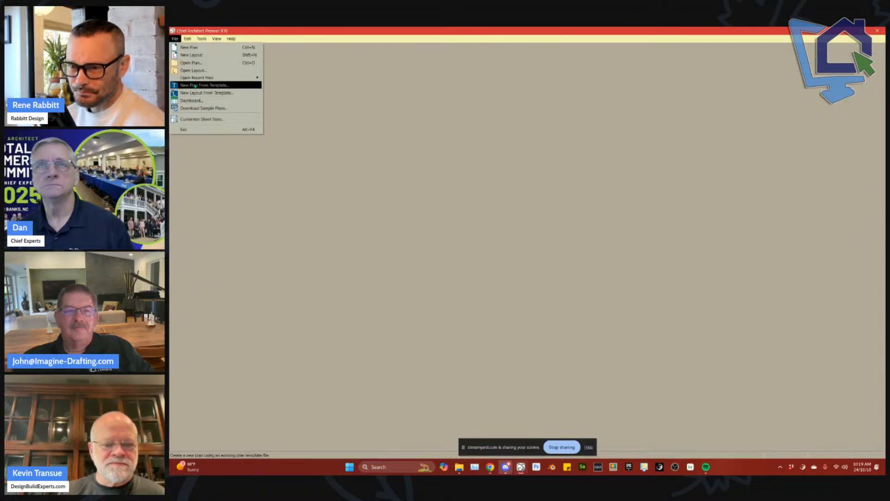
left_click(195, 86)
left_click(275, 263)
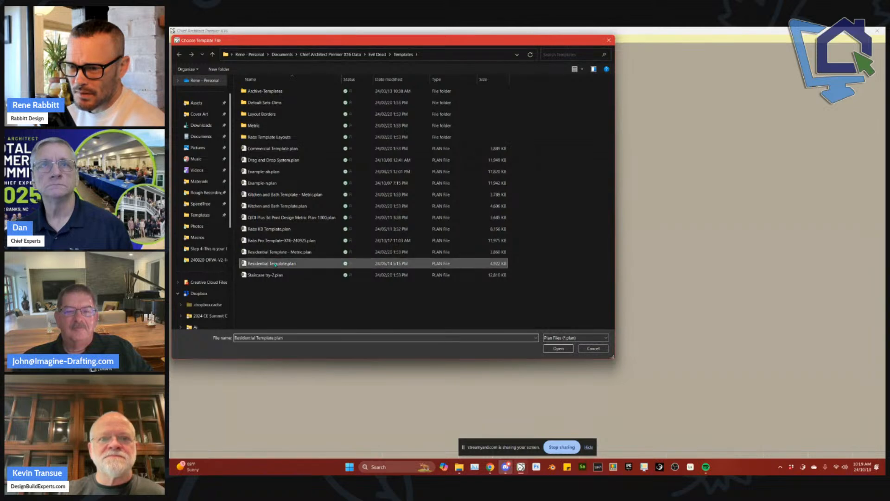
double_click(276, 263)
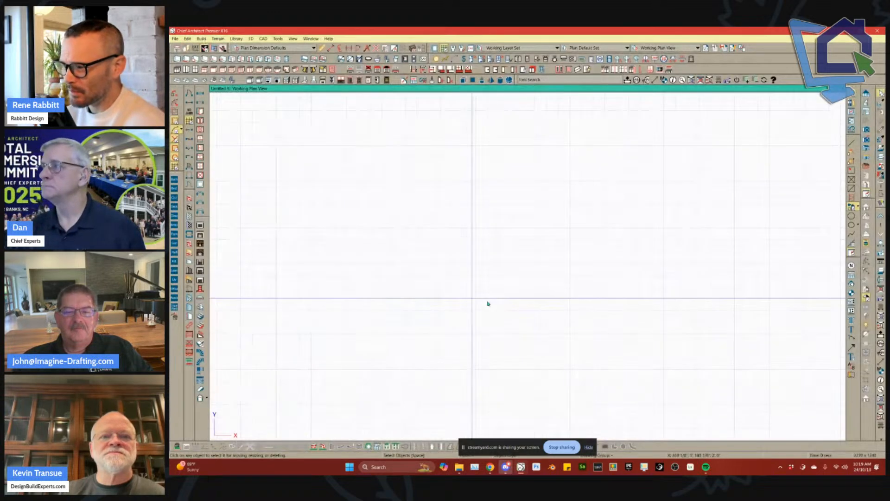
Create a custom object field named "Area Divided By 2", formatted as a number, in the 1st floor defaults.
left_click(851, 225)
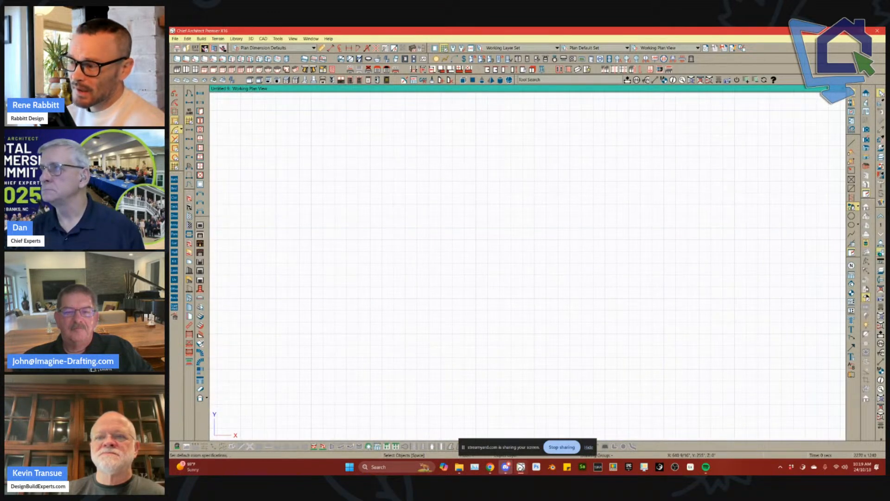
left_click(174, 316)
double_click(521, 64)
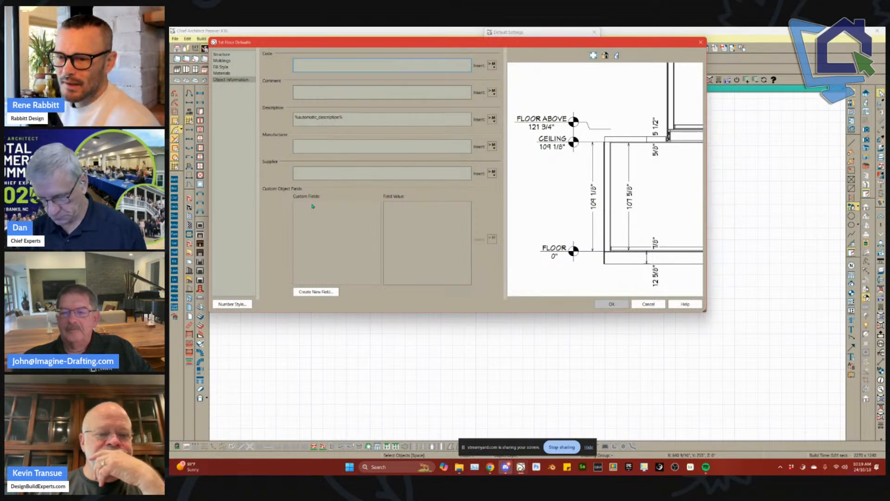
left_click(313, 292)
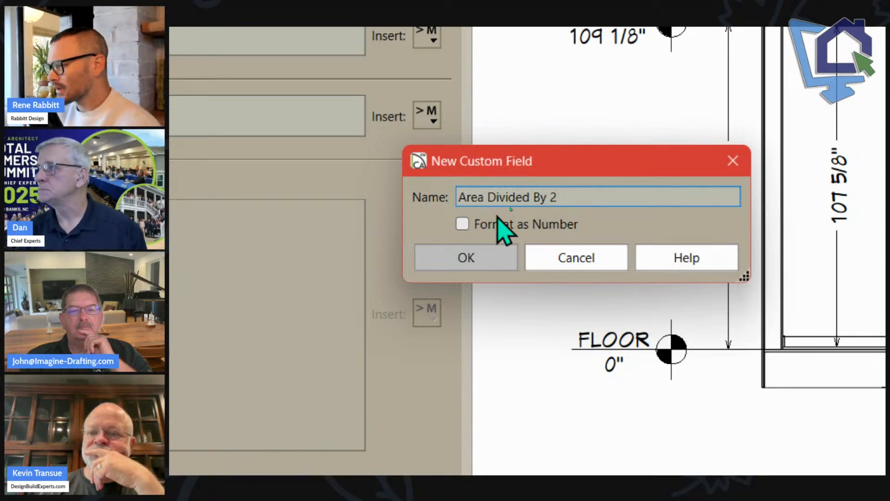
left_click(462, 224)
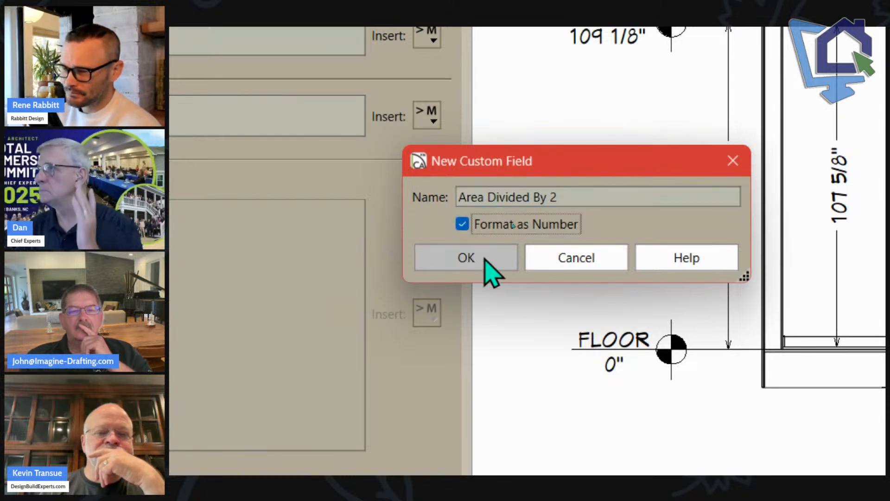
left_click(489, 261)
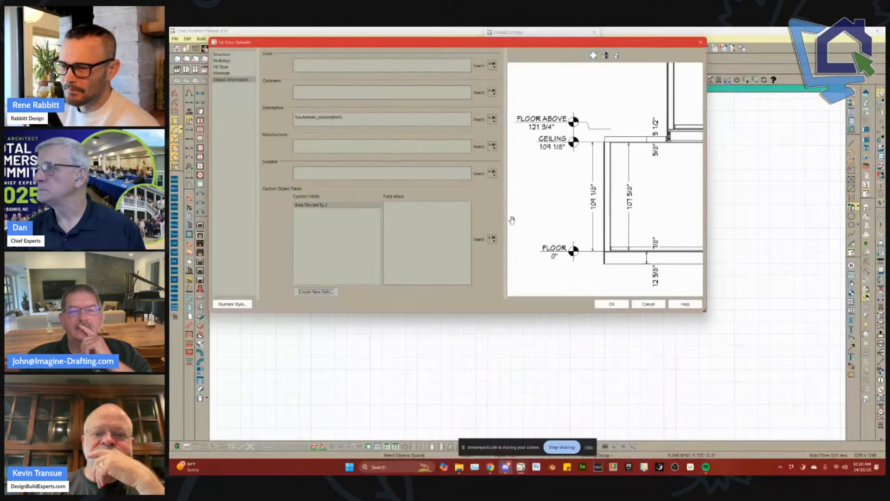
Set the Area Divided By 2 field's value to %internal_area/2% and accept the 1st floor defaults.
left_click(338, 206)
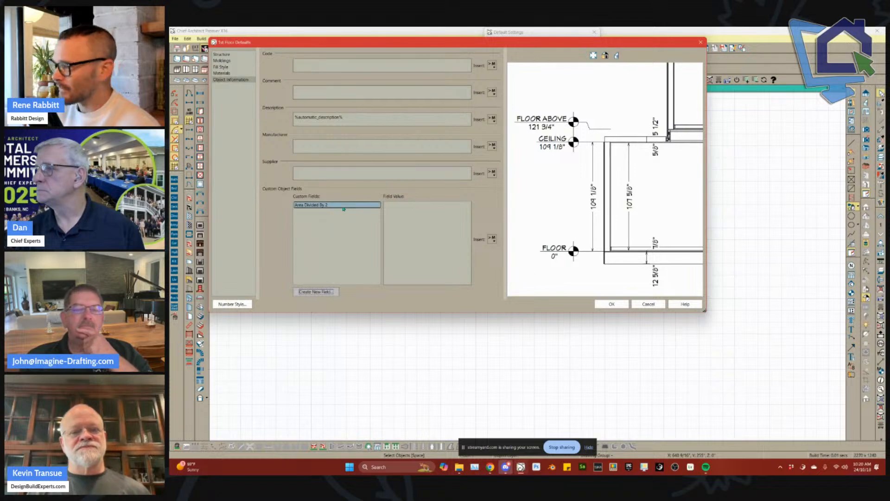
left_click(387, 211)
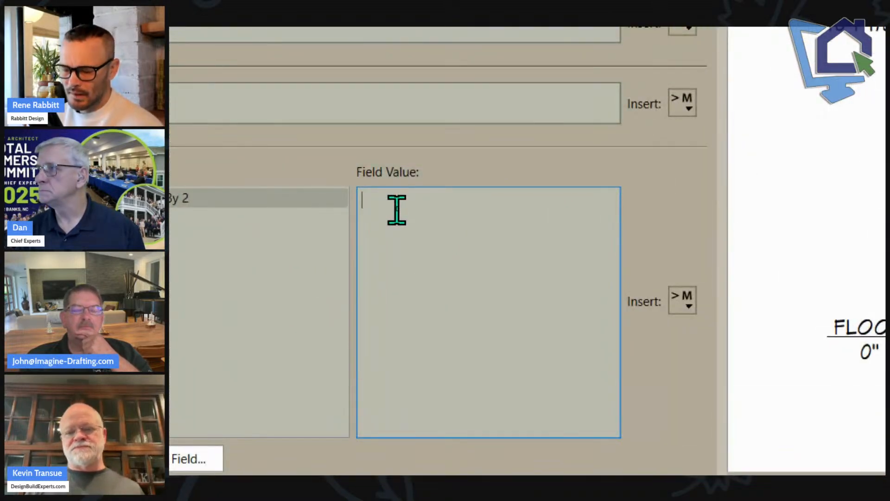
type("%")
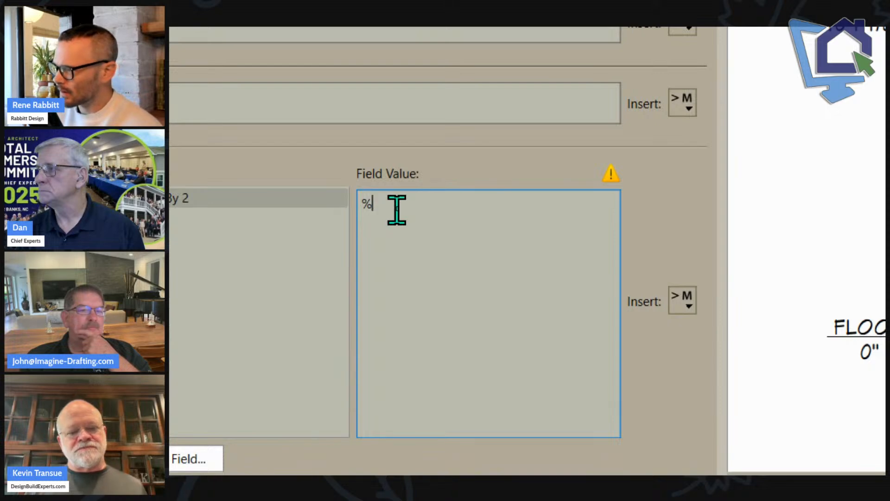
type("internal_area")
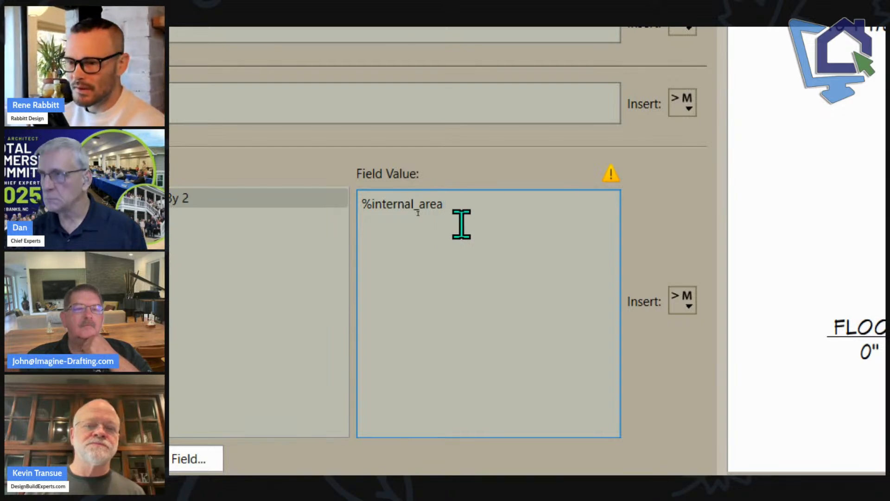
type("/2")
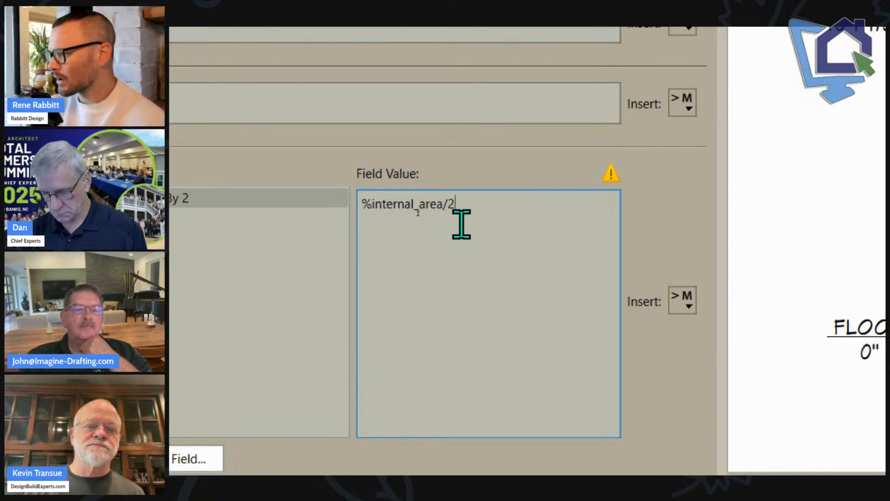
type("%")
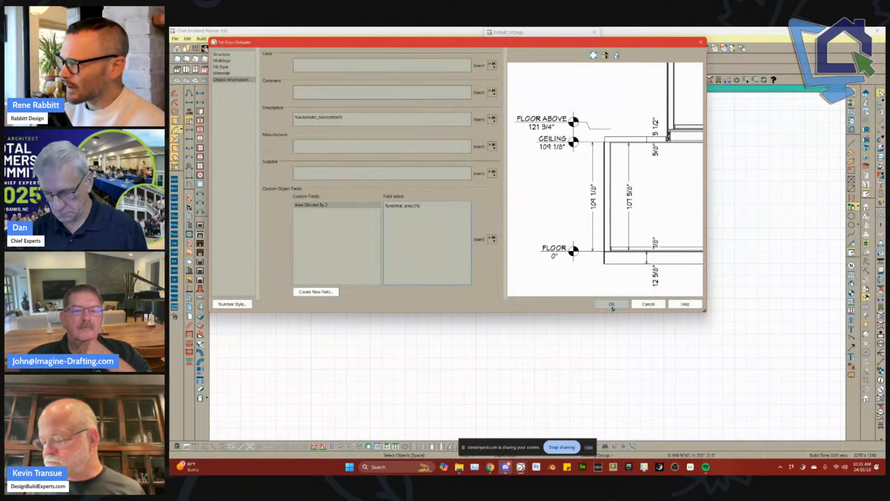
left_click(612, 304)
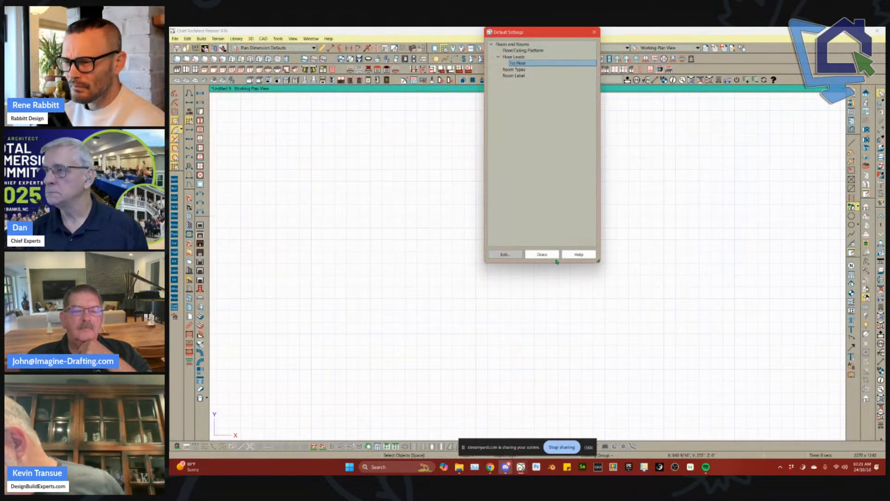
left_click(543, 255)
Draw an L-shaped building about 26'-10" by 14'-4" and divide it into two rooms with an interior wall at the inner corner.
left_click(190, 197)
mouse_move(432, 136)
left_mouse_down()
mouse_move(626, 136)
mouse_move(626, 301)
left_mouse_up()
mouse_move(626, 301)
left_mouse_down()
mouse_move(432, 301)
mouse_move(433, 215)
mouse_move(314, 213)
mouse_move(314, 135)
mouse_move(431, 131)
left_mouse_up()
left_click(189, 216)
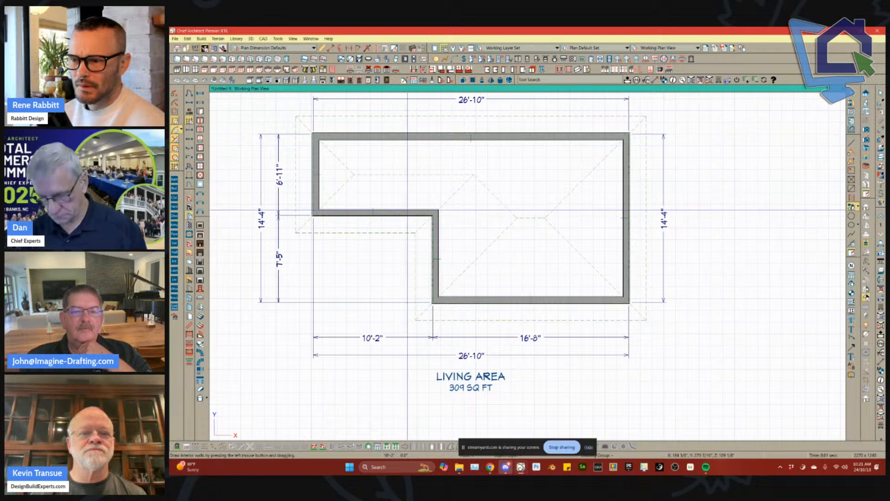
left_click_drag(435, 212, 434, 136)
Create a Room Finish schedule from the larger room and place it beside the plan.
left_click(539, 177)
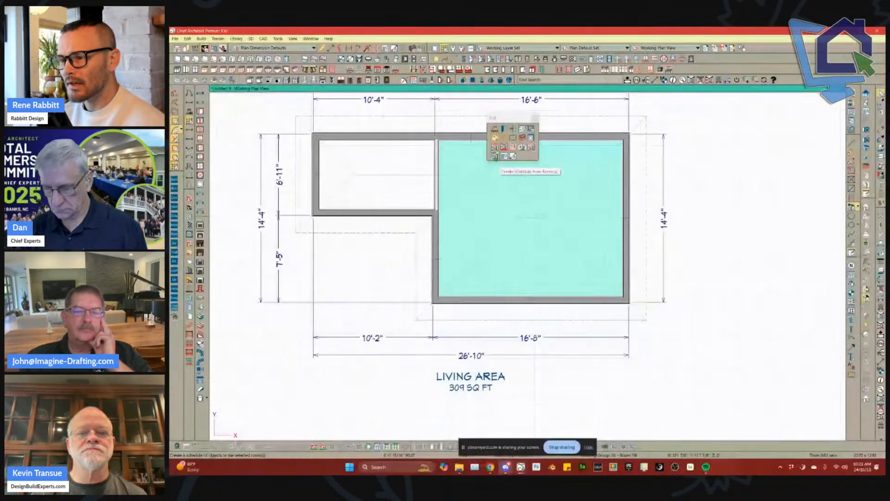
left_click(490, 154)
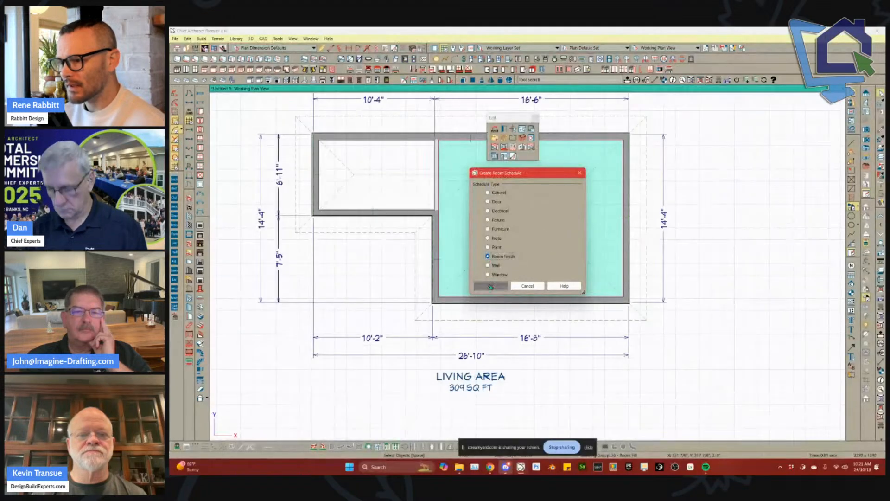
left_click(491, 286)
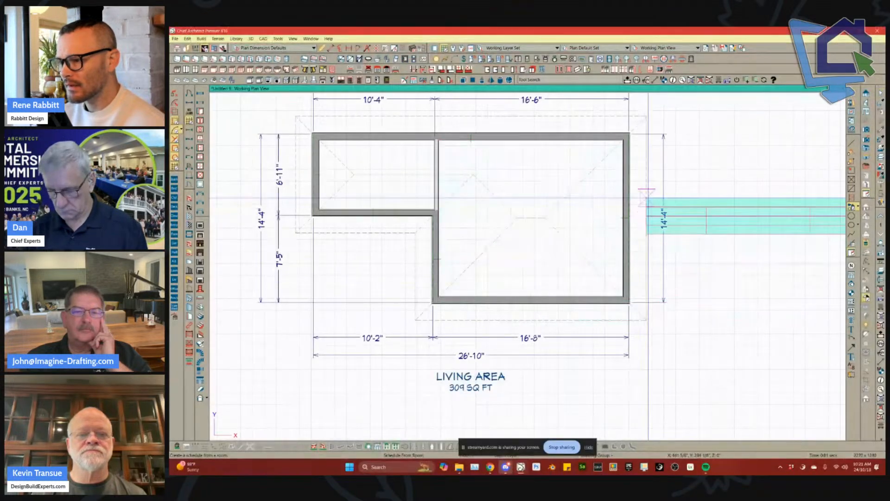
middle_click_drag(569, 199, 189, 231)
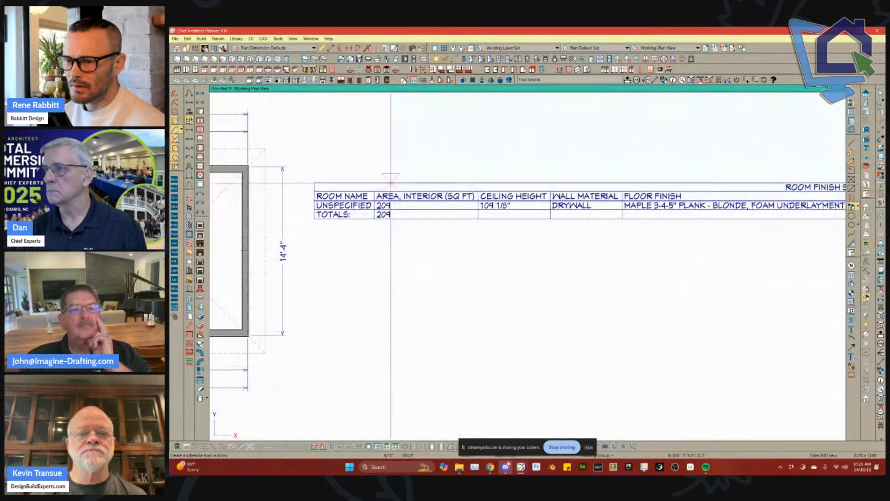
left_click(391, 208)
Add the Area Divided By 2 column to the room finish schedule and rename it "Whatever I want".
key("ctrl+e")
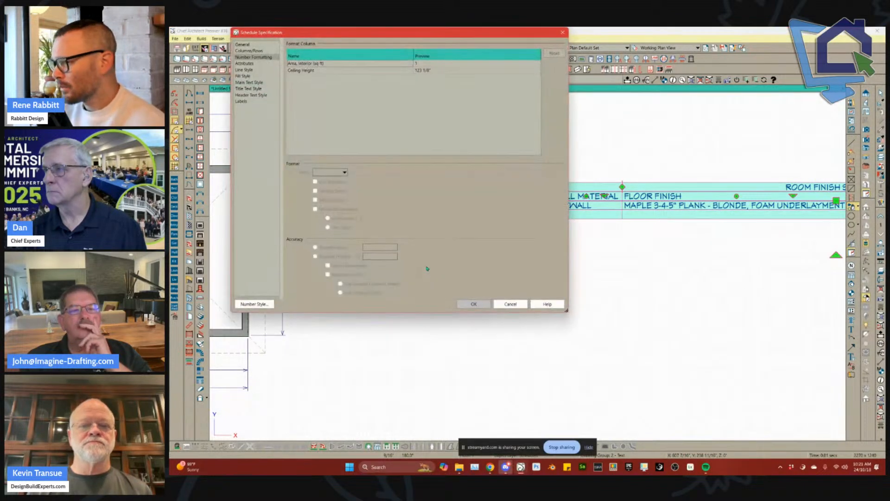
left_click(246, 51)
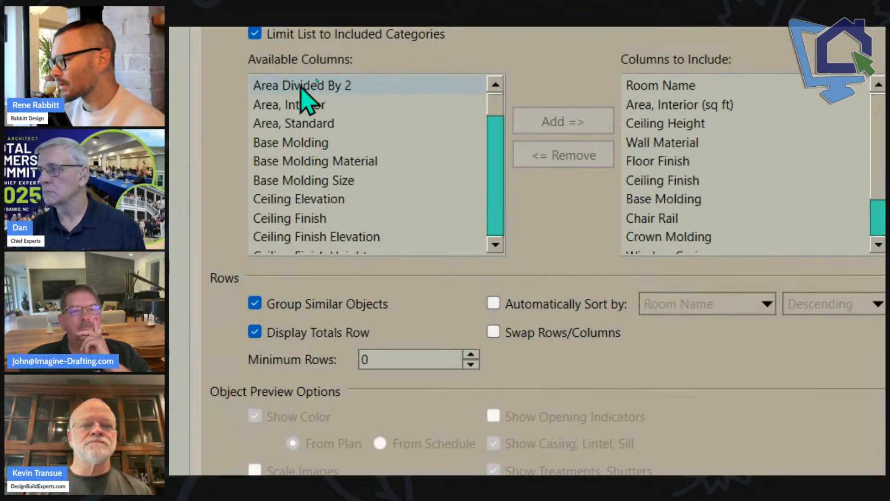
left_click(305, 86)
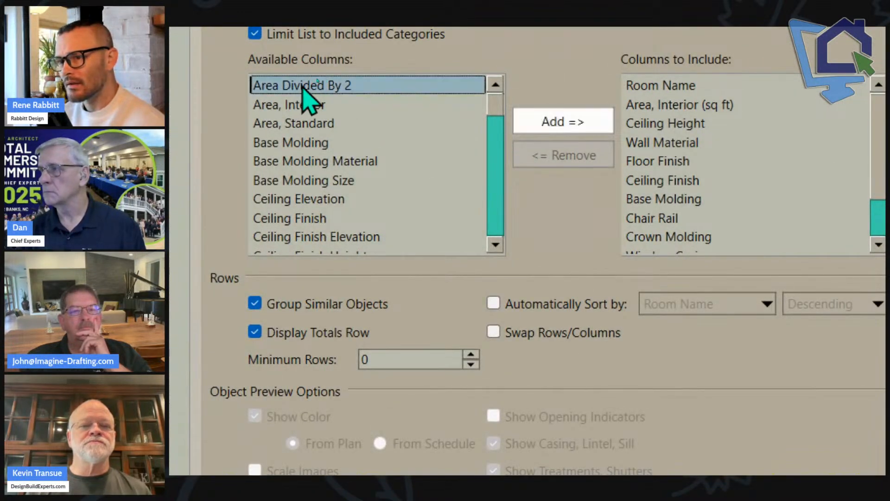
left_click(564, 124)
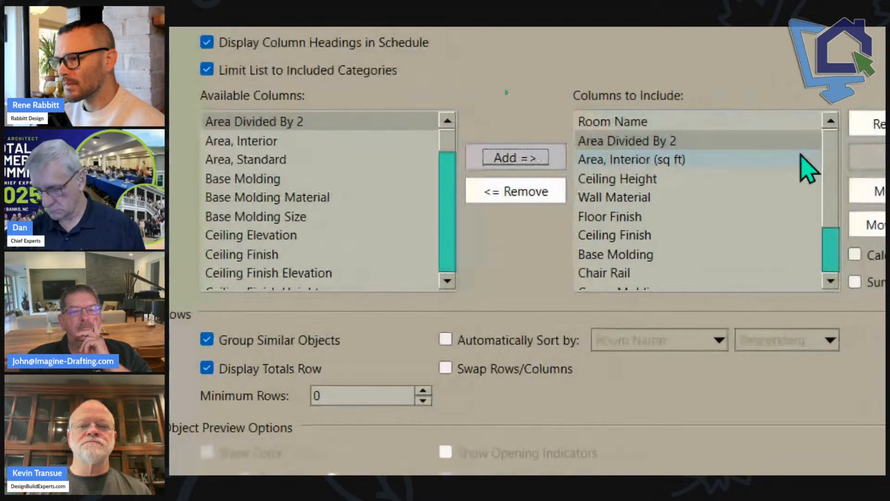
left_click(802, 124)
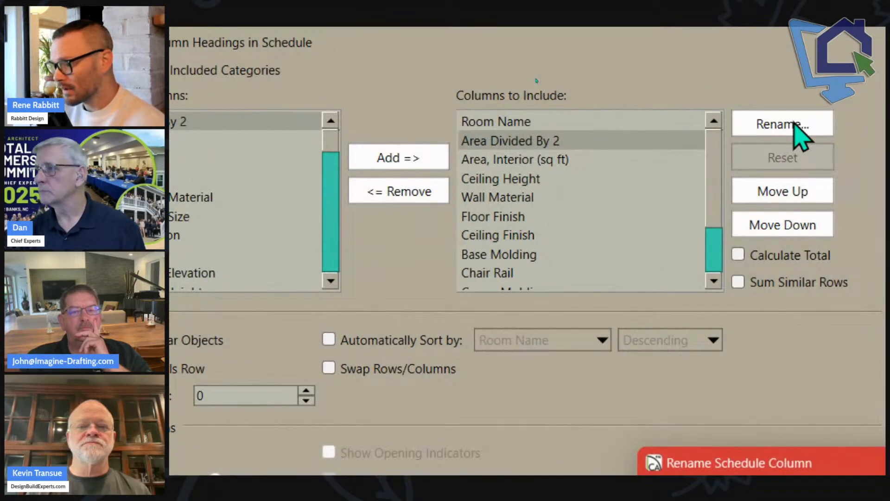
type("Whatever I want")
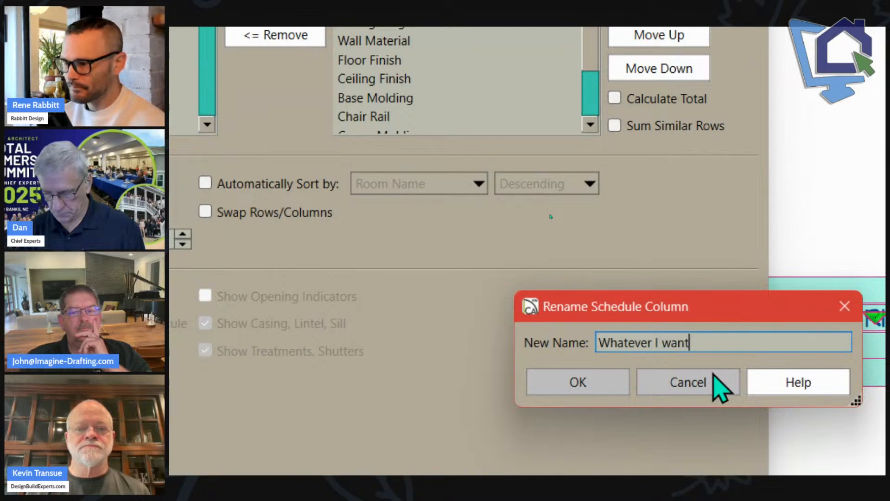
key("Return")
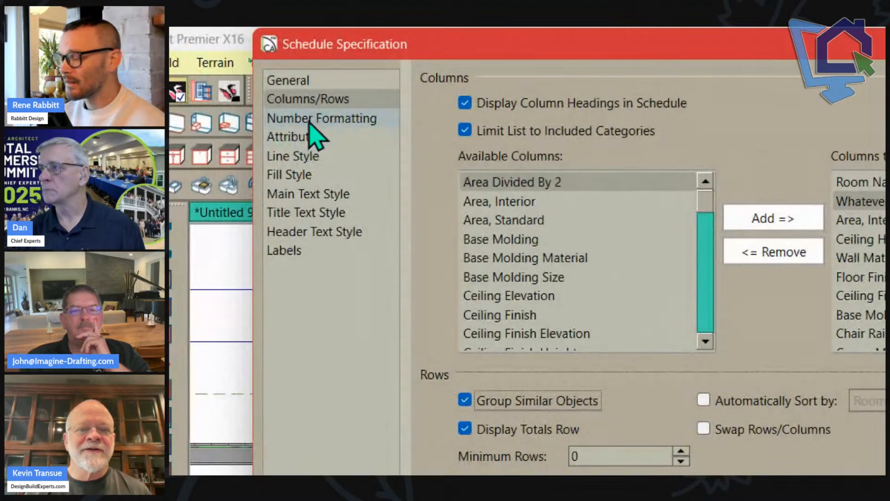
Format the "Whatever I want" column's numbers in ft² with 2 decimal places and apply the schedule changes.
left_click(318, 119)
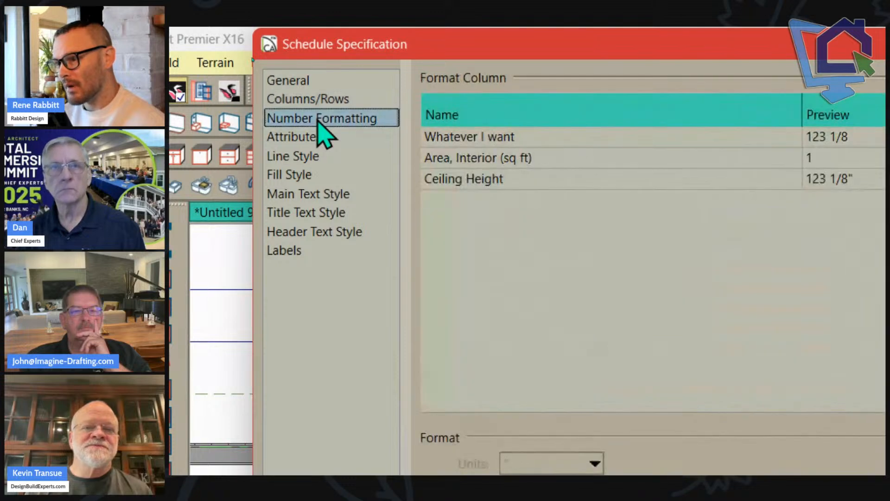
left_click(513, 143)
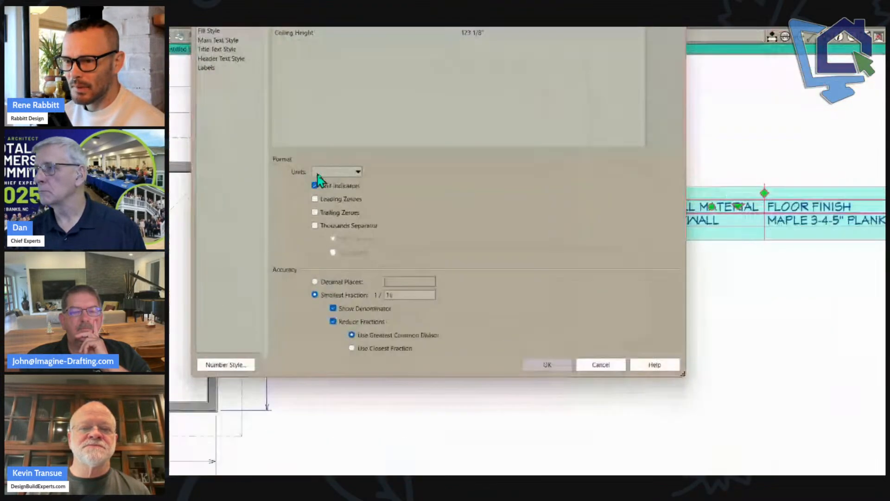
left_click(321, 174)
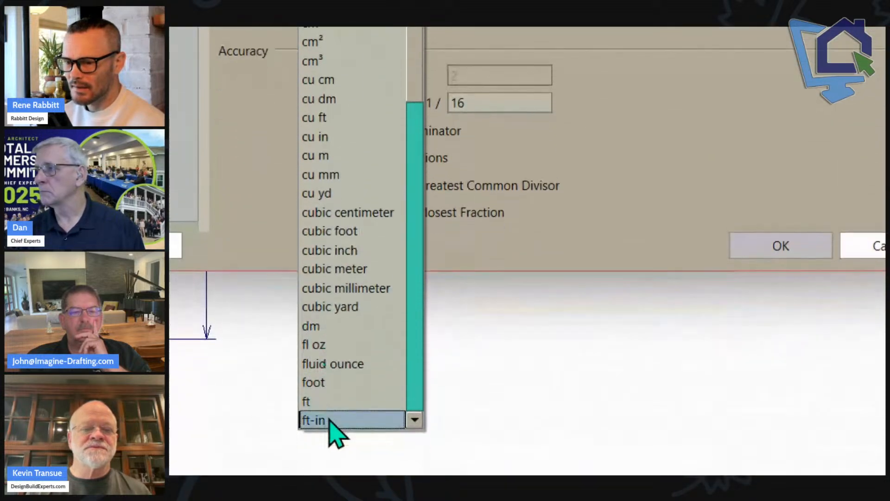
scroll(330, 415, "down", 1)
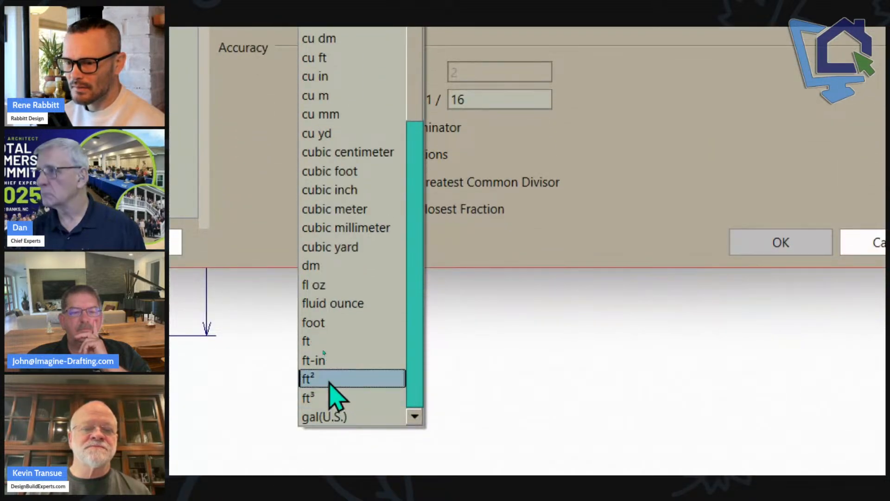
left_click(330, 380)
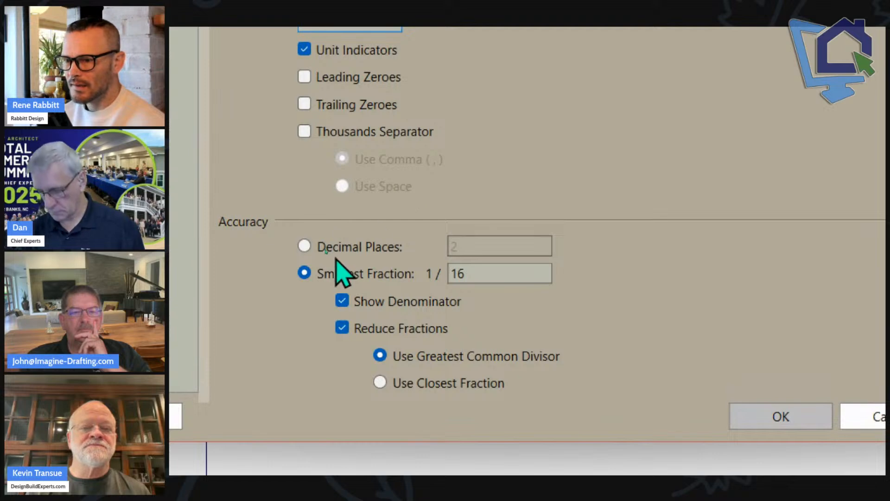
left_click(336, 249)
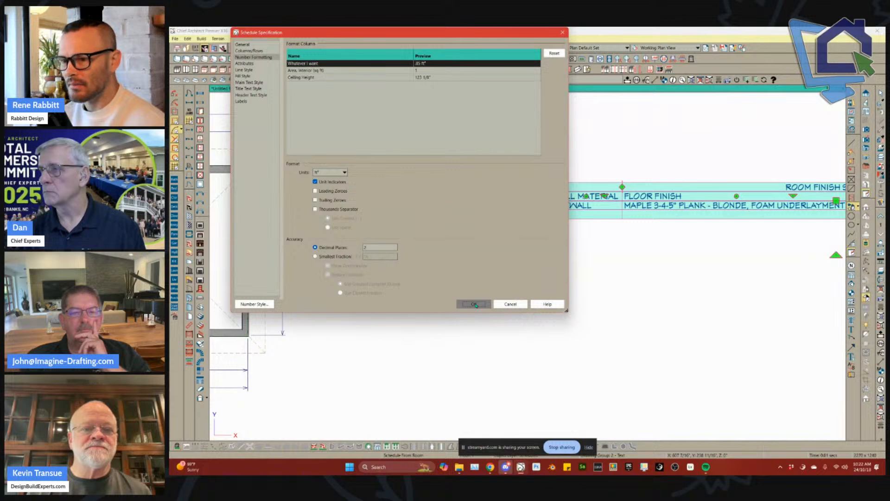
left_click(473, 304)
Enable Calculate Total for the schedule's "Whatever I want" column and apply the change.
scroll(464, 218, "up", 3)
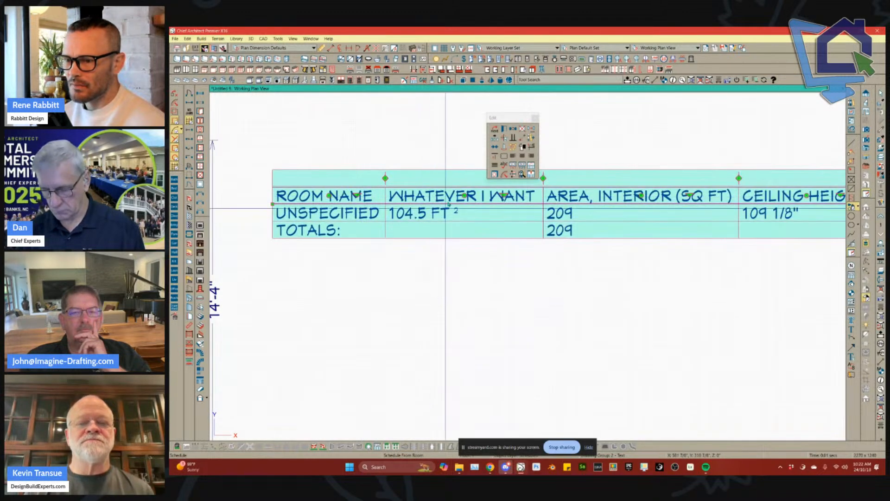
middle_click_drag(421, 262, 490, 302)
scroll(489, 302, "down", 1)
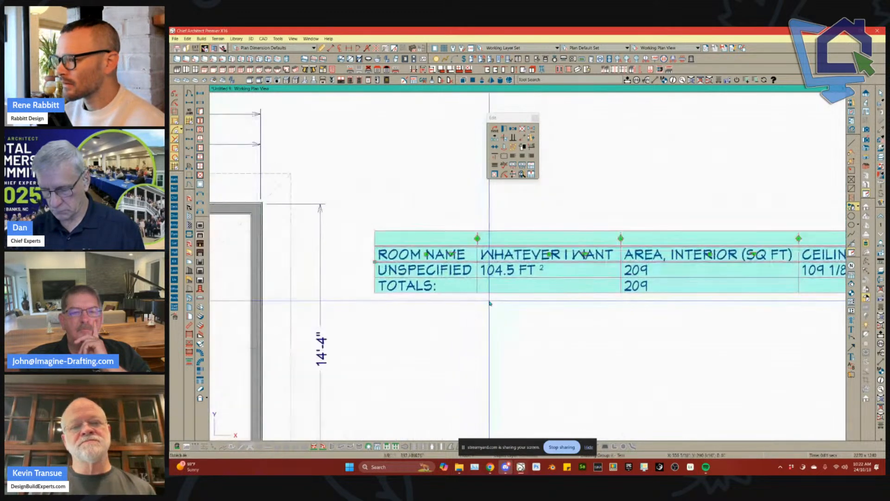
scroll(503, 254, "down", 1)
scroll(502, 254, "down", 4)
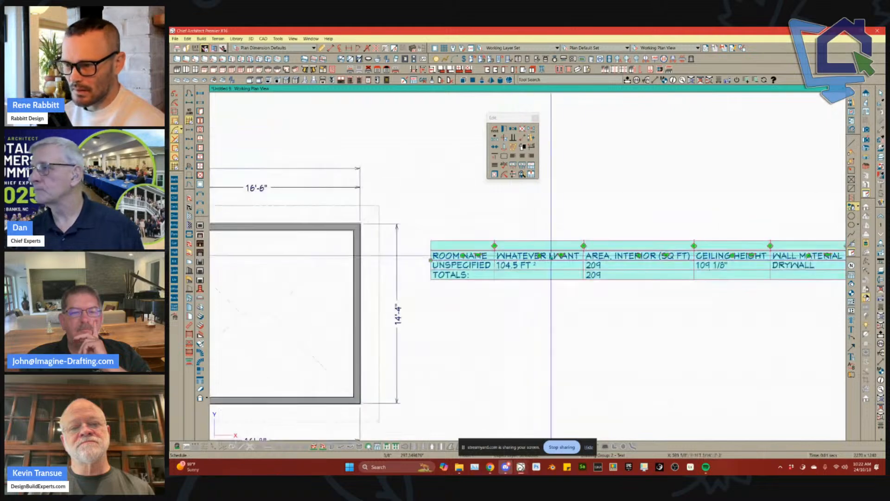
scroll(514, 284, "down", 1)
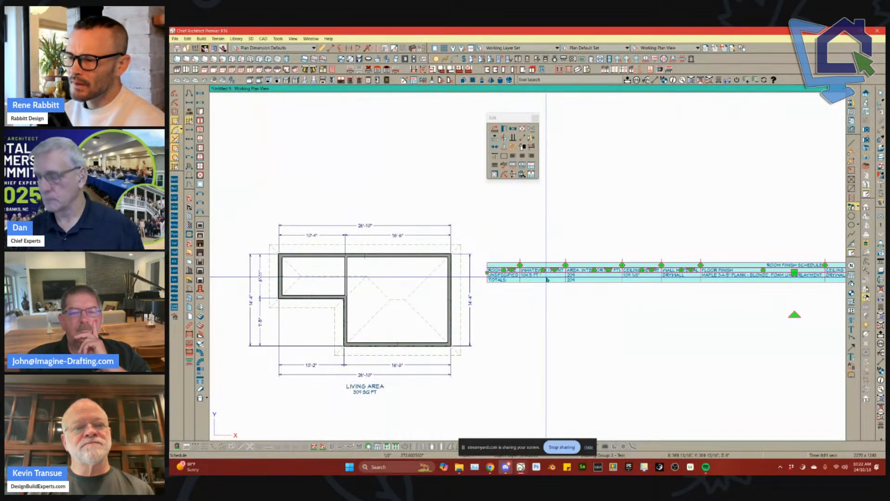
scroll(544, 270, "up", 2)
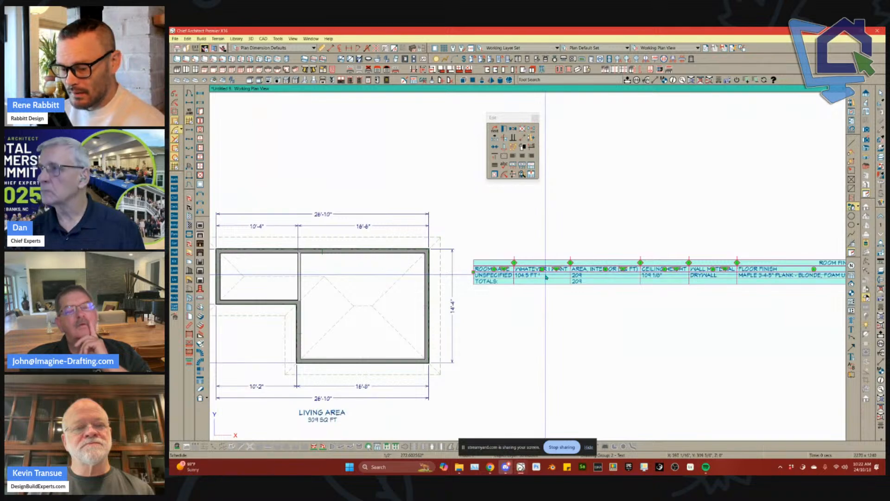
double_click(546, 277)
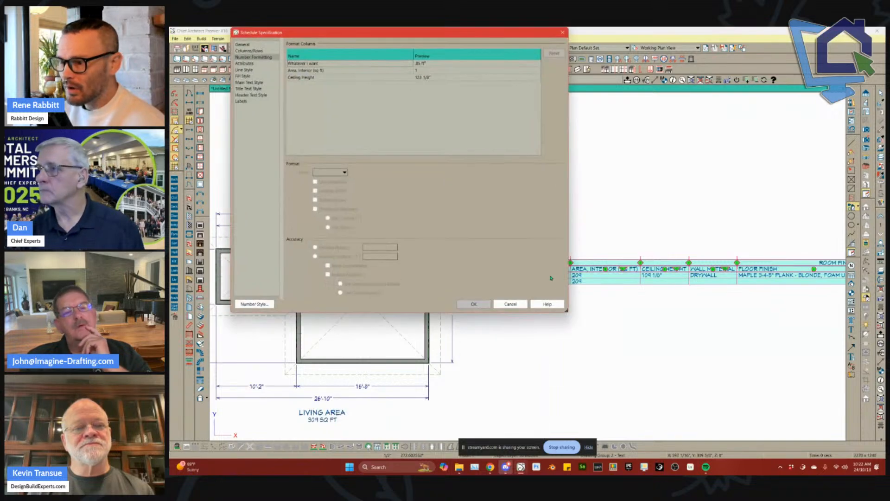
left_click(251, 51)
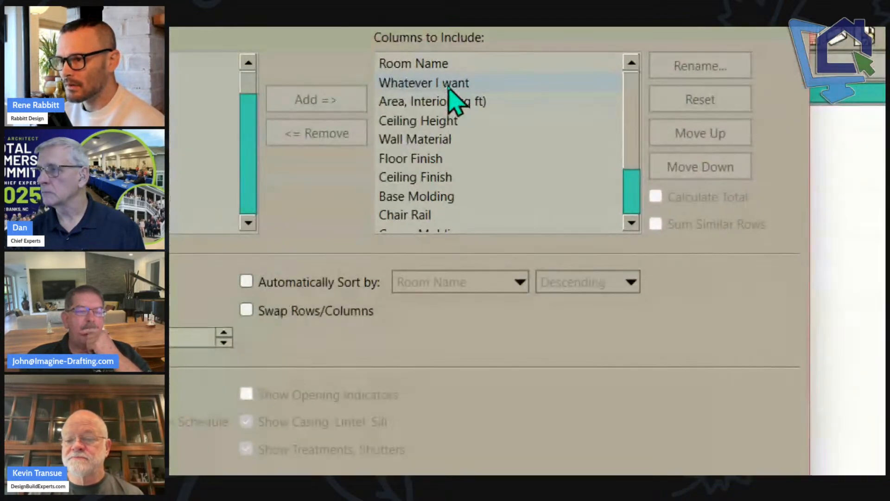
left_click(448, 87)
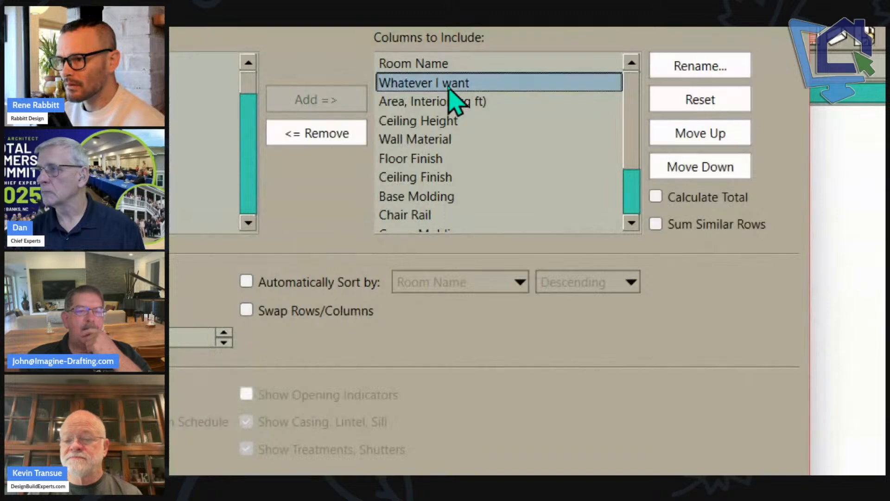
left_click(703, 204)
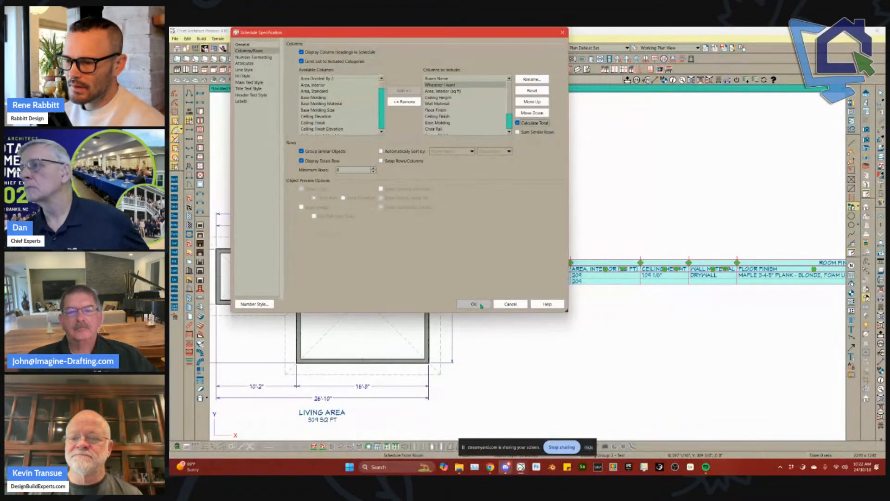
left_click(477, 304)
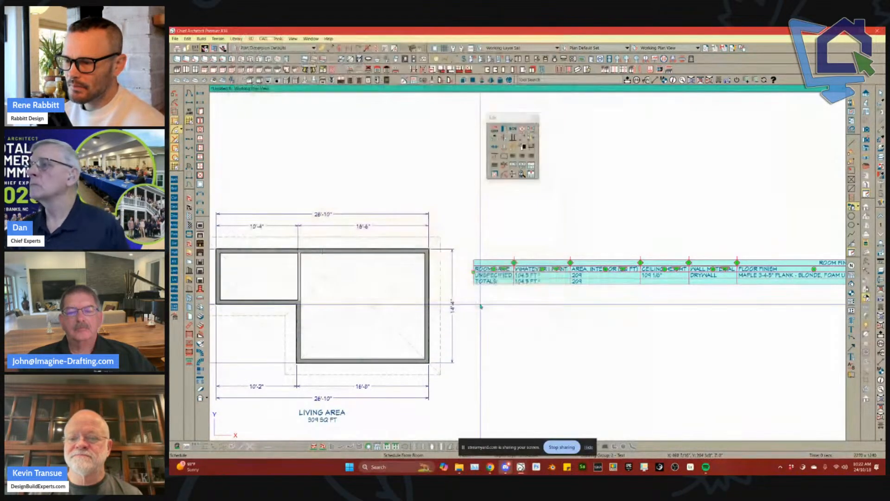
Set the room type of the smaller room in the upper-left part of the plan to Bath.
left_click(280, 278)
key("ctrl+z")
key("space")
left_click(274, 276)
key("Tab")
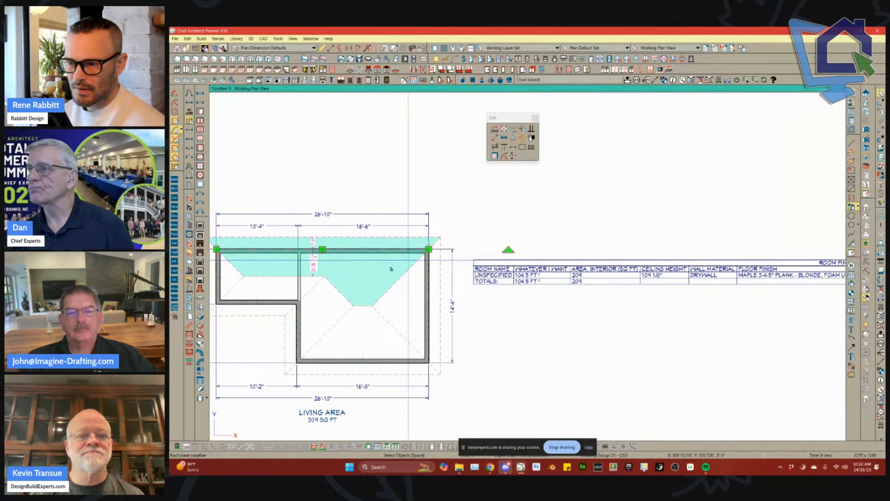
key("Tab")
key("Tab")
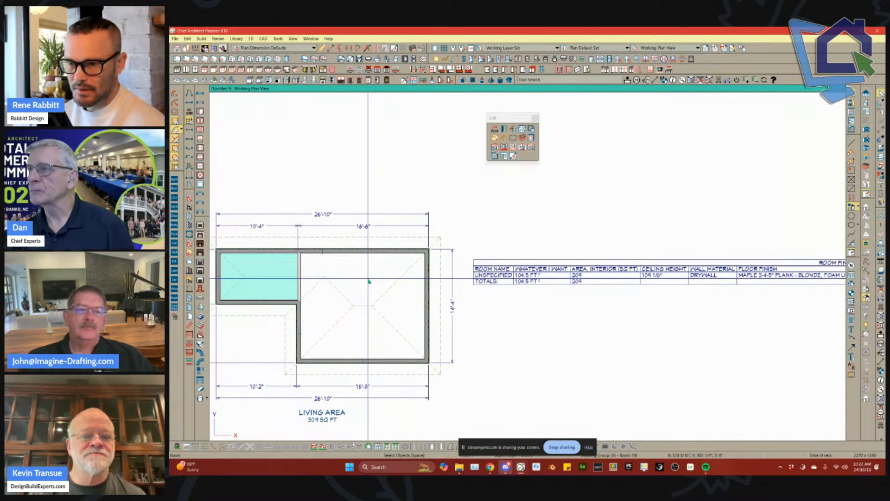
key("ctrl+e")
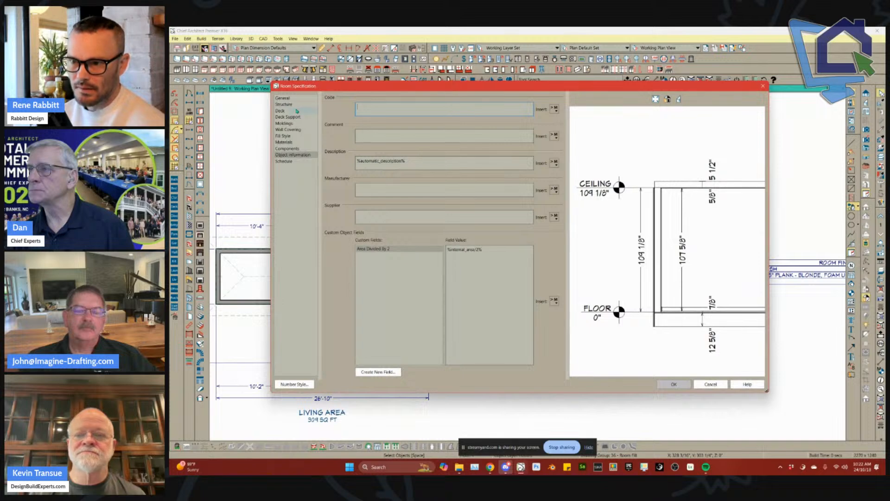
left_click(282, 98)
left_click(391, 107)
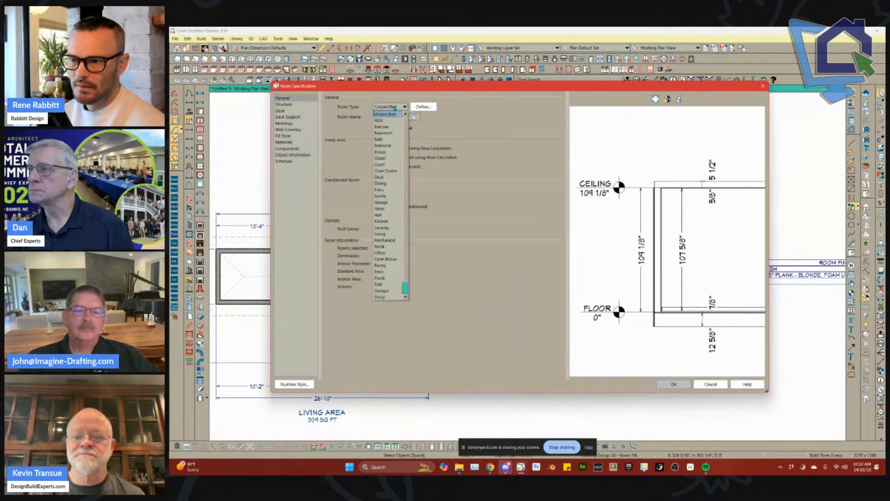
left_click(387, 140)
left_click(675, 385)
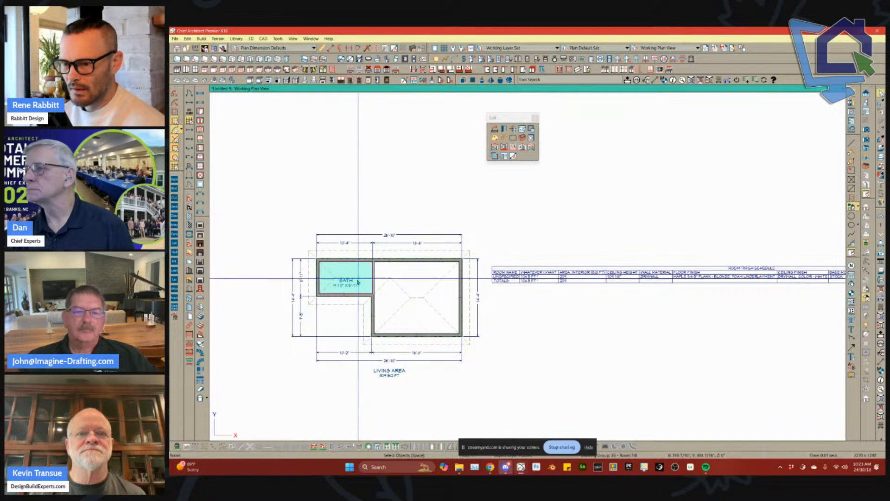
Set the room finish schedule to include objects from all floors and apply the change.
left_click(577, 273)
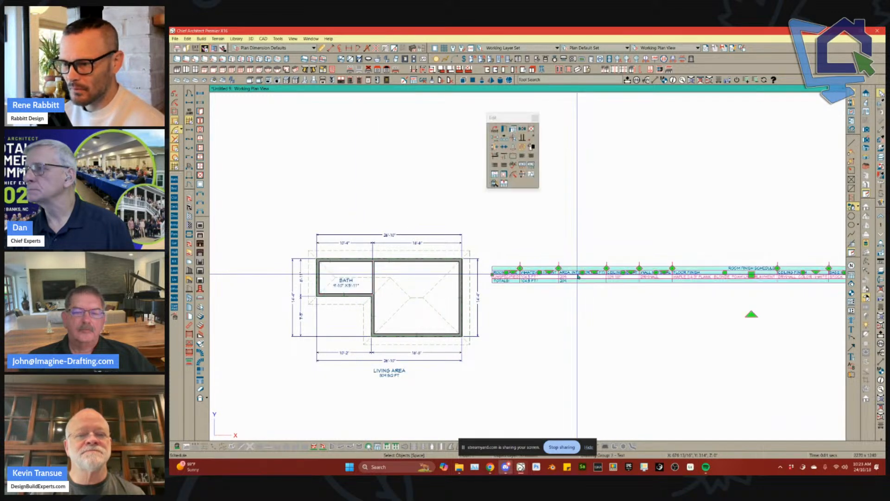
double_click(558, 266)
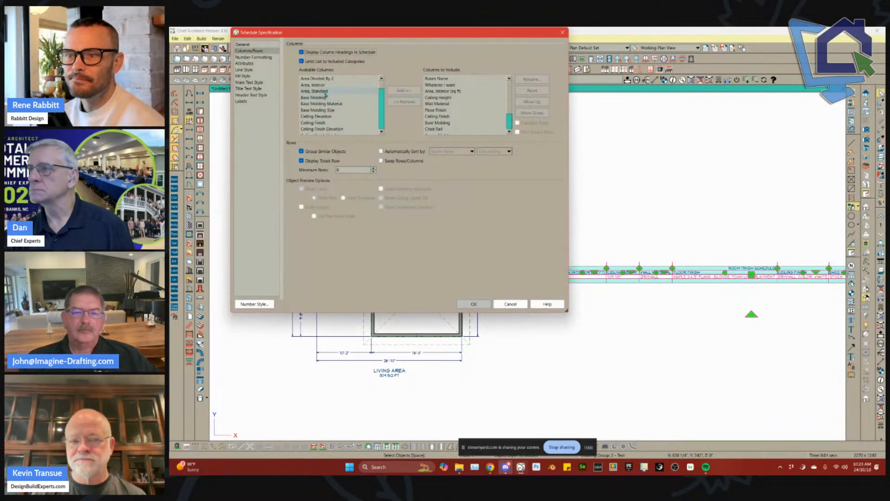
left_click(245, 44)
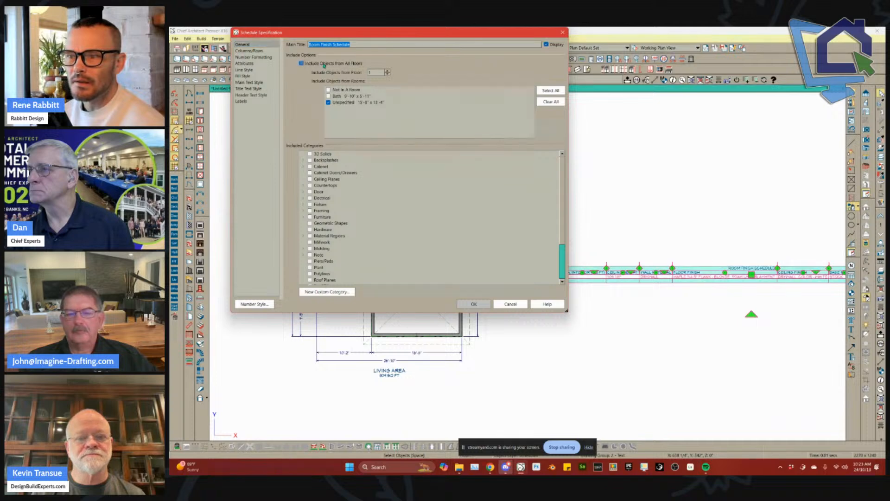
left_click(323, 64)
left_click(465, 305)
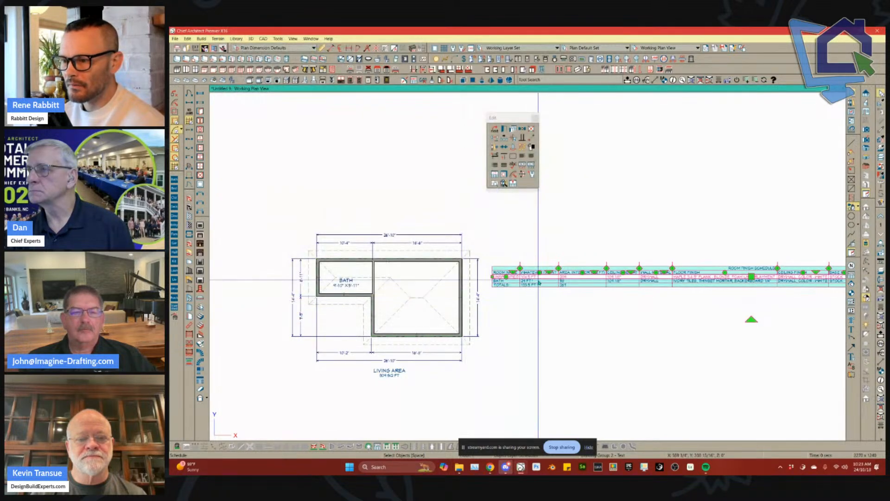
scroll(540, 294, "up", 4)
scroll(566, 276, "up", 1)
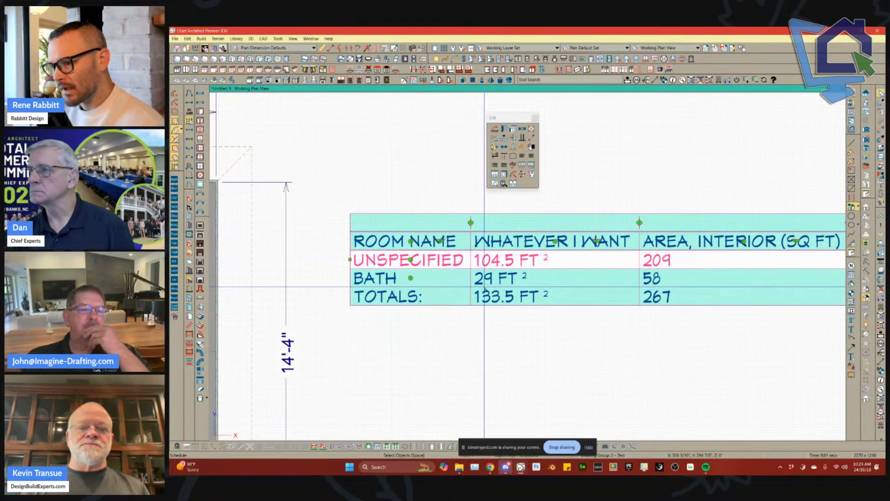
Check the total and sum settings of the "Whatever I want" column in the room finish schedule's specification.
double_click(527, 279)
left_click(251, 51)
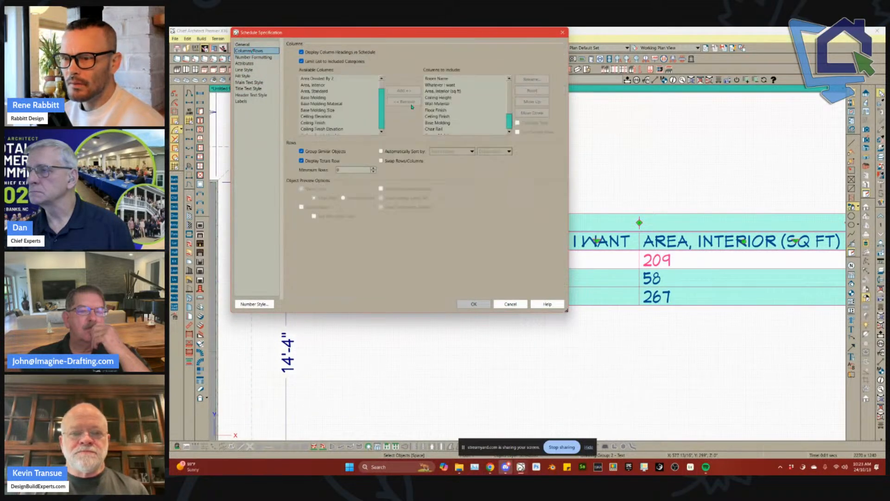
left_click(447, 86)
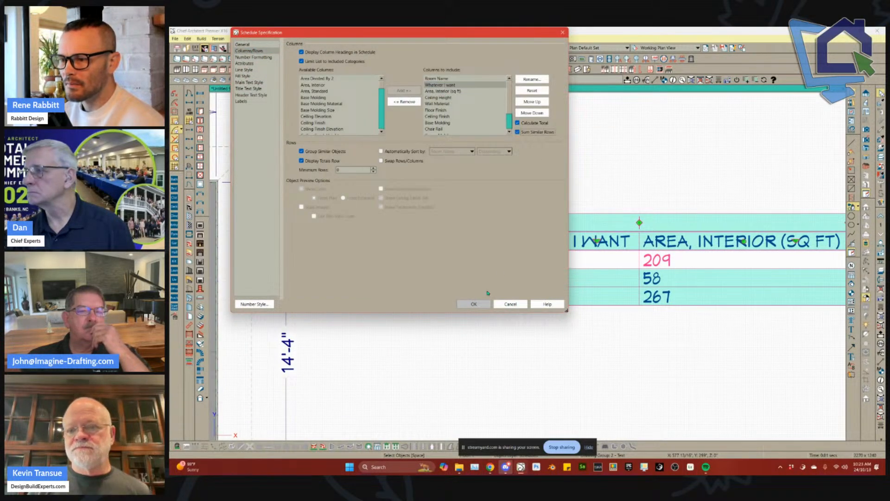
left_click(474, 304)
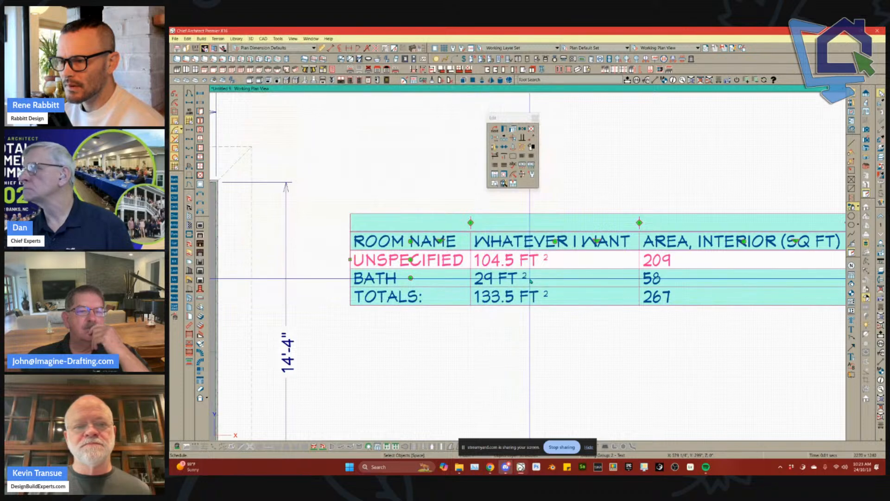
scroll(529, 279, "down", 2)
scroll(530, 278, "down", 1)
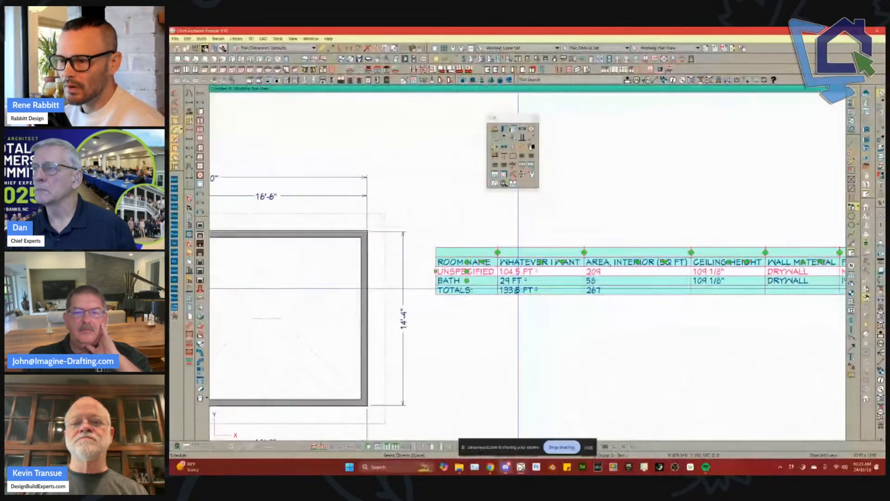
scroll(548, 319, "down", 4)
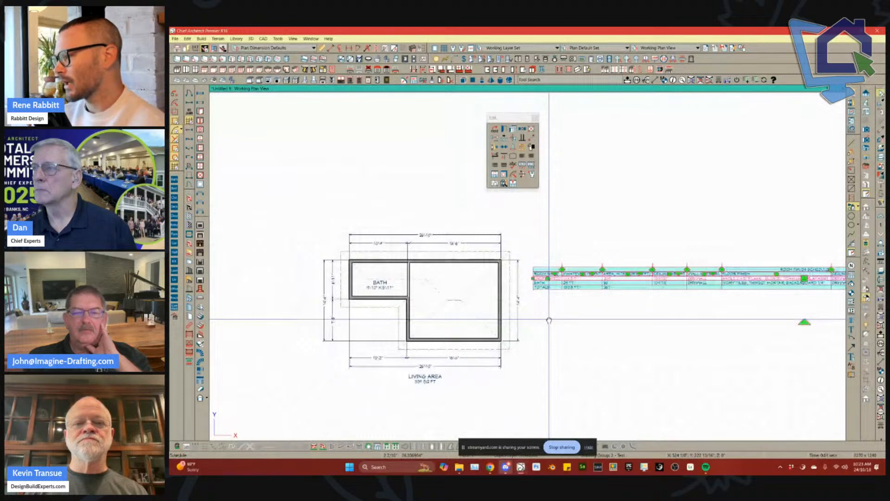
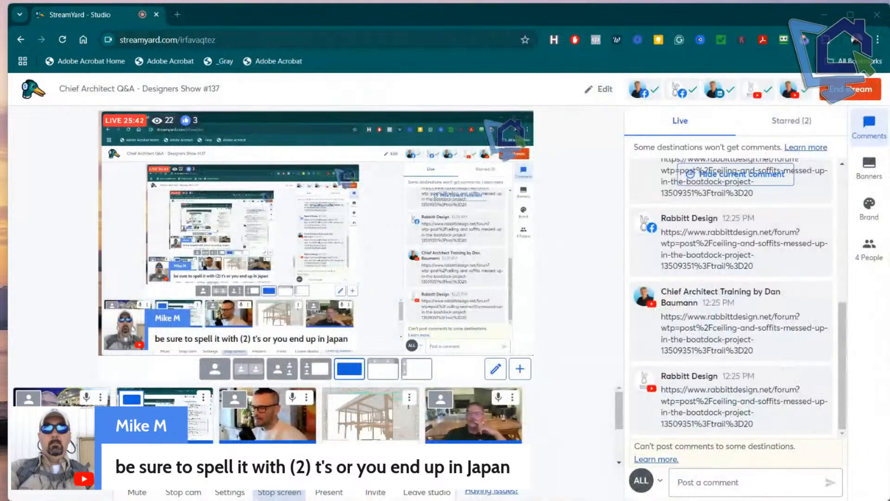
Switch from the browser to Chief Architect and examine the floor 1 layout of the second dock plan.
key("alt+Tab")
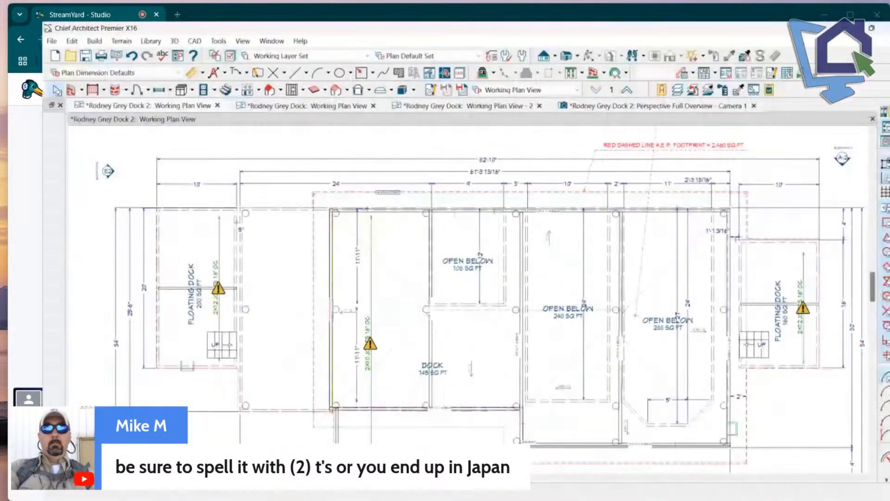
scroll(399, 119, "down", 1)
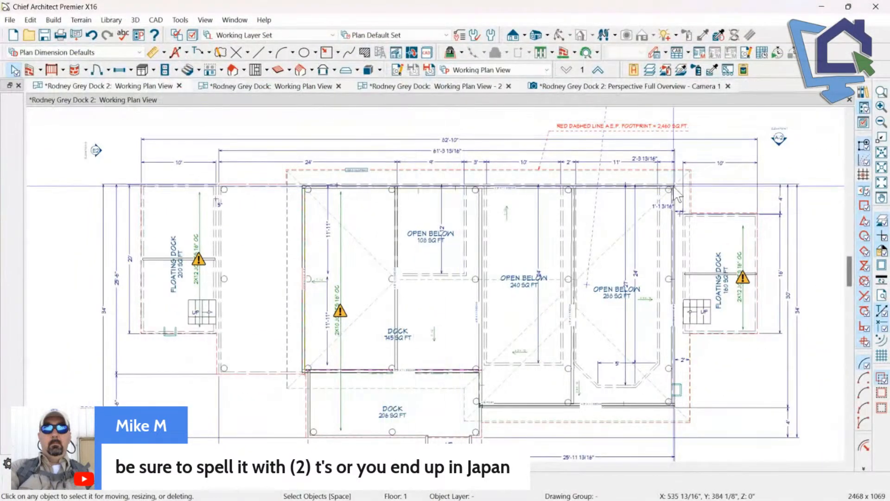
scroll(626, 204, "up", 1)
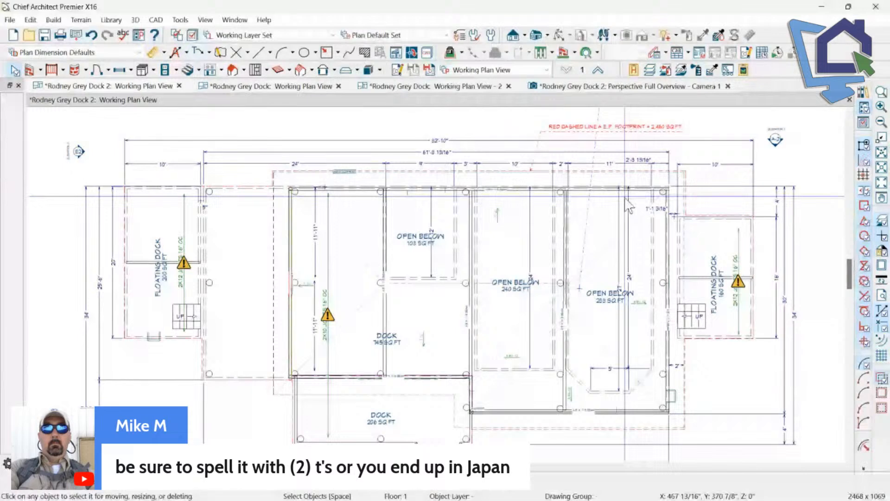
scroll(571, 275, "down", 1)
scroll(579, 142, "up", 1)
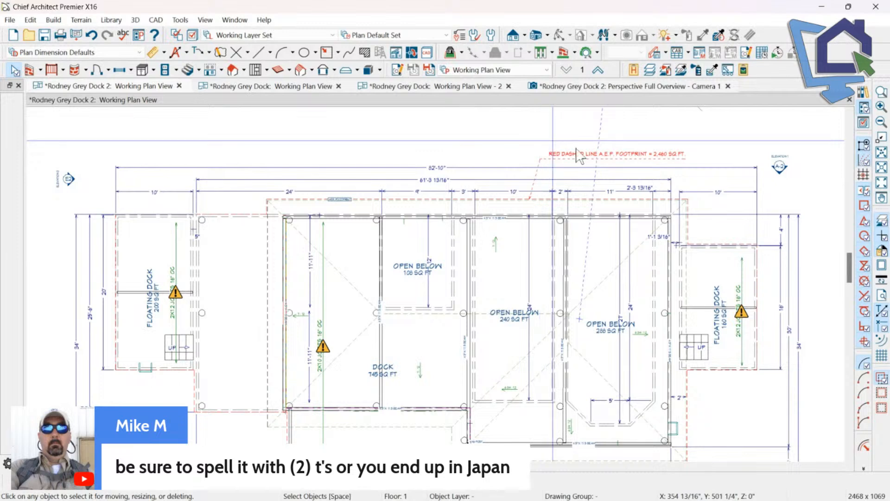
scroll(540, 139, "down", 1)
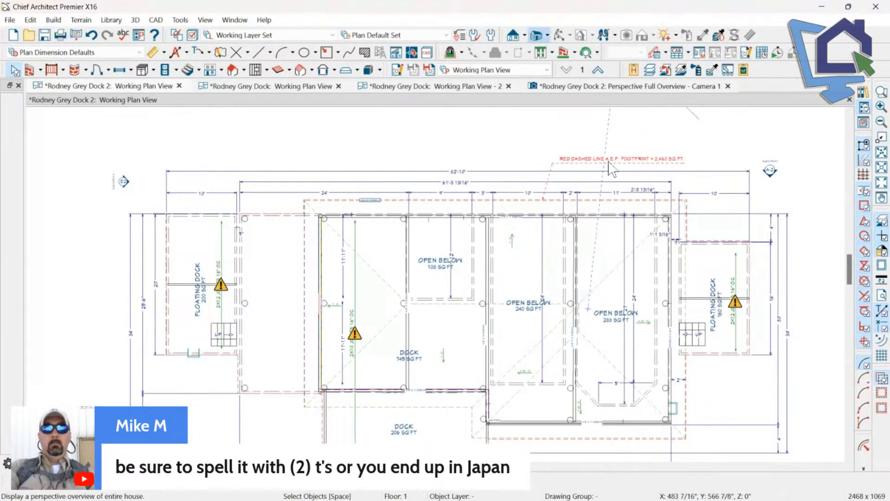
Create a perspective full overview of the second dock plan, examine the underside of its roof, and close the camera view.
left_click_drag(620, 207, 447, 179)
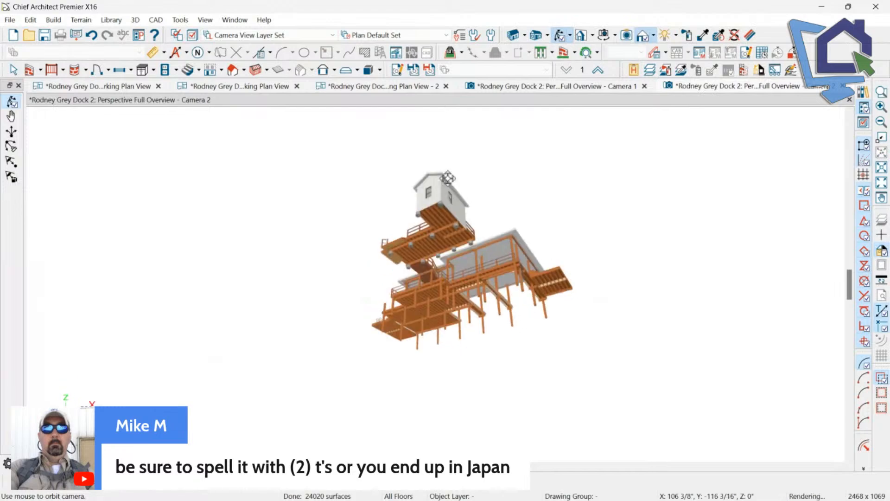
scroll(507, 266, "up", 3)
scroll(507, 265, "up", 3)
left_click_drag(429, 221, 212, 290)
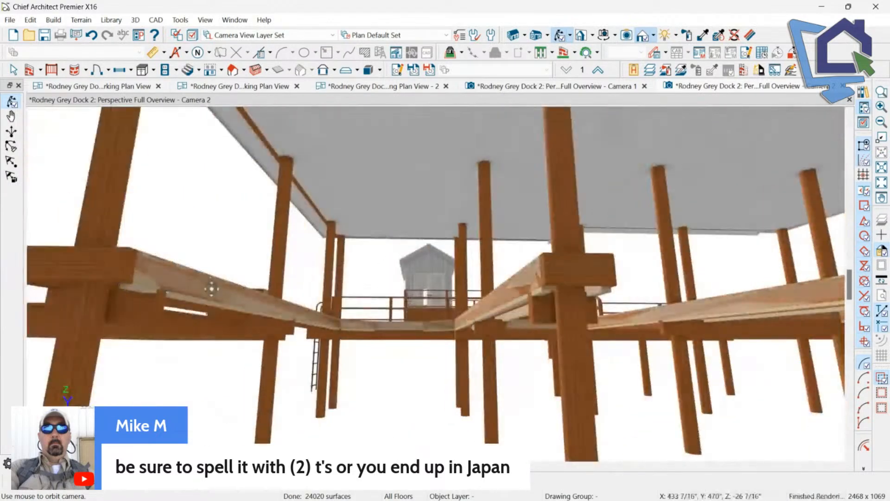
scroll(351, 202, "down", 3)
scroll(382, 202, "up", 3)
left_click_drag(458, 179, 413, 186)
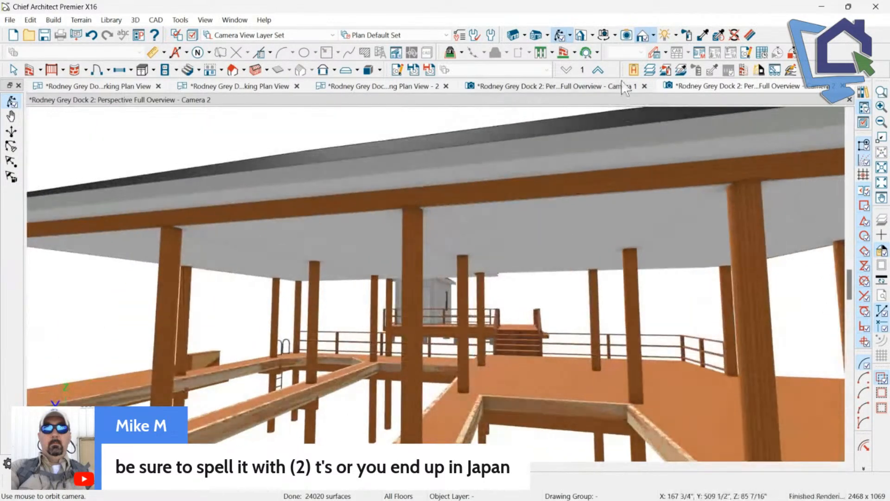
left_click(850, 98)
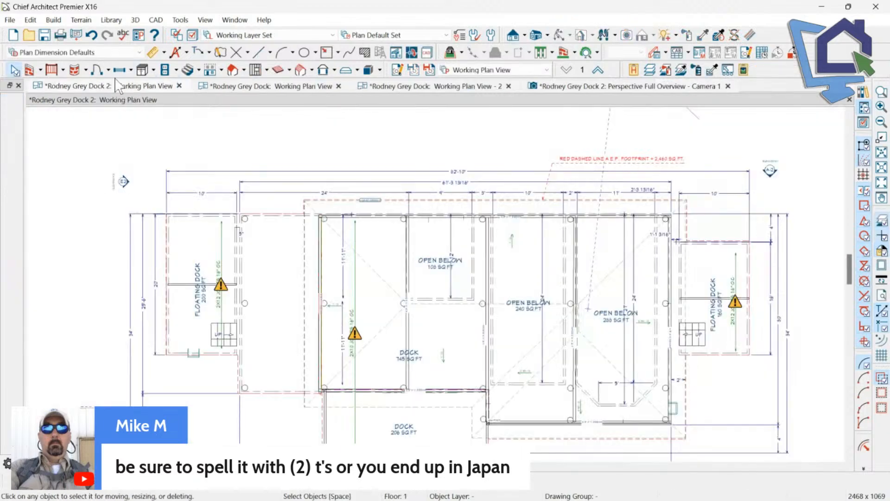
Switch to the first dock plan's working plan view and clear the roof plane selection.
left_click(450, 259)
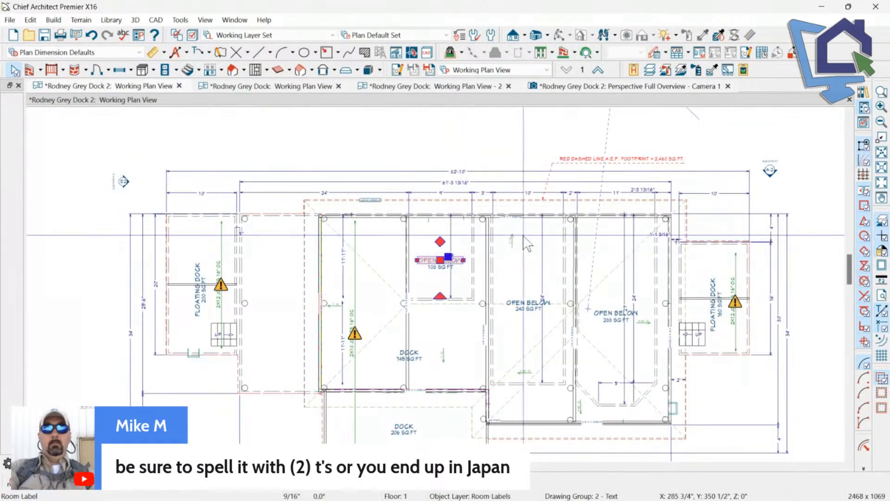
left_click(526, 243)
left_click(279, 86)
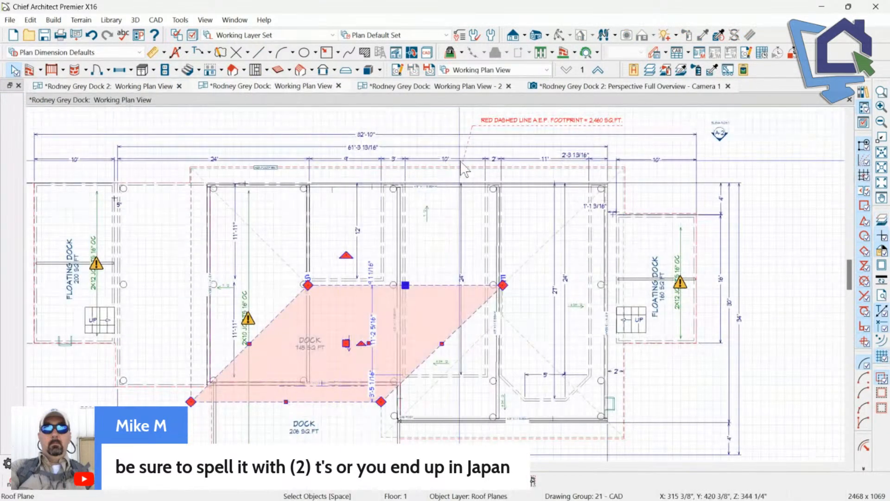
scroll(431, 181, "up", 1)
scroll(427, 173, "up", 1)
left_click(522, 260)
key("Escape")
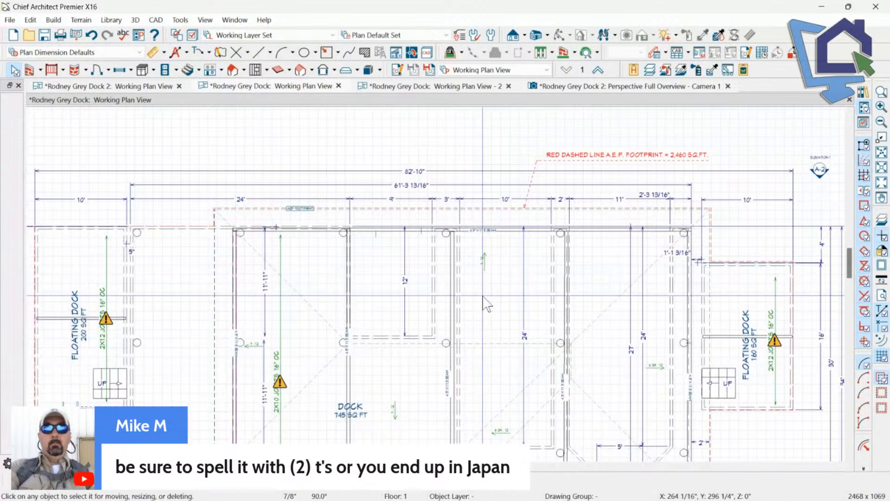
scroll(655, 209, "down", 2)
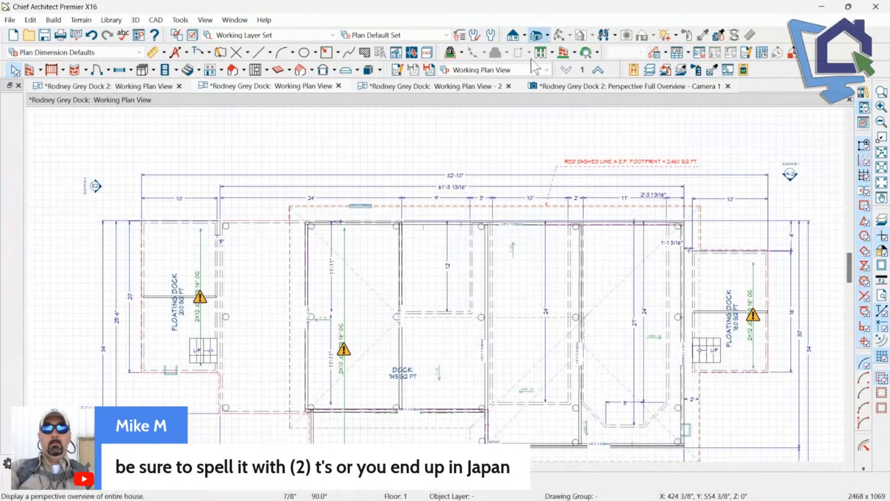
Create a perspective full overview of the first dock plan and examine the brown sheathing strip on the roof's underside.
left_click_drag(612, 212, 208, 250)
scroll(523, 300, "up", 3)
scroll(459, 183, "up", 4)
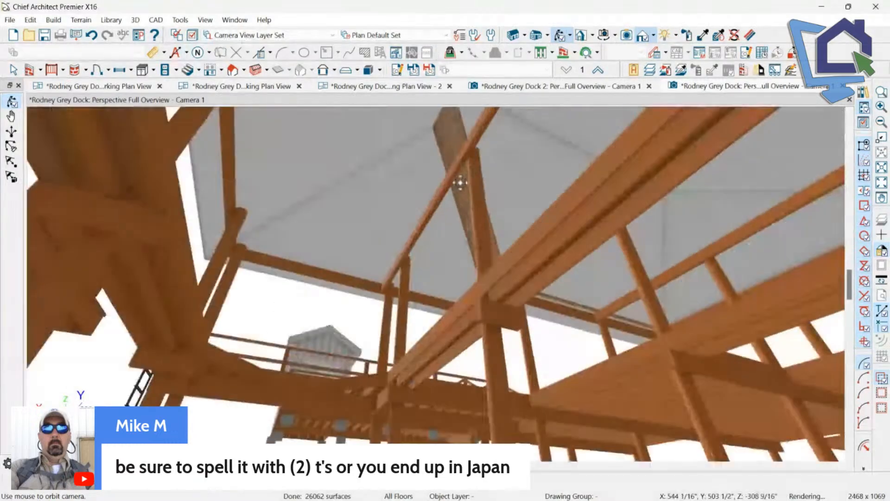
scroll(459, 183, "up", 3)
left_click_drag(455, 137, 570, 164)
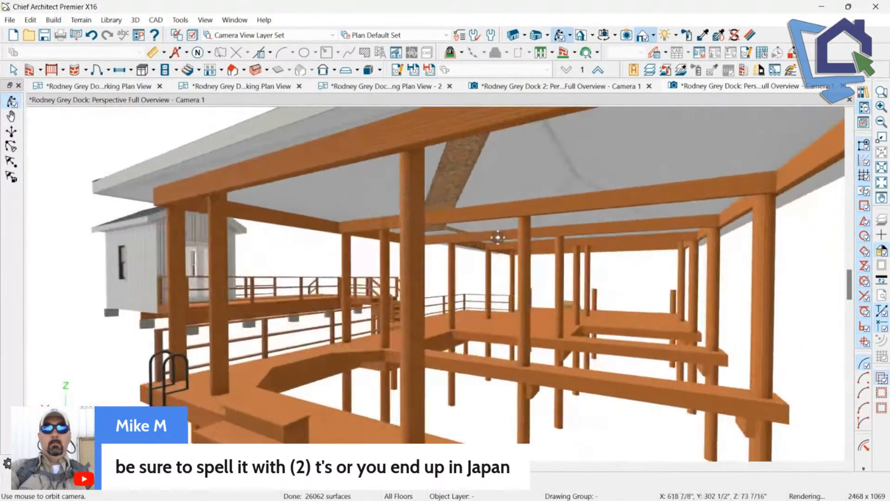
left_click_drag(672, 148, 318, 162)
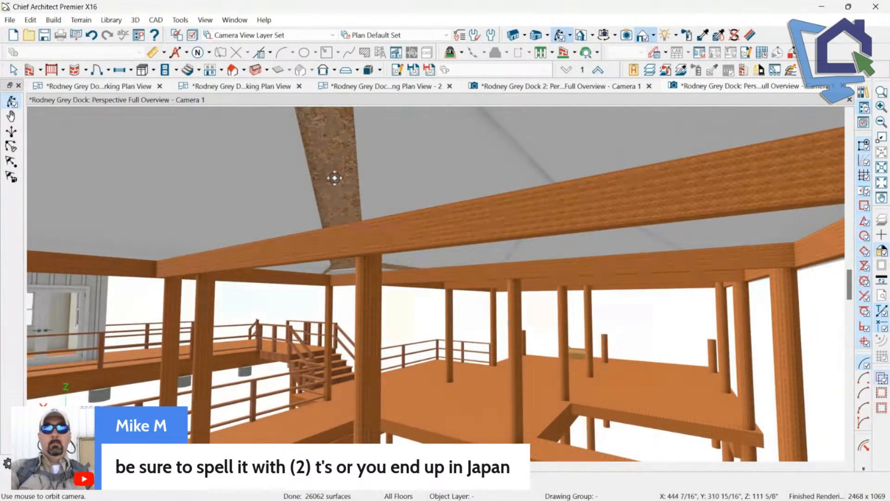
left_click_drag(584, 217, 557, 241)
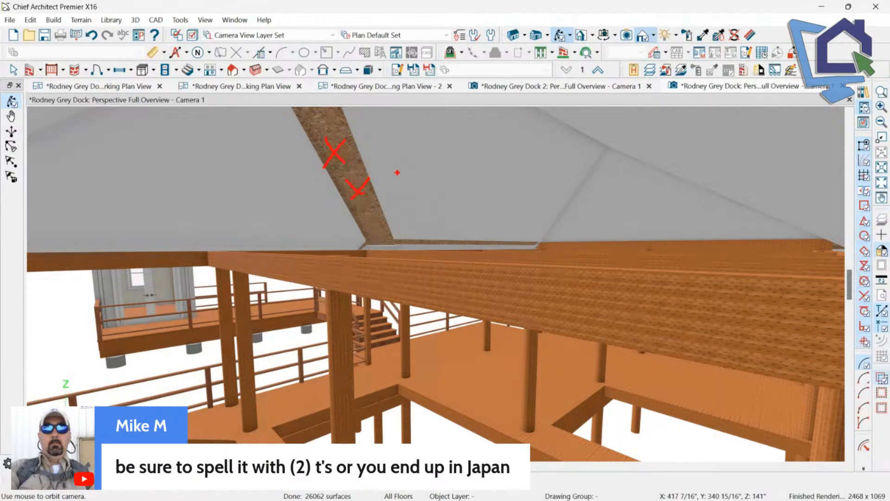
Turn on Flat Under Eave Sub Fascia for the soffits of the narrow roof plane beside the sheathing strip.
key("ctrl+l")
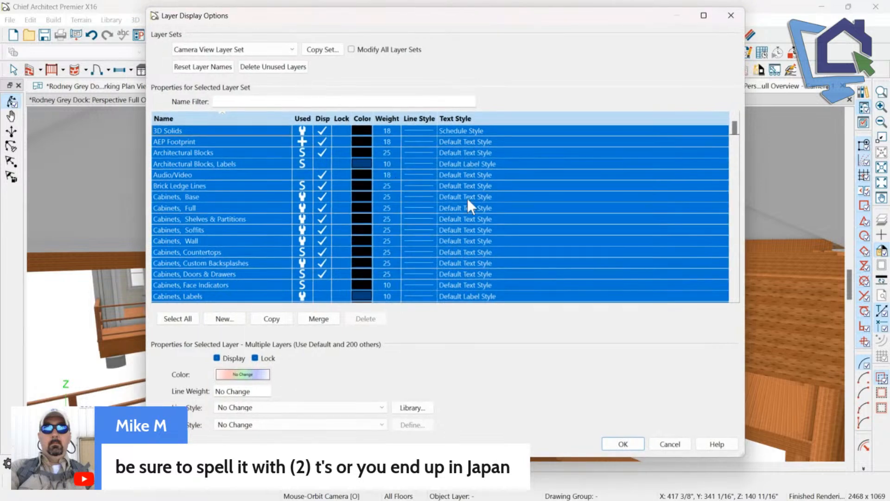
left_click(669, 444)
double_click(484, 182)
left_click(223, 50)
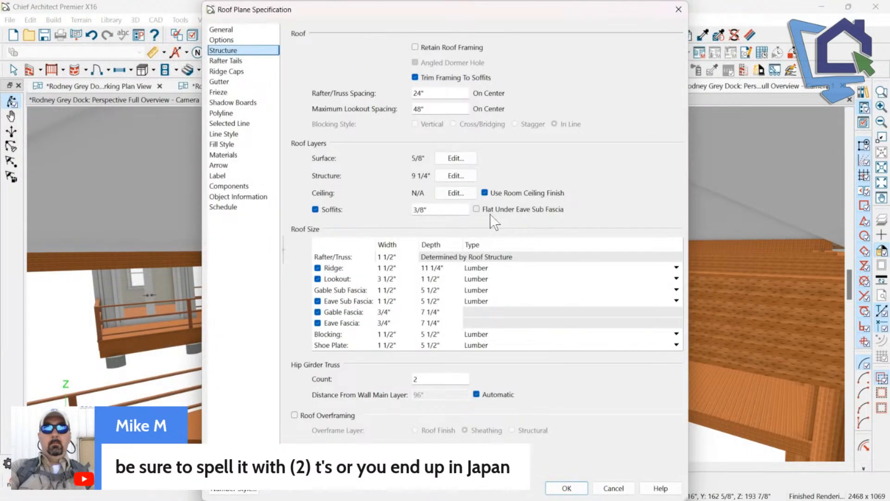
left_click(533, 211)
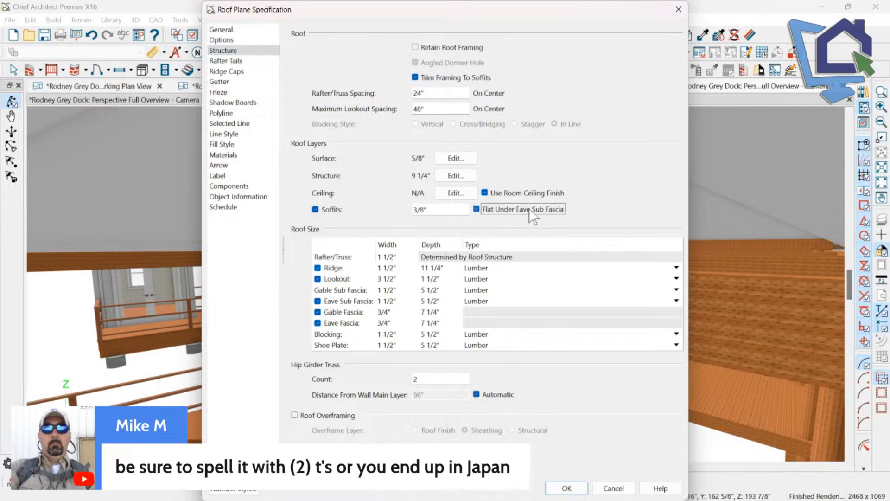
left_click(555, 487)
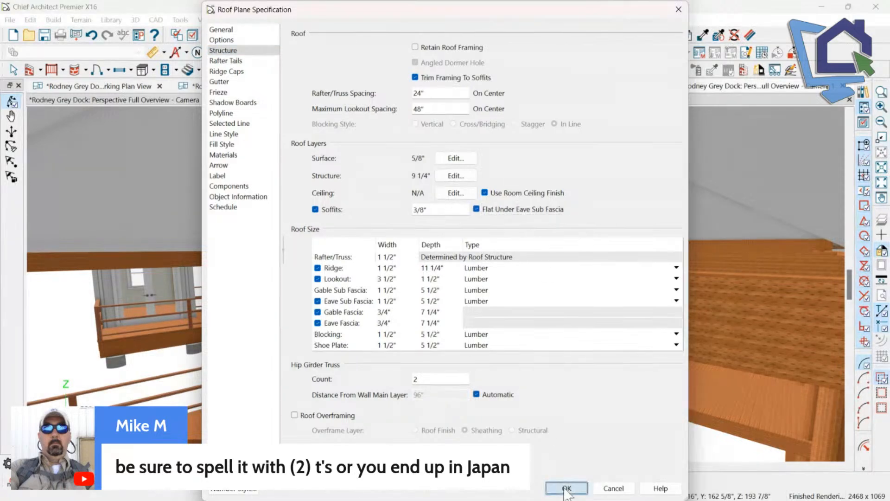
scroll(457, 235, "down", 1)
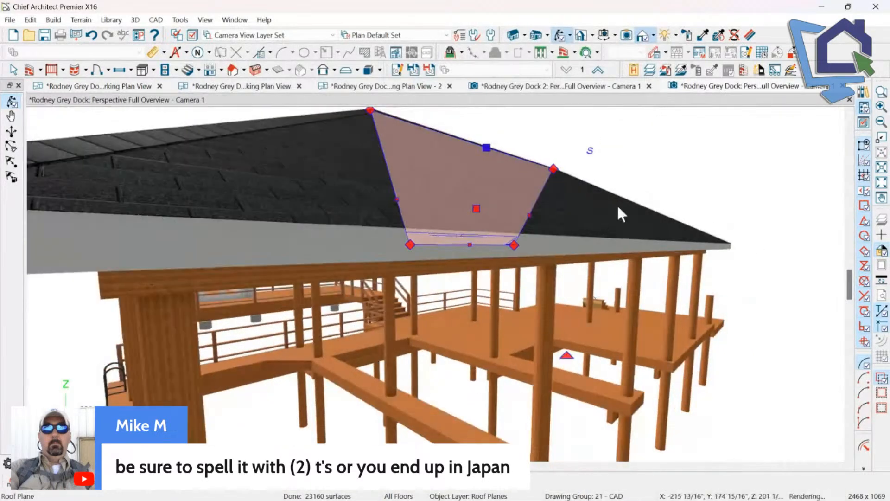
left_click(654, 167)
Select all six roof planes of the dock roof together and turn on Flat Under Eave Sub Fascia for their soffits.
left_click_drag(502, 173, 715, 320)
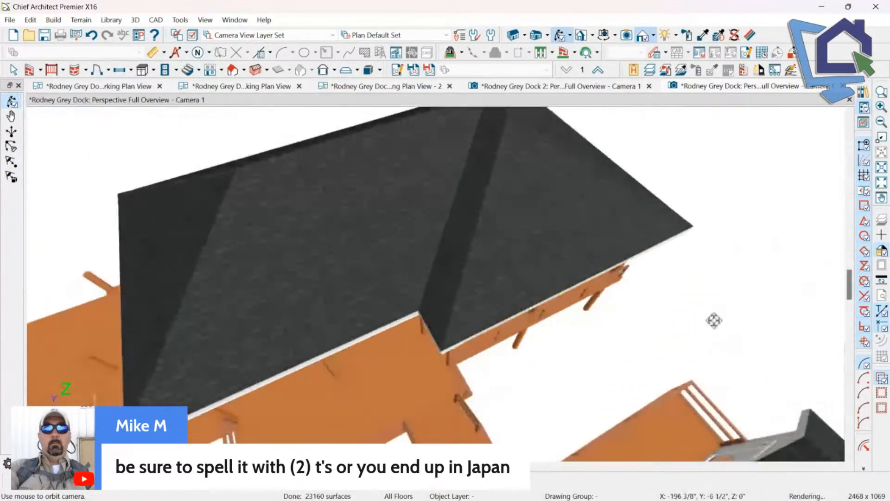
scroll(715, 320, "down", 2)
left_click(496, 247)
left_click(542, 242)
left_click(588, 191, "shift")
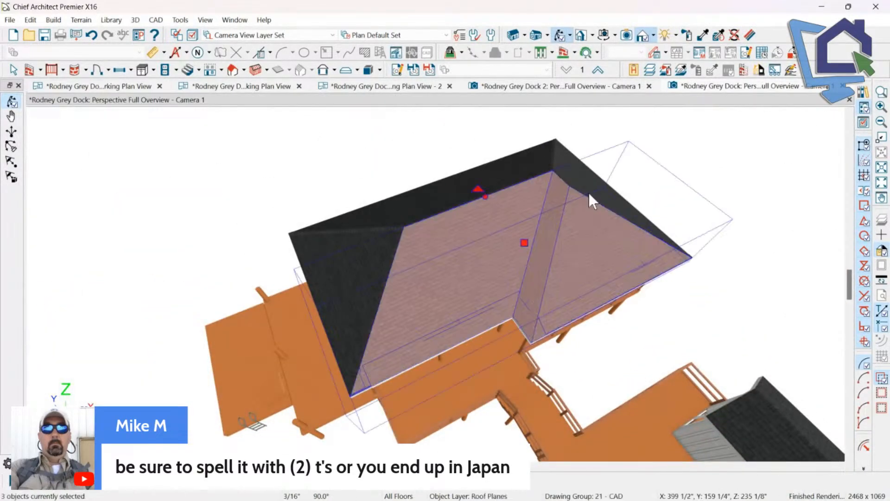
left_click(530, 180, "shift")
left_click(345, 245, "shift")
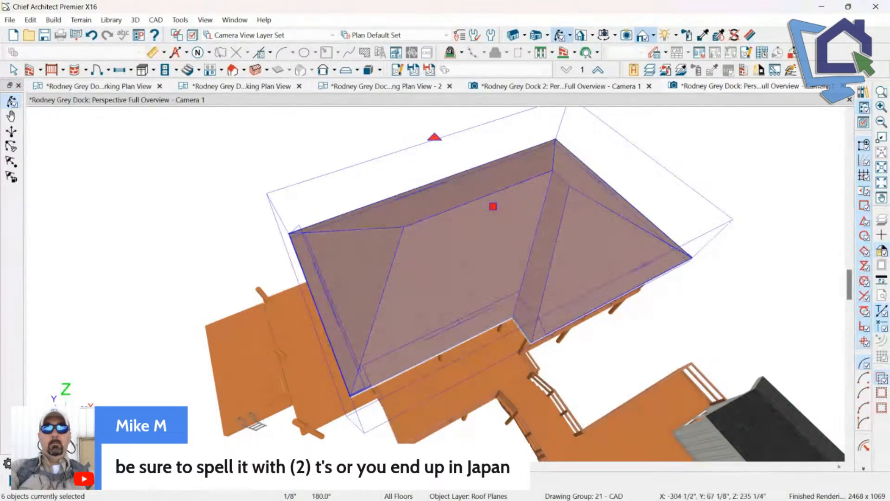
left_click(18, 482)
left_click(224, 50)
left_click(486, 211)
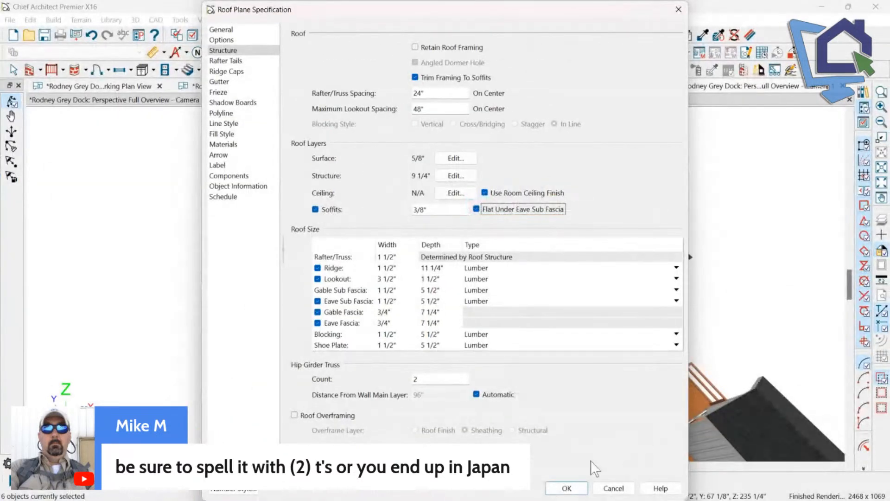
left_click(566, 485)
Review the general room specification of the large Dock room under the roof, leaving it unchanged.
left_click_drag(528, 357, 379, 178)
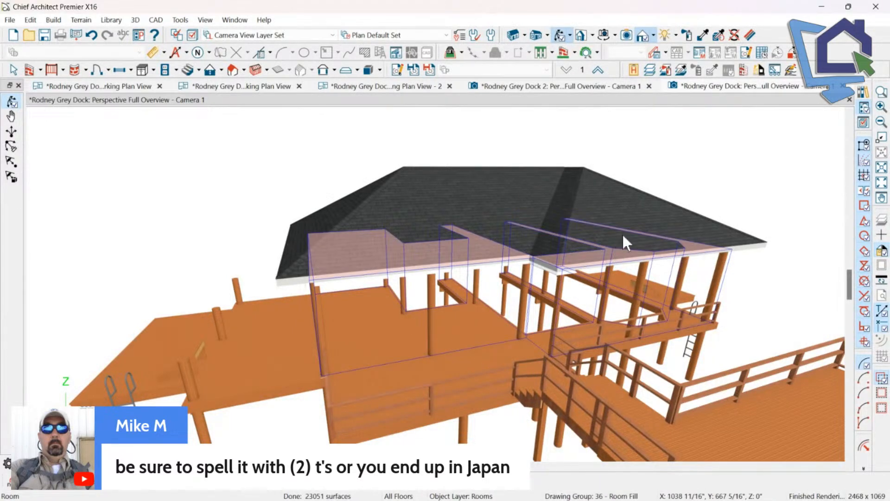
double_click(644, 224)
left_click(552, 292)
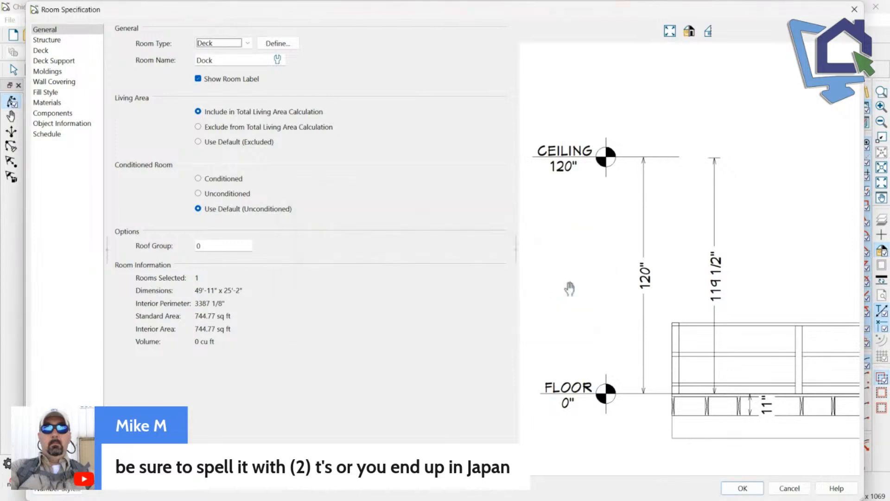
left_click(795, 489)
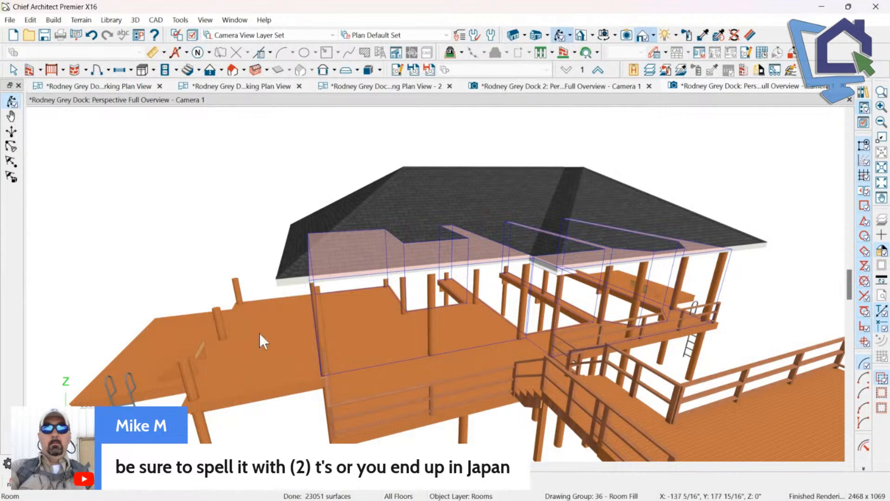
Compare the extents of the large covered Dock room with the uncovered dock areas beside it in the overview.
left_click_drag(325, 306, 282, 324)
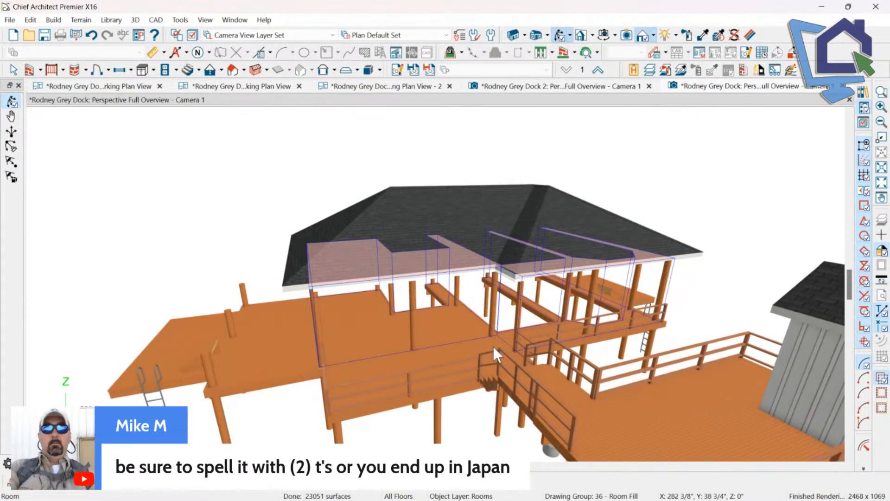
left_click_drag(265, 321, 301, 317)
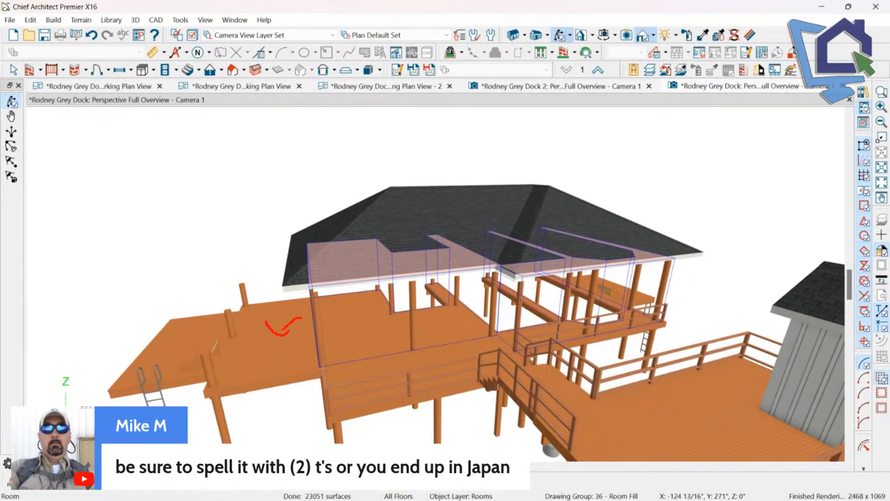
mouse_move(309, 258)
left_mouse_down()
mouse_move(630, 367)
mouse_move(315, 240)
left_mouse_up()
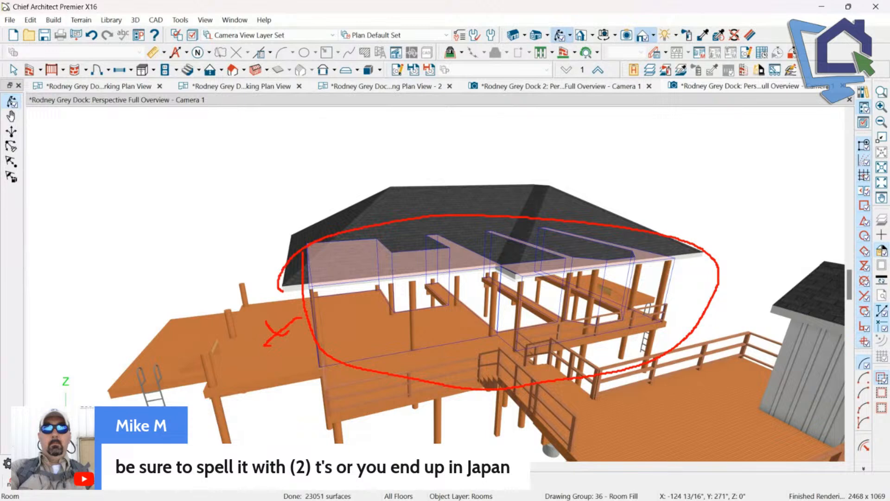
key("Escape")
key("space")
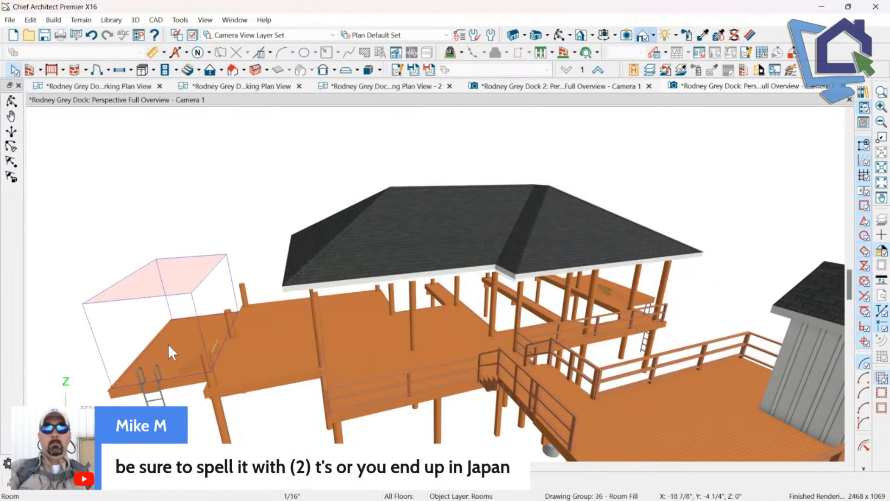
scroll(244, 290, "down", 3)
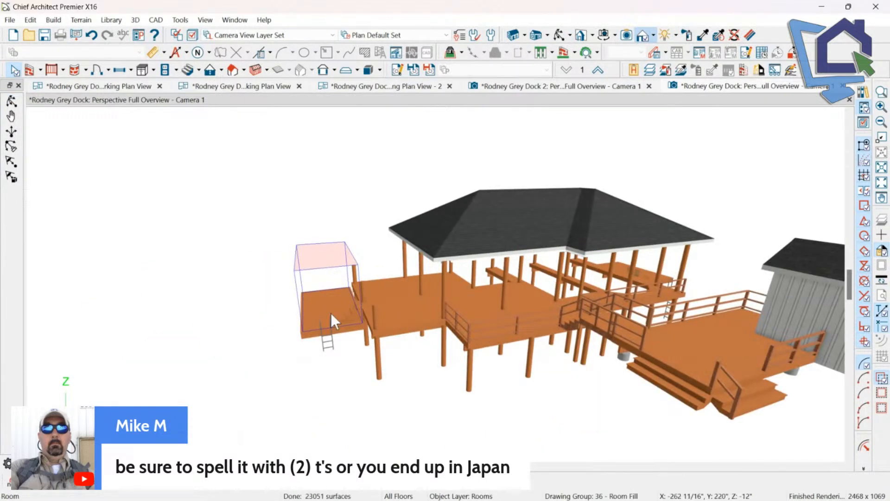
scroll(364, 306, "up", 2)
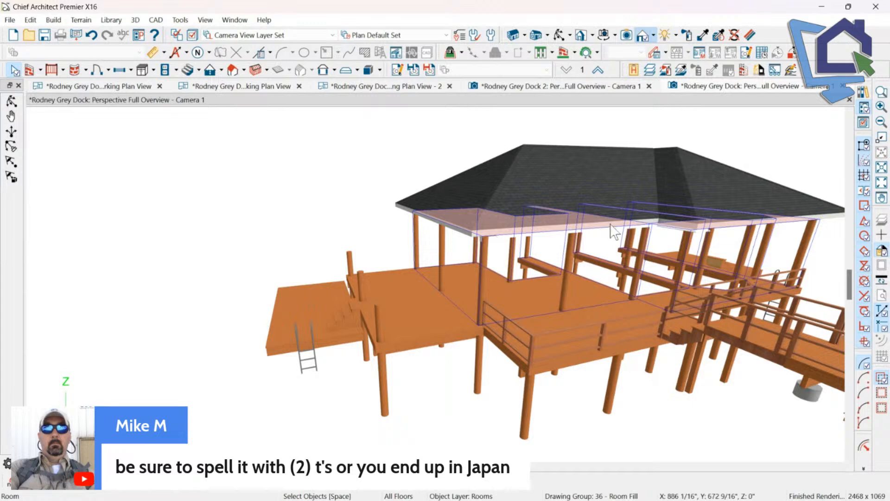
Switch to the second dock plan's working plan view and check the large Dock room's extents and its joist direction warning.
left_click(99, 86)
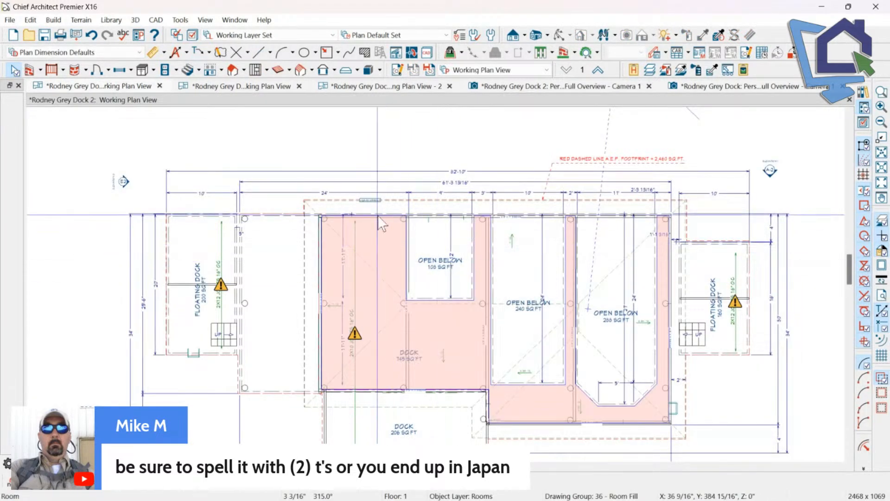
scroll(301, 214, "down", 2)
scroll(499, 358, "up", 2)
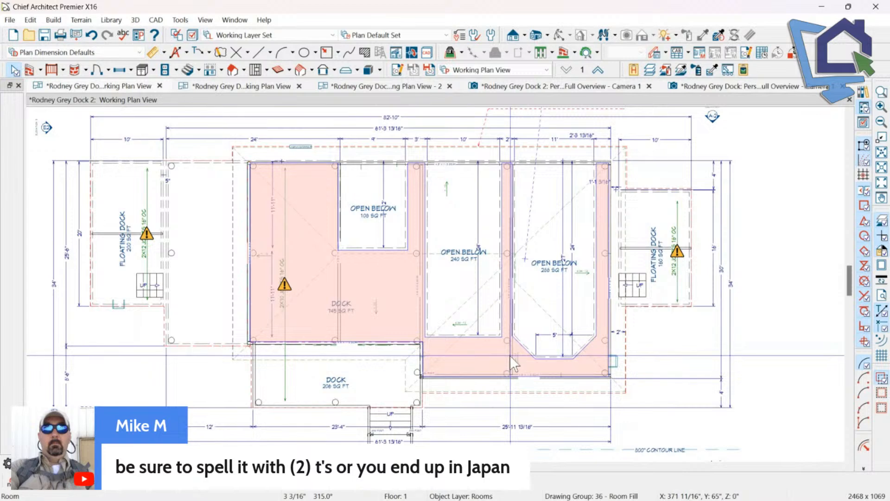
mouse_move(283, 284)
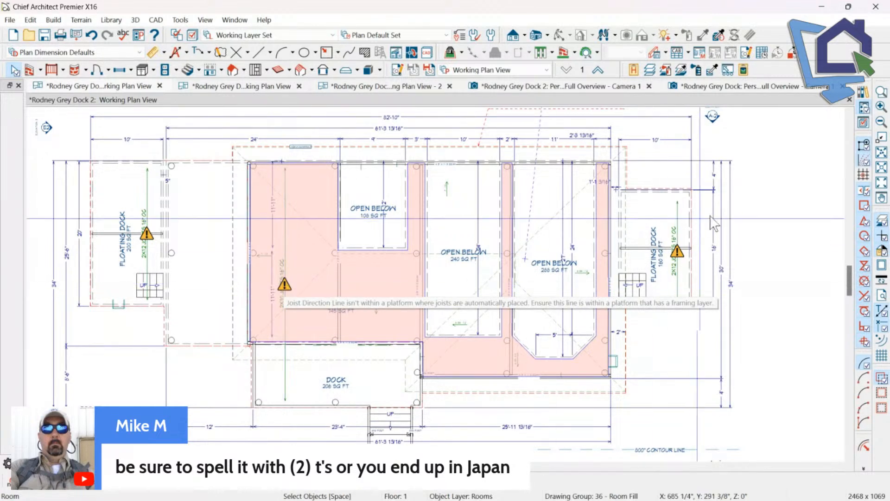
key("Escape")
scroll(480, 214, "down", 2)
scroll(533, 167, "up", 2)
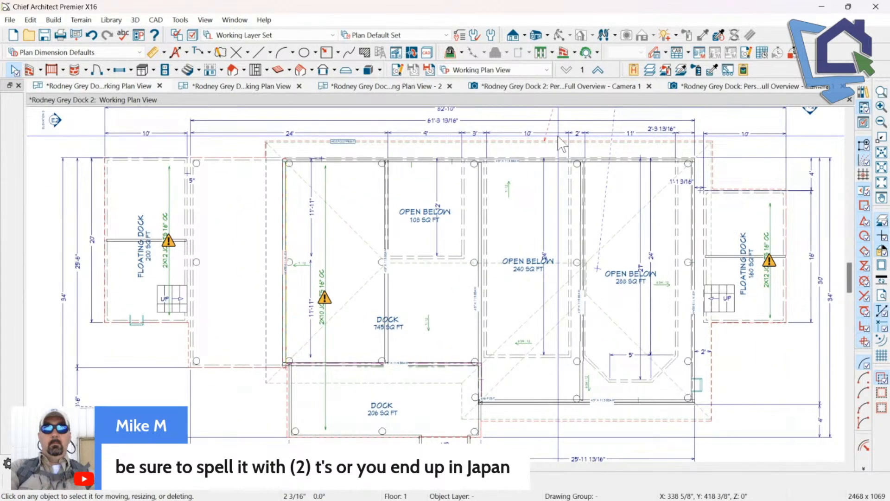
Select the large Dock room, and review the room specification of the smaller 206 sq ft Dock room.
left_click(356, 263)
scroll(279, 193, "down", 2)
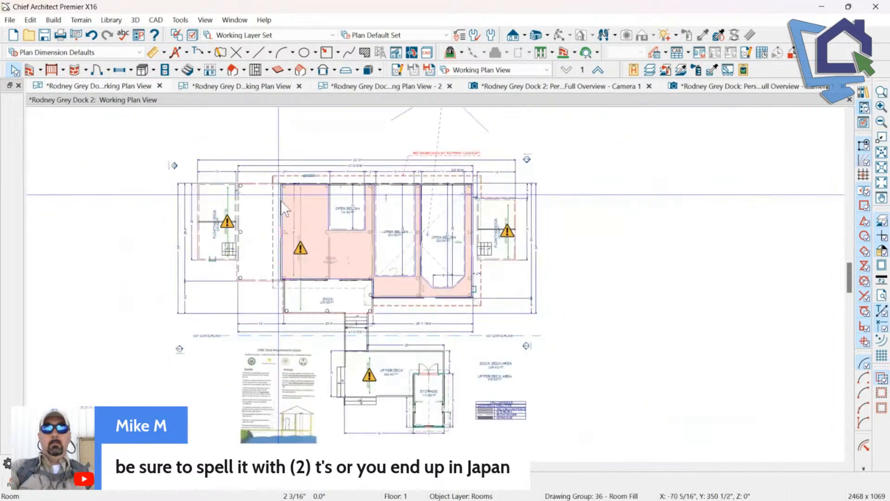
scroll(369, 311, "up", 2)
left_click(335, 268)
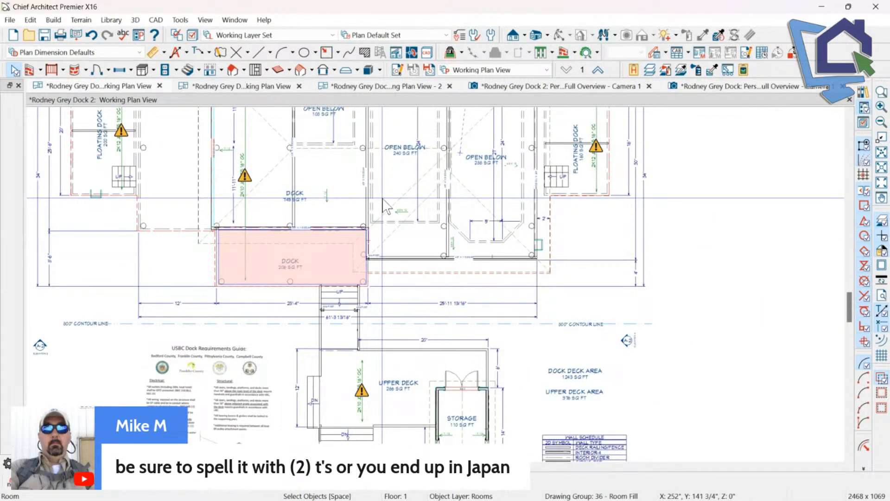
left_click(35, 489)
left_click(562, 292)
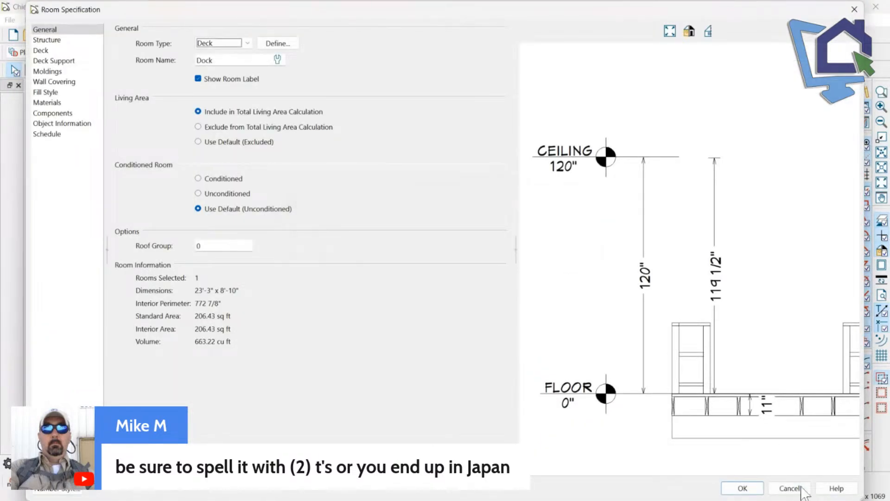
left_click(790, 488)
Set the ceiling plane over the large Dock room to use the room ceiling finish in its structure settings.
scroll(410, 170, "up", 3)
scroll(410, 170, "up", 2)
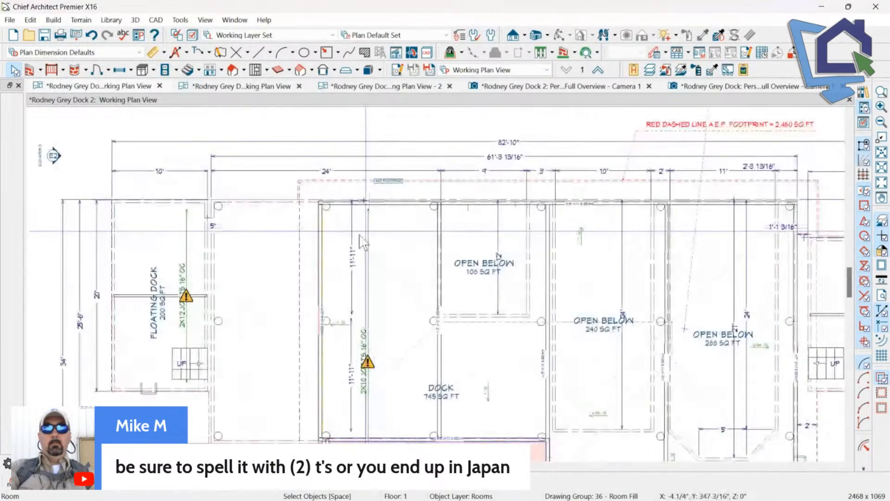
left_click(333, 255)
double_click(333, 255)
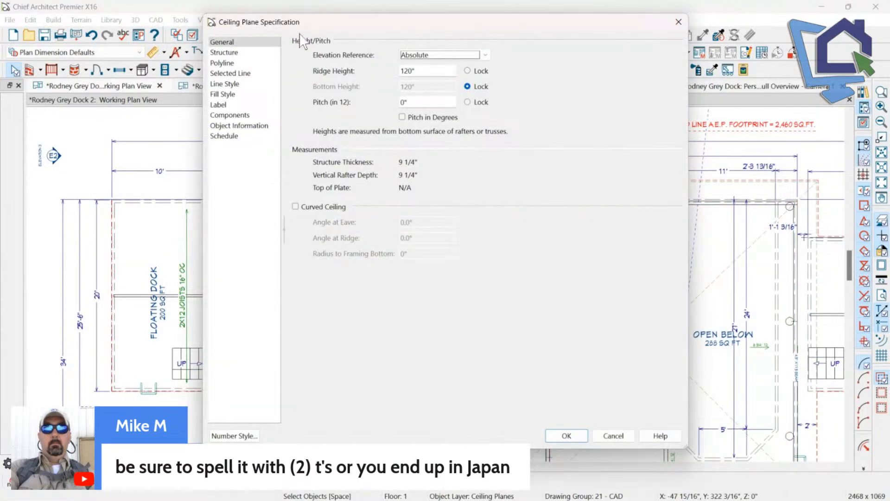
left_click(225, 53)
left_click(495, 175)
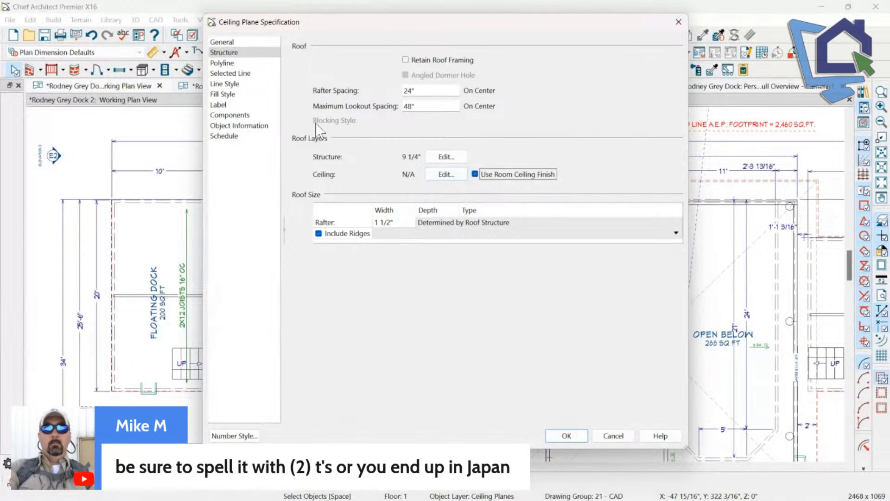
Change the drywall layer in the ceiling plane's ceiling finish definition to the wood material Alder - Honey.
left_click(446, 174)
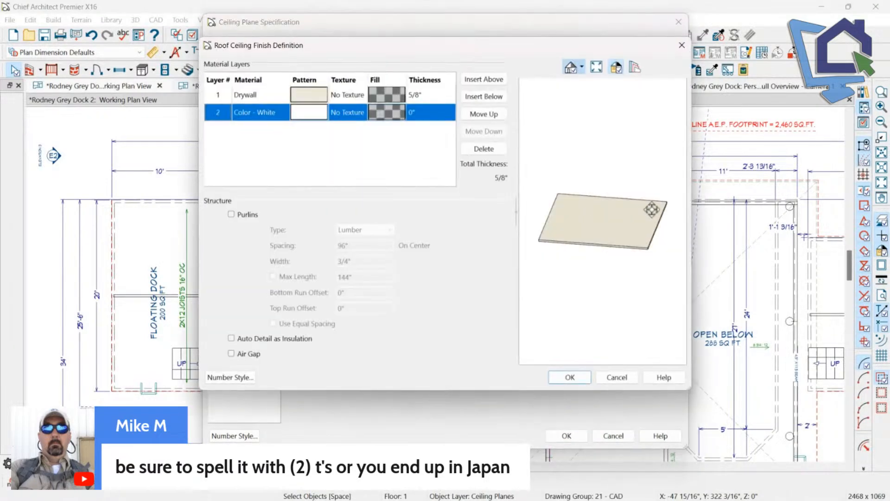
left_click(420, 96)
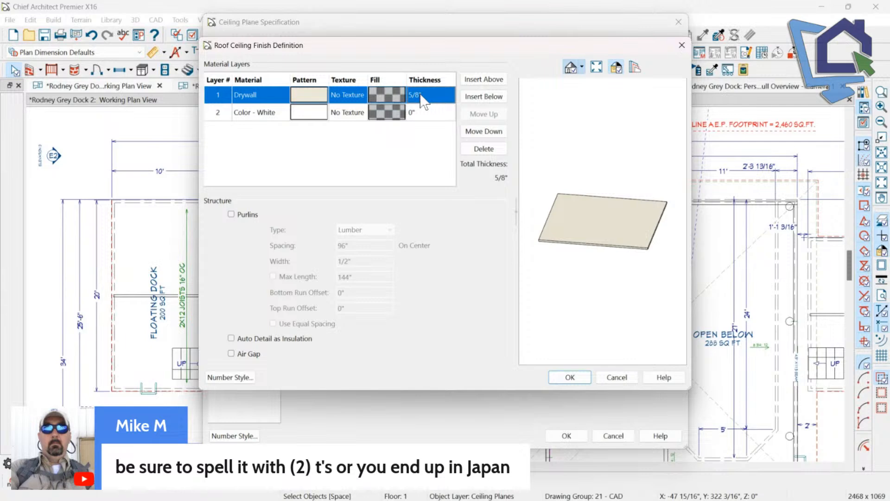
left_click(355, 112)
left_click(355, 101)
double_click(355, 94)
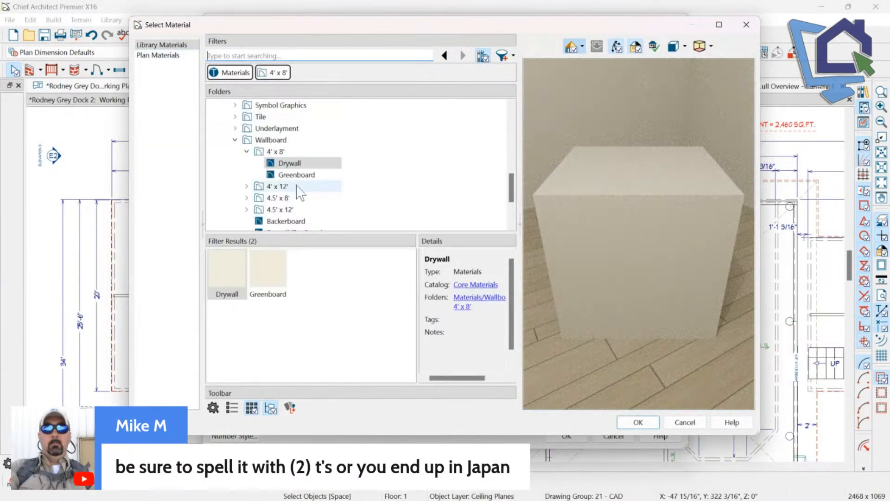
left_click(296, 175)
scroll(301, 186, "down", 3)
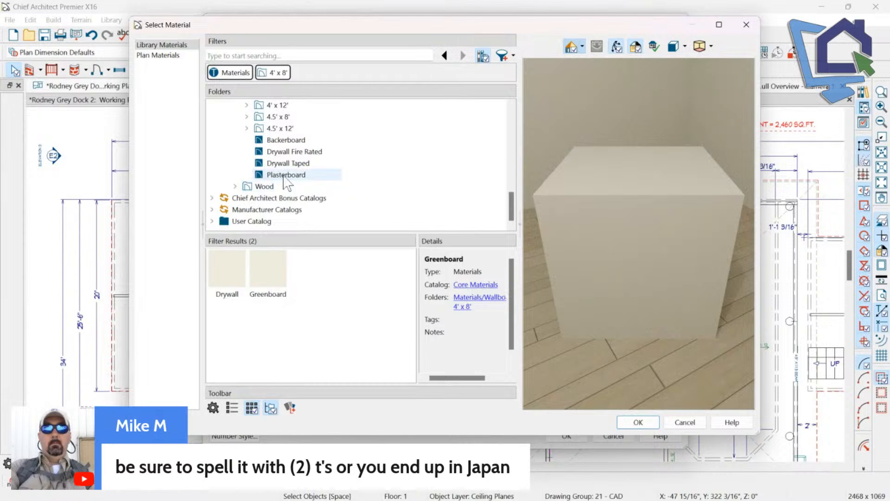
left_click(279, 151)
left_click(281, 128)
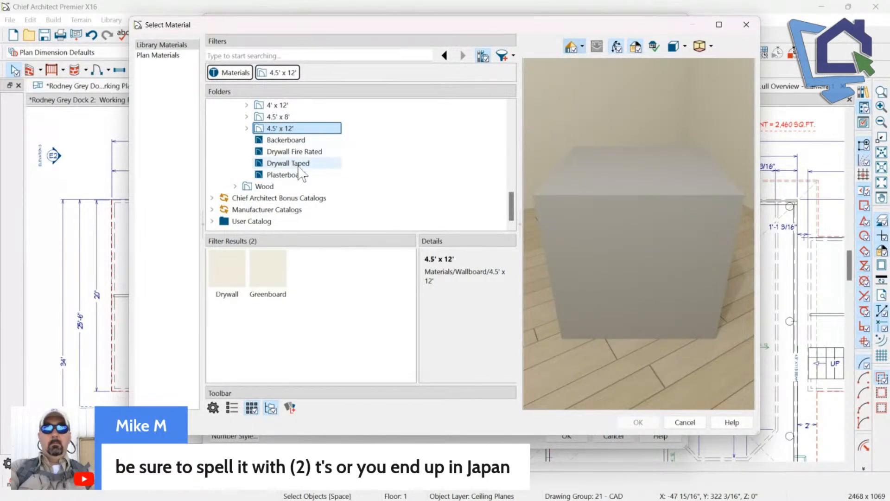
left_click(261, 187)
left_click(309, 274)
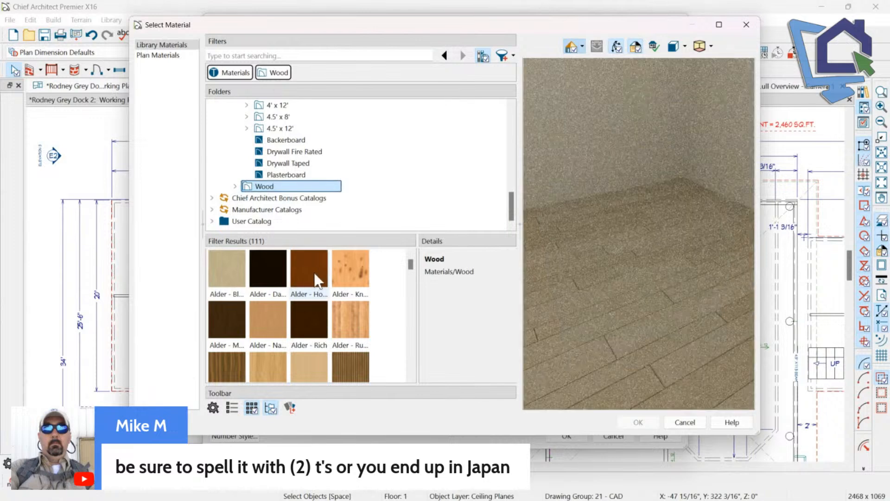
left_click(638, 422)
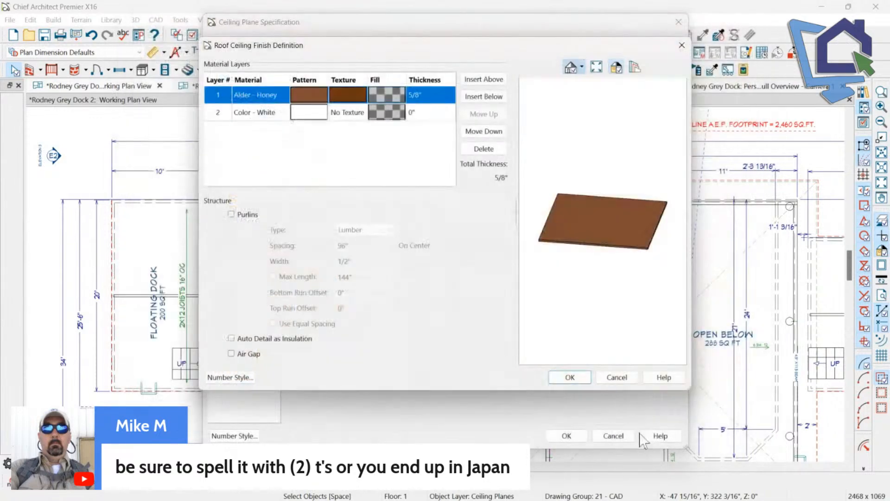
Confirm the Alder - Honey ceiling finish and apply the ceiling plane's specification.
left_click(575, 378)
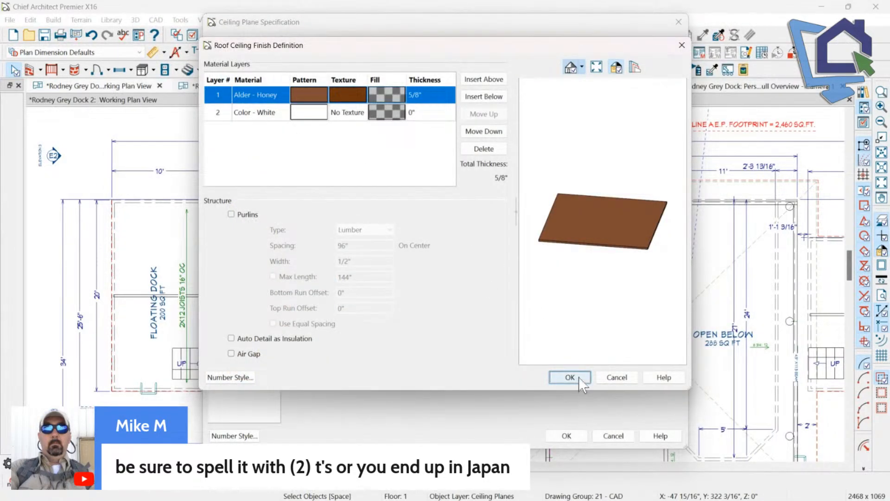
left_click(238, 54)
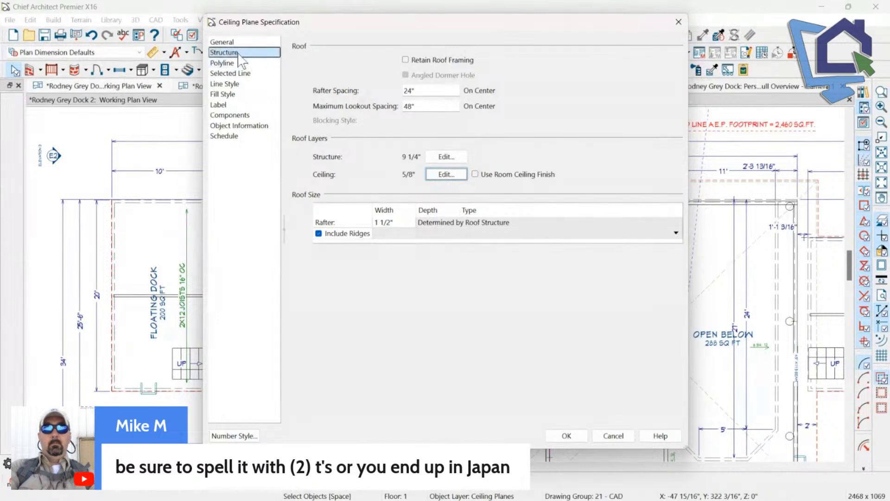
left_click(566, 431)
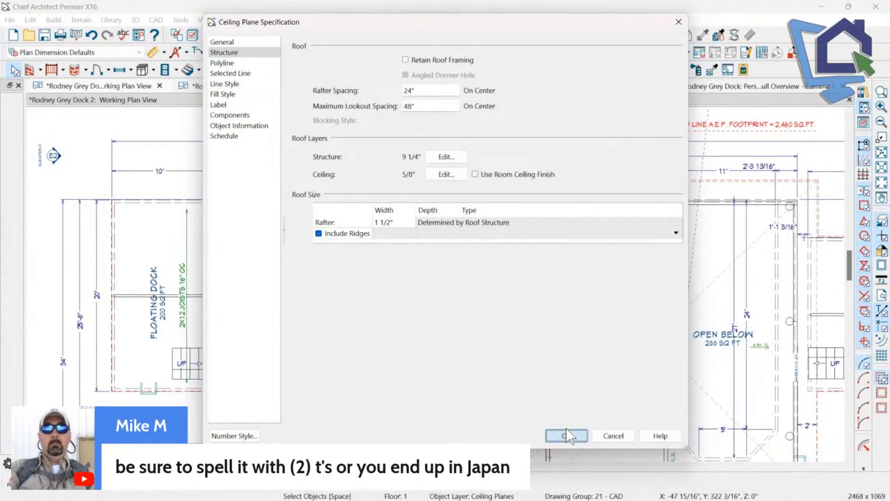
scroll(523, 123, "down", 1)
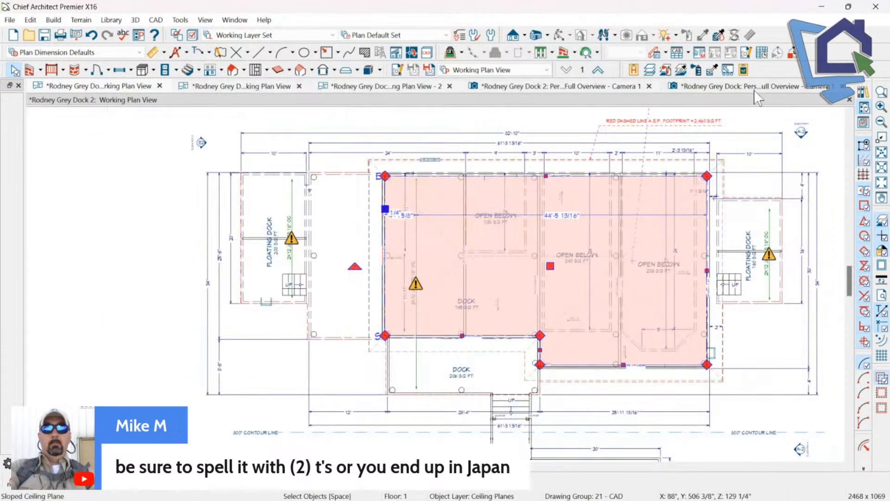
Switch to the first dock plan's perspective overview and inspect the roof's underside.
left_click(754, 88)
left_click(605, 211)
scroll(576, 155, "up", 2)
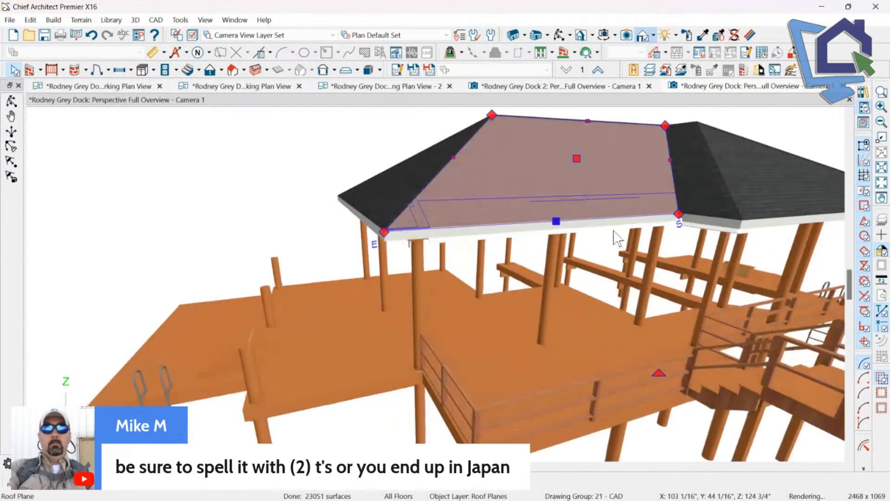
left_click(560, 37)
left_click_drag(585, 218, 605, 151)
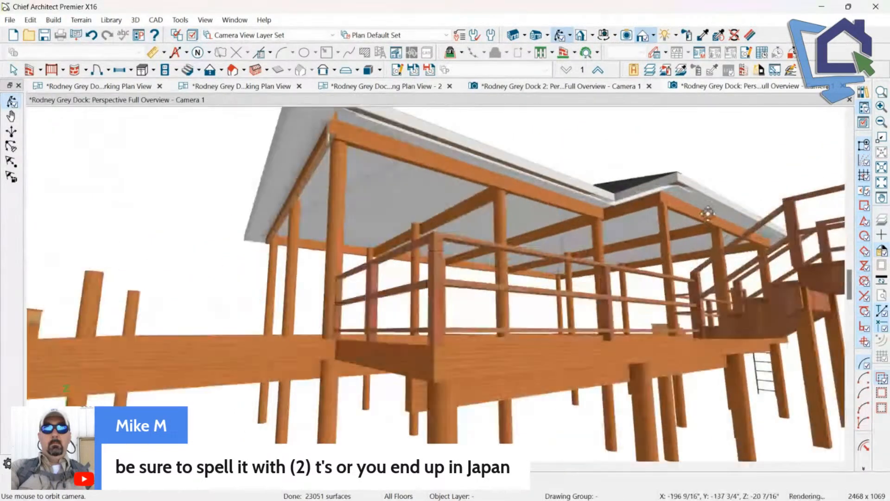
Return to the second dock plan and review the ceiling plane's finish layers in its structure settings.
left_click(105, 86)
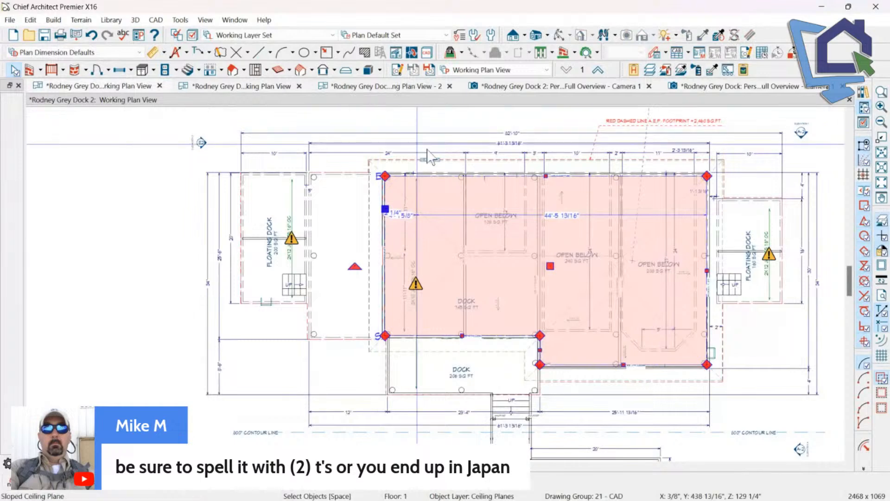
double_click(488, 221)
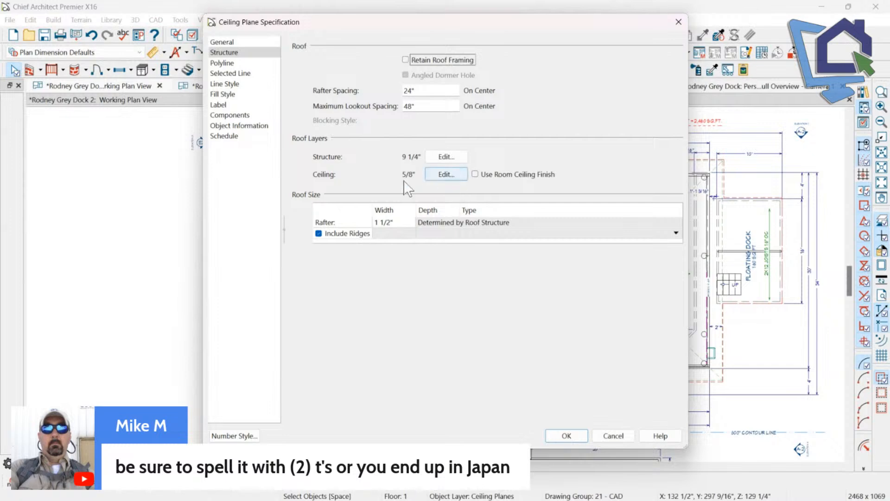
left_click(448, 177)
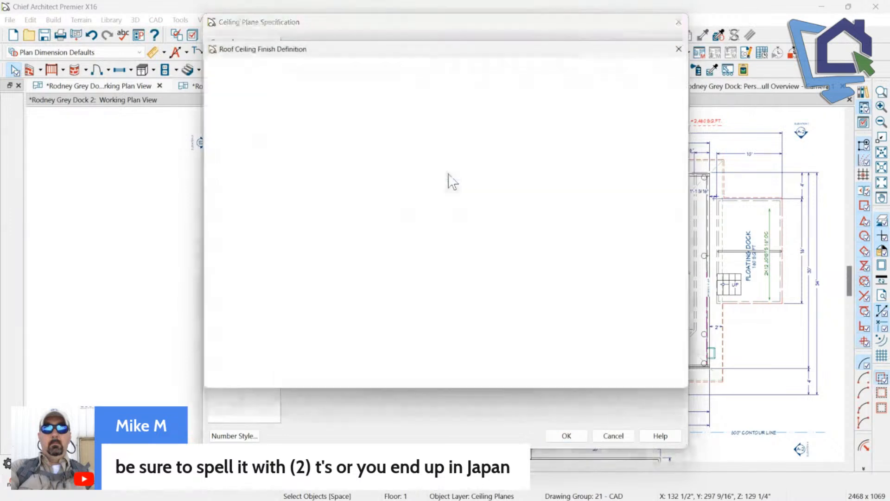
left_click_drag(433, 55, 476, 194)
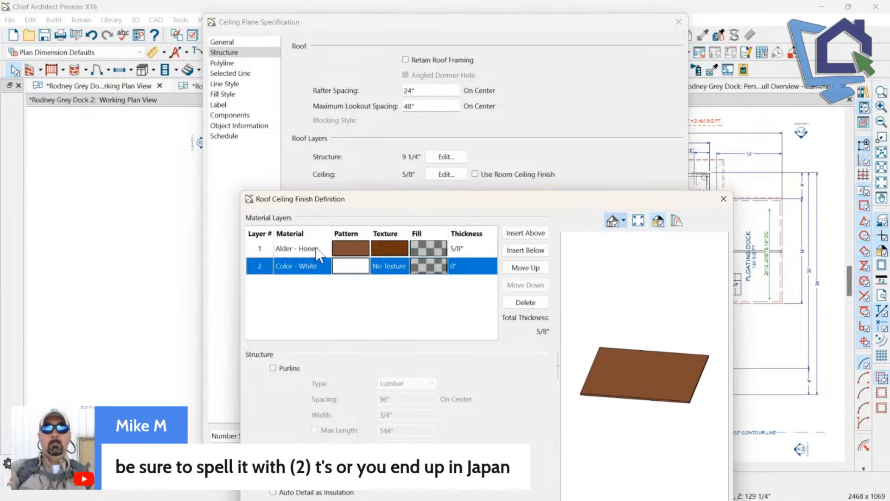
left_click_drag(464, 197, 412, 51)
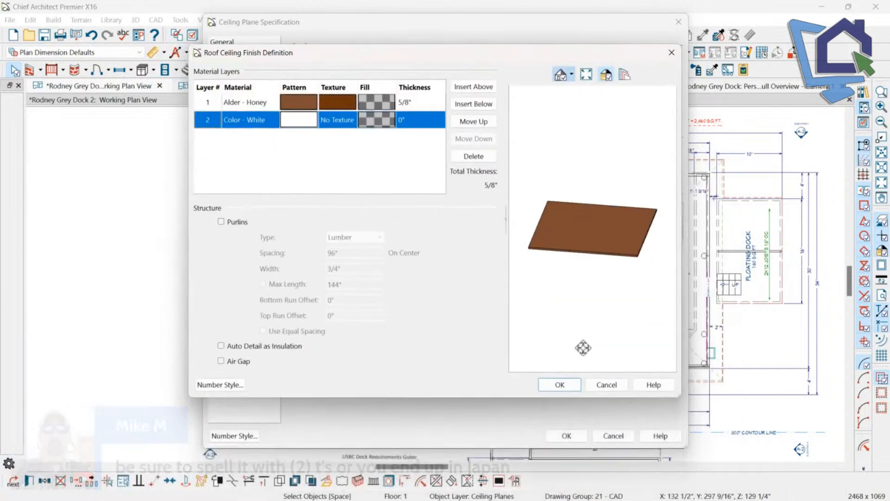
left_click(574, 385)
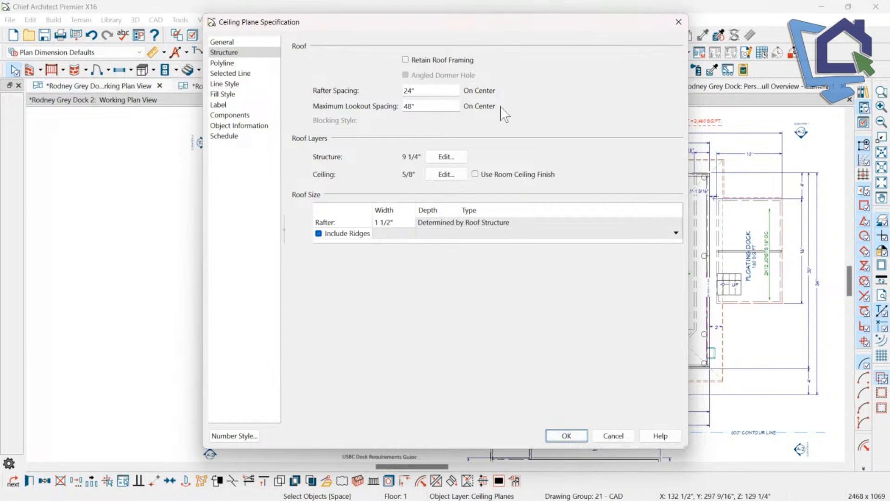
left_click(436, 174)
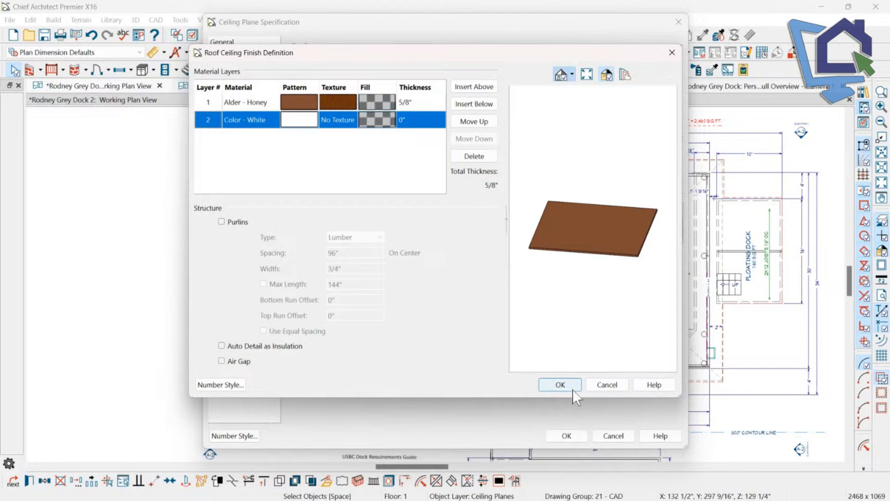
left_click(560, 384)
left_click(566, 435)
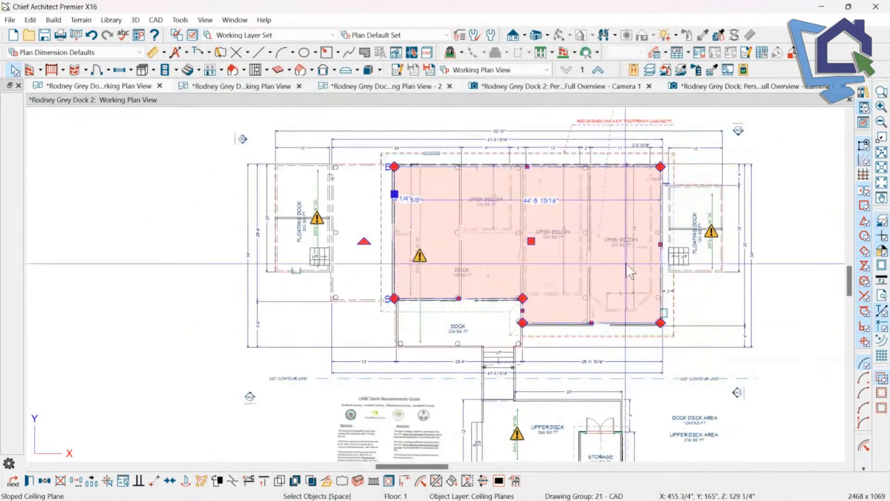
Create an orthographic full overview of the second dock plan and bring the underside of the dock roof into view.
left_click(547, 35)
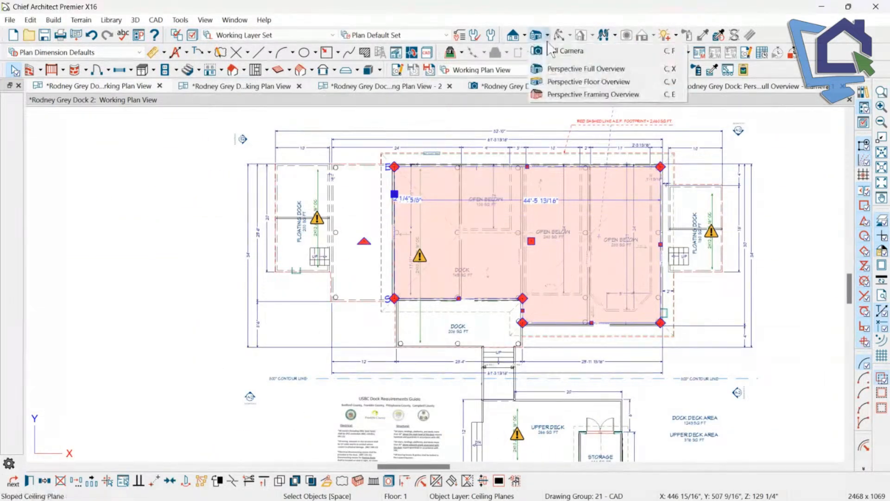
left_click(554, 69)
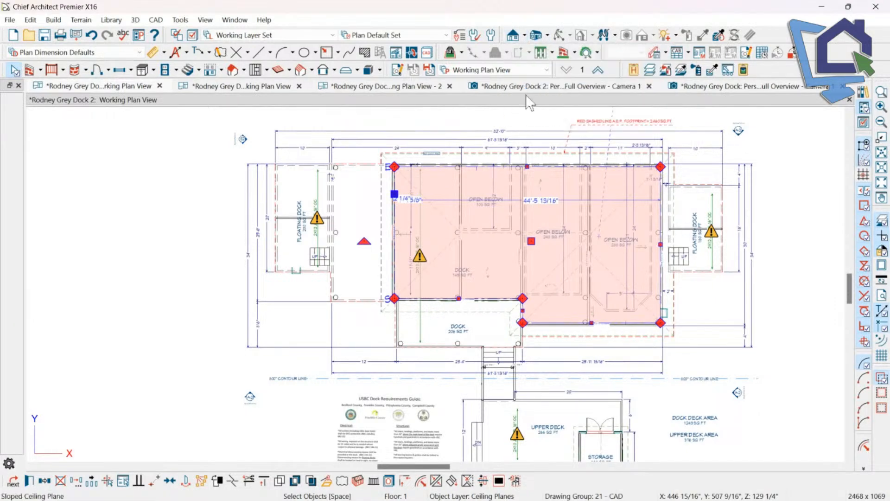
scroll(491, 225, "up", 2)
left_click_drag(432, 214, 4, 261)
scroll(354, 268, "up", 2)
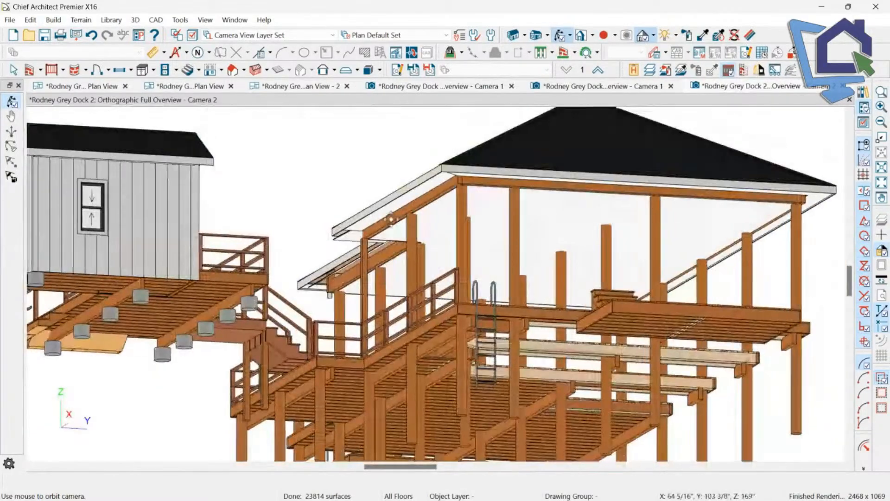
left_click(672, 227)
key("Escape")
left_click_drag(761, 272, 580, 220)
scroll(580, 220, "up", 2)
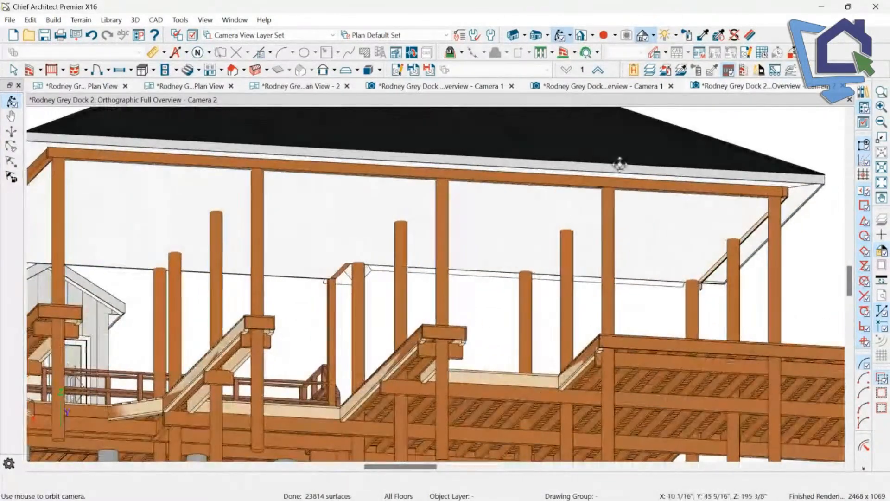
Render the orthographic overview with the Standard technique, with the roof's underside in view.
left_click(653, 35)
left_click(653, 52)
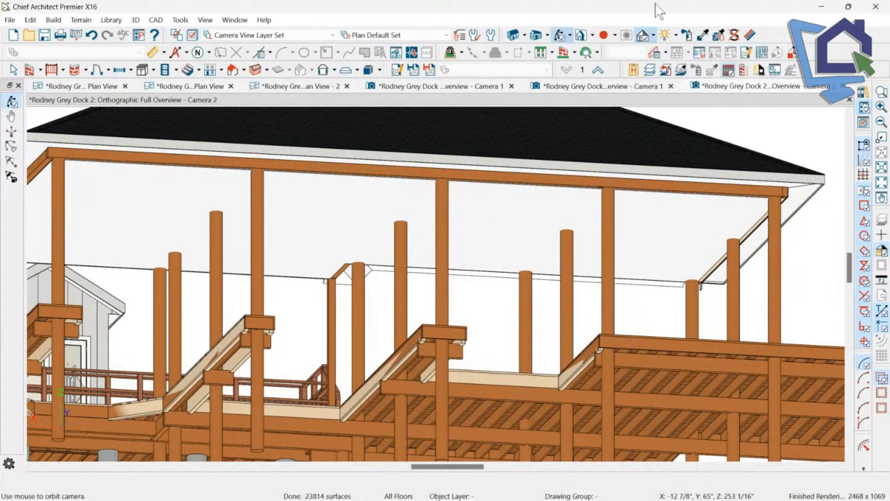
left_click(654, 35)
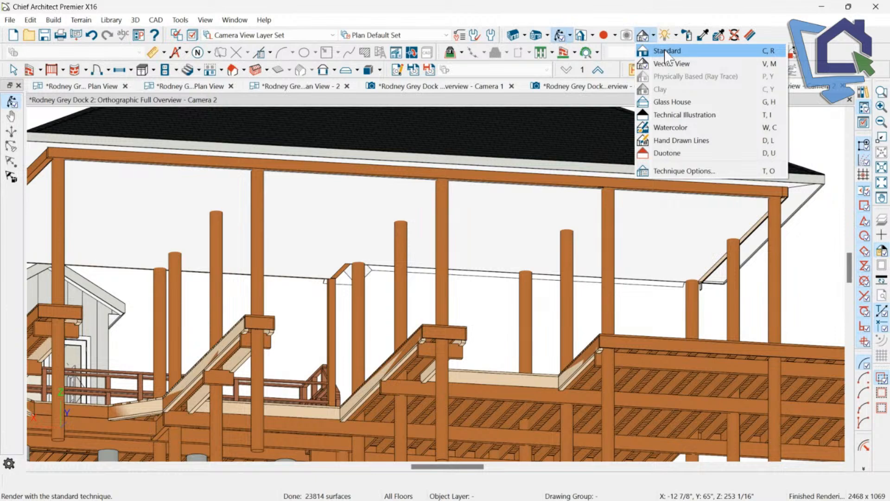
left_click(665, 51)
mouse_move(694, 239)
left_mouse_down()
mouse_move(604, 203)
mouse_move(618, 221)
mouse_move(681, 212)
mouse_move(693, 193)
left_mouse_up()
Select the ceiling plane in the orthographic overview and check its ceiling finish layers without changing them.
left_click(558, 195)
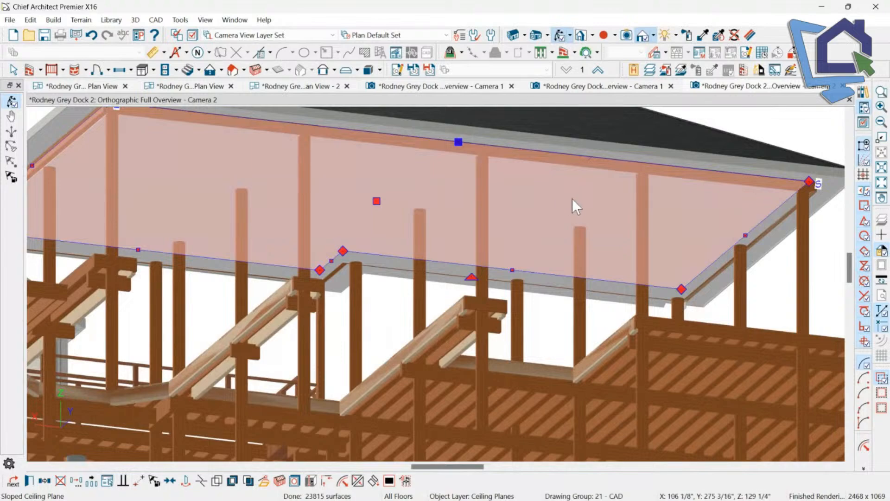
double_click(585, 200)
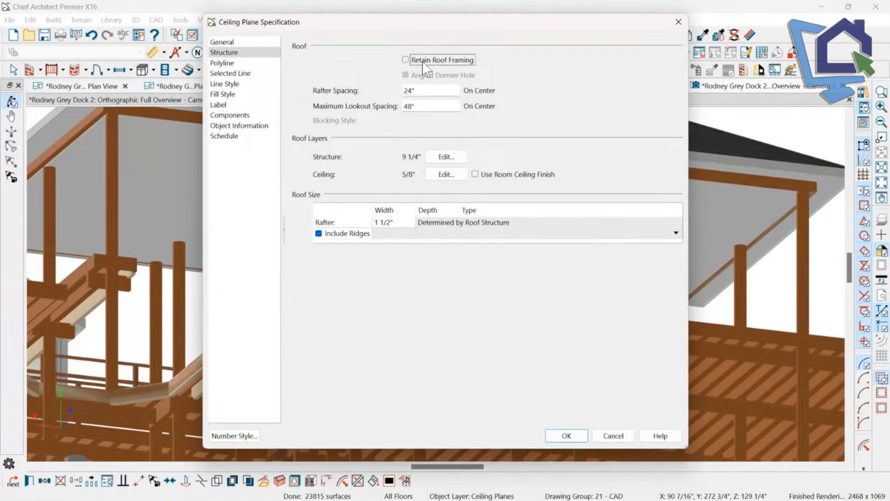
left_click(453, 178)
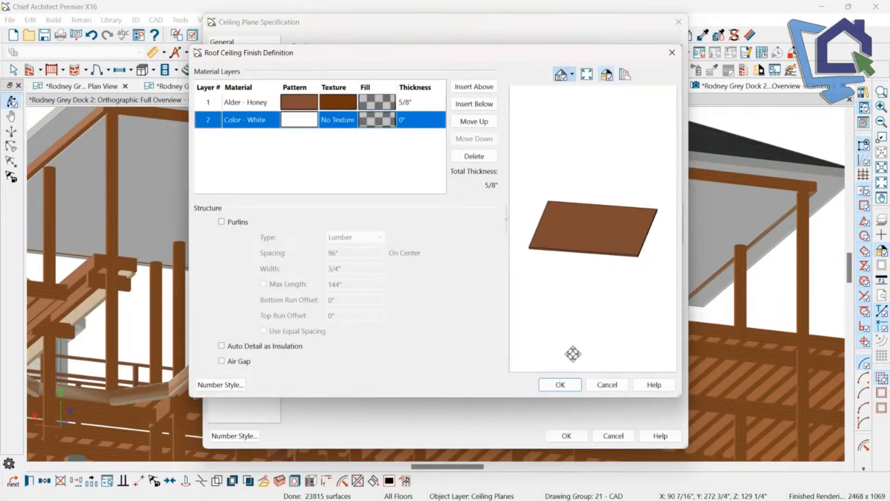
left_click(605, 384)
left_click(612, 434)
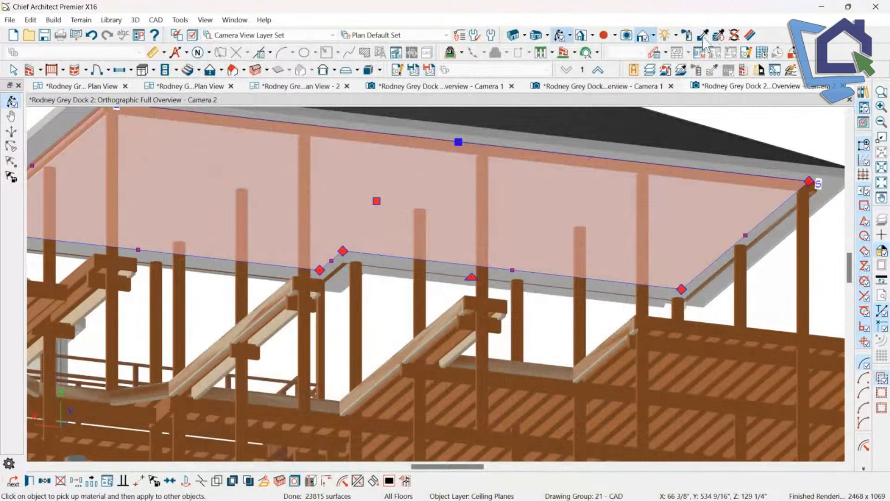
Pick up the CA-B Pressure Treated Lumber material from the roof beam and apply it to the ceiling plane.
left_click(702, 36)
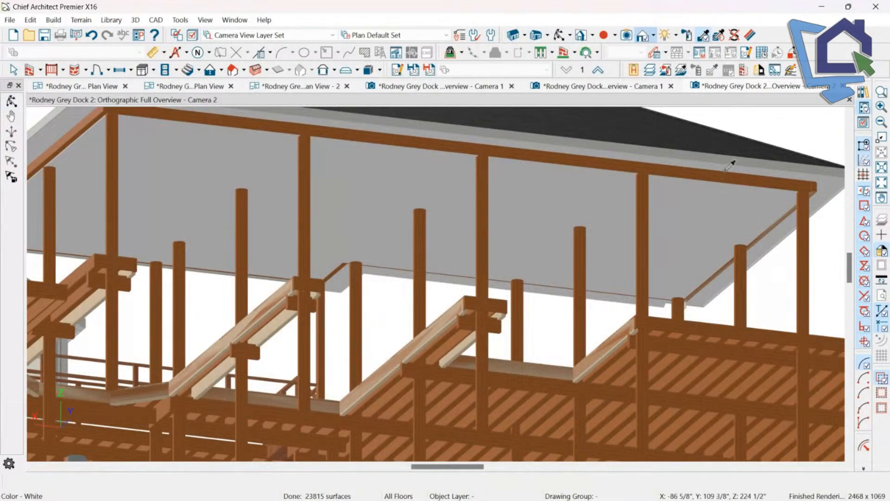
left_click(729, 165)
left_click(724, 297)
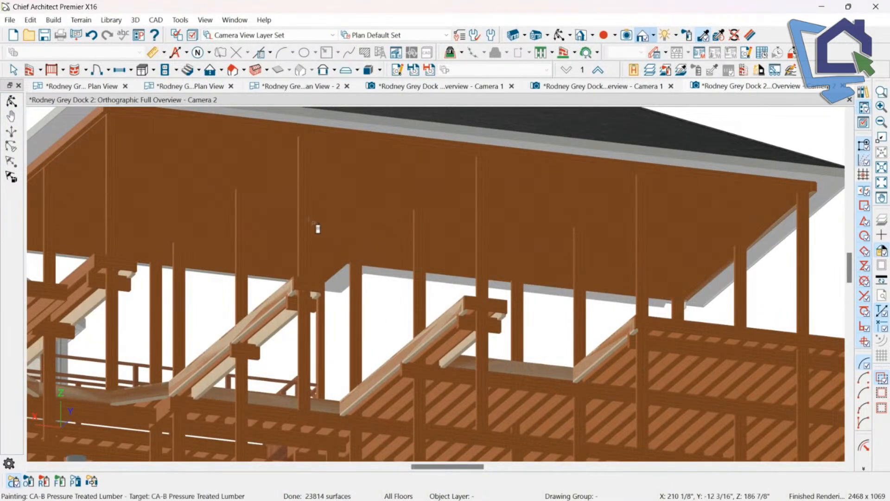
Inspect the repainted ceiling and the dock roof from several sides, and close the orthographic overview.
left_click(560, 35)
left_click_drag(587, 192, 477, 183)
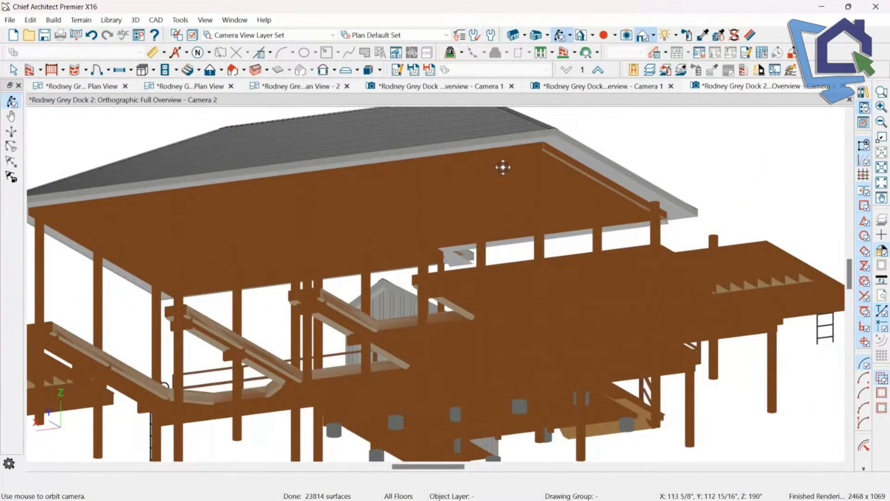
left_click_drag(337, 120, 401, 241)
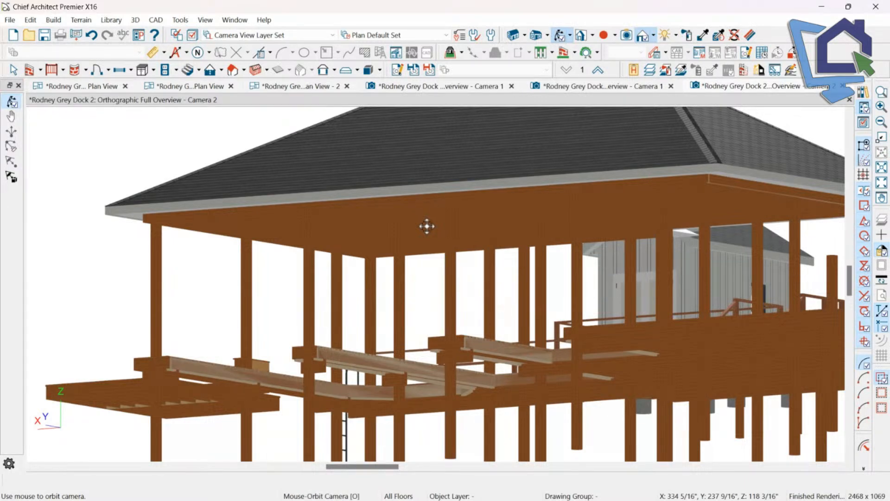
left_click_drag(427, 226, 453, 159)
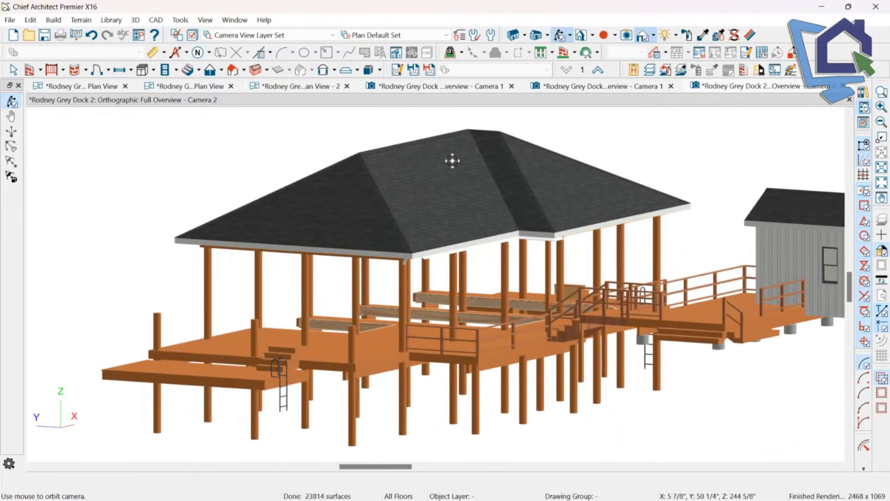
left_click(849, 99)
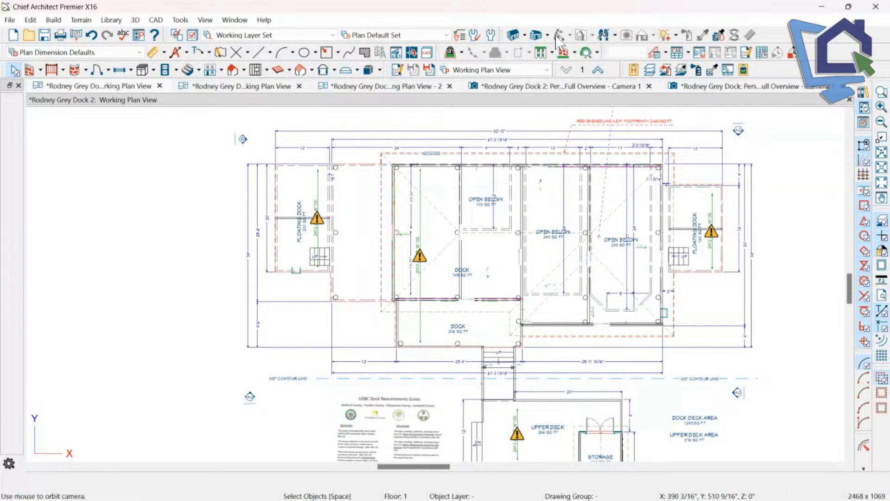
Create a perspective full overview of the second dock plan and inspect the roof from below and above.
left_click(537, 36)
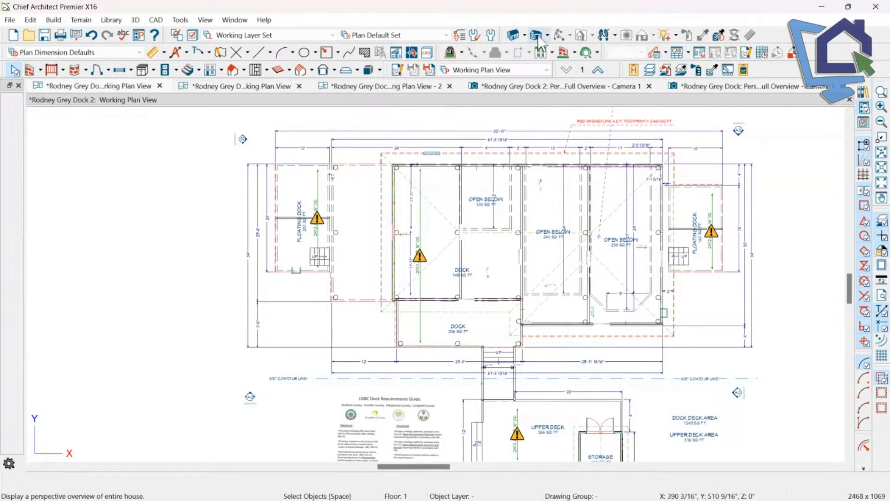
left_click_drag(448, 211, 380, 249)
scroll(399, 215, "up", 8)
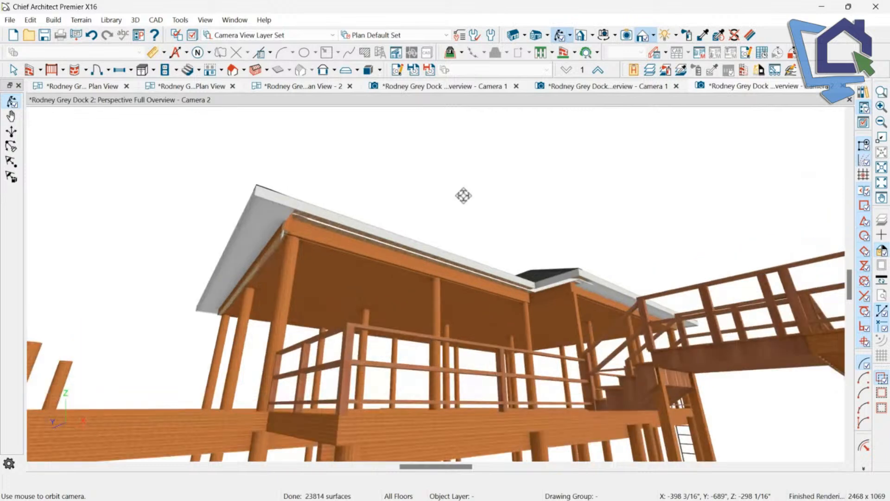
left_click_drag(464, 196, 584, 270)
left_click(406, 187)
left_click_drag(406, 188, 447, 291)
Select the large Dock room in the perspective overview and return to the second dock plan's working plan view.
left_click(448, 292)
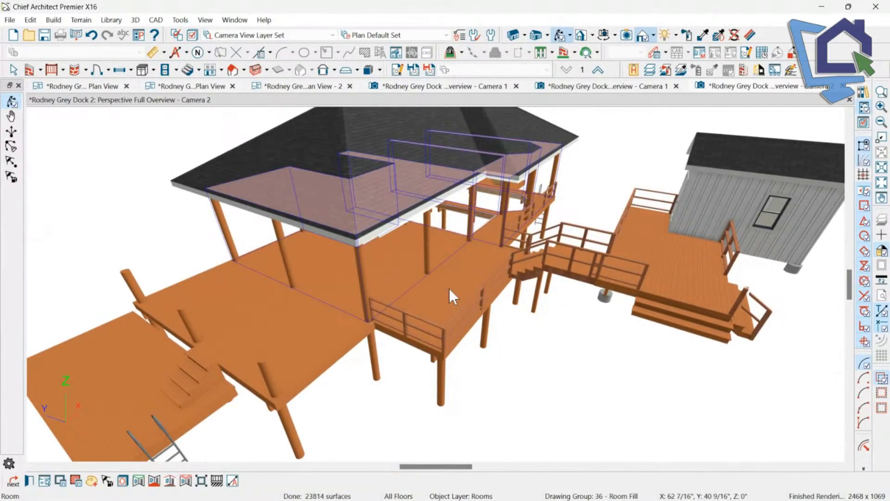
right_click(444, 312)
key("Escape")
key("Escape")
left_click(480, 277)
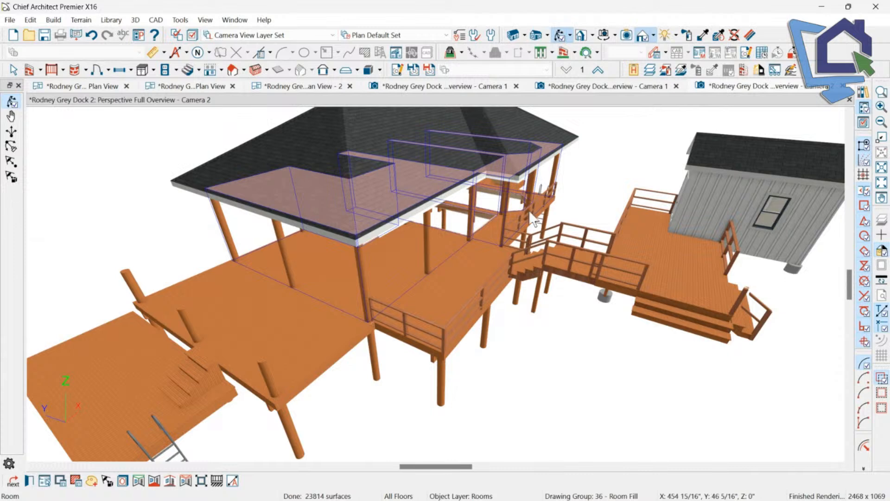
left_click(116, 87)
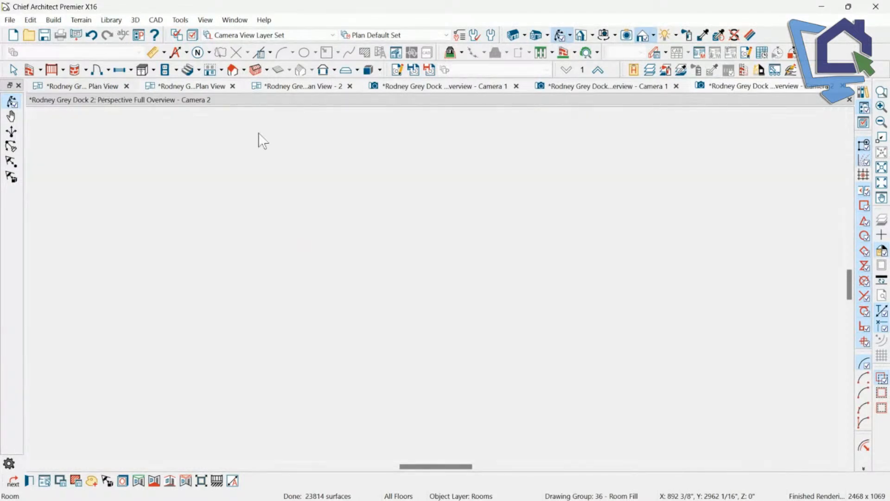
Turn off Roof Over This Room for the smaller Dock room in the second dock plan.
left_click(461, 330)
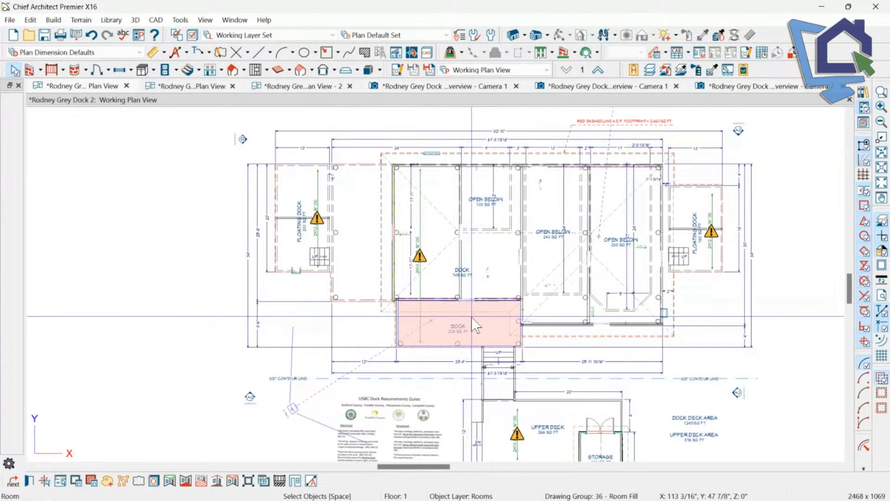
double_click(472, 319)
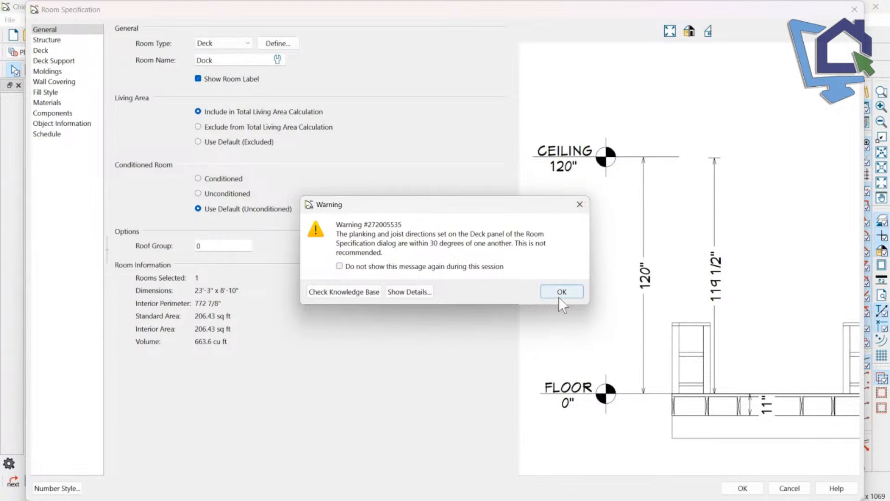
left_click(561, 292)
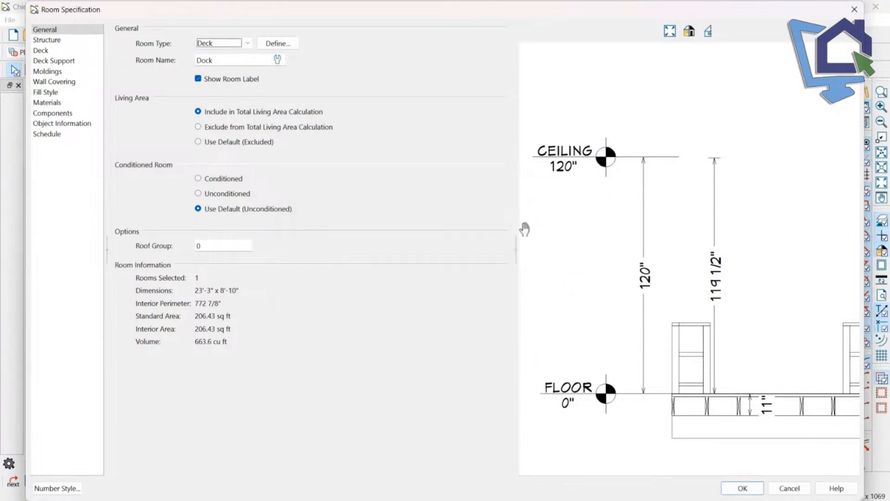
left_click(46, 40)
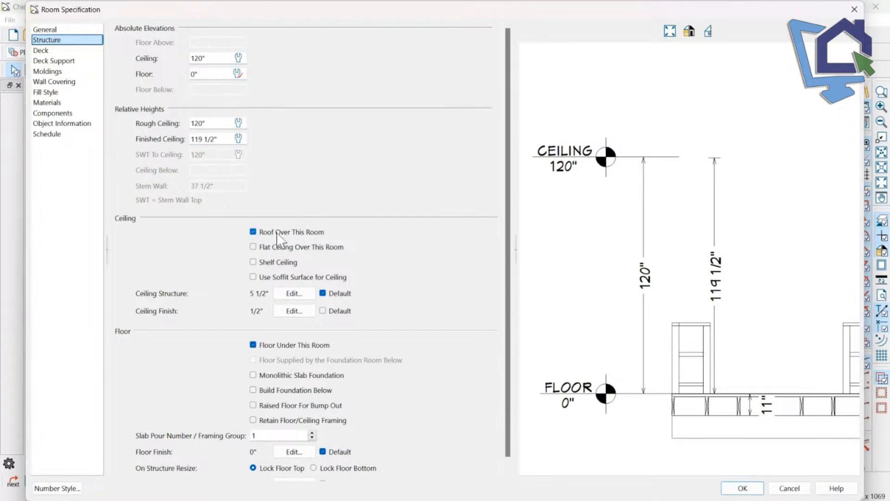
left_click(306, 233)
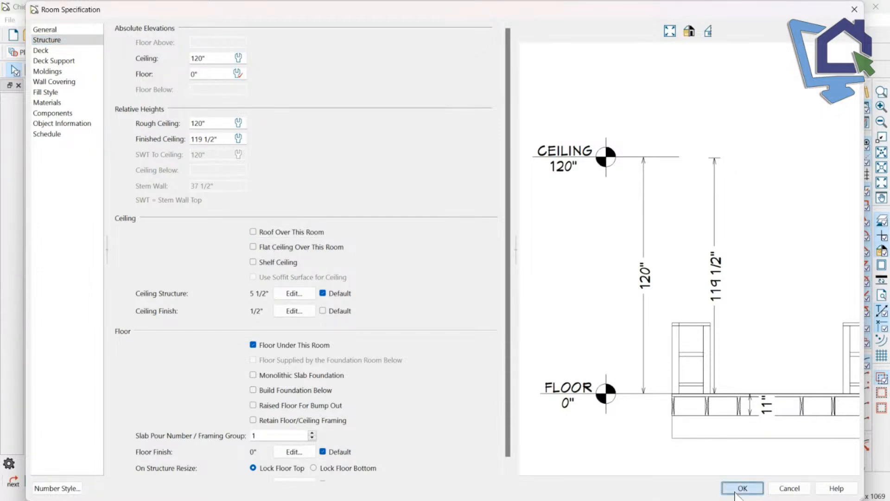
left_click(742, 488)
Inspect the ceiling and roof edge above the smaller Dock room from several angles in the perspective overview.
left_click(760, 86)
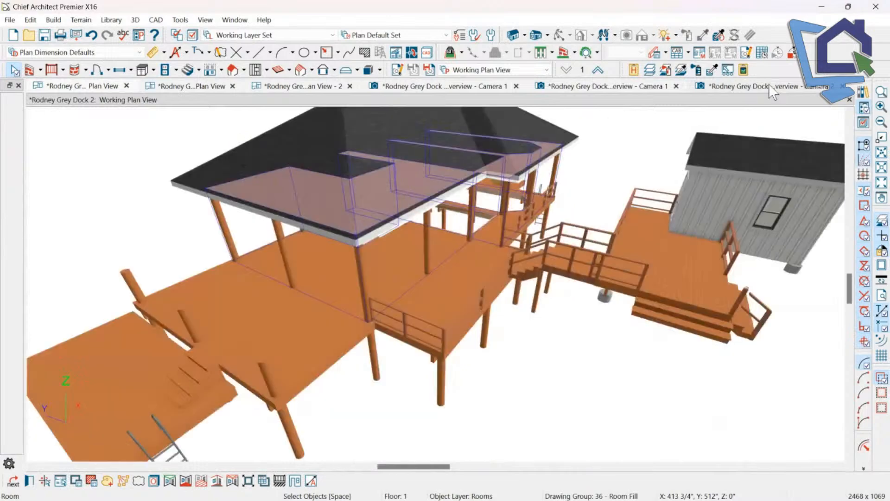
left_click_drag(487, 181, 312, 163)
left_click_drag(454, 196, 541, 322)
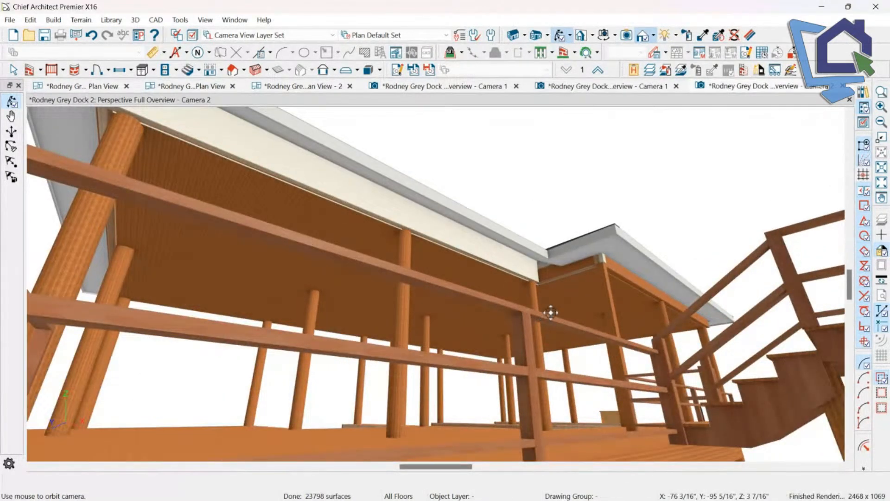
left_click_drag(488, 236, 394, 306)
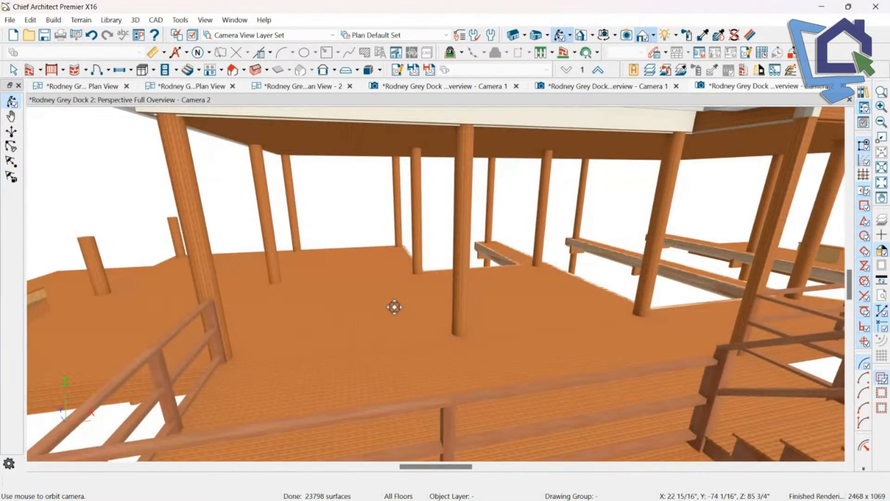
left_click_drag(513, 333, 507, 312)
Open the specification of the dock's roof plane, change a setting among its options and apply it.
left_click(497, 182)
double_click(496, 182)
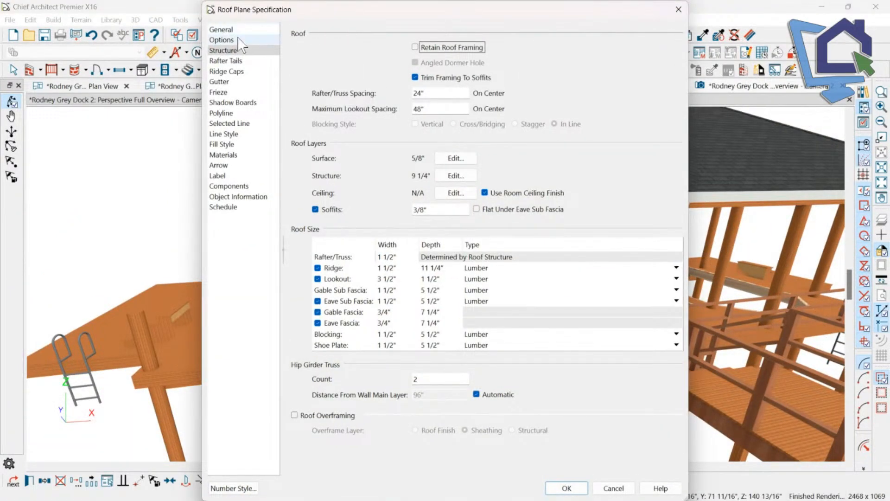
left_click(234, 41)
left_click(351, 75)
left_click(570, 489)
Inspect the dock roof's eaves and ceiling from below, and select the smaller Dock room in the working plan view.
left_click_drag(550, 295, 563, 214)
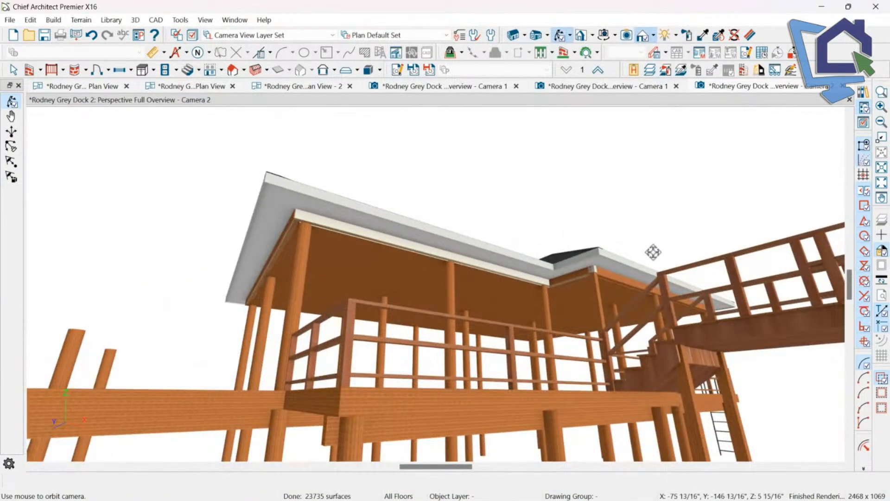
left_click_drag(646, 242, 404, 197)
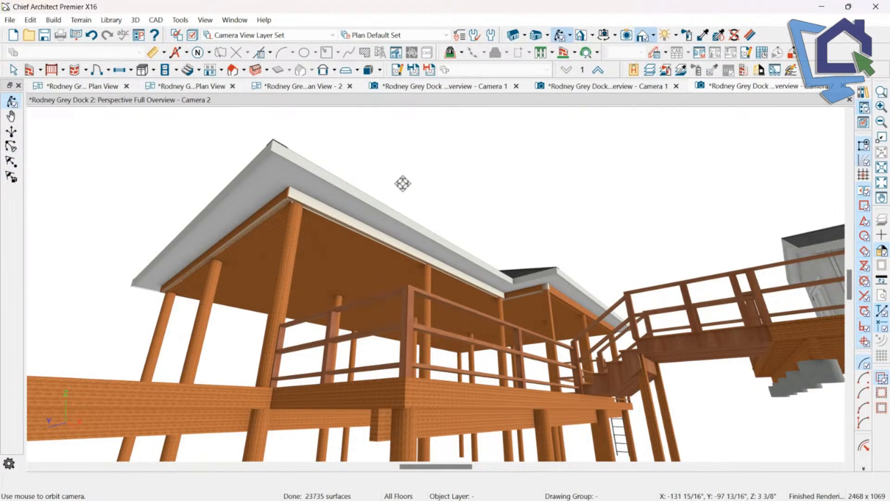
left_click_drag(399, 192, 388, 278)
left_click(133, 89)
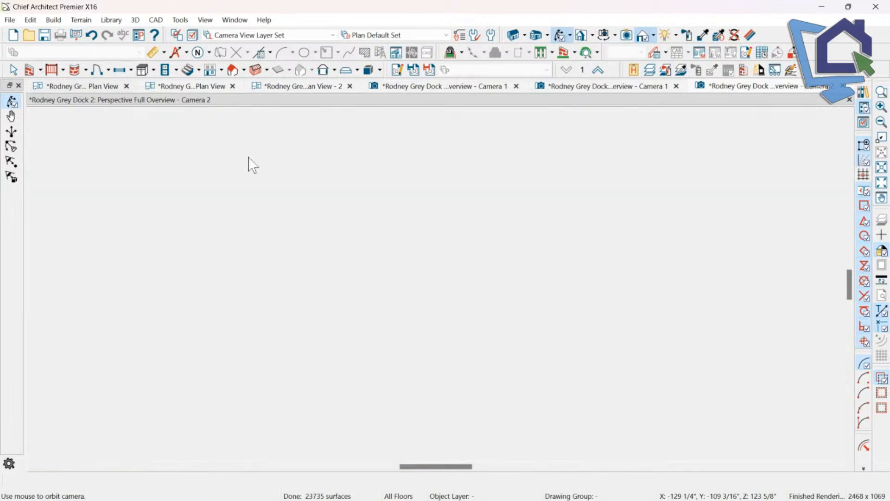
left_click(482, 327)
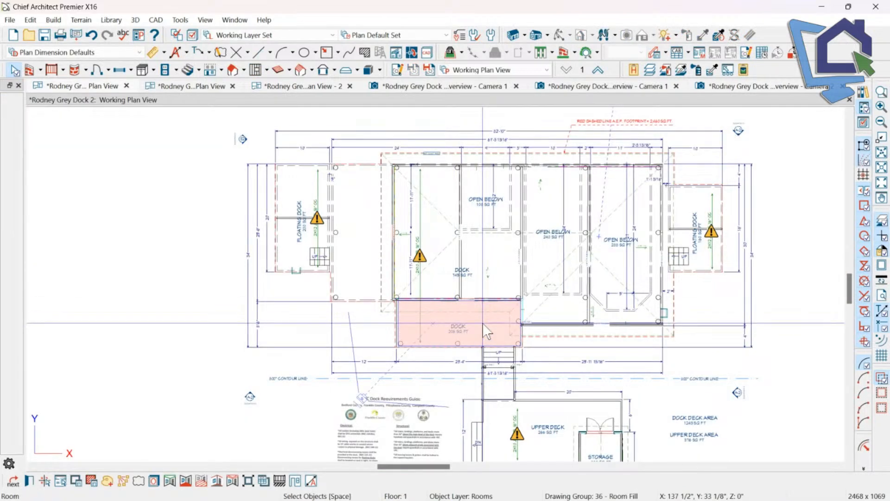
Enable Roof Over This Room in the structure settings of the 206 sq ft dock room.
double_click(482, 322)
left_click(551, 292)
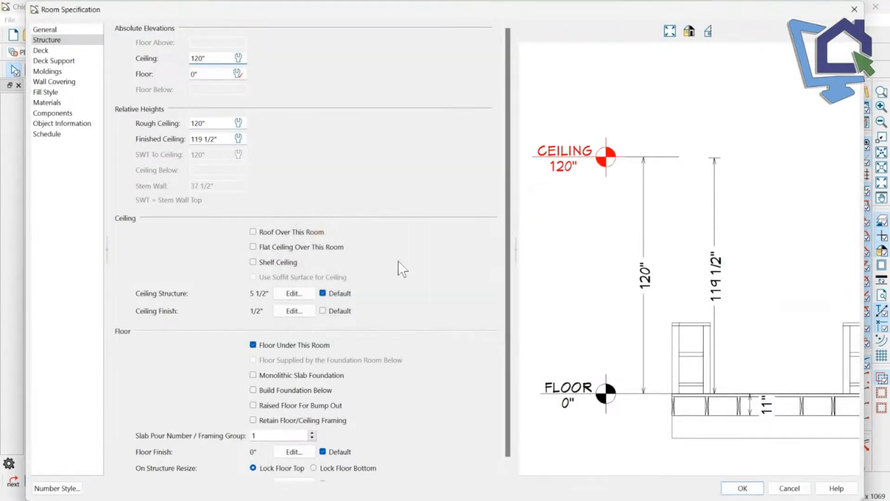
left_click(255, 231)
left_click(742, 488)
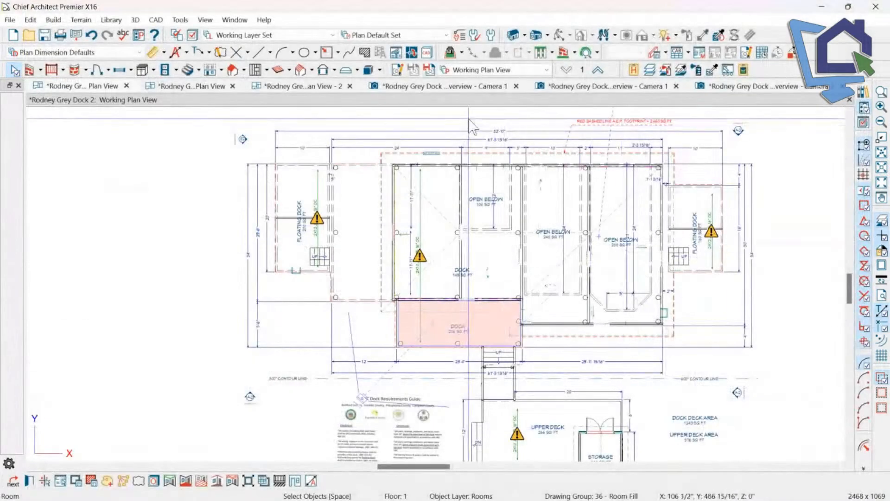
Inspect the dock's roof, ceiling and railings from several angles in the Camera 2 perspective overview, and close that view.
left_click(745, 86)
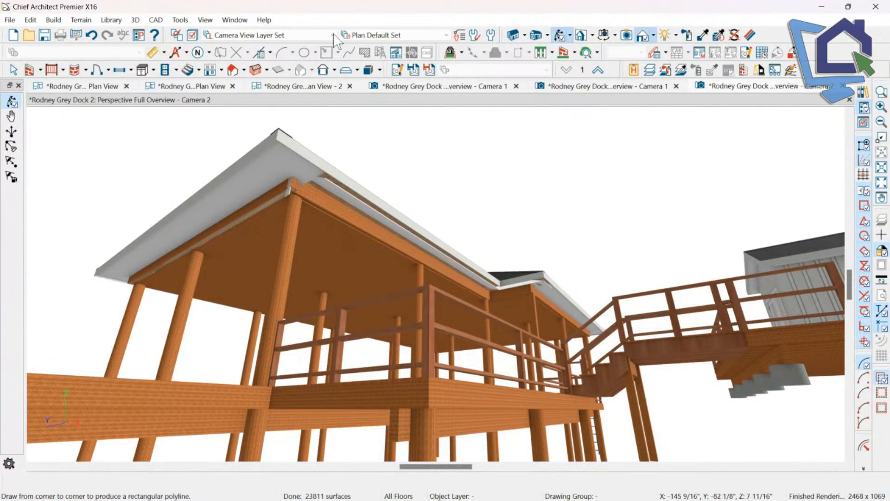
left_click_drag(481, 163, 497, 175)
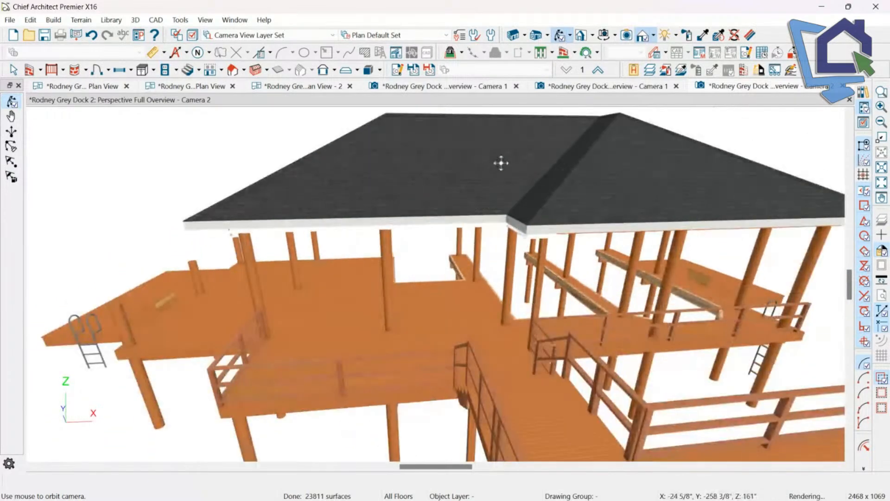
left_click(500, 162)
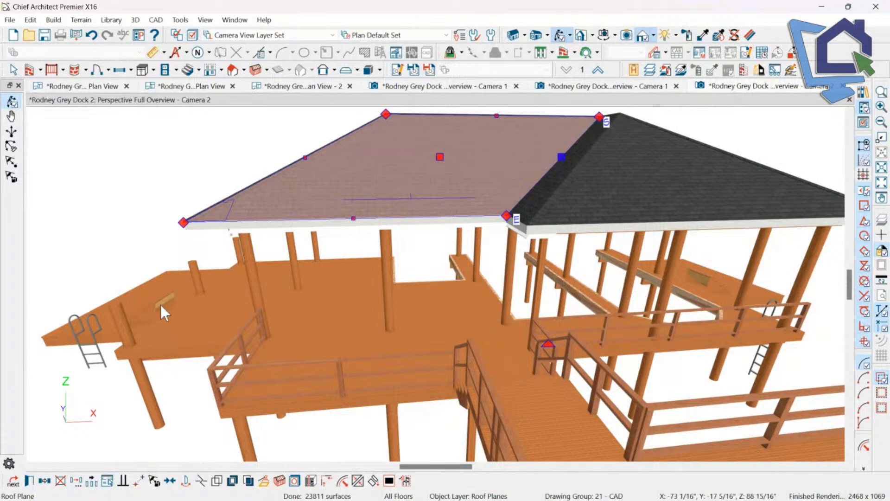
left_click_drag(162, 304, 115, 175)
left_click(116, 175)
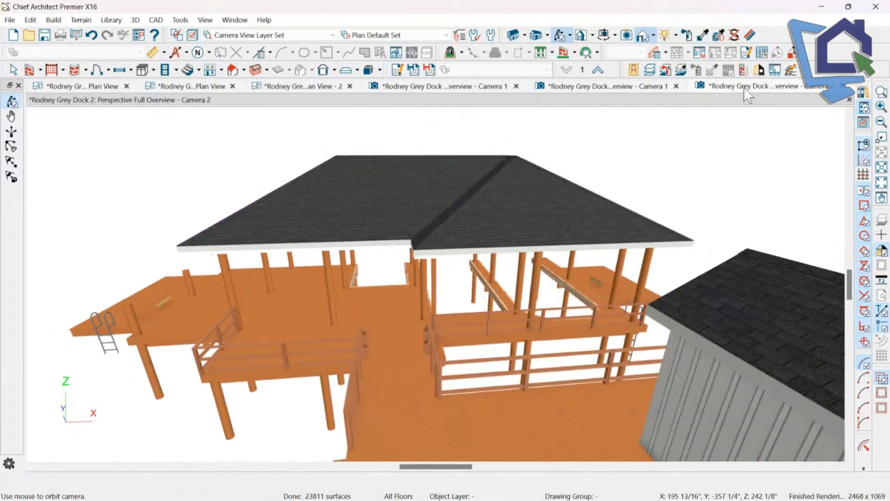
left_click(849, 99)
scroll(200, 232, "down", 2)
scroll(593, 160, "up", 2)
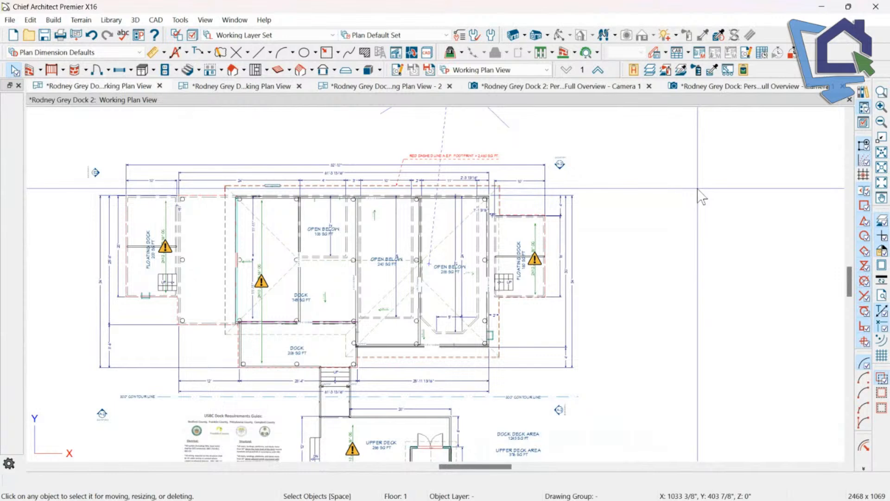
scroll(709, 209, "down", 2)
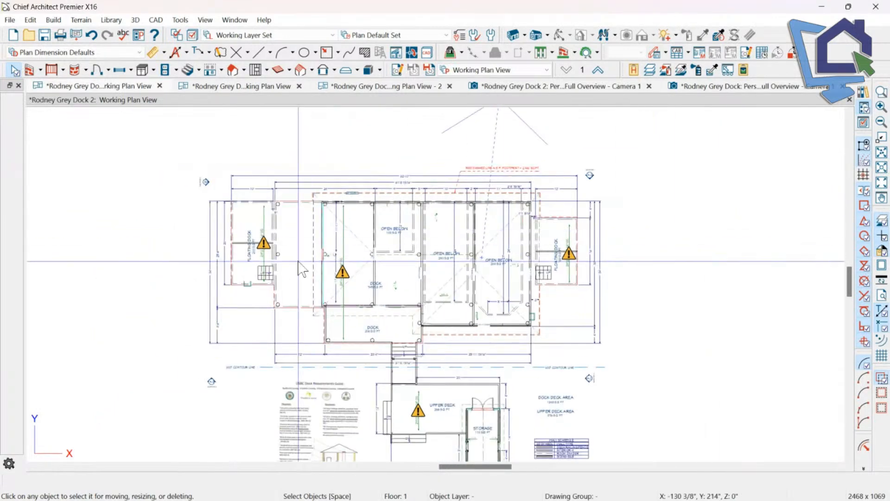
scroll(297, 259, "up", 4)
scroll(620, 149, "up", 1)
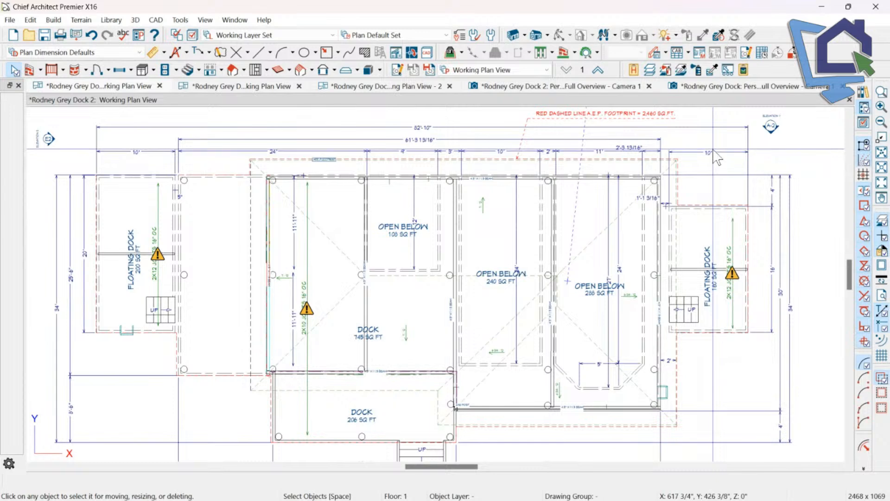
scroll(717, 146, "down", 1)
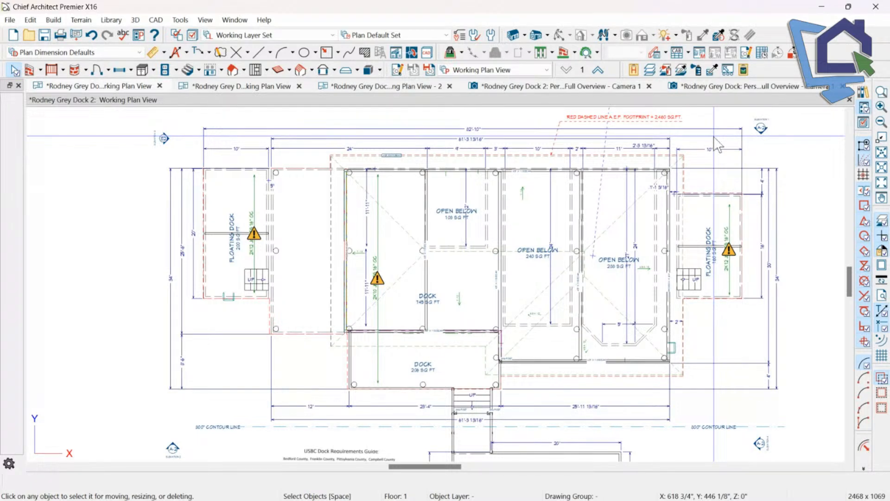
Close both Camera 1 perspective overviews and the second working plan view of the original dock plan.
left_click(766, 85)
left_click(842, 86)
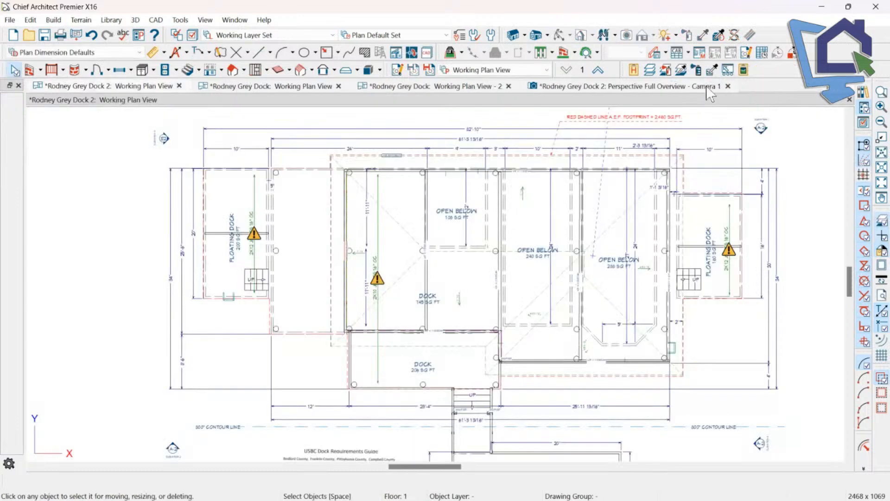
left_click(728, 86)
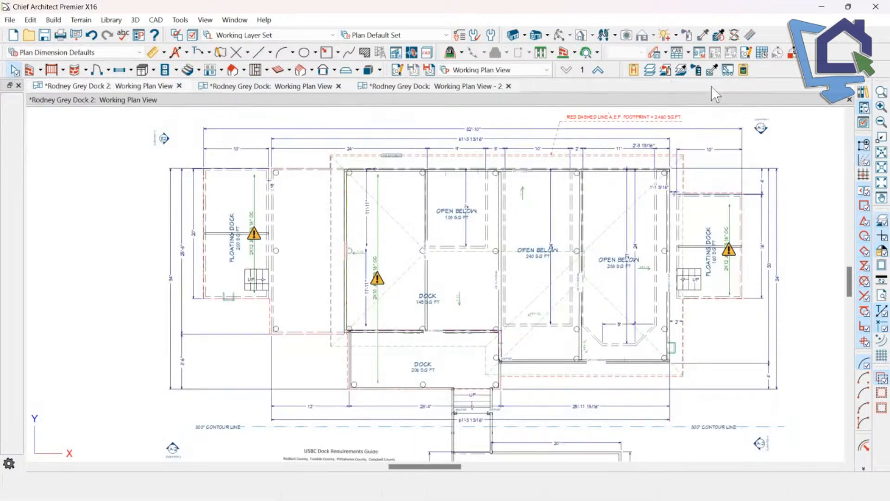
left_click(509, 86)
left_click(461, 280)
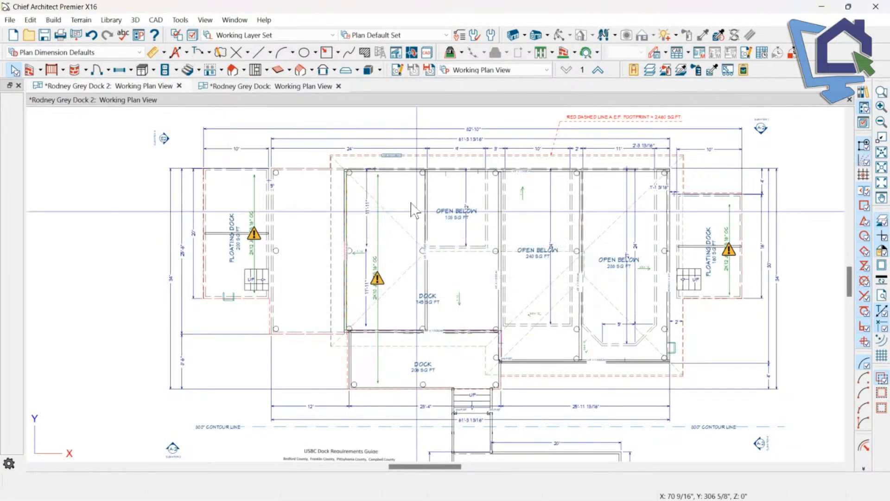
Close the original dock plan and save it in the current version format, keeping only the Dock 2 plan open.
left_click(339, 86)
left_click(468, 272)
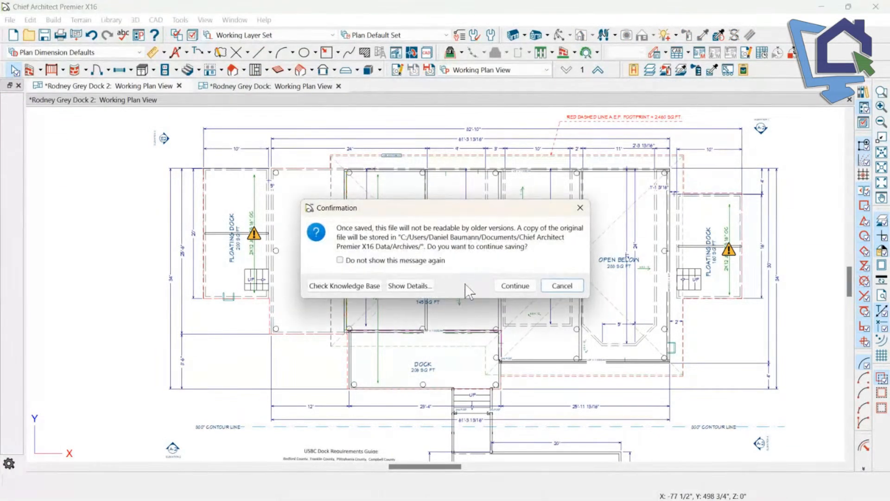
left_click(524, 286)
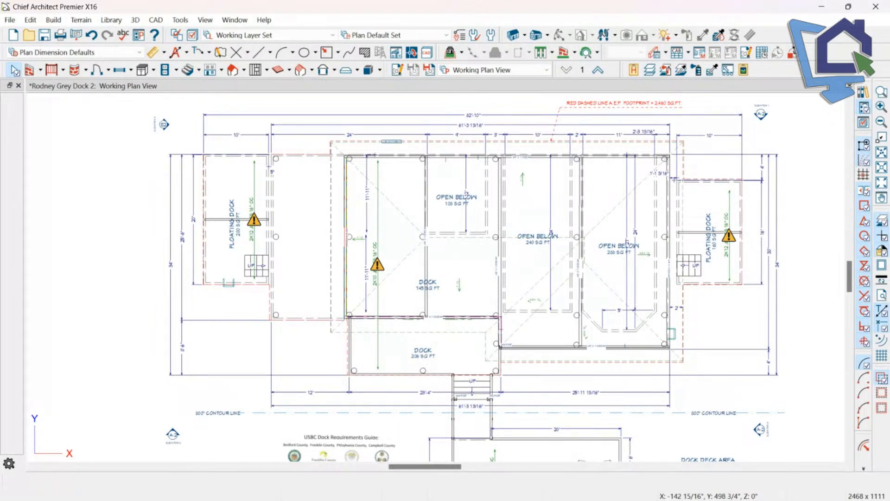
key("alt+Tab")
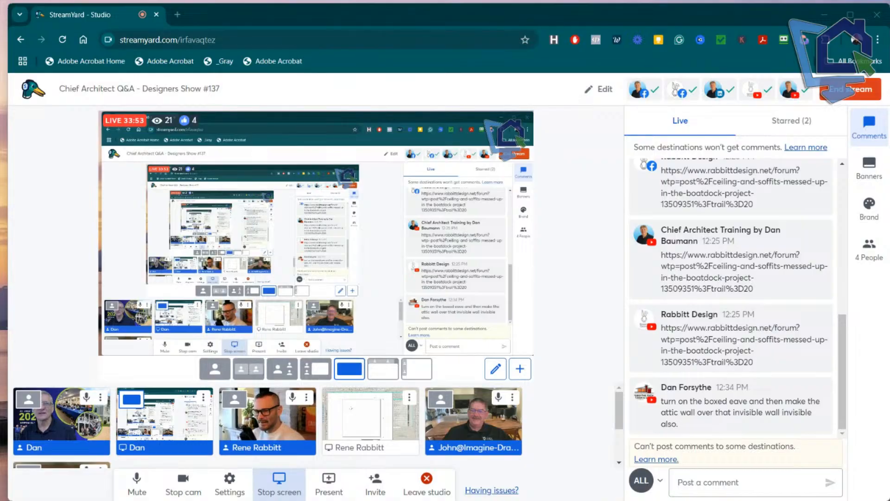
key("alt+Tab")
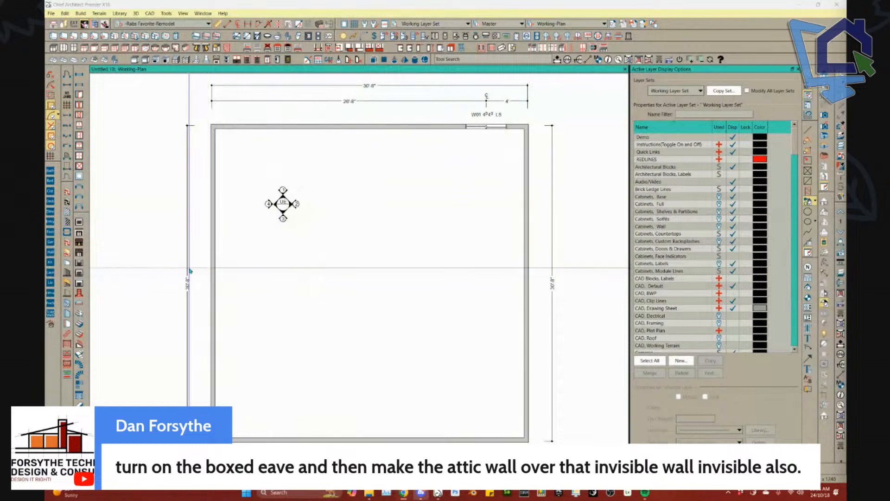
Place a straight staircase inside the rectangular room and add a Follow Stairs railing along its right side.
scroll(205, 267, "up", 2)
scroll(190, 288, "up", 2)
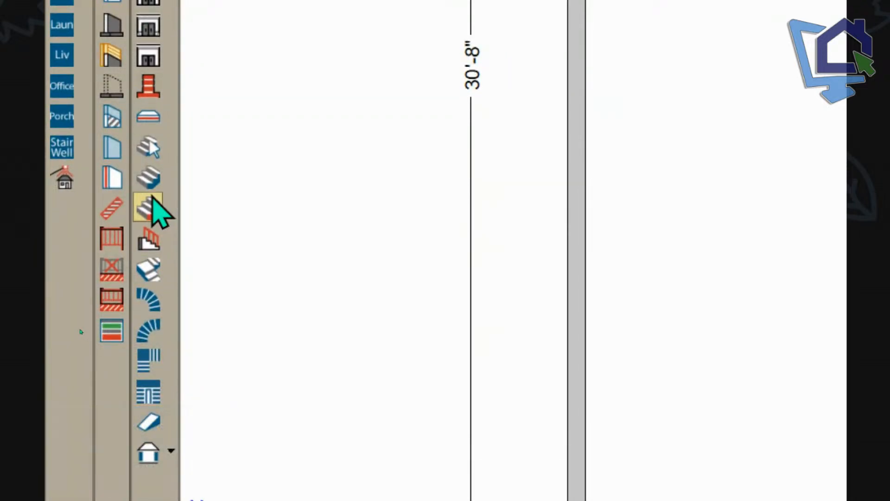
left_click(152, 199)
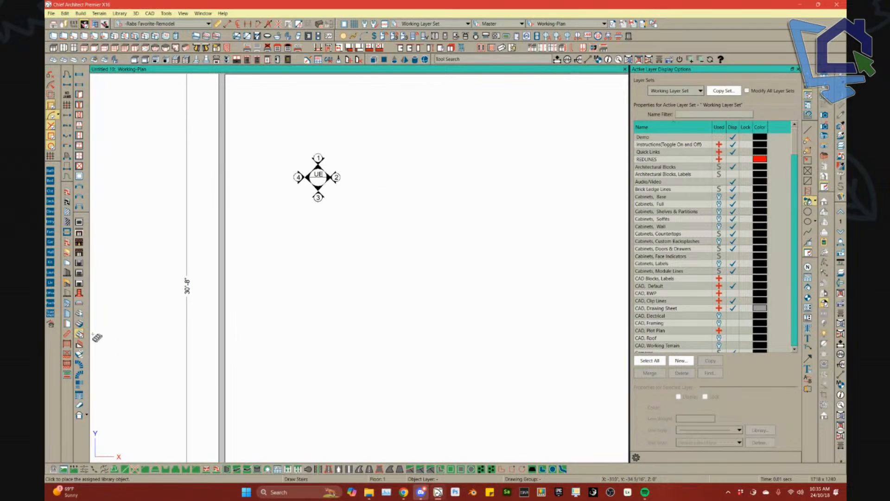
left_click(460, 297)
left_click(485, 295)
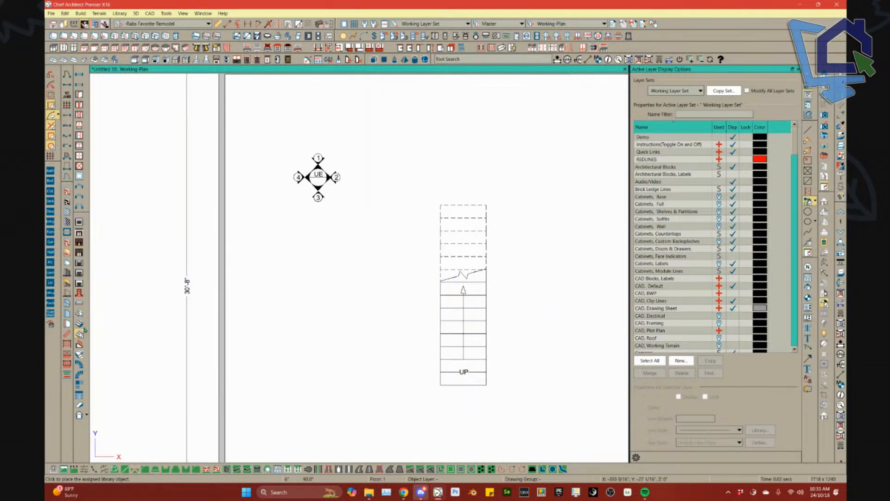
left_click(79, 343)
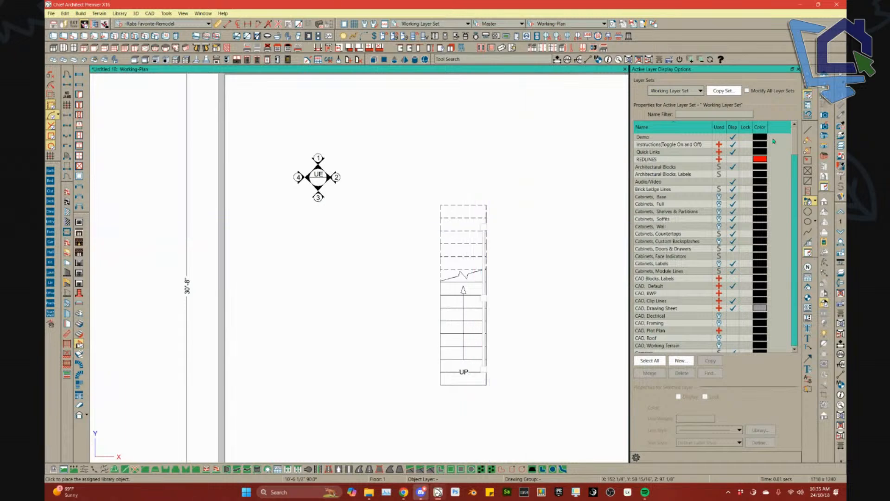
Create a Full Camera view aimed at the staircase and view its railing from both sides.
left_click(823, 116)
left_click_drag(590, 173, 485, 264)
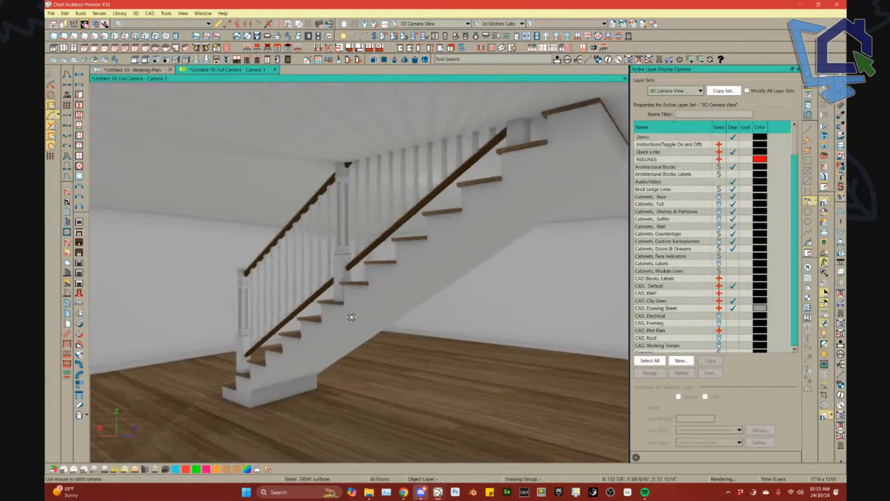
left_click_drag(351, 316, 405, 343)
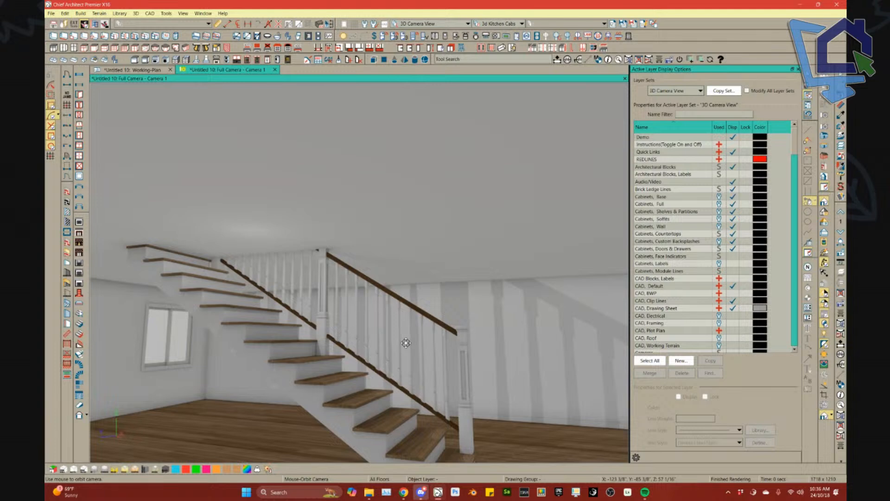
Examine the Rail Style settings of the railing that follows the staircase.
left_click(468, 365)
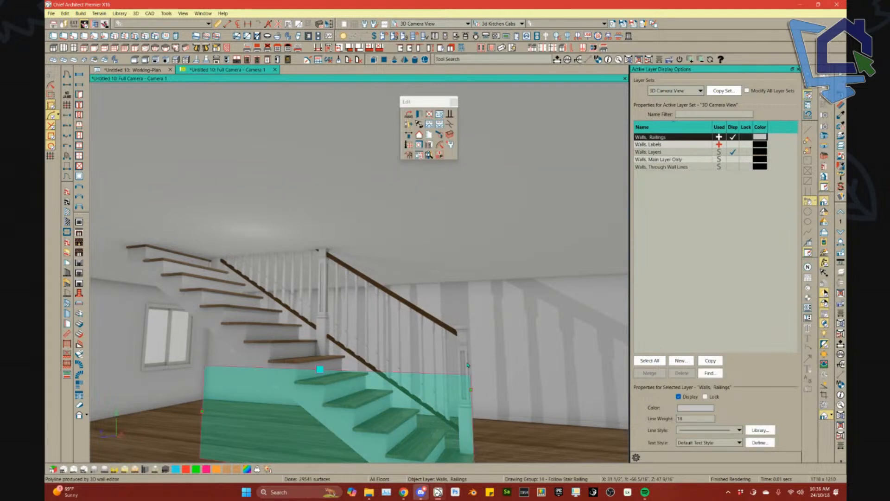
double_click(468, 364)
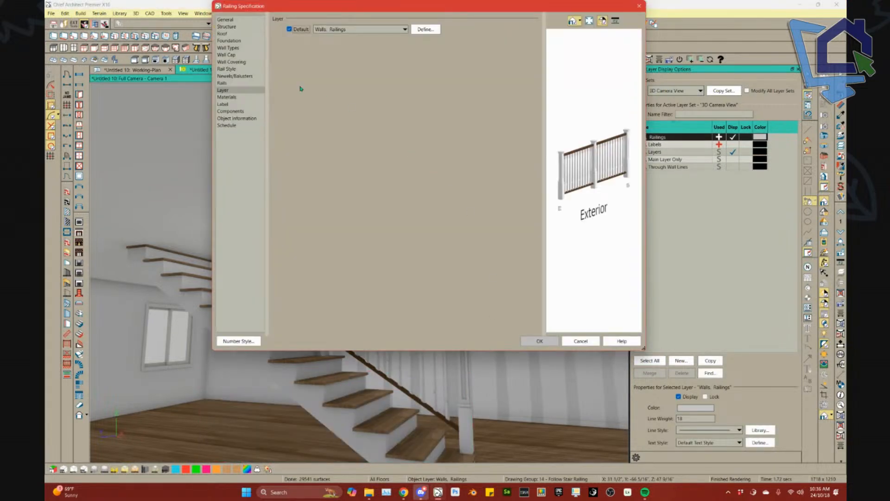
left_click(228, 70)
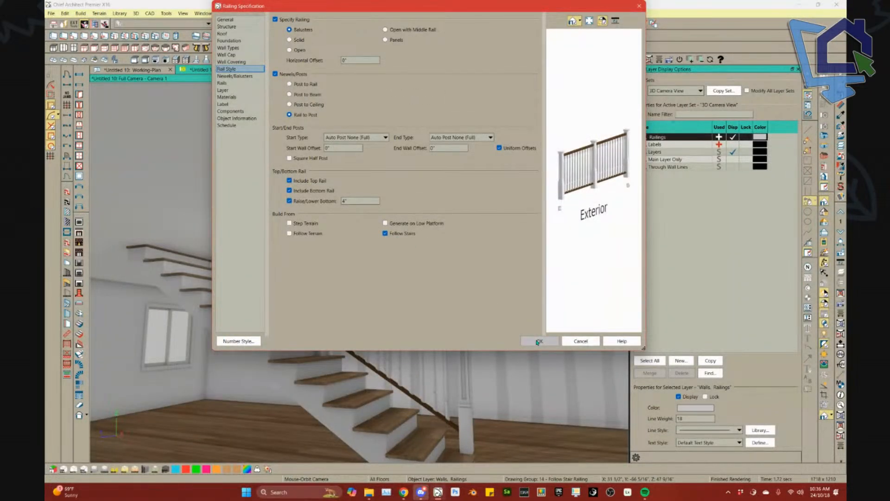
left_click(538, 342)
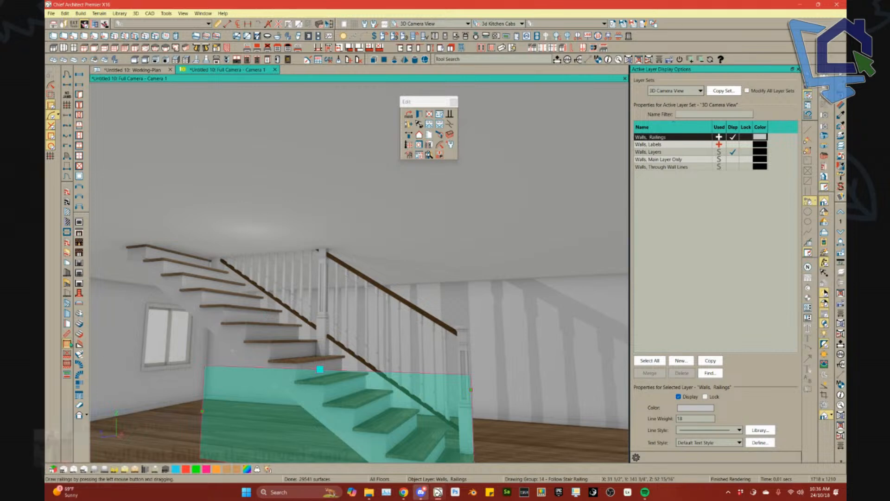
Place a second straight staircase beside the first one in the camera view and select it.
left_click(80, 314)
middle_click_drag(93, 373, 386, 263)
left_click(387, 263)
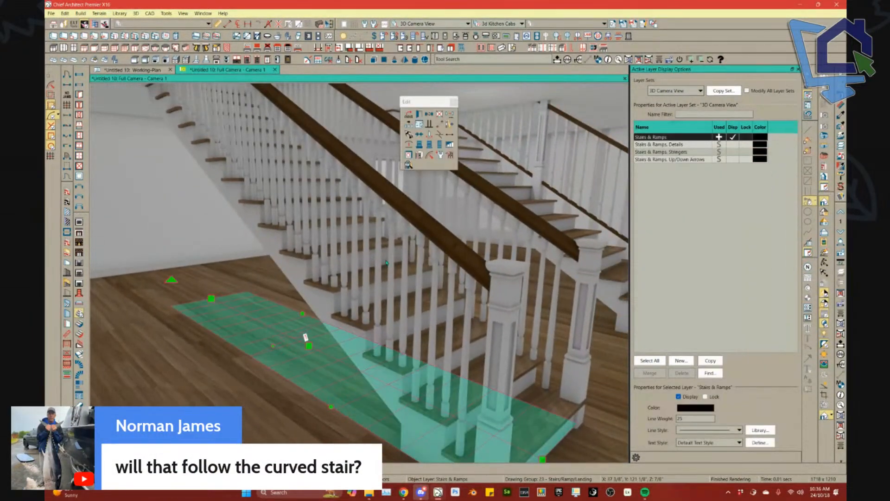
Turn off the left and right railings and the handrails against walls on the new staircase.
double_click(344, 233)
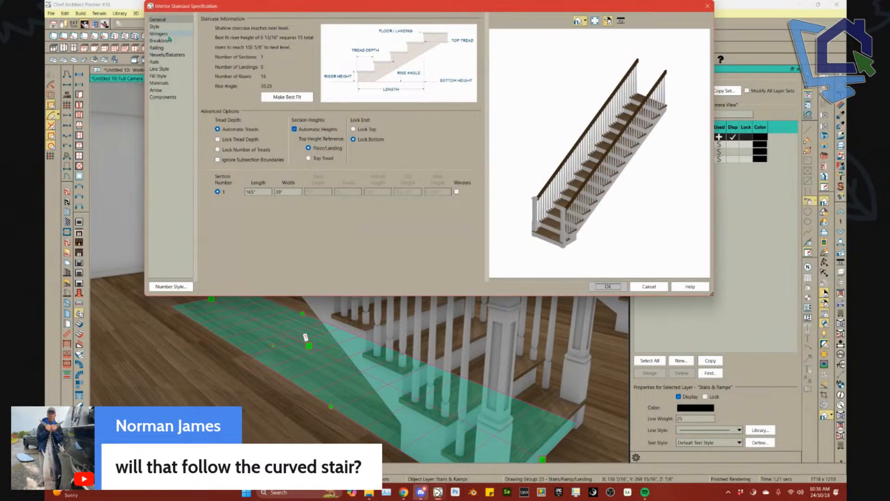
left_click(156, 47)
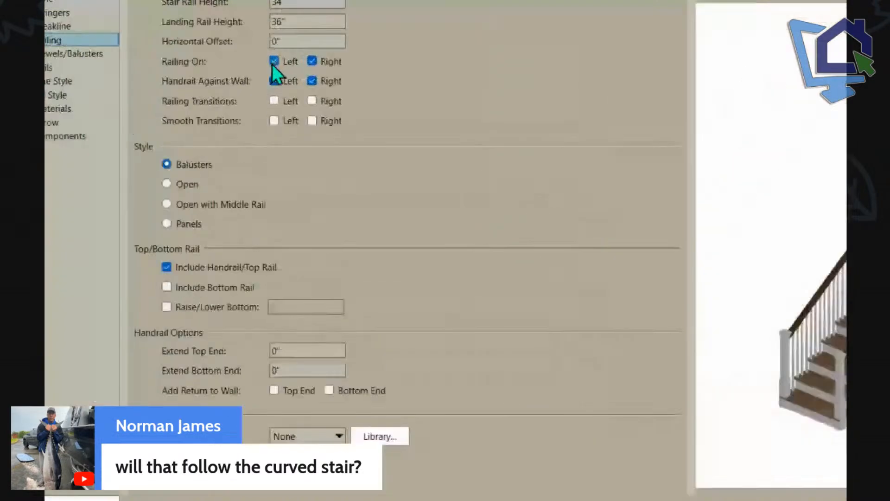
left_click(273, 60)
left_click(294, 59)
left_click(327, 97)
left_click(268, 97)
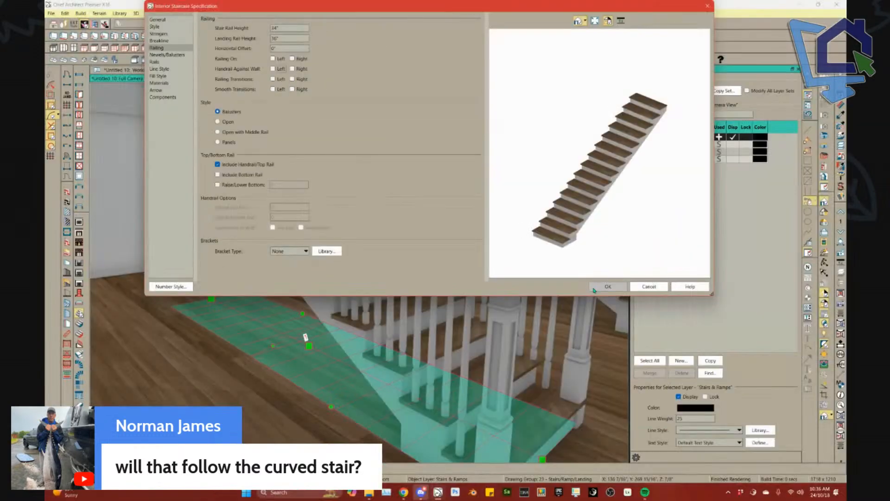
left_click(595, 288)
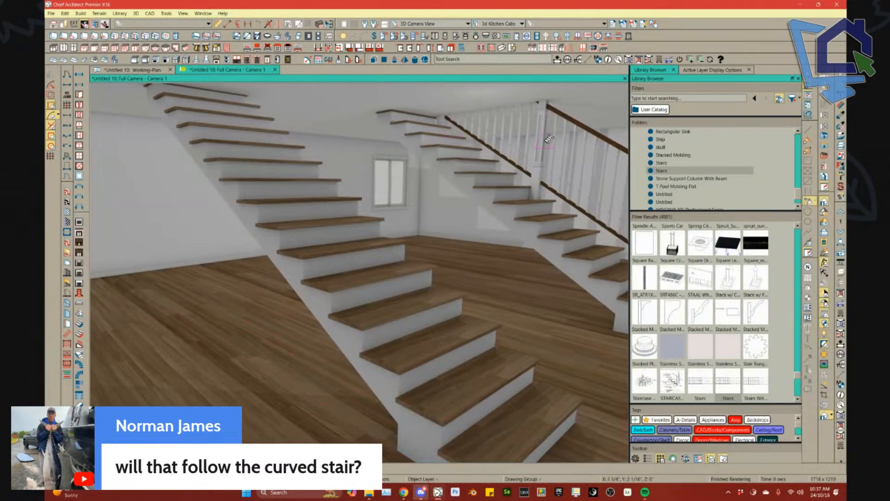
Move the middle newel post of the first staircase's railing down the slope toward the bottom newel.
left_click(546, 132)
middle_click_drag(546, 133, 452, 175)
scroll(452, 175, "up", 4)
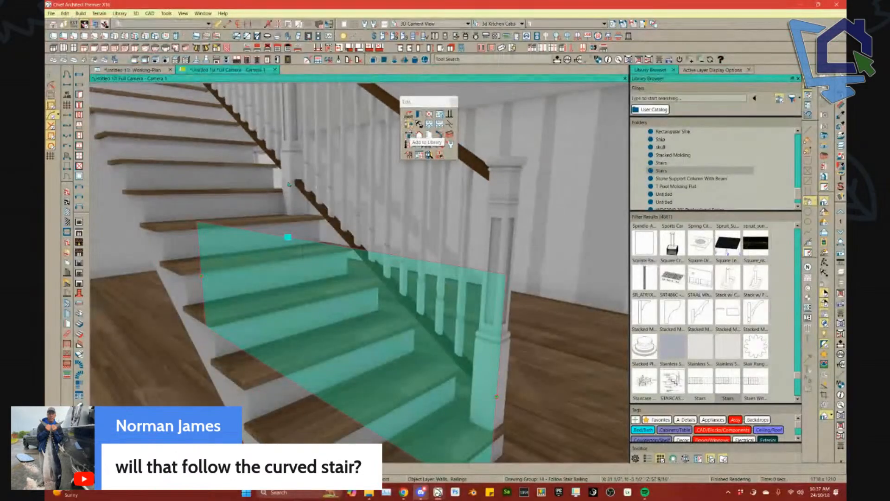
left_click(301, 205)
middle_click_drag(300, 204, 357, 301)
left_click(356, 303)
left_click_drag(357, 302, 425, 376)
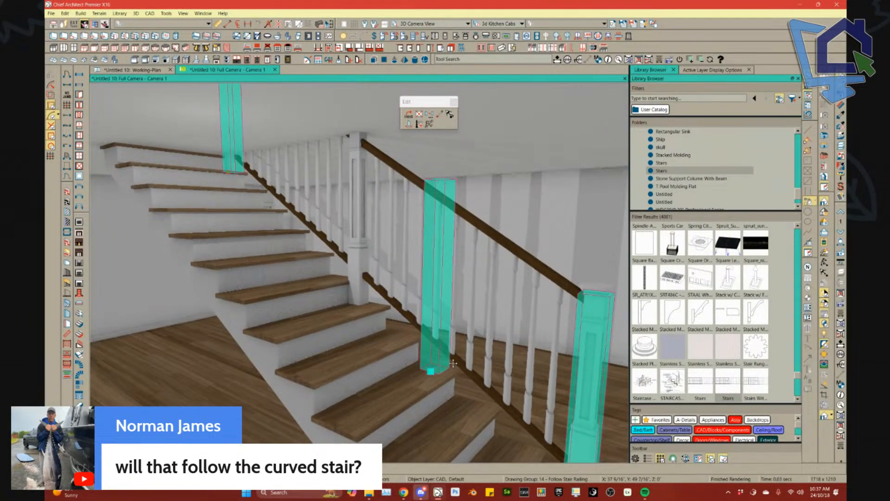
left_click(447, 198)
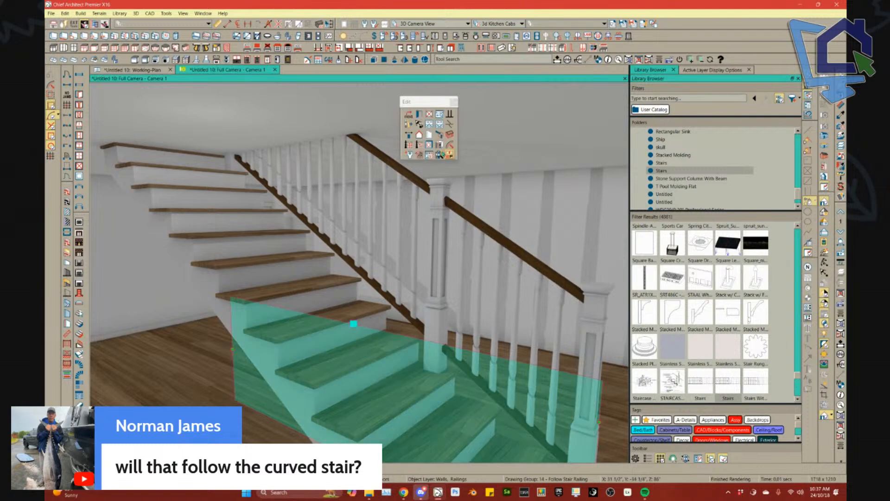
Add the stair railing to the library and draw two straight railings from it in plan beside the staircase.
left_click(407, 126)
left_click(133, 70)
left_click_drag(543, 322, 548, 186)
middle_click_drag(603, 318, 520, 317)
left_click_drag(523, 341, 523, 105)
Examine the two new railings in plan with the shorter one selected.
scroll(524, 317, "down", 3)
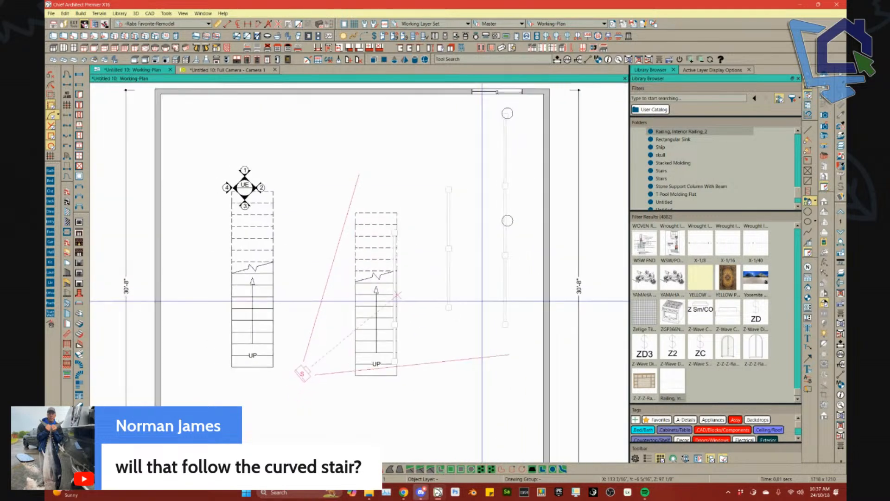
scroll(482, 301, "up", 3)
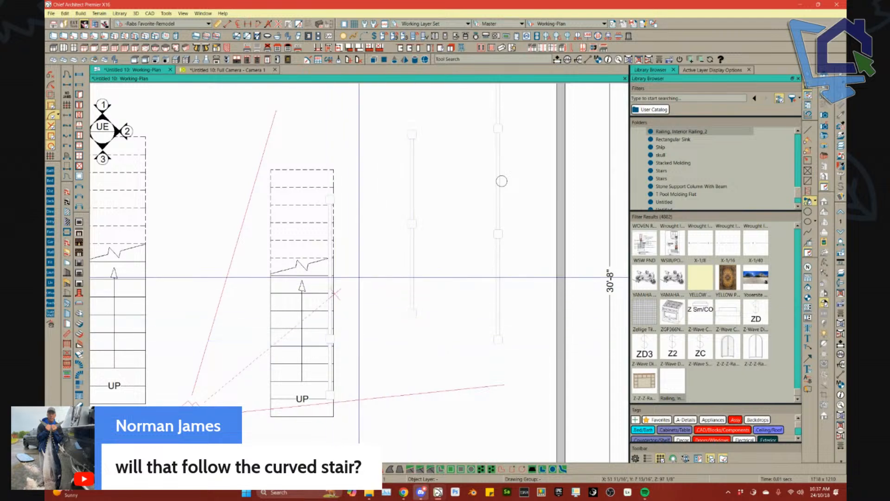
scroll(436, 281, "down", 1)
middle_click_drag(403, 282, 446, 282)
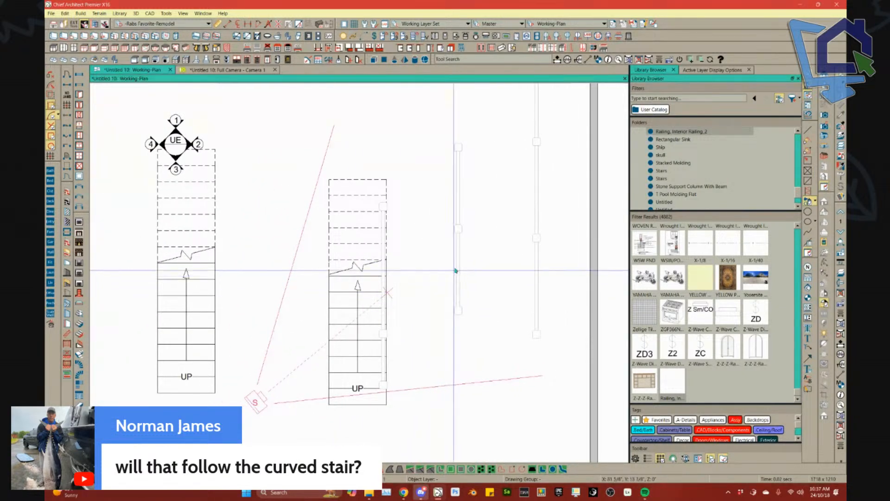
left_click(458, 246)
scroll(390, 260, "down", 1)
middle_click_drag(390, 261, 427, 261)
scroll(428, 261, "down", 1)
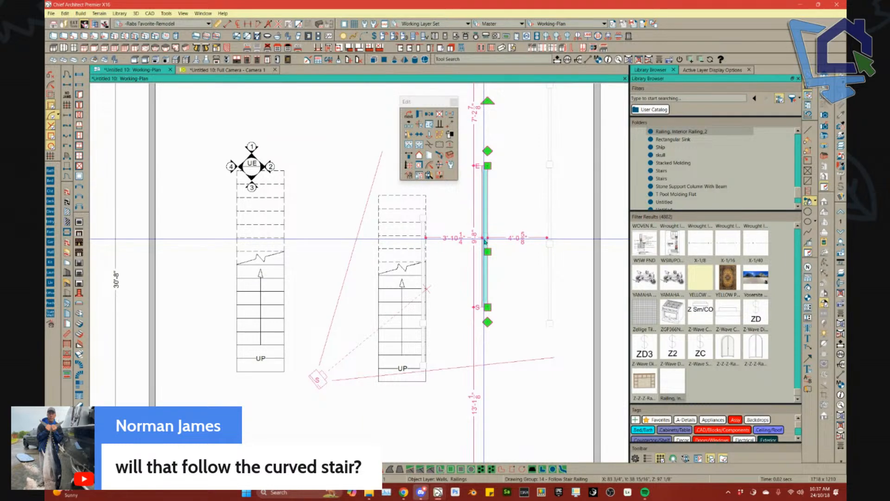
scroll(482, 250, "up", 4)
scroll(458, 275, "down", 1)
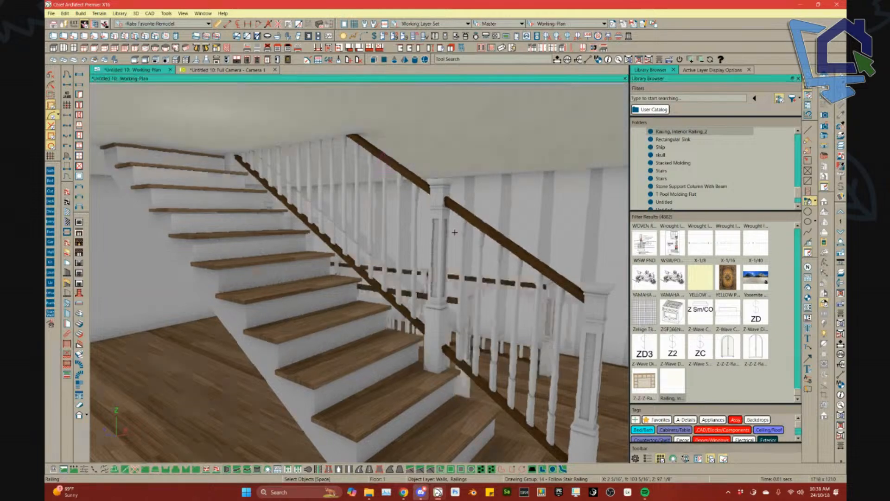
Move the middle newel post of the staircase's railing up the slope, away from the bottom newel.
left_click(454, 231)
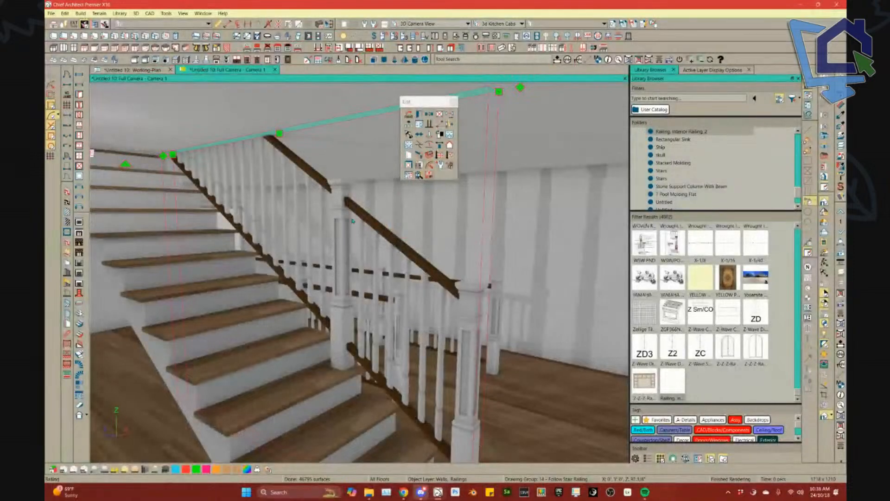
left_click(439, 155)
left_click_drag(347, 364, 248, 277)
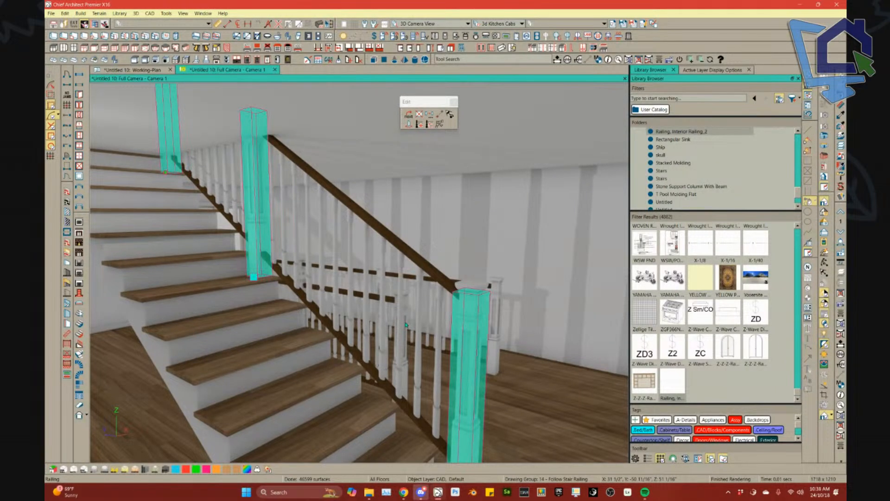
scroll(449, 332, "up", 4)
middle_click_drag(449, 332, 408, 325)
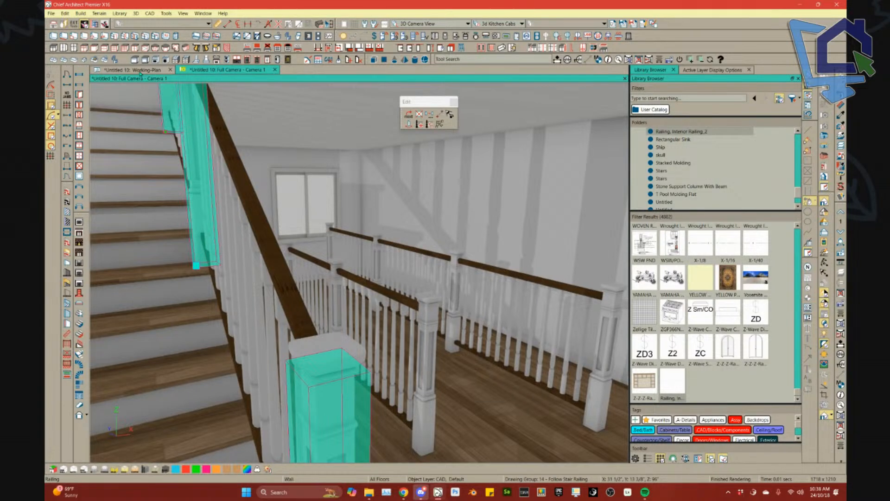
Customize the plan view toolbars by adding the Place Library Object button to the vertical toolbar.
left_click(140, 71)
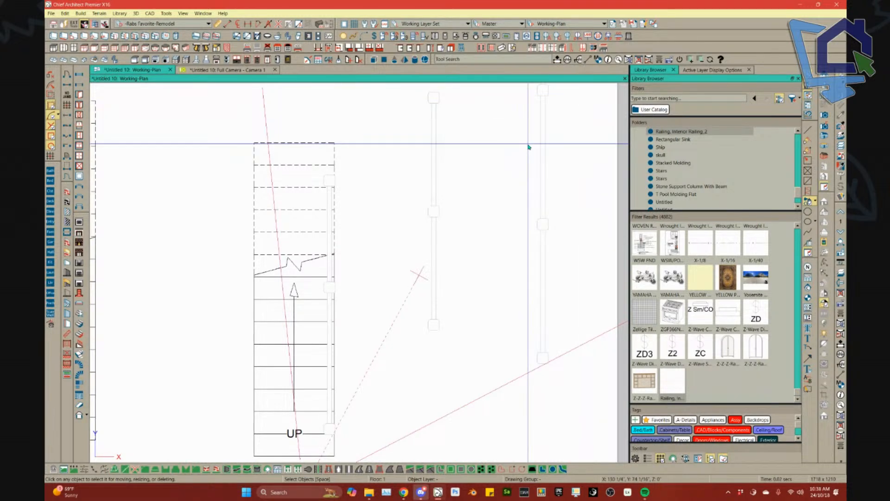
right_click(679, 37)
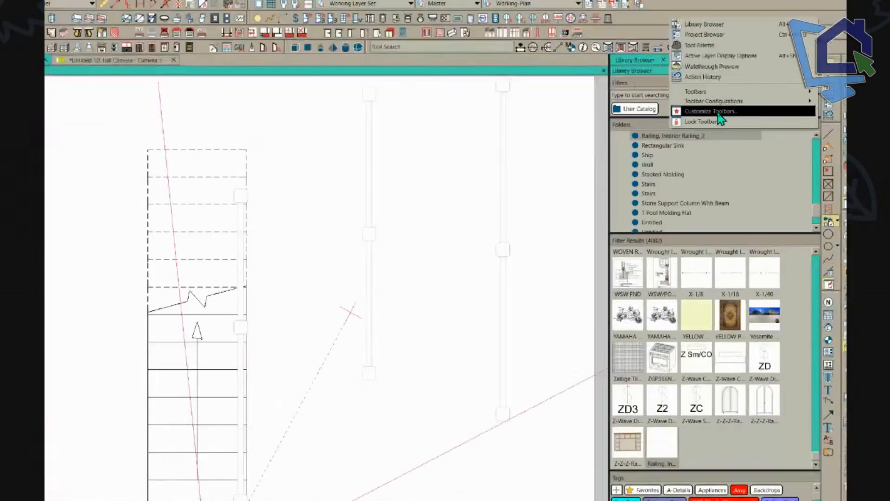
left_click(718, 116)
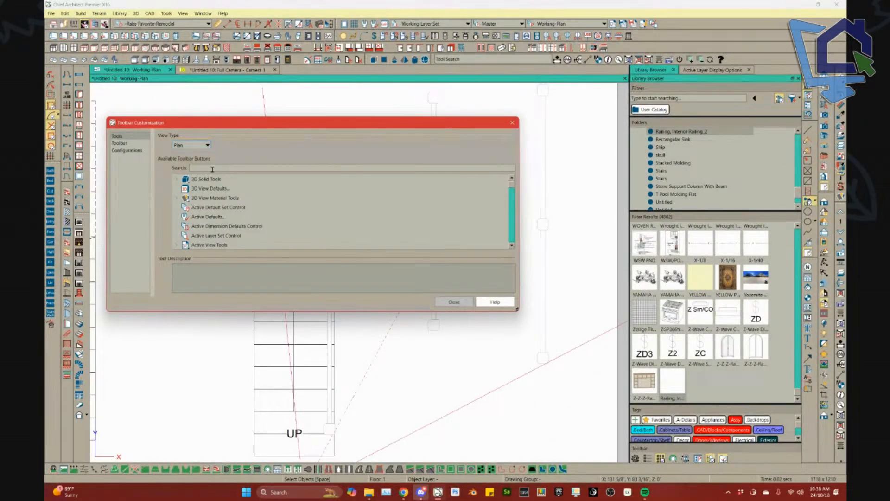
type("place libr")
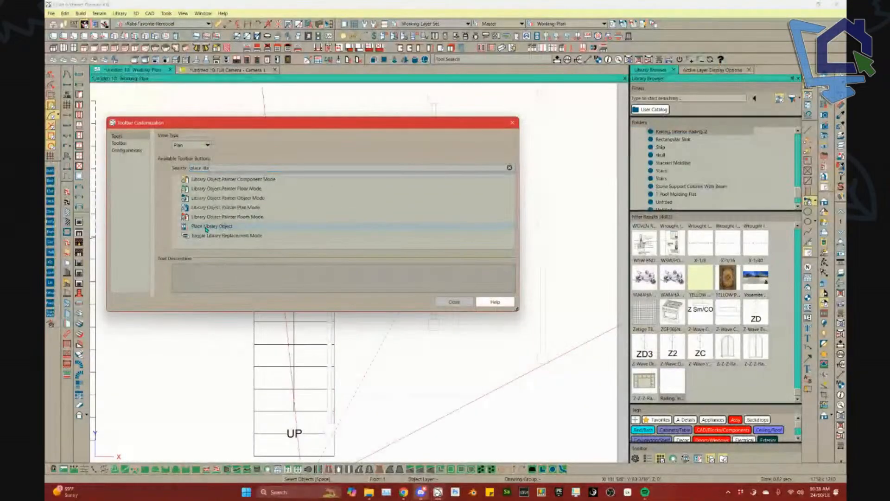
left_click_drag(208, 229, 355, 289)
left_click_drag(257, 246, 81, 330)
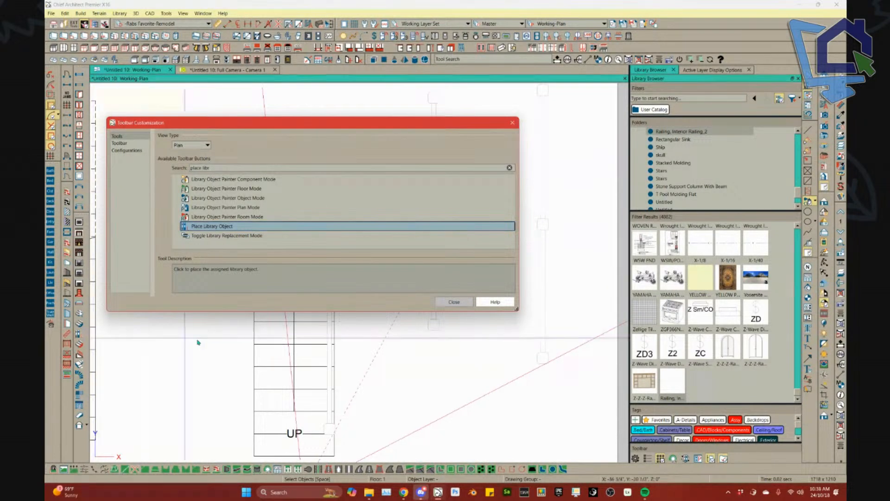
left_click(452, 303)
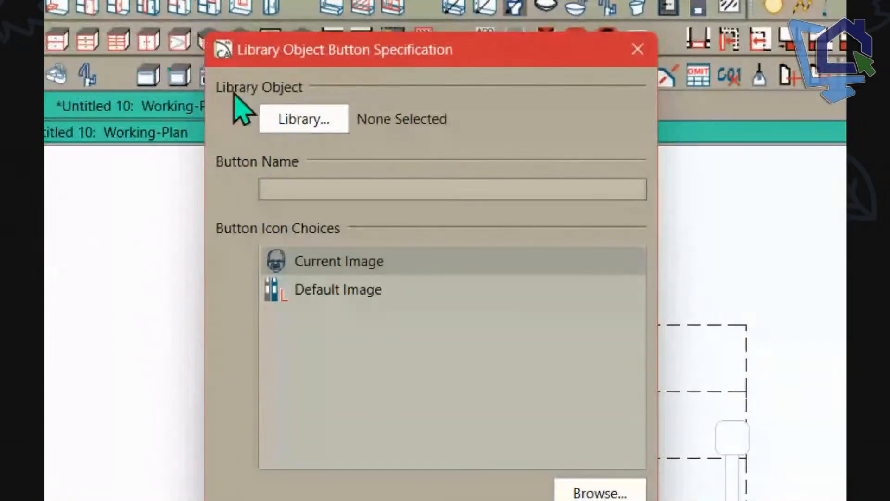
Assign the Stairs object from the User Catalog to the new library button, using the Automatic 1 icon.
left_click(197, 76)
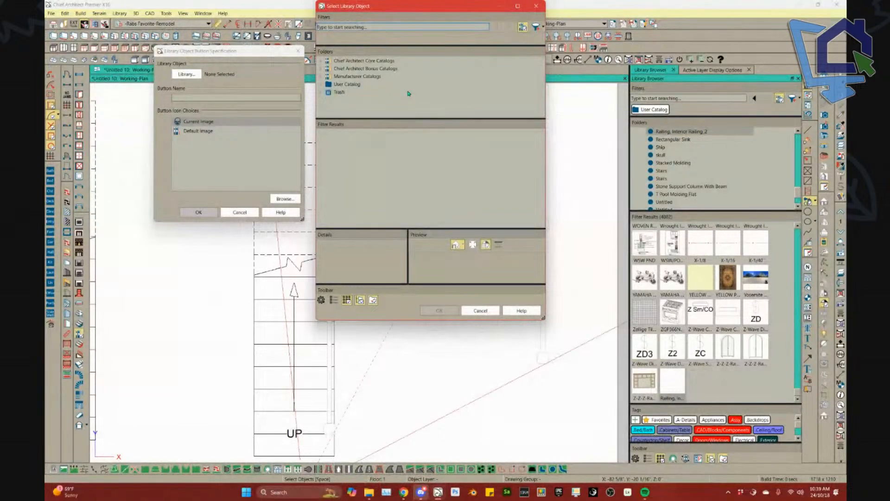
left_click(322, 85)
scroll(373, 96, "down", 5)
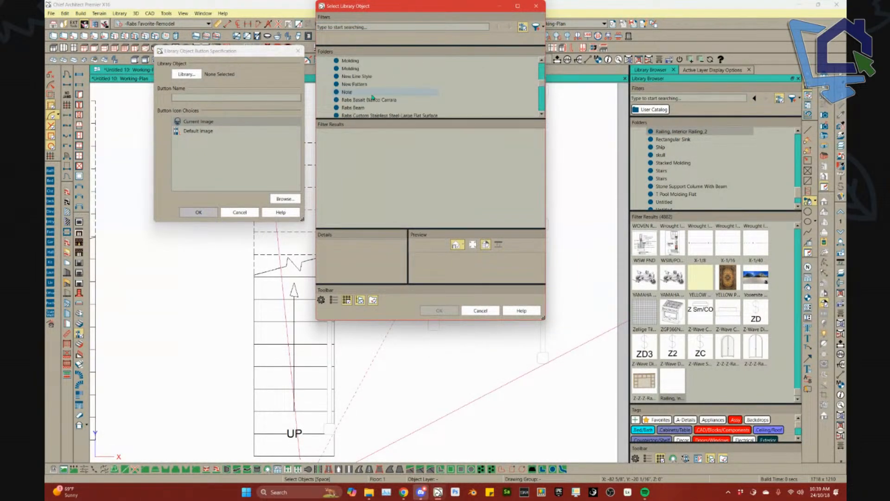
scroll(372, 97, "up", 8)
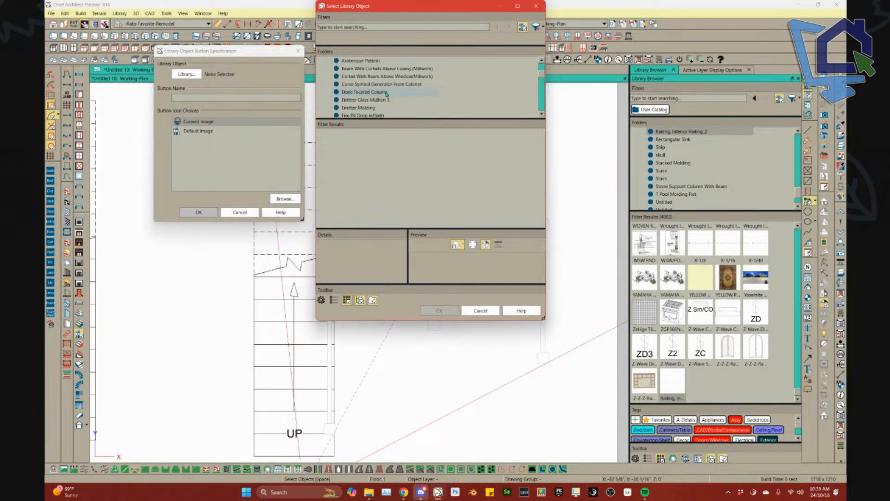
scroll(386, 94, "down", 6)
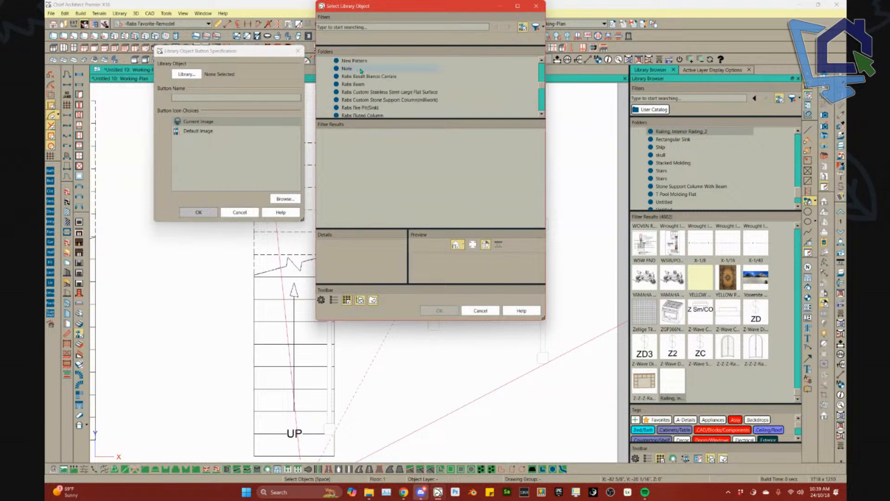
scroll(364, 79, "down", 4)
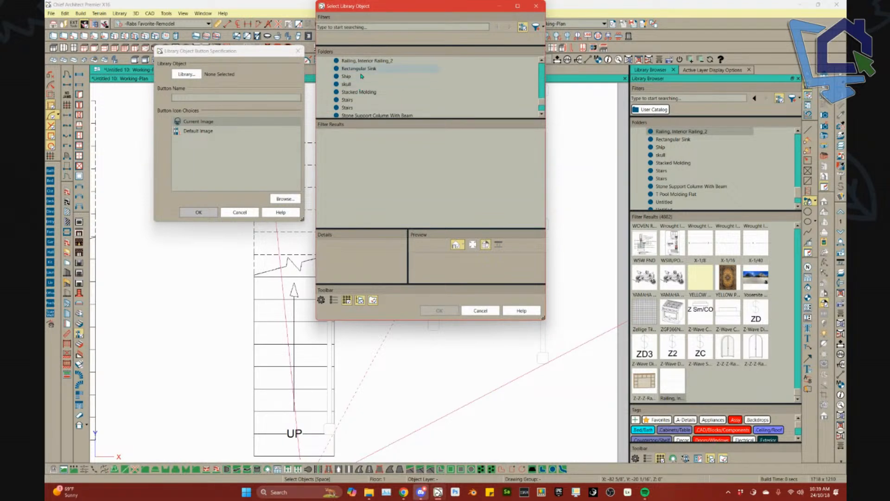
left_click(363, 99)
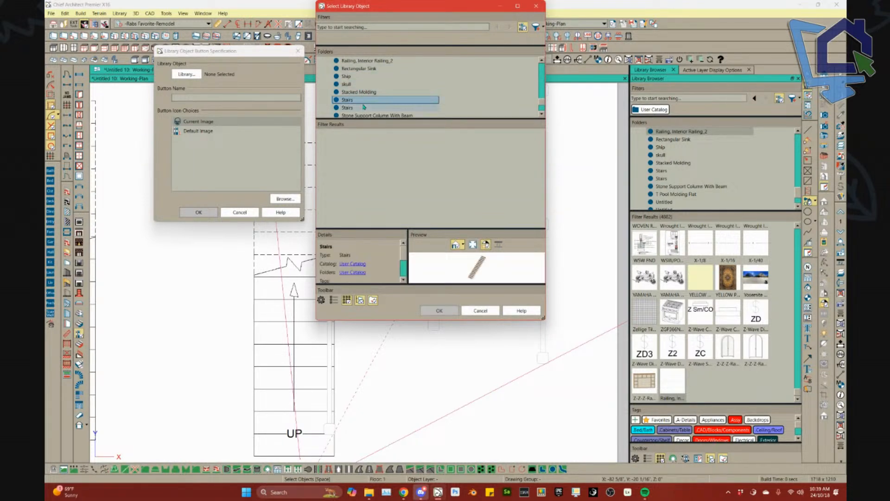
left_click(439, 310)
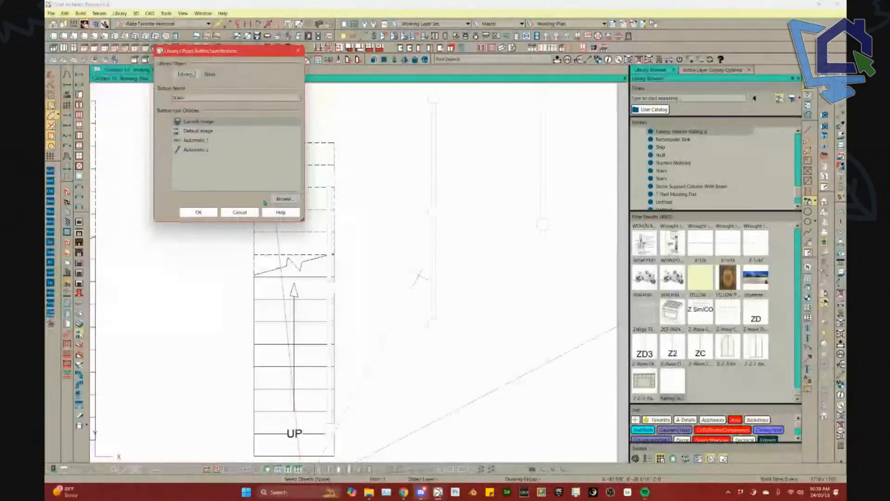
left_click(188, 141)
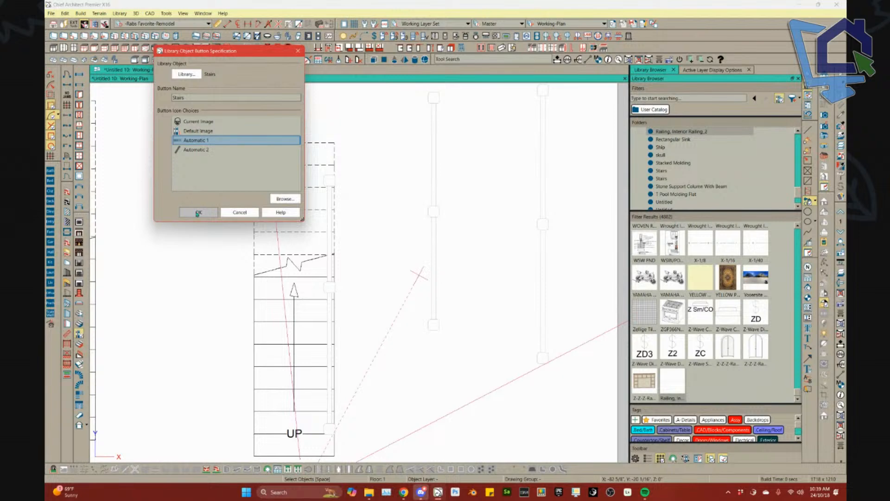
left_click(197, 212)
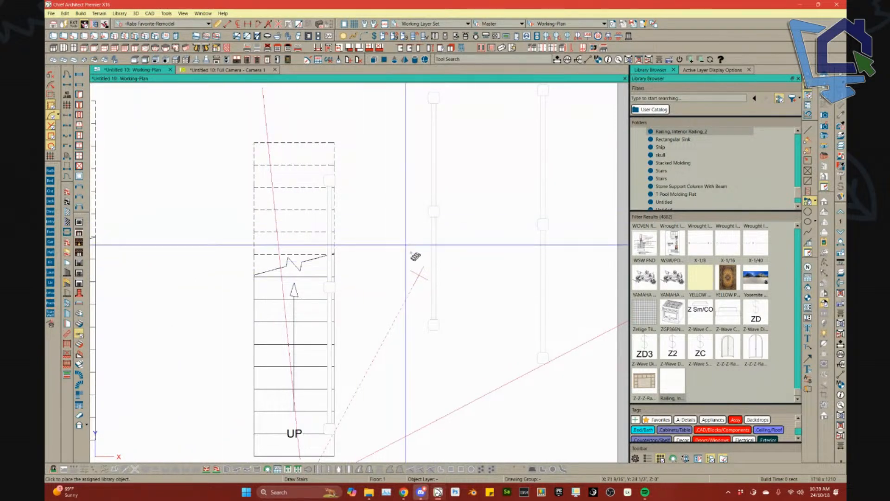
Place a straight staircase from the new Stairs button between the two existing staircases.
scroll(287, 241, "down", 3)
middle_click_drag(293, 240, 478, 228)
scroll(445, 237, "down", 4)
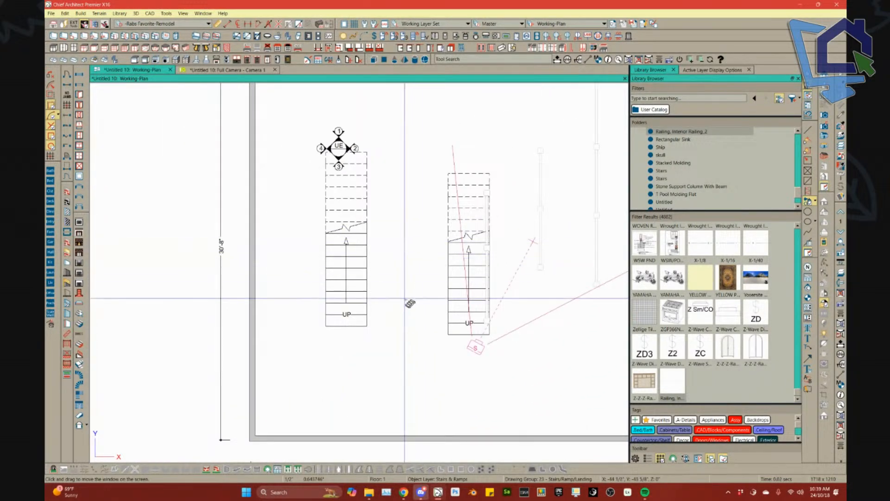
left_click(397, 364)
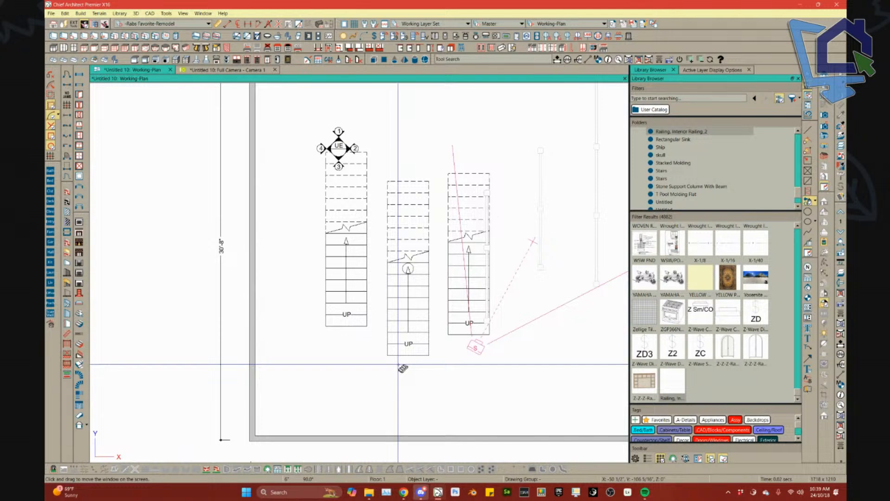
Draw a short angled staircase near the room's upper wall and a horizontal one outside the right-hand exterior wall.
middle_click_drag(455, 163, 302, 274)
left_click_drag(347, 234, 352, 200)
left_click_drag(527, 239, 594, 238)
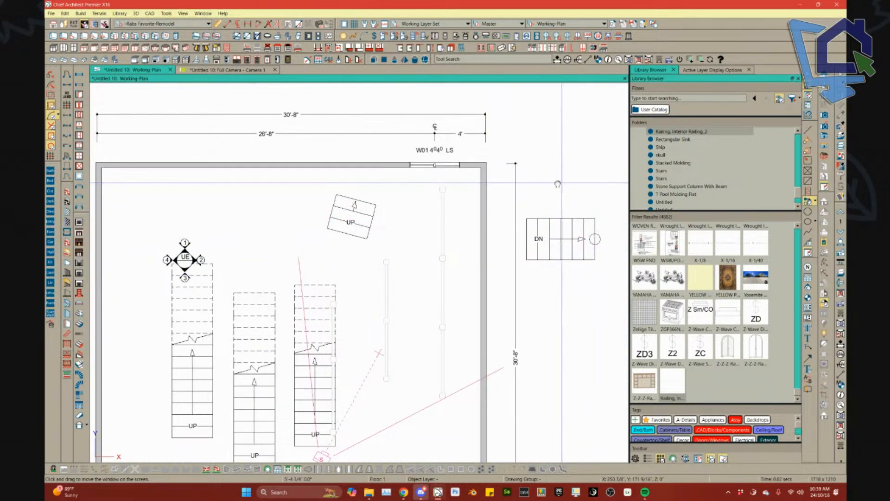
middle_click_drag(564, 182, 403, 186)
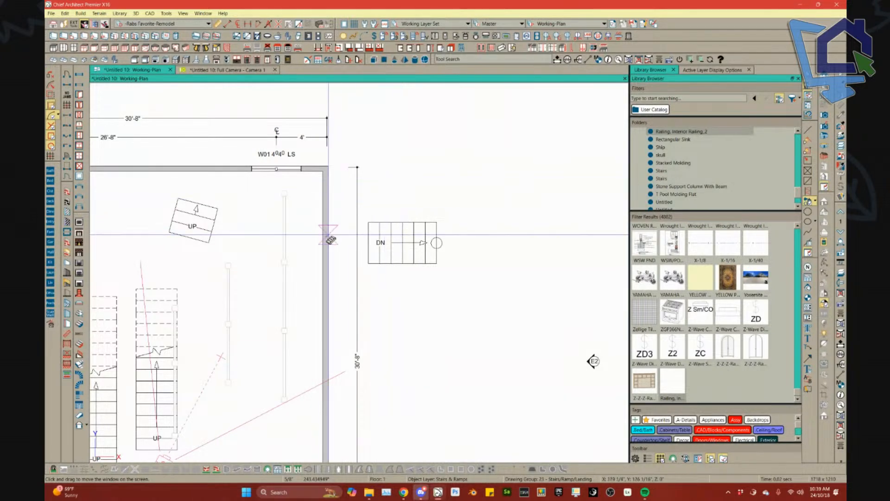
scroll(329, 234, "down", 2)
middle_click_drag(205, 258, 360, 227)
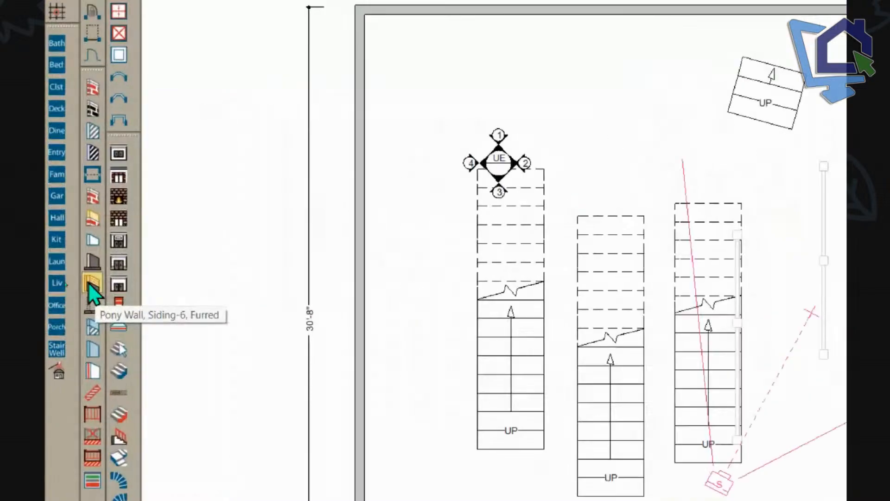
Turn on pony wall mode, then replace the current plan with a new one without saving.
left_click(67, 283)
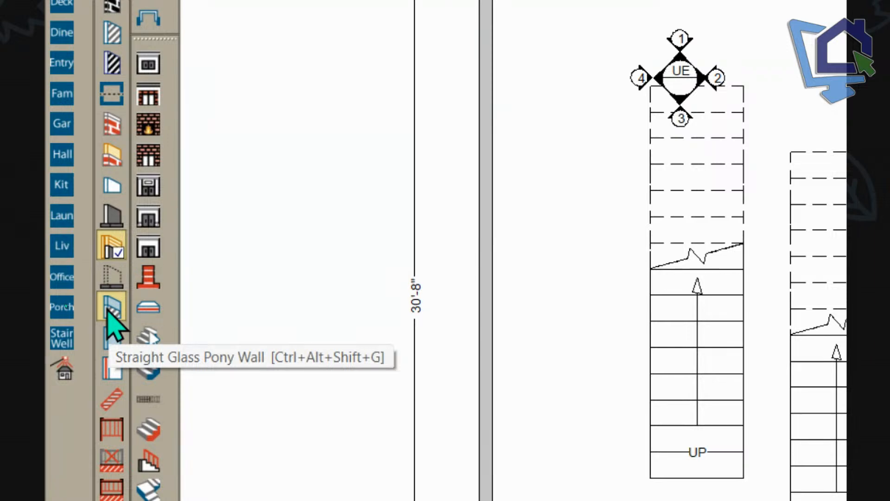
scroll(417, 260, "down", 7)
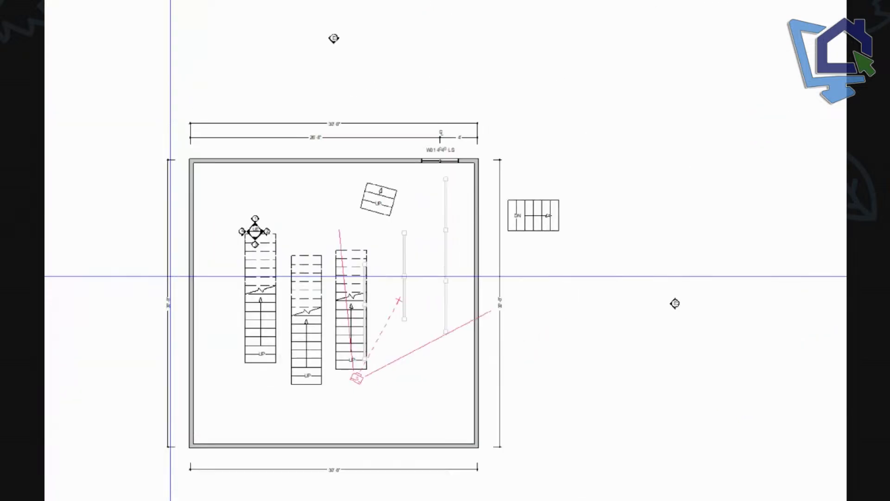
key("ctrl+w")
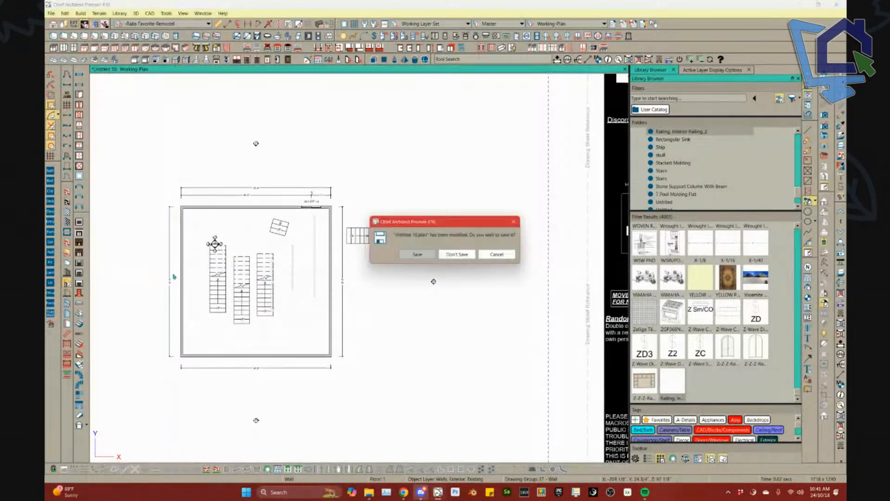
left_click(459, 256)
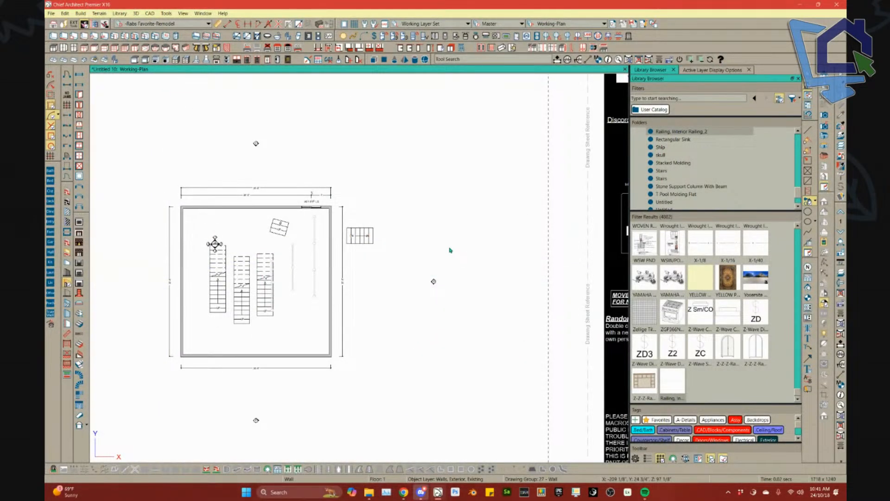
key("ctrl+n")
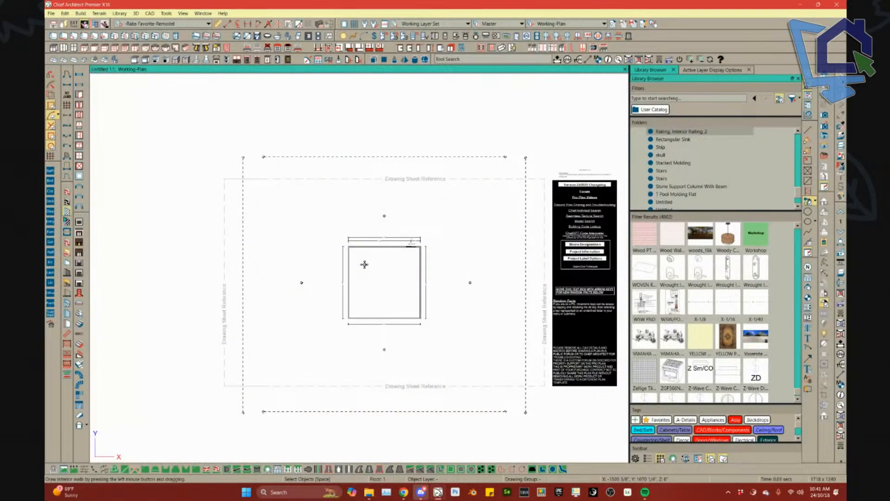
Draw a straight glass wall horizontally inward from the room's right-hand exterior wall.
left_click(66, 305)
scroll(388, 269, "up", 3)
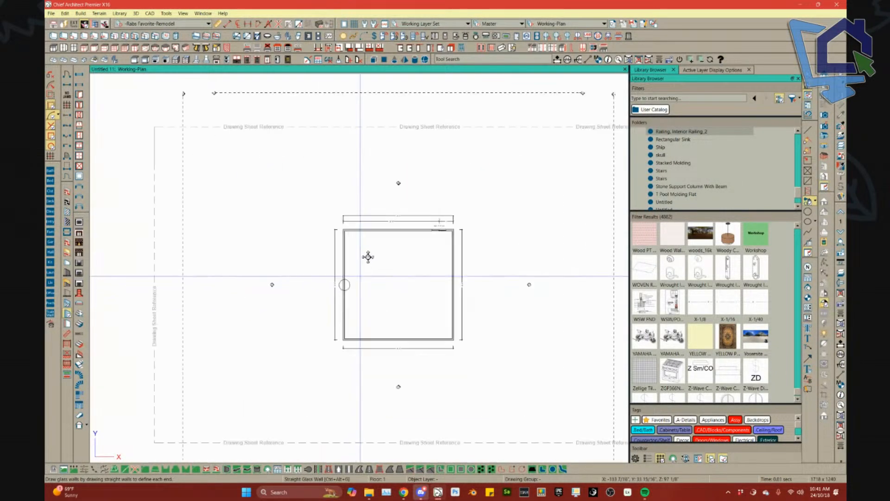
left_click_drag(477, 258, 436, 258)
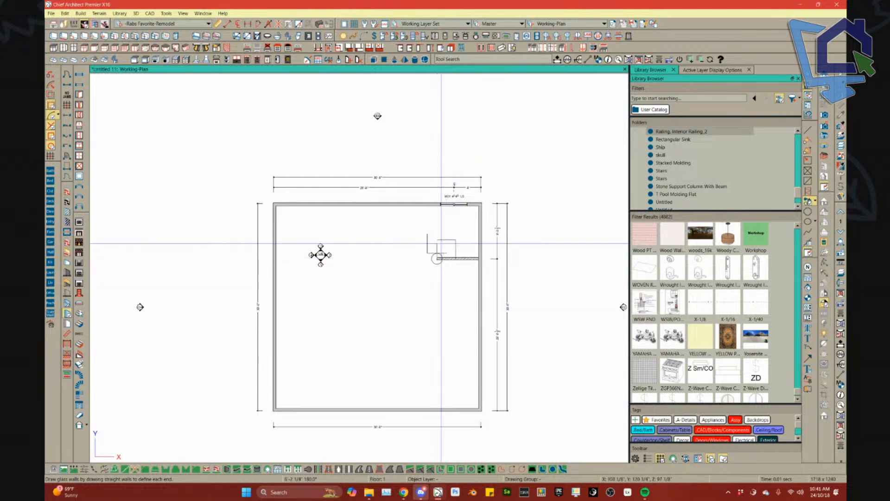
Draw a straight glass pony wall continuing from the free end of the glass wall toward the room's interior.
scroll(445, 239, "up", 2)
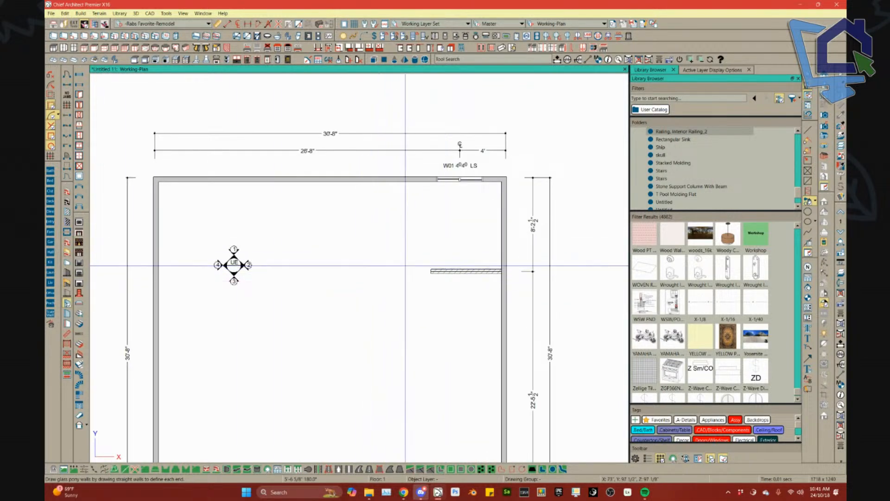
scroll(431, 271, "up", 2)
left_click_drag(462, 275, 337, 275)
Create a full camera view inside the room looking toward the glass walls and the window, framed to show both walls.
left_click(67, 302)
left_click_drag(387, 388, 487, 274)
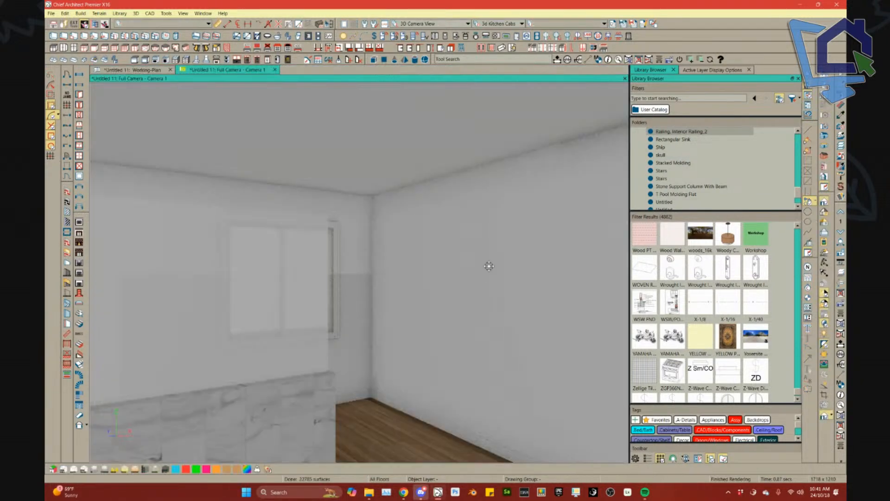
left_click_drag(461, 313, 419, 352)
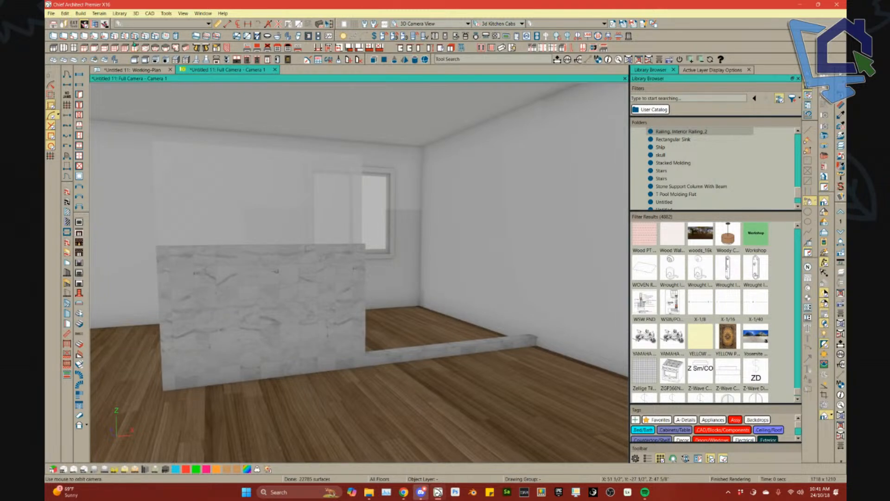
Place the glass shower door library object in the glass wall above the curb.
left_click(125, 36)
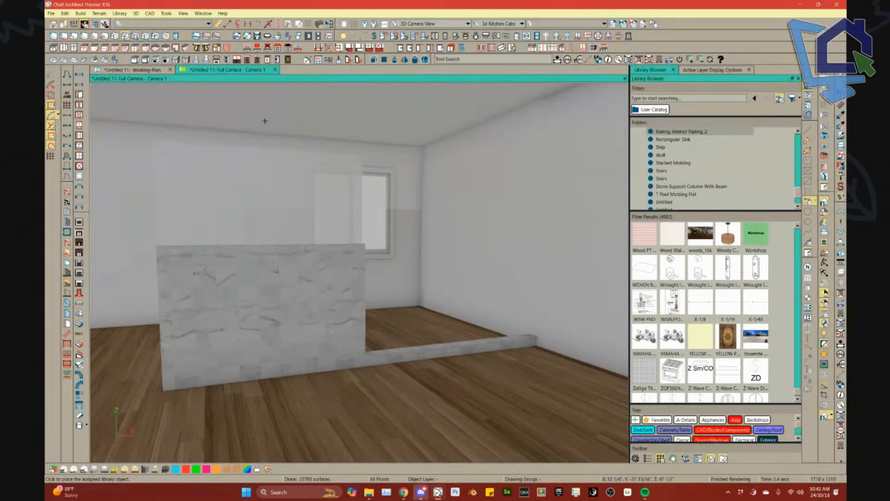
left_click(407, 238)
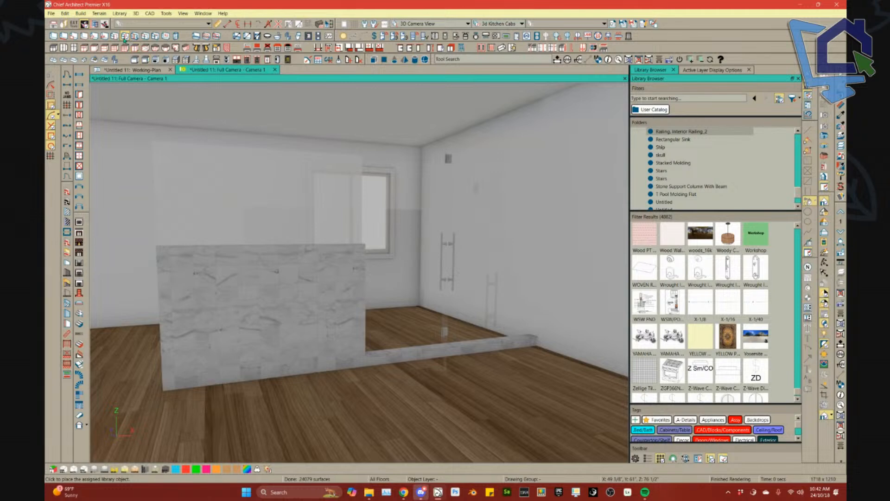
left_click(315, 191)
Switch the camera view to physically based rendering and inspect the glass door and pony wall.
scroll(369, 252, "up", 3)
middle_click_drag(387, 255, 423, 318)
left_click(824, 262)
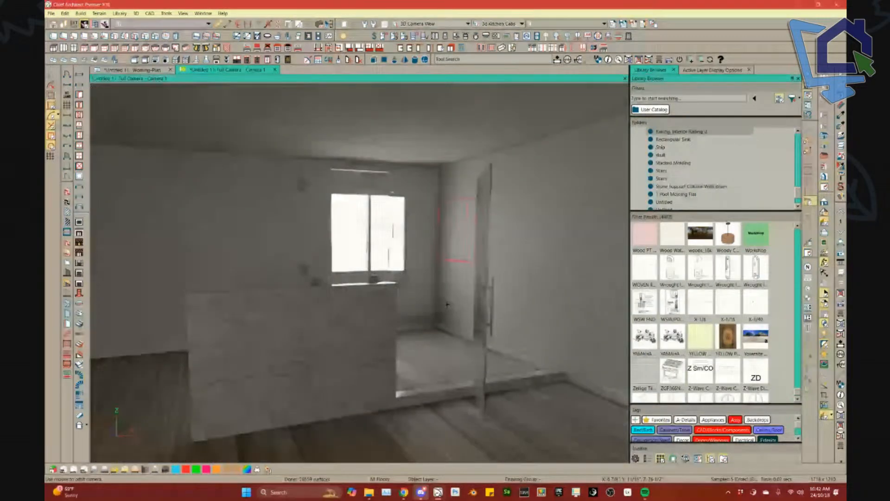
middle_click_drag(447, 307, 446, 304)
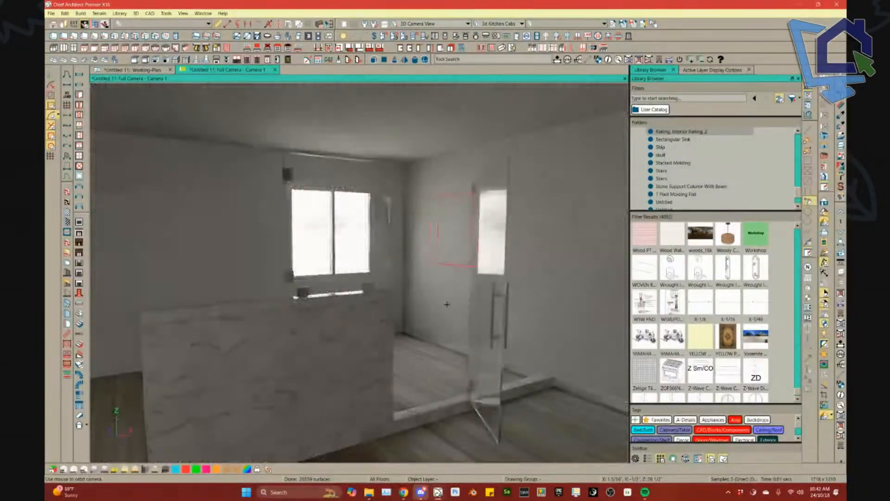
In the floor plan, add a vertical pony wall about 9'-8 7/8" long, about 17'-10 5/8" from the right-hand exterior wall.
left_click(133, 70)
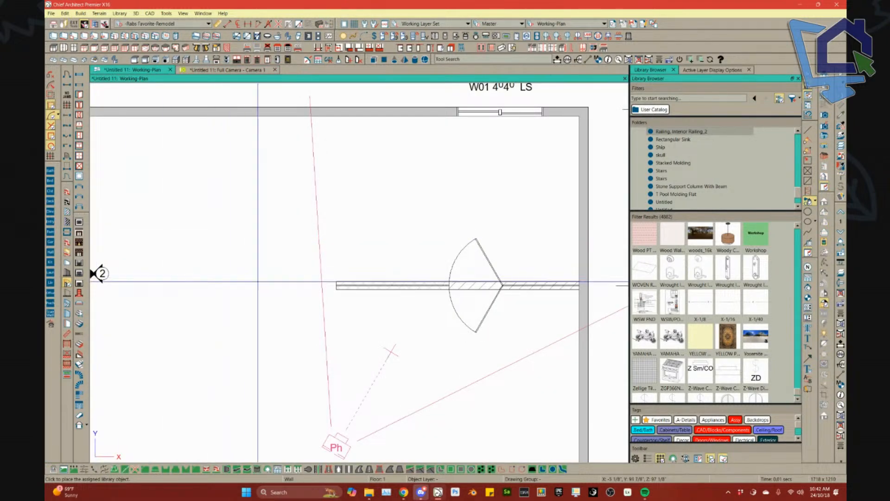
middle_click_drag(312, 293, 435, 258)
scroll(296, 346, "down", 2)
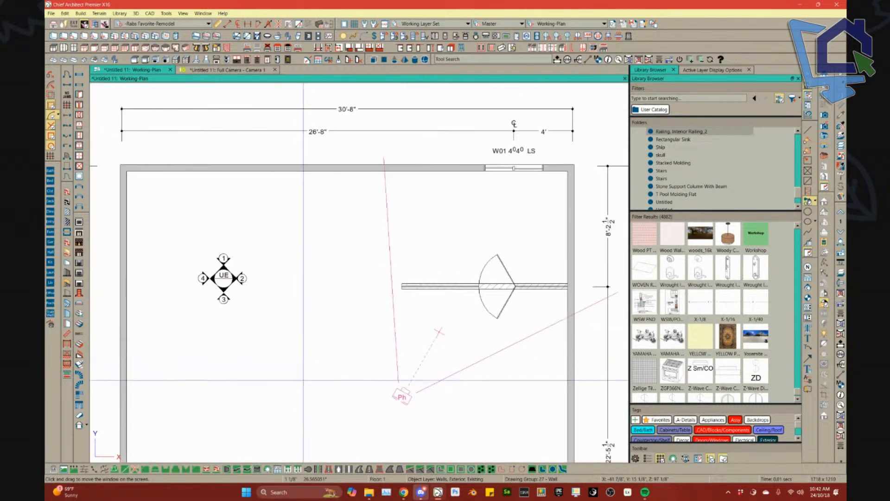
left_click(302, 308)
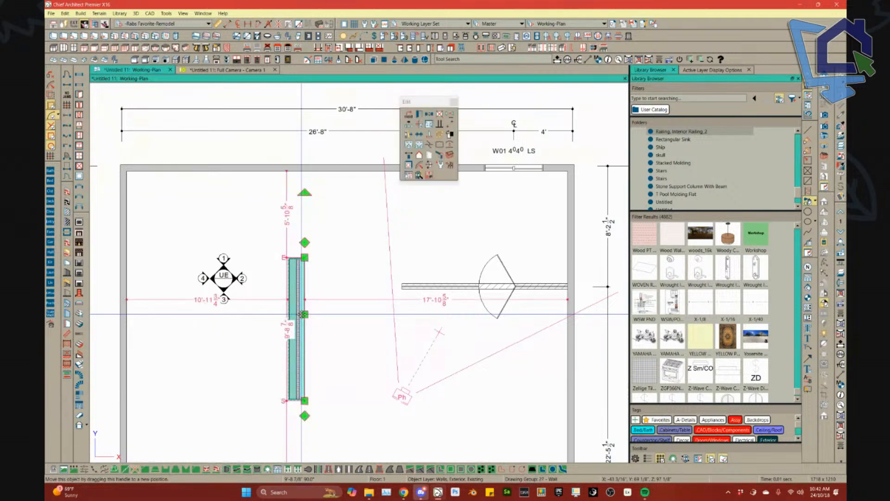
Open the vertical pony wall's specification, enlarge its 3D preview and switch the preview to Vector View.
key("ctrl+e")
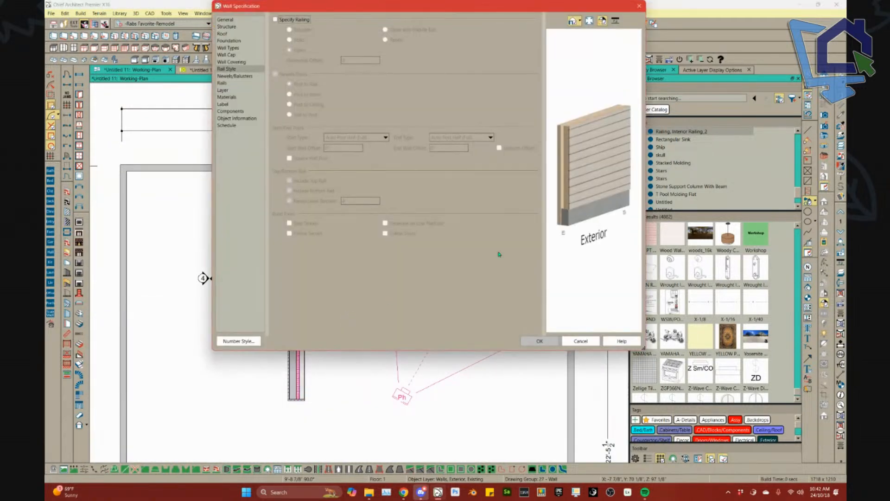
scroll(578, 194, "up", 3)
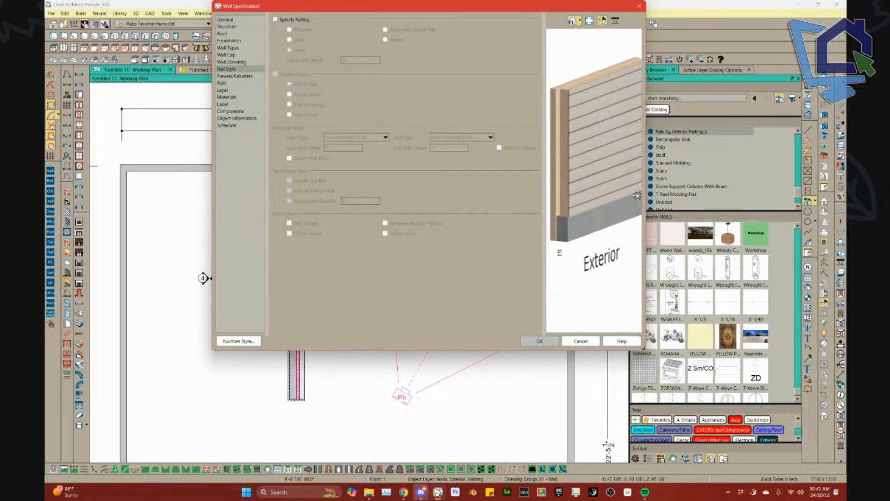
left_click_drag(646, 188, 757, 193)
scroll(697, 200, "down", 5)
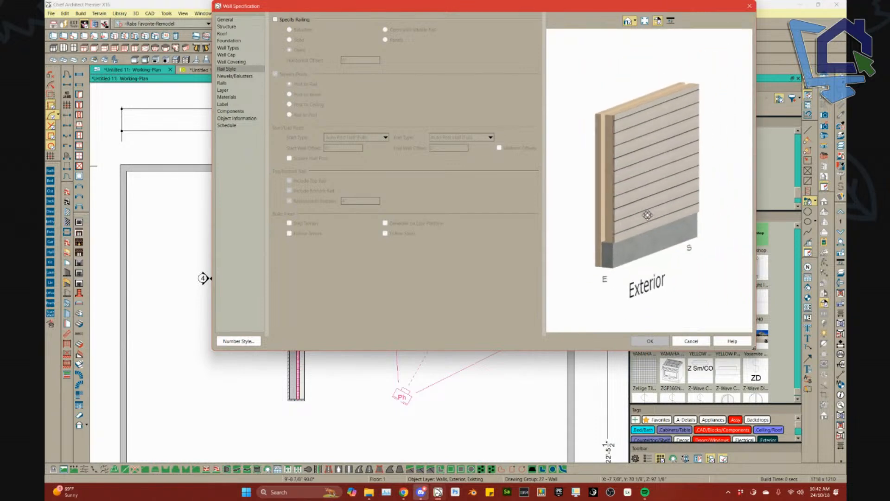
left_click(635, 20)
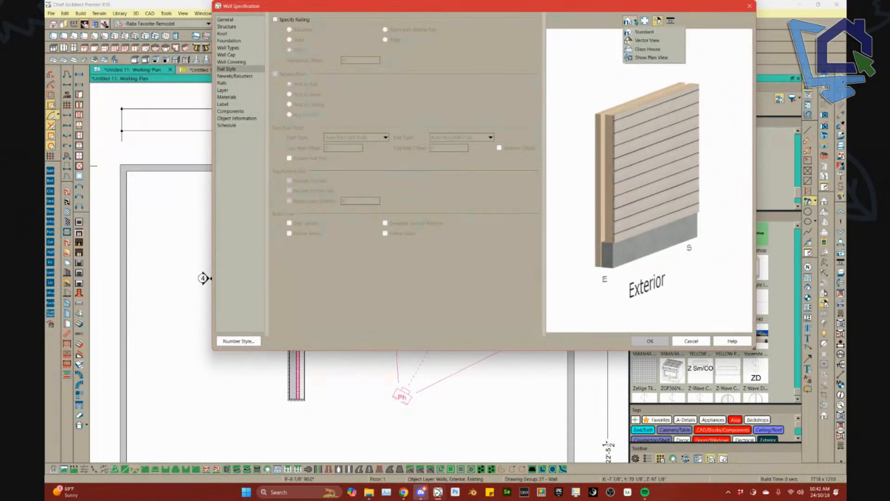
left_click(647, 41)
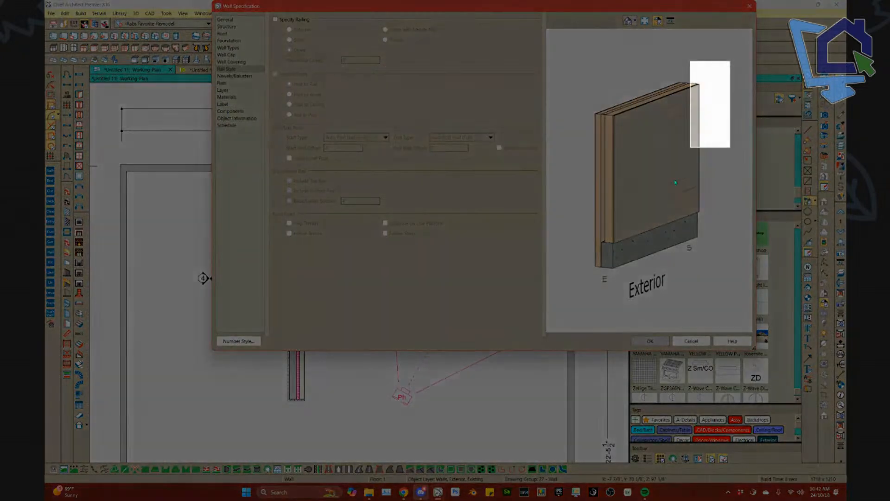
Capture a screenshot of the wall preview, cancel the specification and paste the capture into the plan as a Picture.
left_click_drag(689, 148, 567, 311)
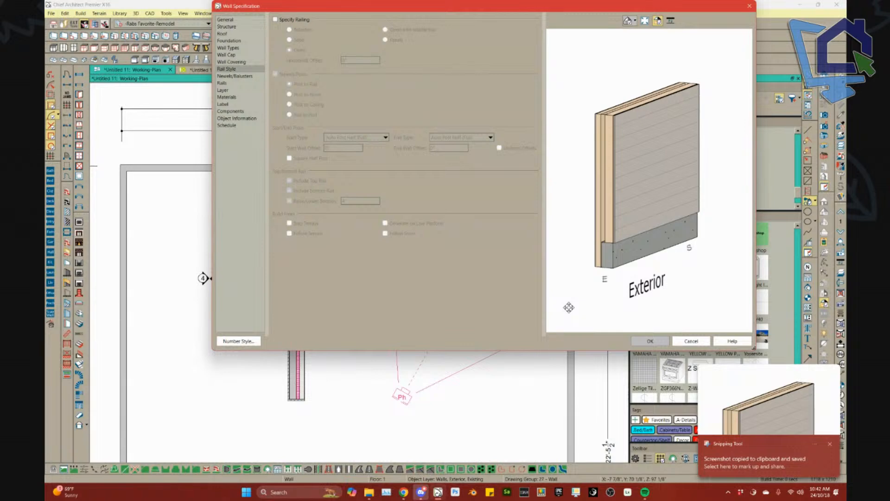
left_click(691, 341)
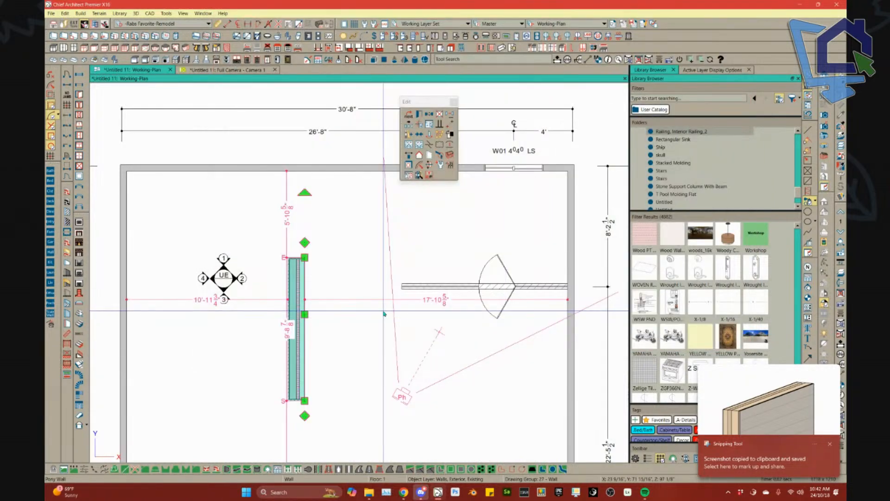
key("alt+e")
key("p")
key("Return")
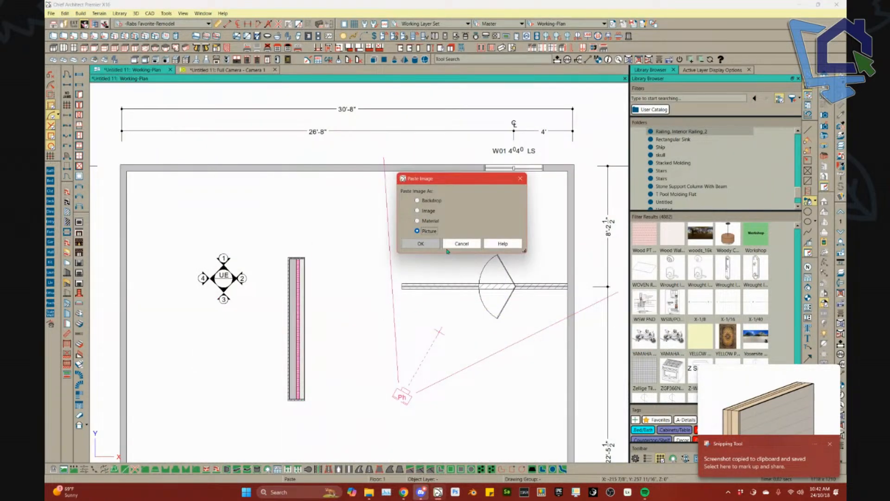
left_click(420, 243)
Shrink the pasted picture to about 9'-4 1/4" wide and move it outside the left-hand exterior wall, about 3'-5 3/8" away.
scroll(404, 224, "down", 3)
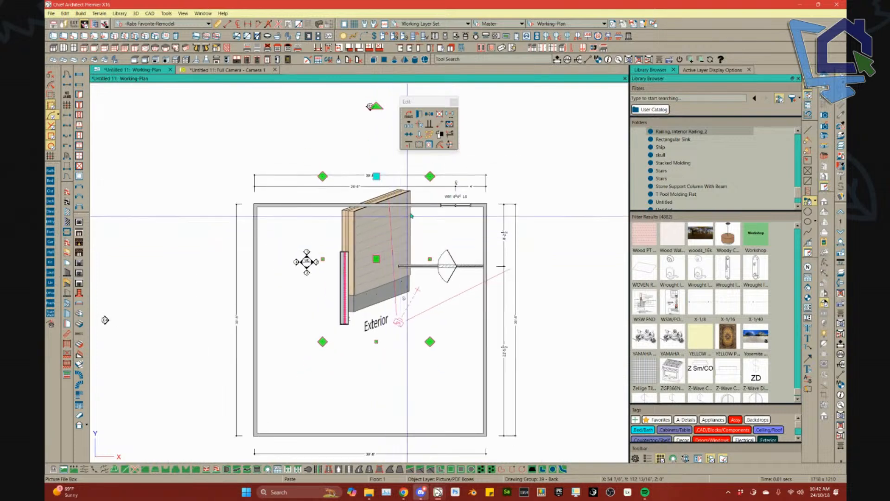
left_click_drag(430, 177, 396, 235)
left_click_drag(359, 287, 191, 250)
scroll(222, 273, "up", 5)
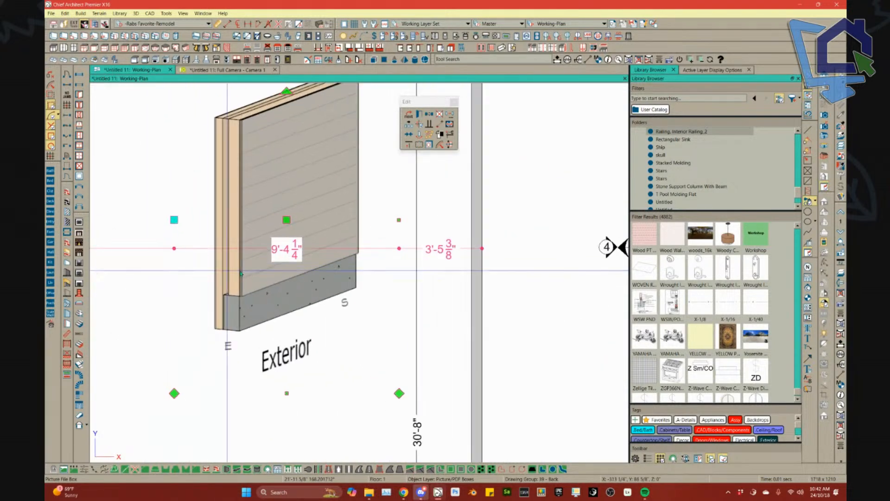
key("Escape")
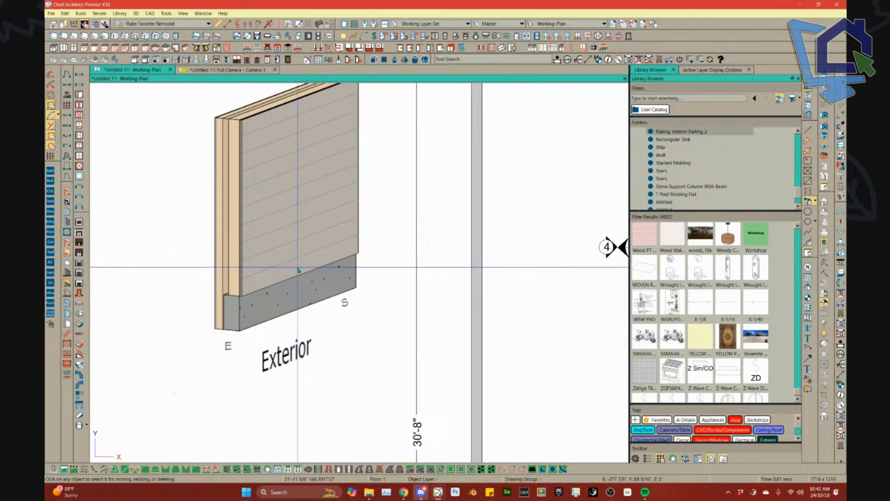
Turn off Pony Wall for the vertical interior wall and set its wall type to 8" Concrete Stem Wall Furred.
scroll(325, 274, "down", 3)
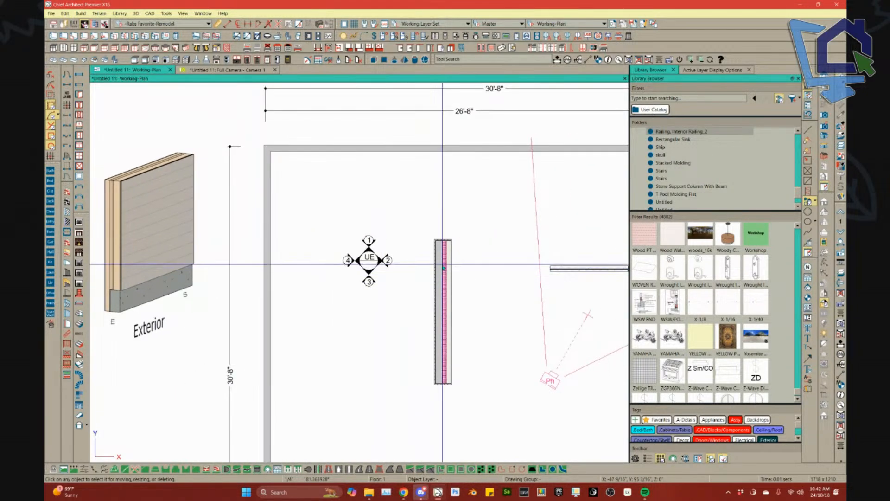
left_click(438, 259)
double_click(419, 250)
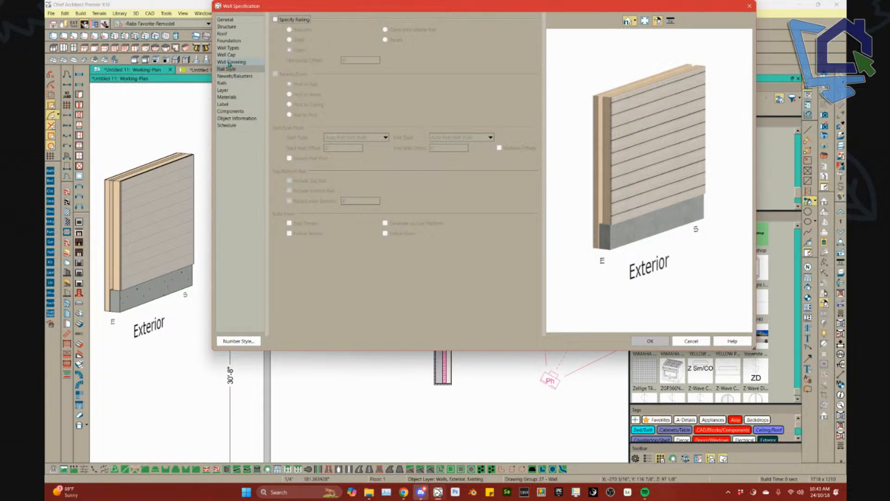
left_click(233, 69)
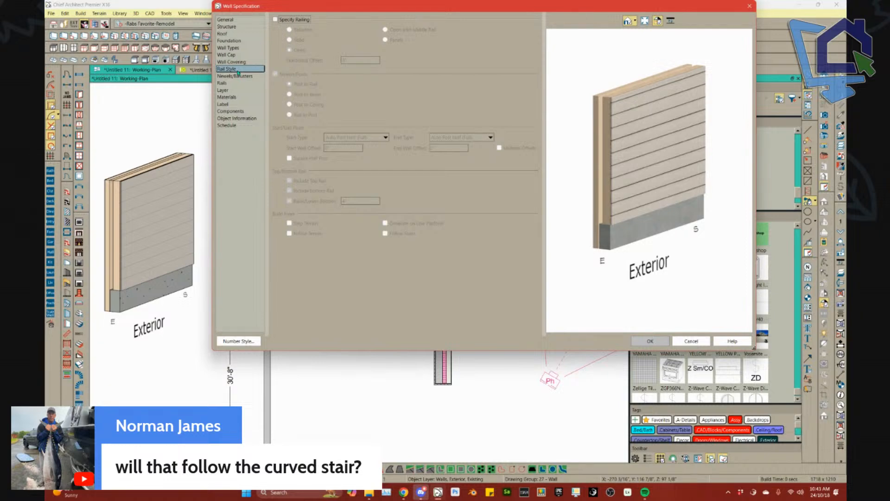
left_click(229, 48)
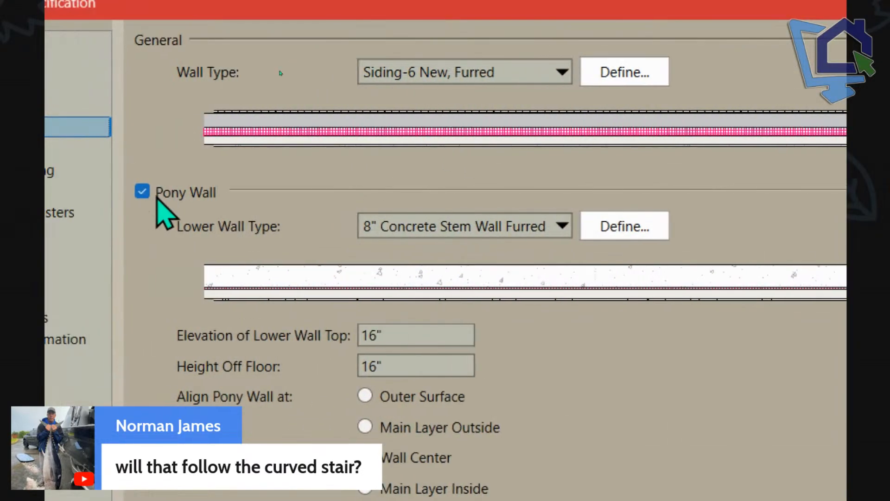
left_click(157, 198)
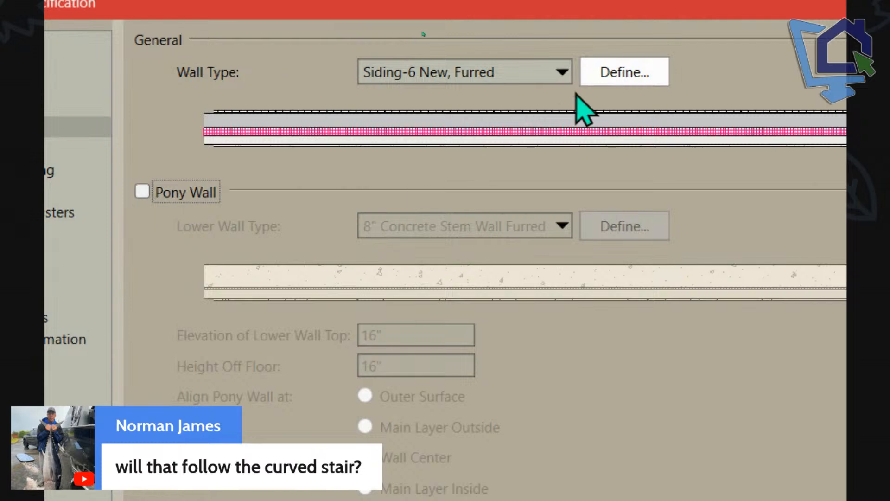
left_click(524, 75)
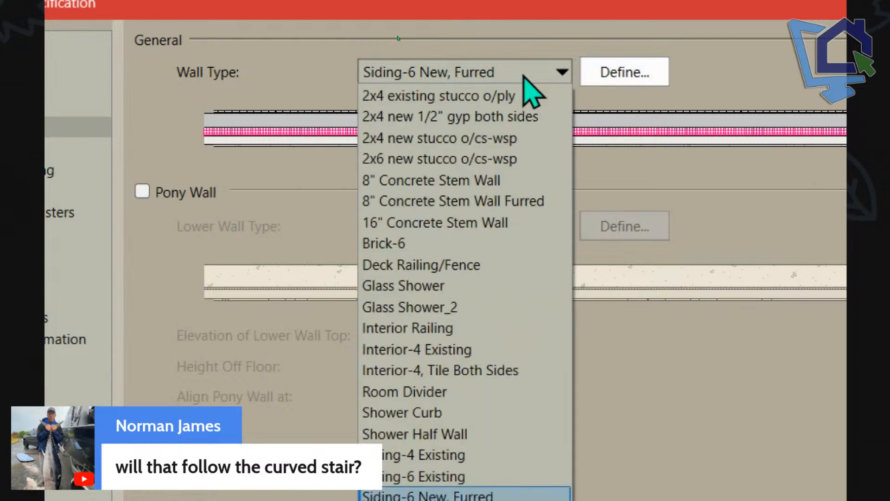
left_click(454, 200)
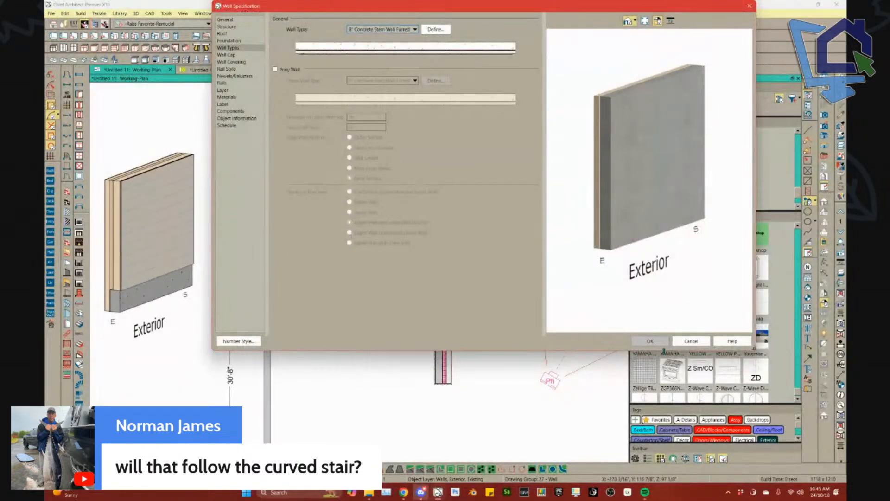
left_click(660, 345)
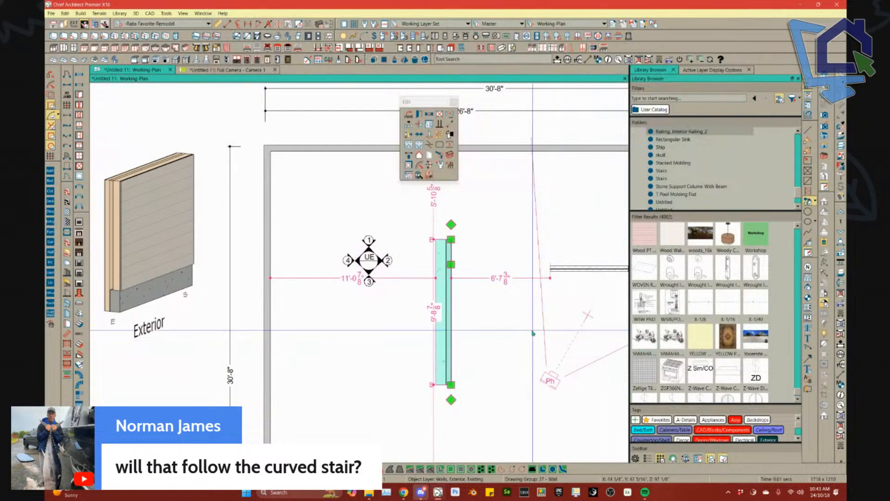
scroll(492, 307, "up", 1)
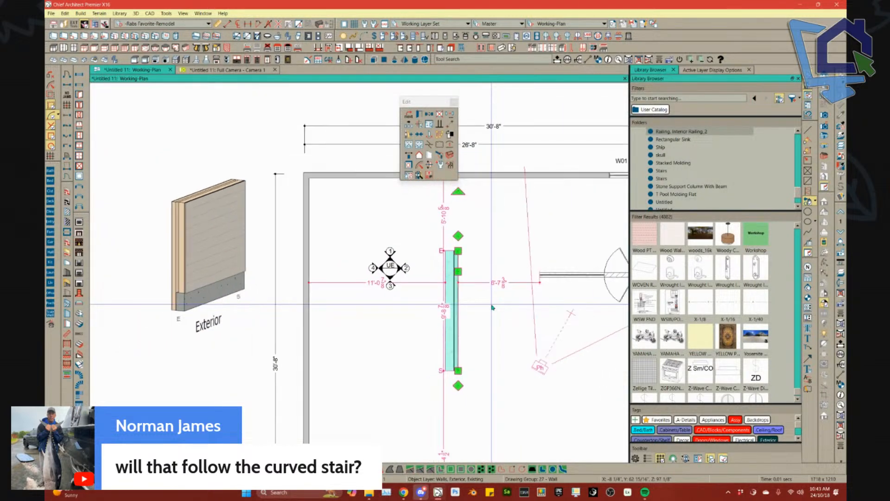
left_click(491, 308)
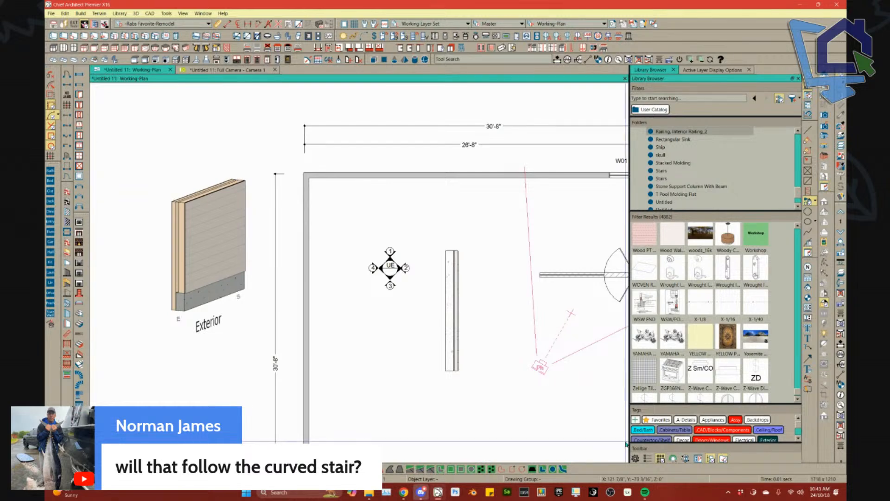
Close the camera view and replace the current plan with a new one.
scroll(569, 371, "down", 1)
middle_click_drag(568, 370, 433, 343)
scroll(433, 344, "down", 1)
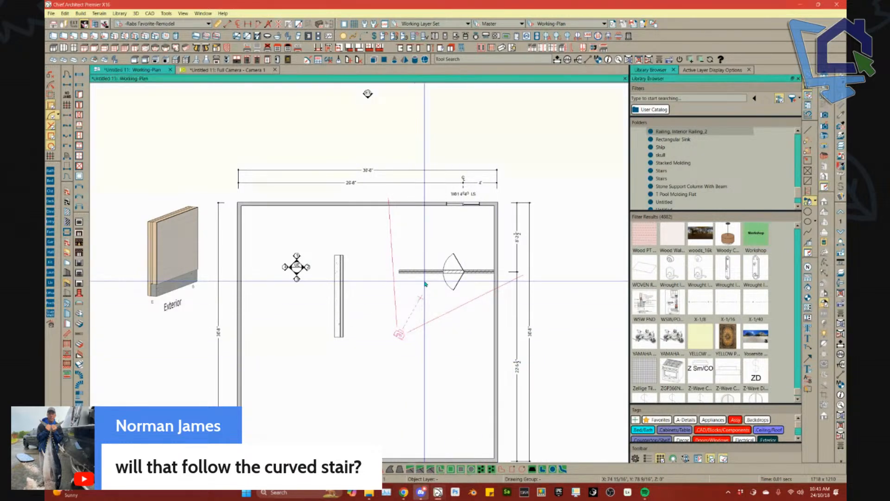
key("ctrl+w")
left_click(458, 255)
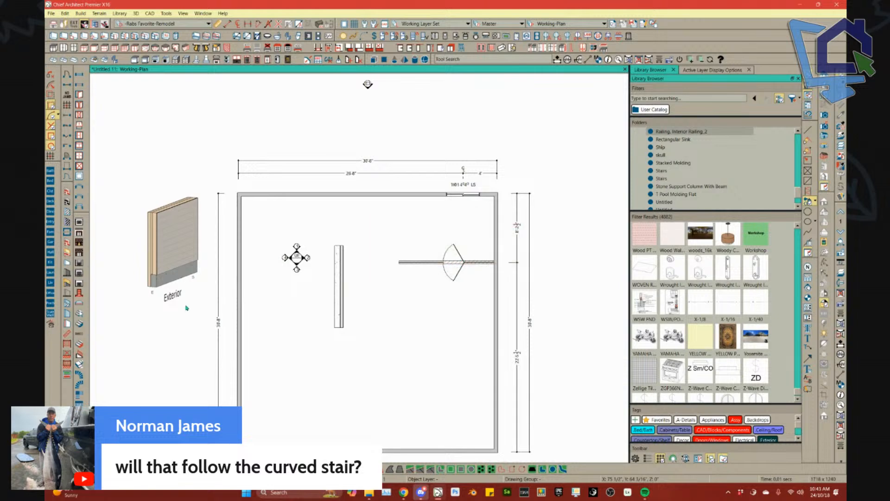
left_click(51, 13)
left_click(58, 23)
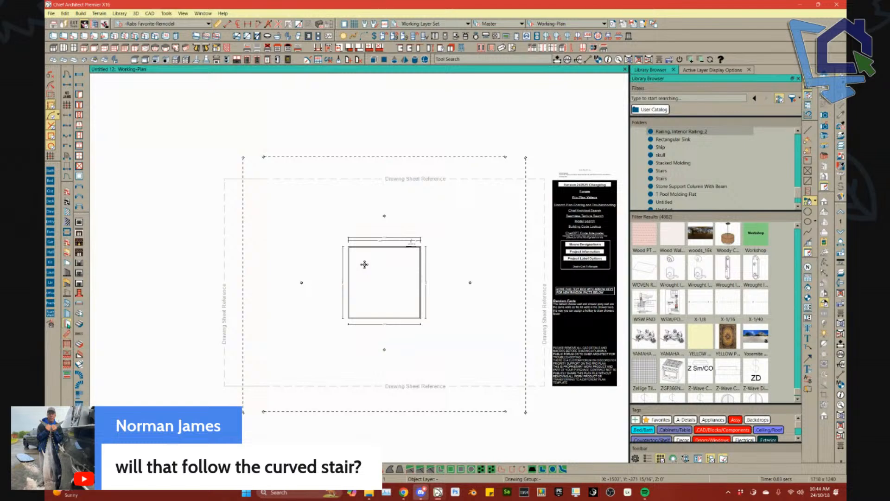
Draw a curved staircase rising diagonally near the middle of the room and select it.
left_click(80, 347)
scroll(393, 306, "up", 6)
mouse_move(371, 300)
left_mouse_down()
mouse_move(371, 256)
mouse_move(392, 230)
mouse_move(413, 227)
left_mouse_up()
left_click(373, 273)
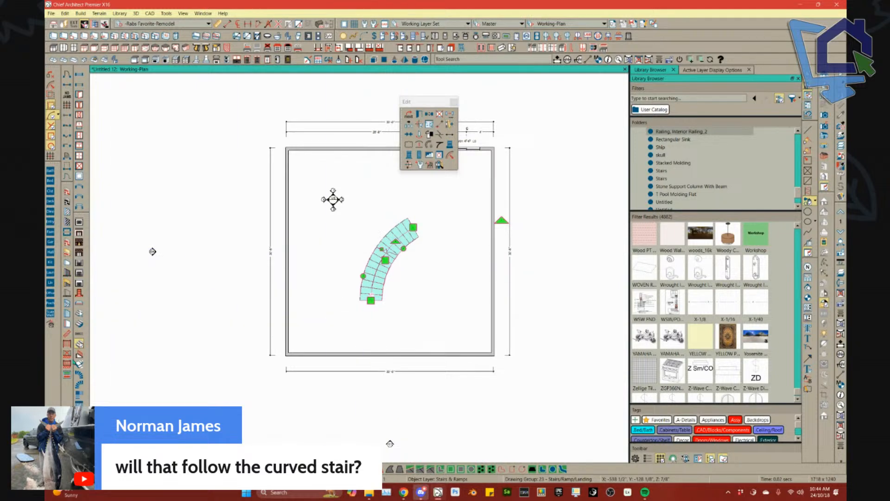
Draw a curved Follow Stairs railing along the inner edge of the curved staircase, from its foot to its head.
left_click(80, 357)
scroll(340, 302, "up", 4)
mouse_move(427, 298)
left_mouse_down()
mouse_move(427, 232)
mouse_move(503, 166)
left_mouse_up()
left_click(427, 245)
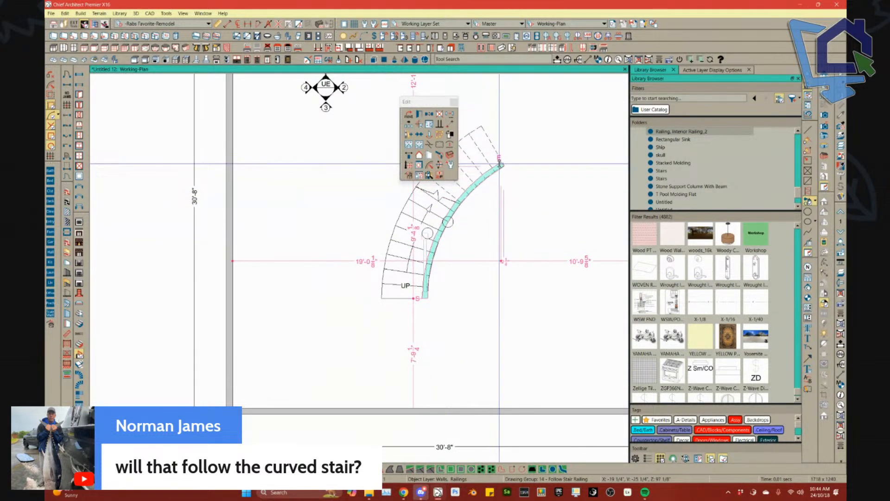
Place a full camera aimed at the curved staircase and inspect the new railing from the side and from the foot of the stairs.
left_click(823, 115)
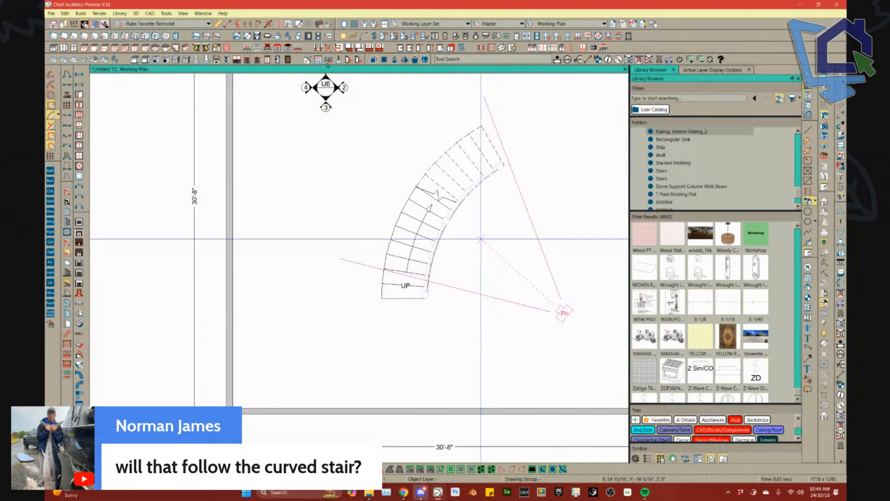
left_click_drag(481, 239, 481, 239)
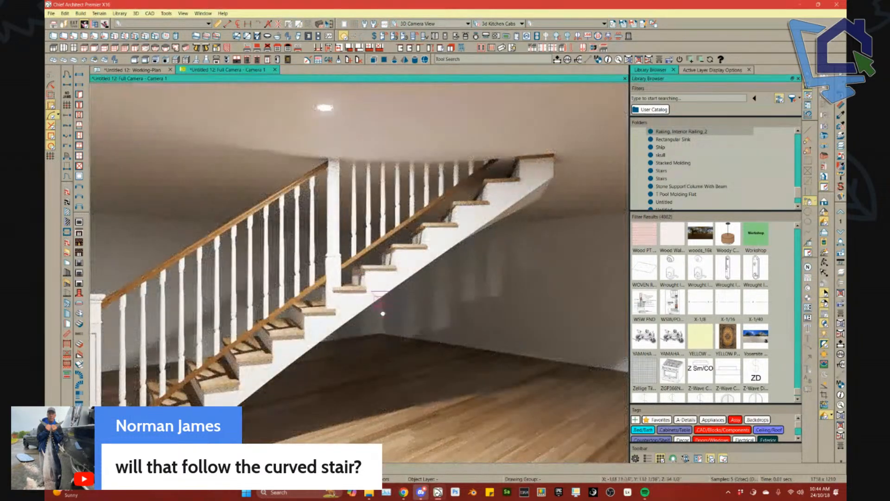
middle_click_drag(383, 324, 380, 173)
middle_click_drag(395, 218, 513, 342)
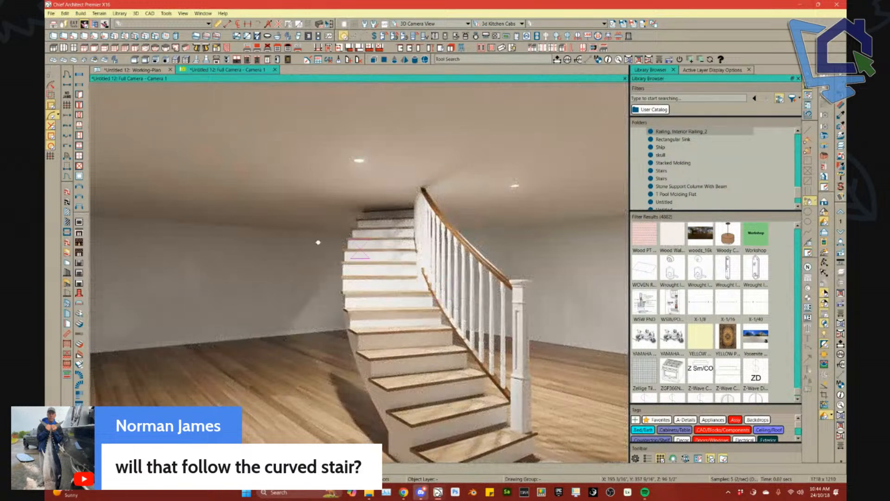
In the plan, draw two opposing curved Follow Stairs railings end to end, forming an S-shape between the staircase and the right-hand exterior wall.
left_click(147, 71)
middle_click_drag(487, 306, 325, 345)
scroll(325, 343, "down", 1)
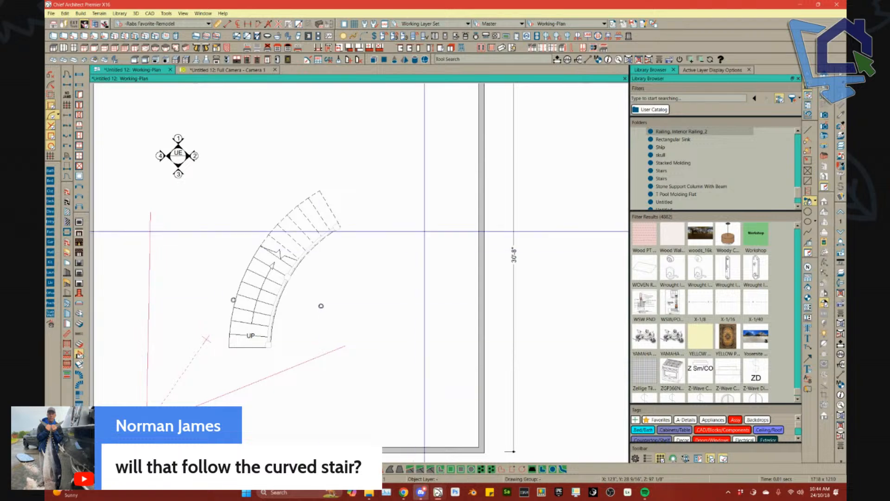
left_click_drag(412, 178, 388, 225)
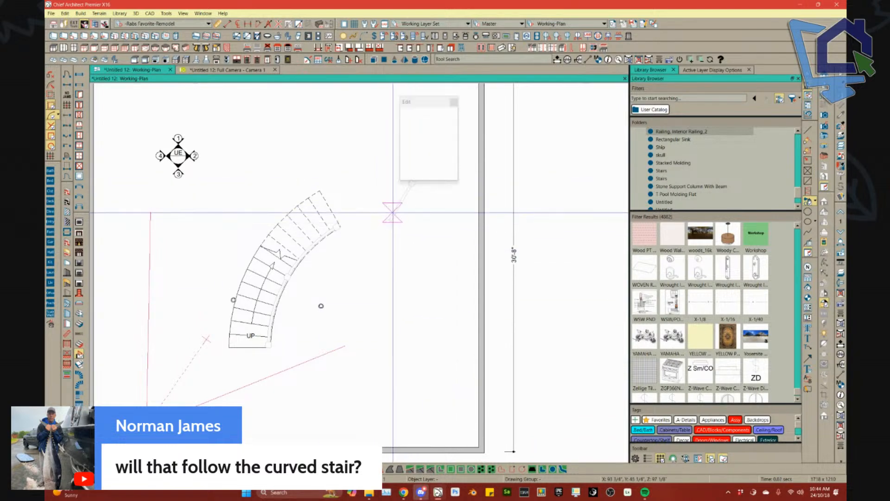
left_click(391, 212)
right_click_drag(387, 224, 412, 259)
mouse_move(419, 272)
left_mouse_down()
mouse_move(443, 312)
mouse_move(426, 352)
mouse_move(436, 301)
left_mouse_up()
left_click(435, 294)
right_click_drag(441, 311, 420, 351)
middle_click_drag(420, 351, 366, 385)
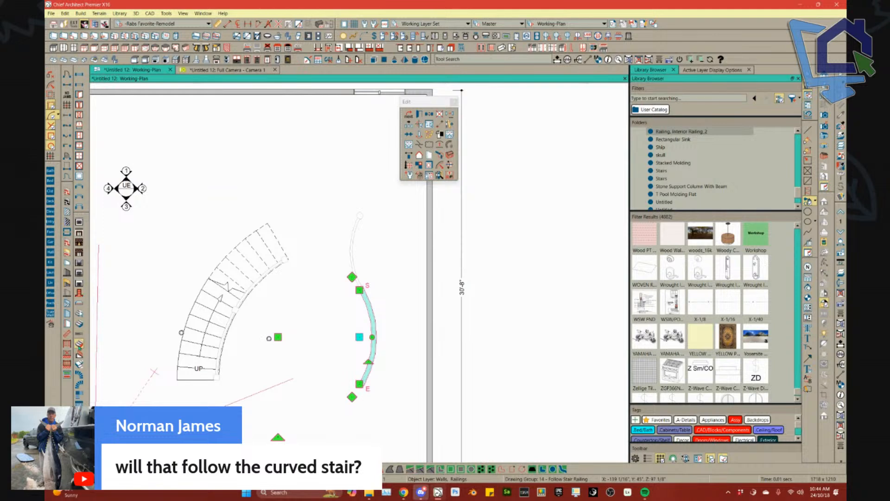
Draw a two-section S-shaped staircase alongside the new railings, following their curves from upper to lower end.
key("Escape")
left_click_drag(338, 203, 359, 328)
left_click(326, 231)
key("Escape")
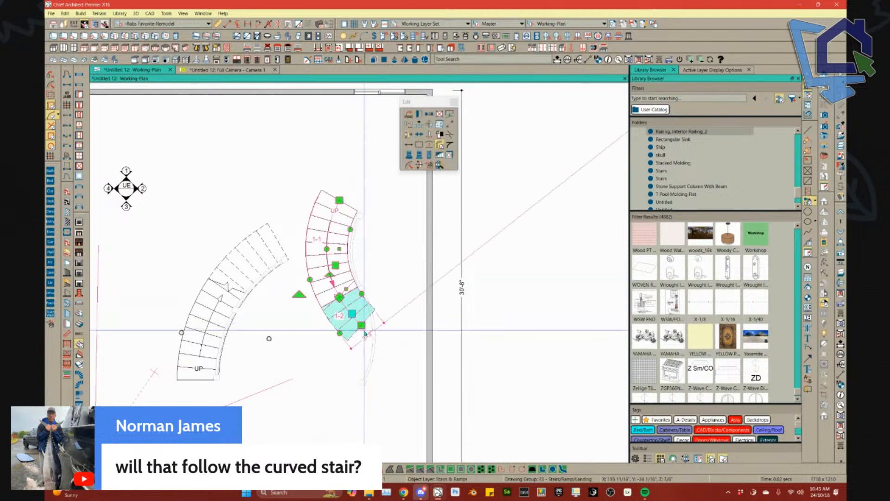
left_click_drag(350, 364, 339, 373)
Turn on Winders for sections 1-1 and 1-2 of the S-shaped staircase.
key("ctrl+e")
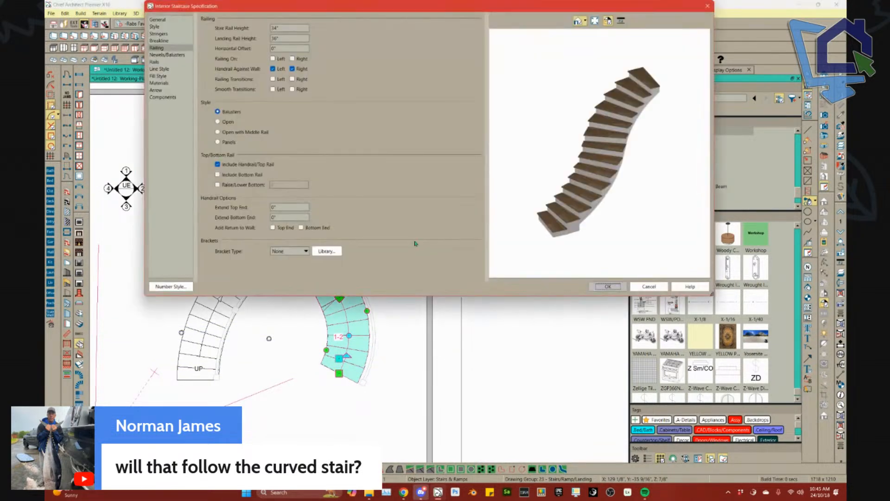
left_click(157, 27)
left_click(158, 20)
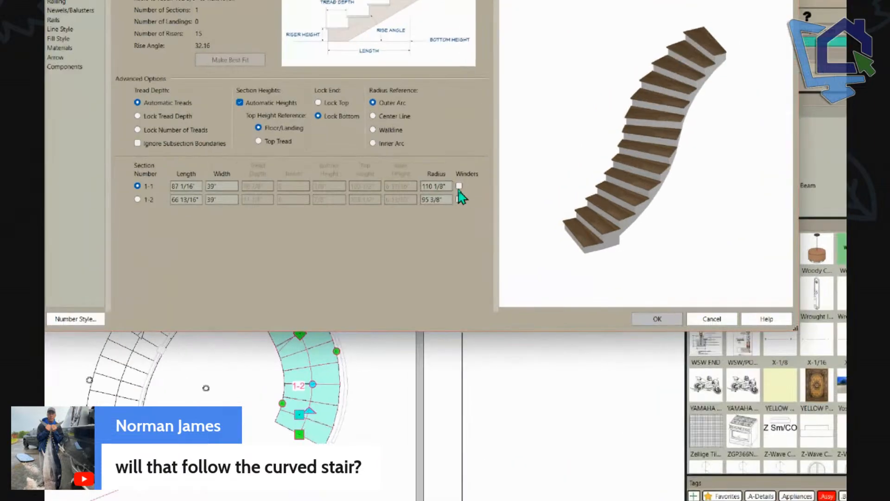
left_click(459, 187)
left_click(459, 197)
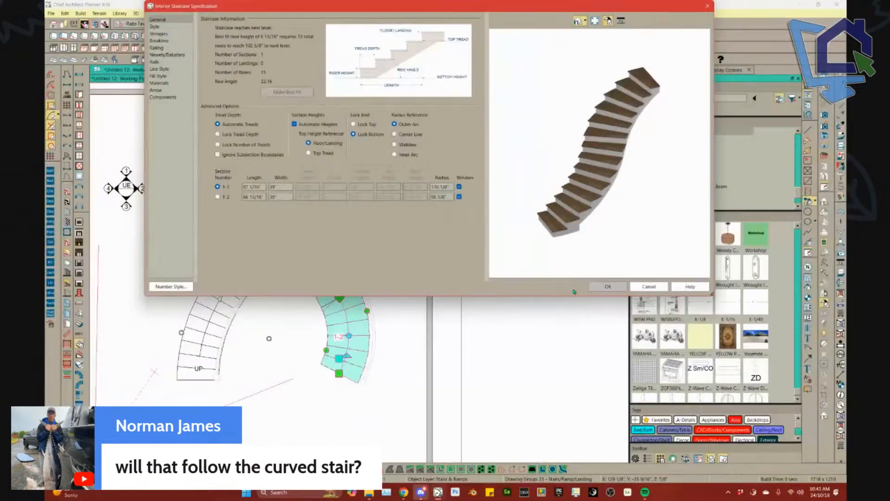
left_click(603, 287)
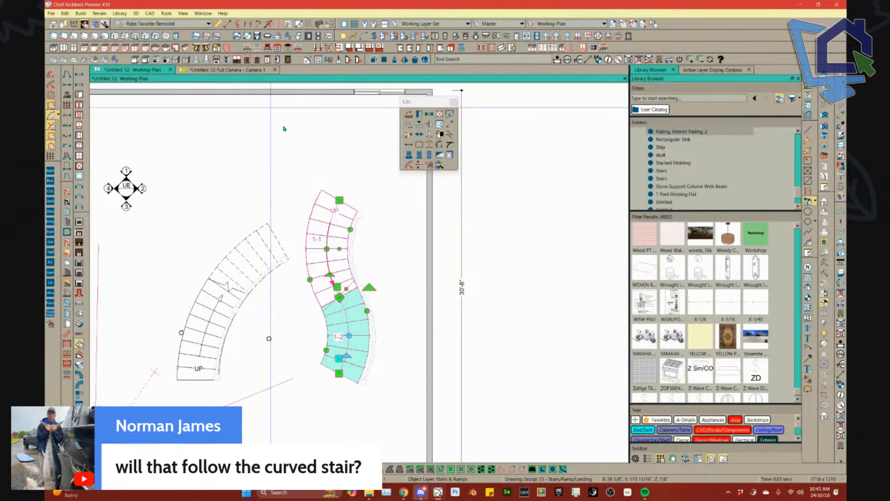
Check in the camera view whether the S-shaped railings follow the new staircase.
left_click(351, 229)
scroll(352, 229, "up", 2)
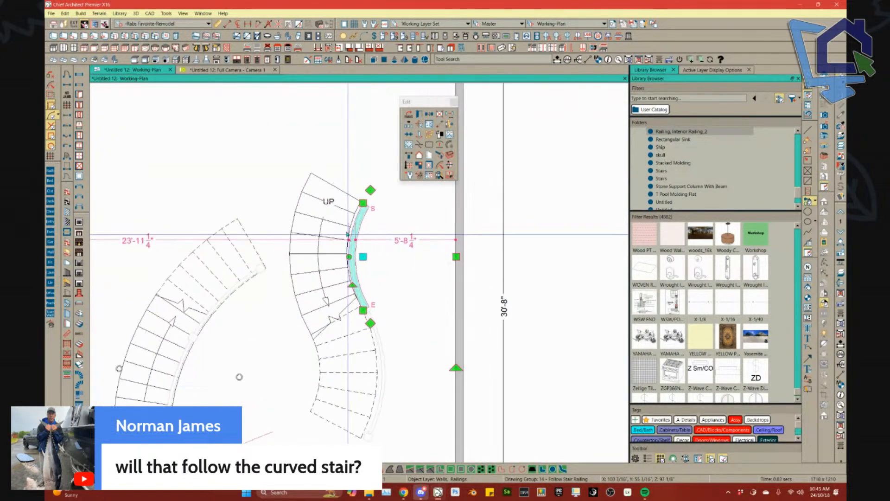
left_click(232, 70)
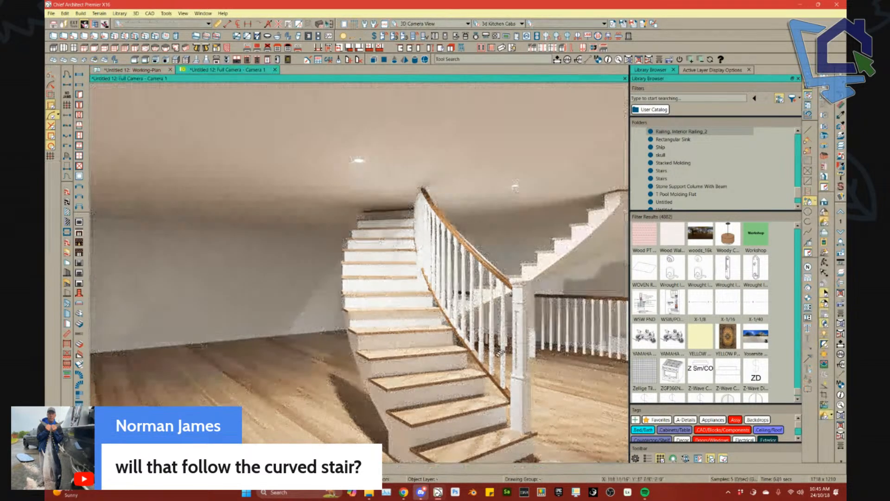
middle_click_drag(449, 288, 425, 352)
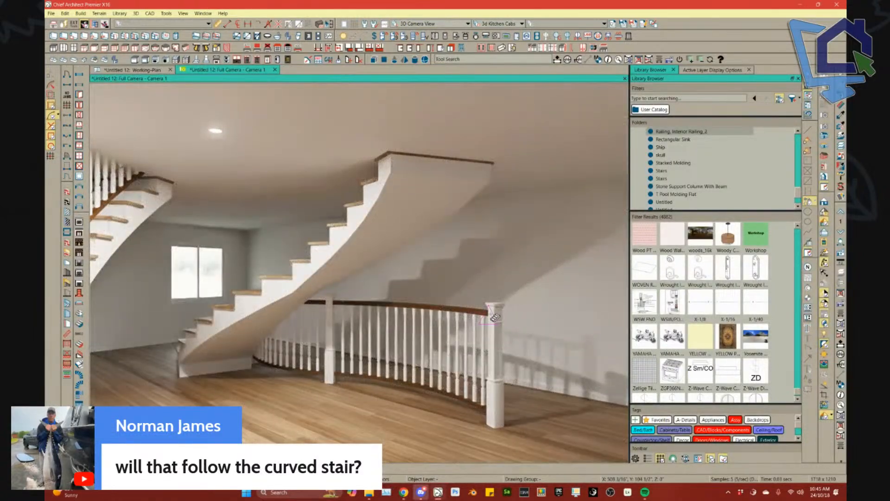
left_click(132, 69)
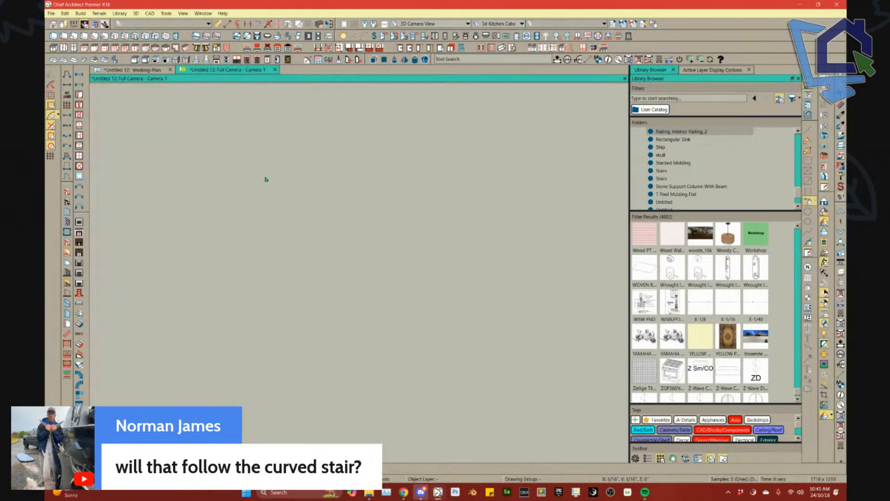
Move the S-shaped staircase slightly towards the railings so that its inner edge meets them.
left_click(327, 319)
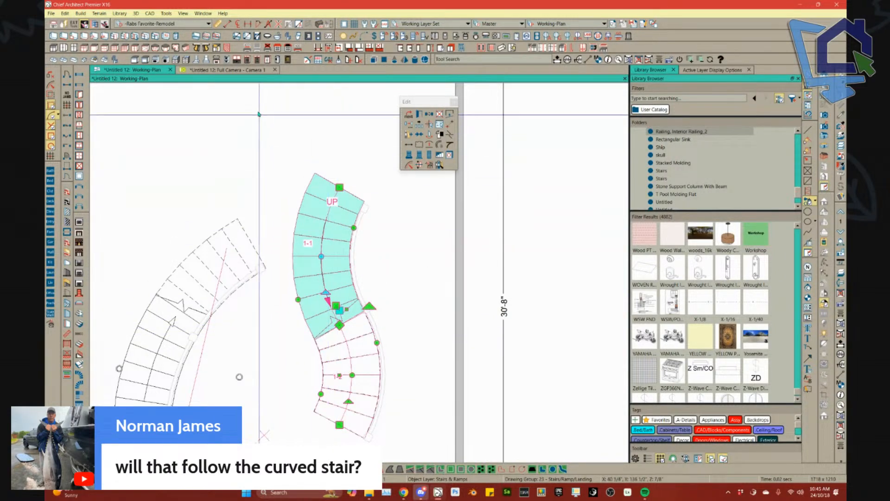
left_click(236, 70)
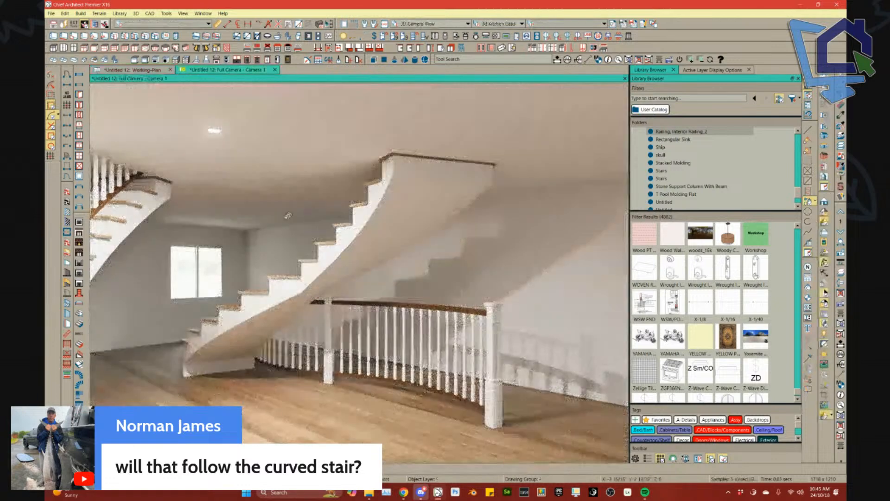
left_click(133, 70)
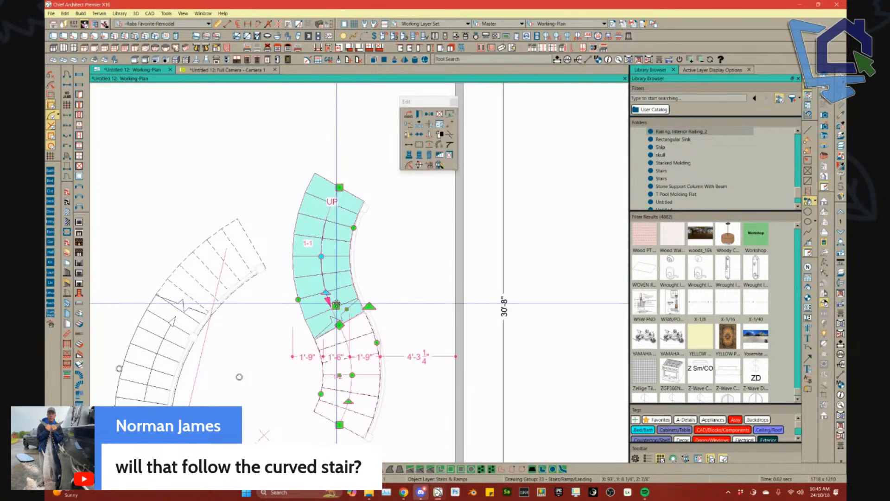
left_click_drag(341, 312, 347, 316)
Inspect the S-shaped staircase and its railings in the camera view, then return to the plan.
left_click(237, 70)
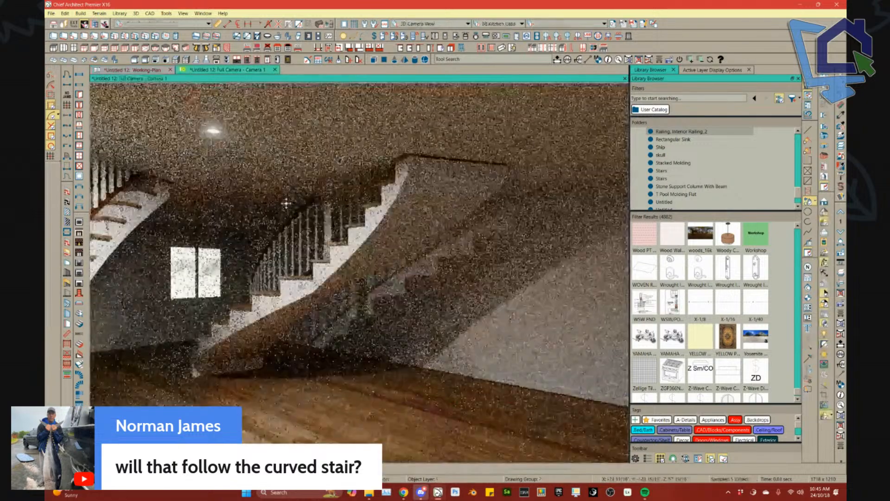
middle_click_drag(291, 208, 370, 278)
scroll(306, 320, "down", 5)
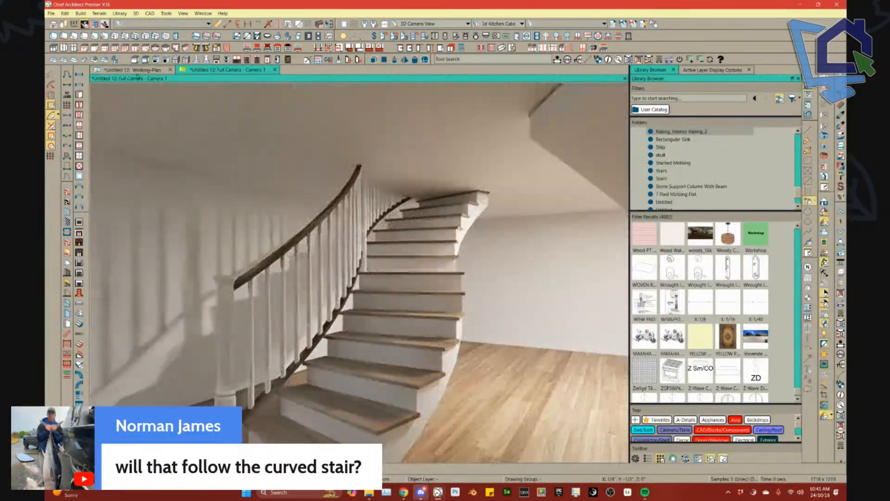
left_click(134, 70)
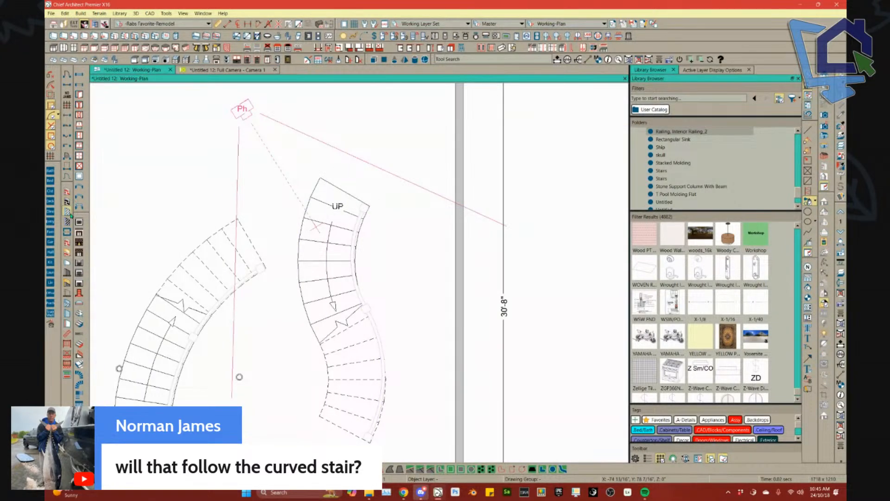
Draw a vertical interior wall about 15'-10" long between the two staircases, close beside the S-shaped one.
left_click_drag(283, 183, 281, 436)
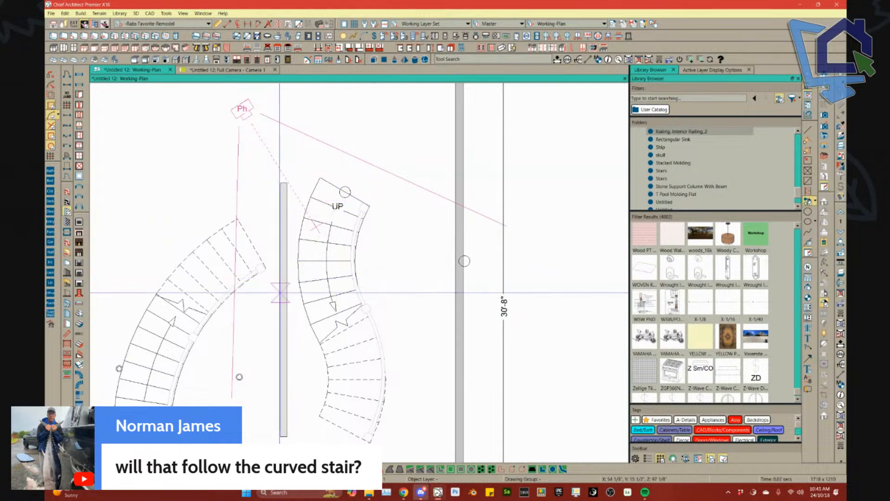
left_click(281, 292)
left_click(286, 310)
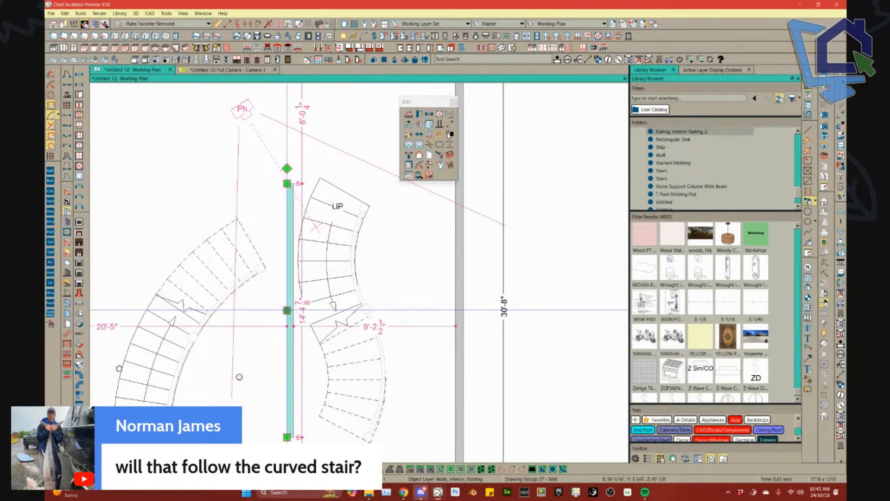
left_click_drag(287, 172, 291, 158)
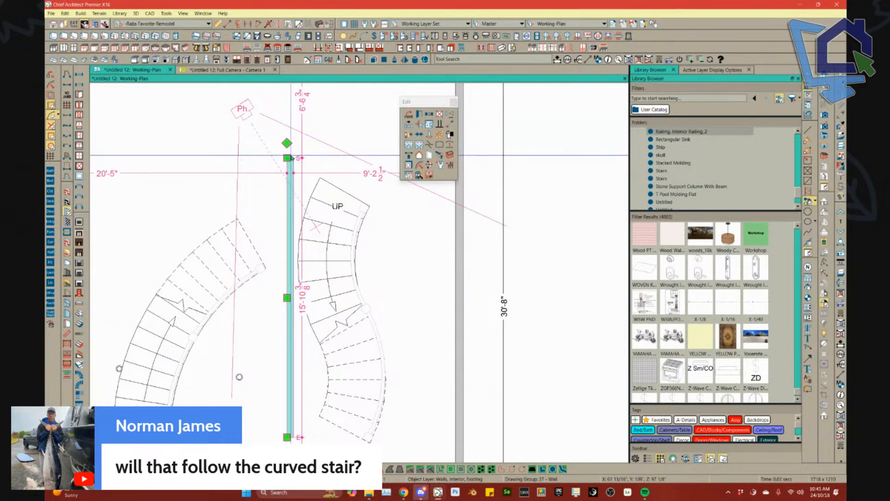
key("Escape")
Draw a horizontal interior wall from the upper end of the vertical wall to the right-hand exterior wall.
scroll(298, 170, "down", 1)
left_click(298, 170)
left_click(297, 153)
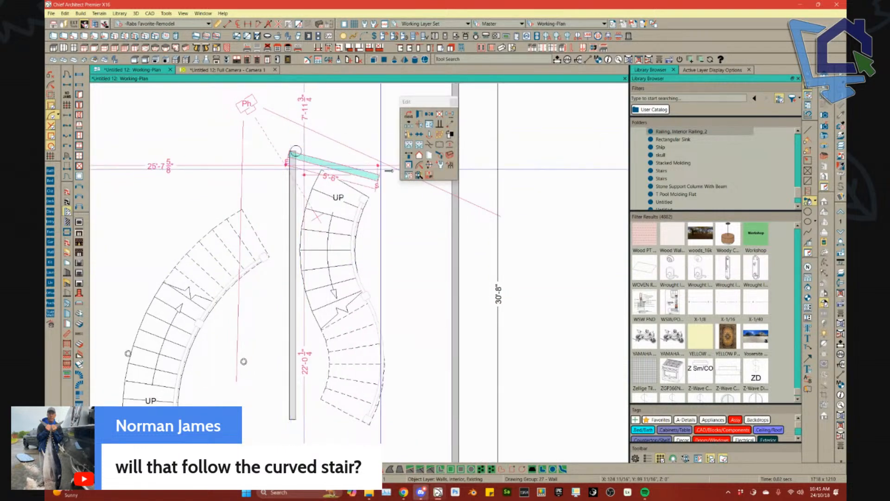
left_click(292, 408)
scroll(292, 408, "down", 1)
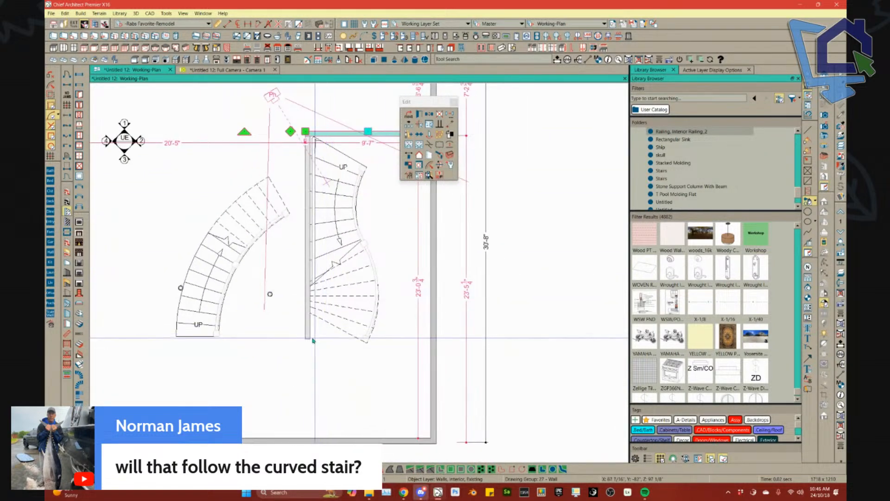
key("Escape")
scroll(343, 111, "up", 1)
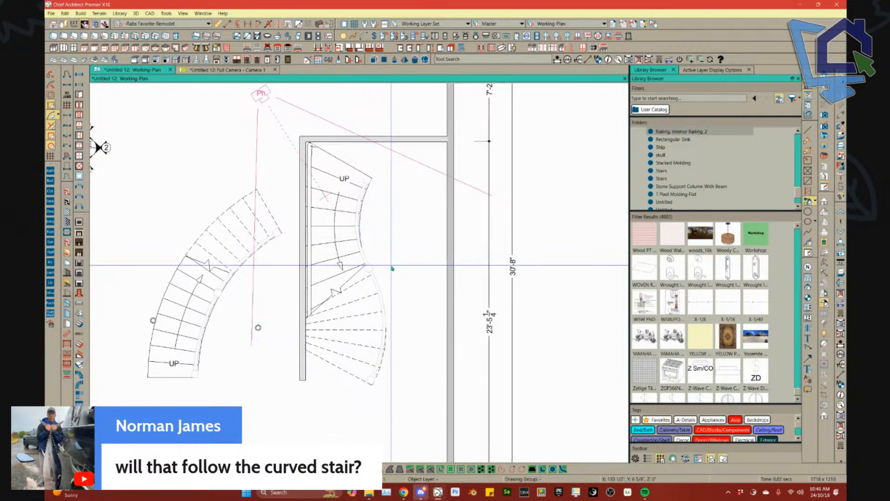
Try to add a short horizontal wall between the upper railing's top end and the right-hand exterior wall, and delete it.
left_click(372, 188)
left_click(370, 186)
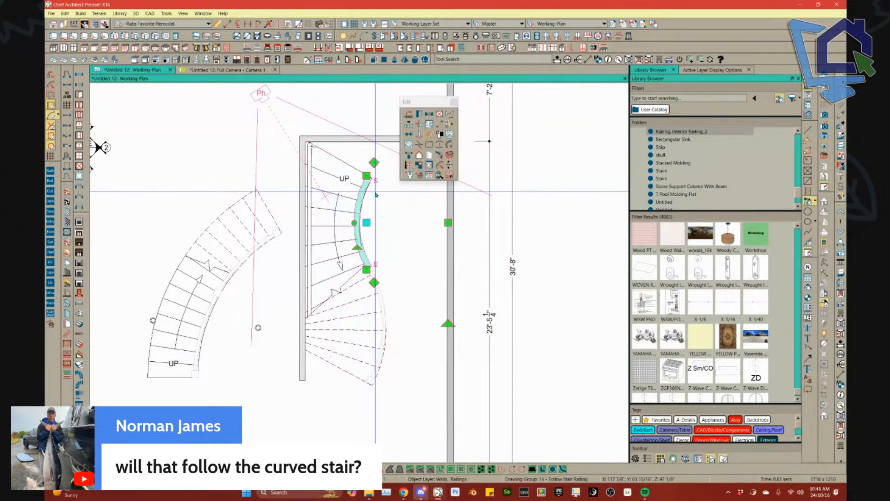
scroll(187, 178, "right", 1)
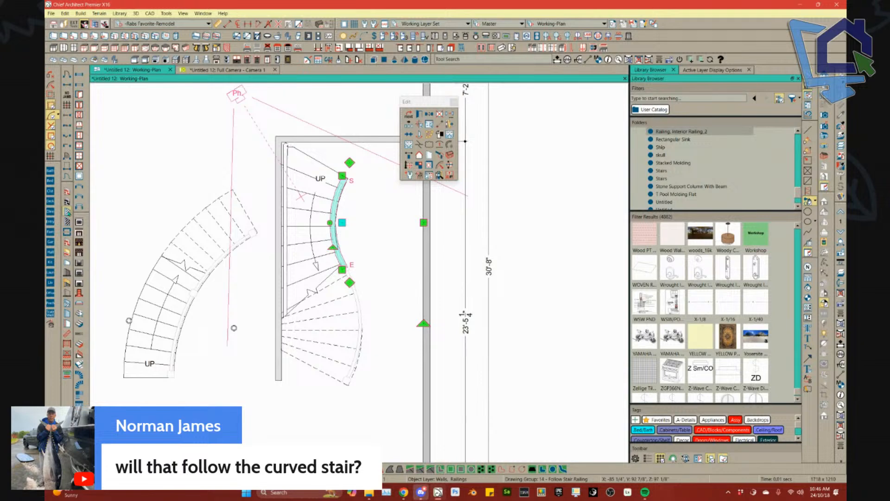
key("Escape")
left_click_drag(342, 176, 423, 179)
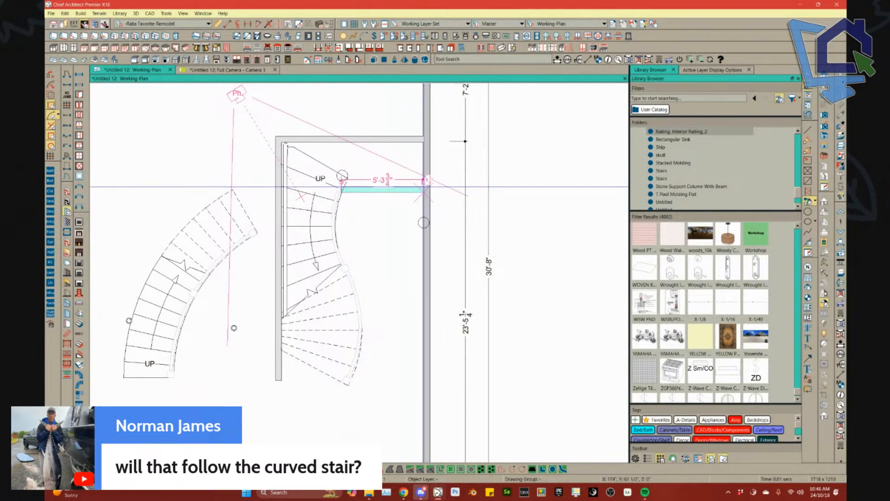
left_click(341, 192)
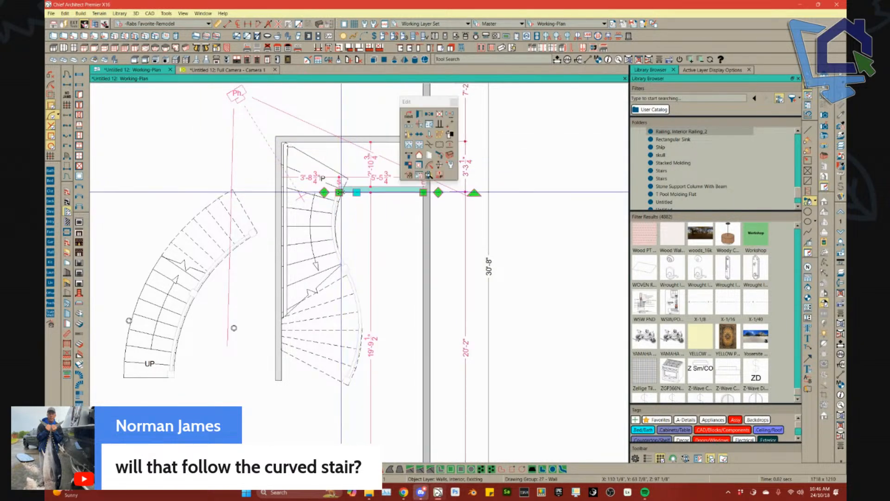
scroll(341, 193, "up", 2)
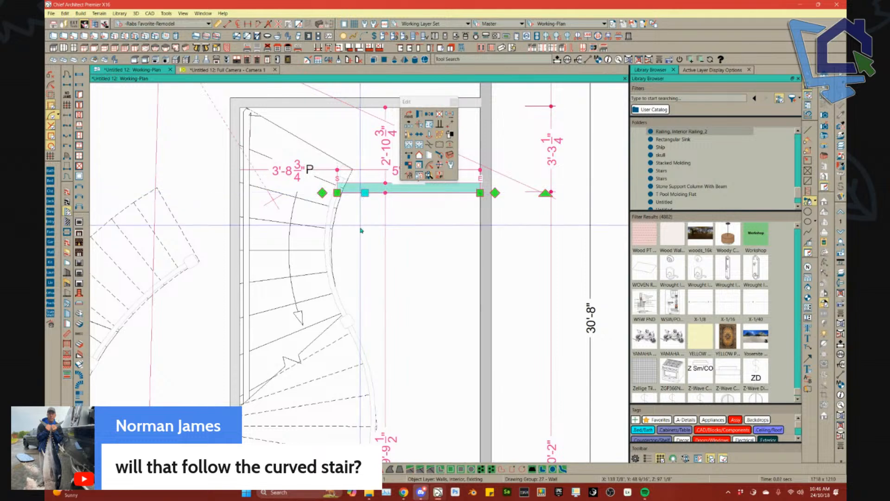
key("Delete")
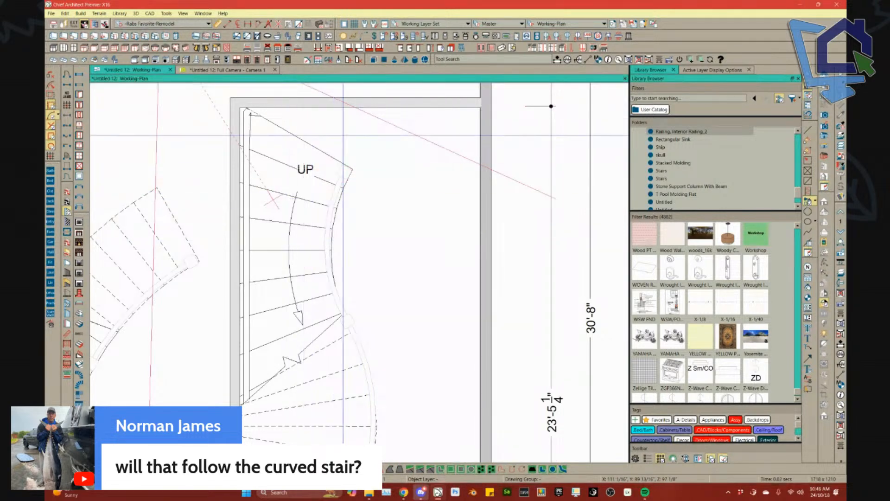
Open a perspective floor overview to examine both staircases with their railings and enclosing walls.
scroll(312, 118, "down", 3)
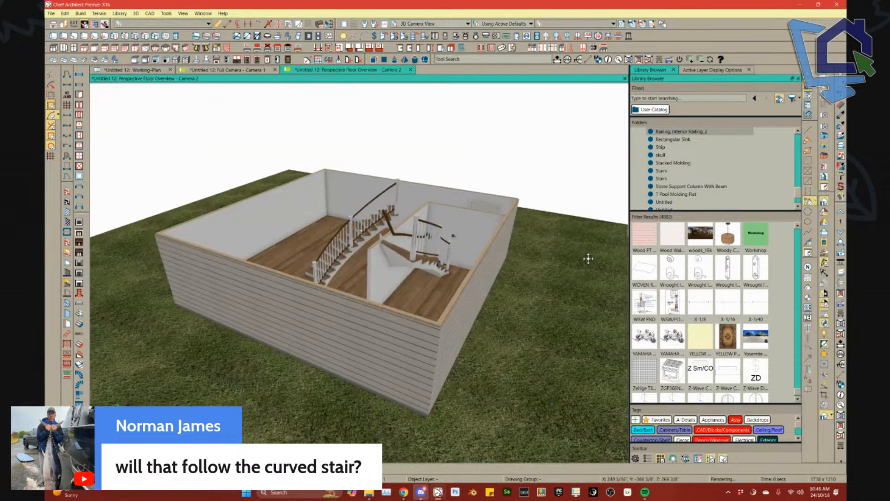
Examine the S-shaped staircase's railings and the wall handrail up close from several angles.
scroll(580, 262, "up", 5)
middle_click_drag(574, 264, 388, 288)
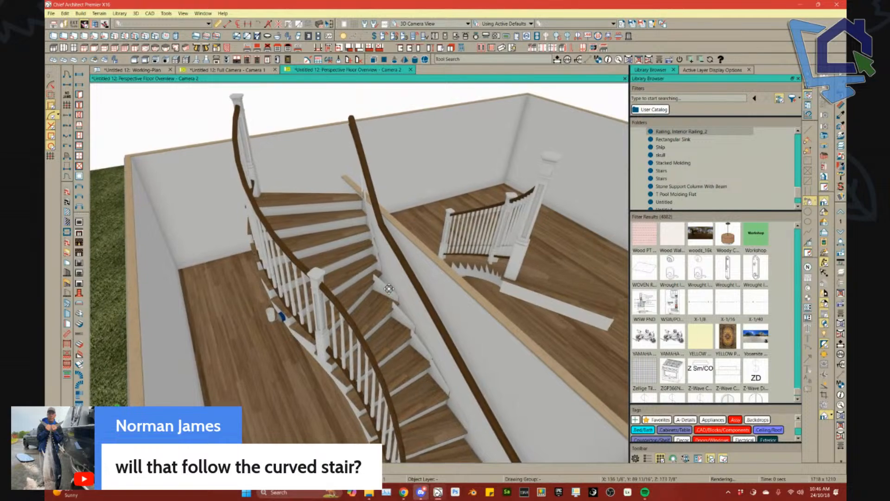
middle_click_drag(548, 277, 438, 275)
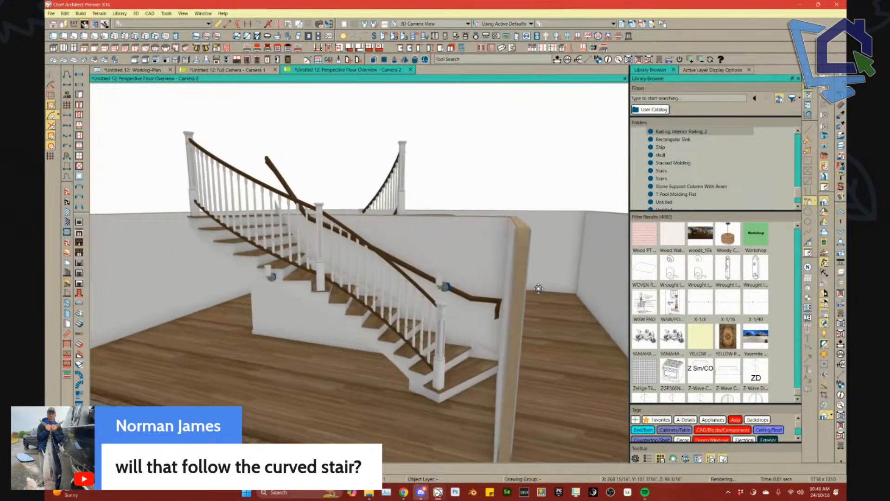
Switch the camera view to physically based rendering and hide the Library Browser and Active Layer Display Options.
left_click(824, 222)
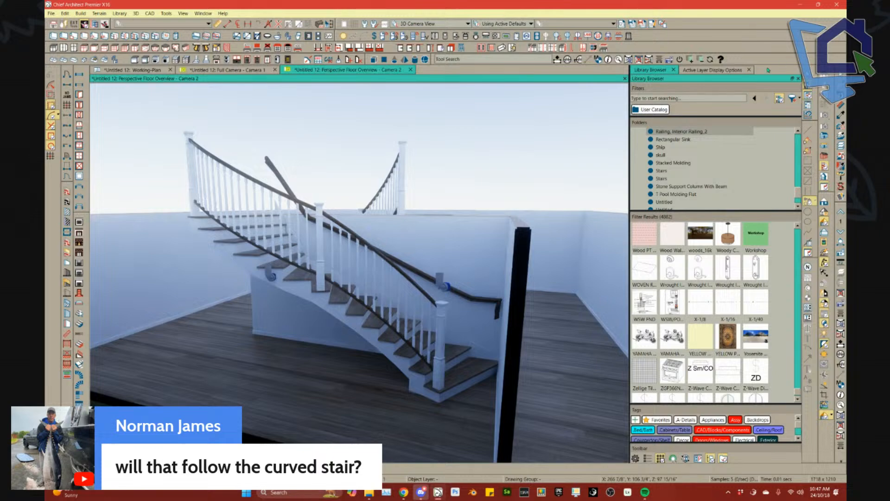
left_click(808, 86)
left_click(808, 94)
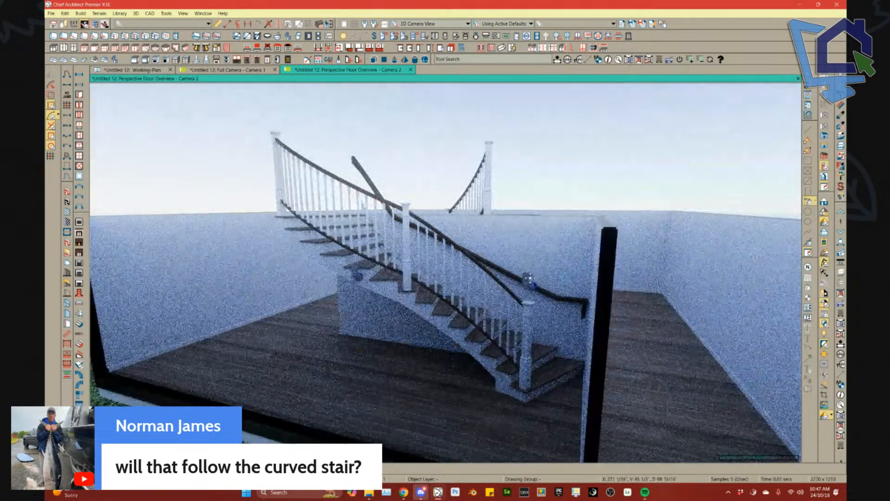
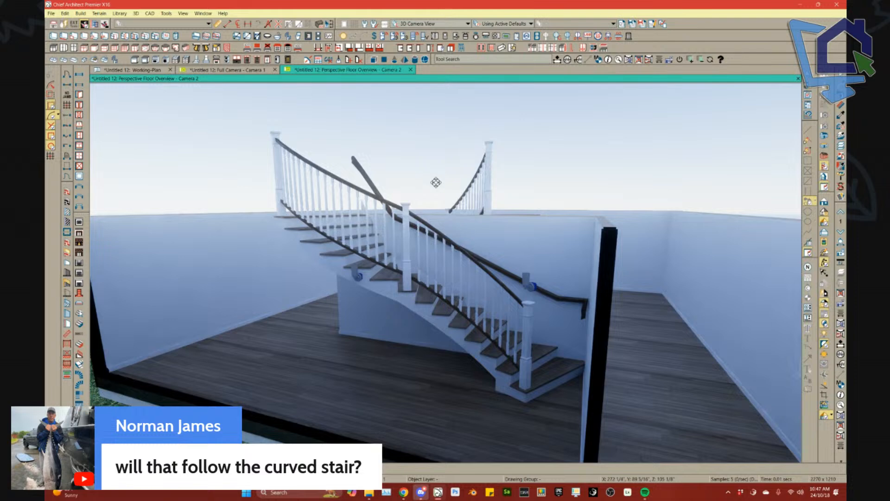
Close the Untitled 12 plan without saving it and start a new plan.
key("ctrl+w")
left_click(417, 258)
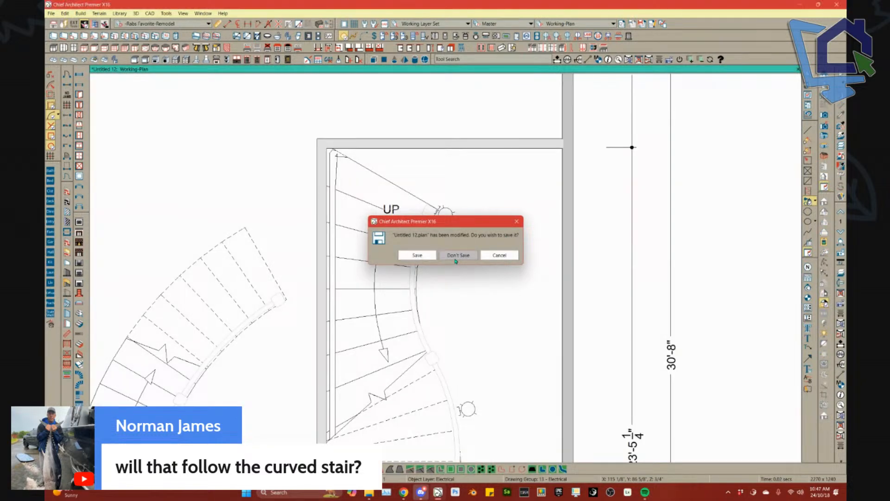
key("ctrl+n")
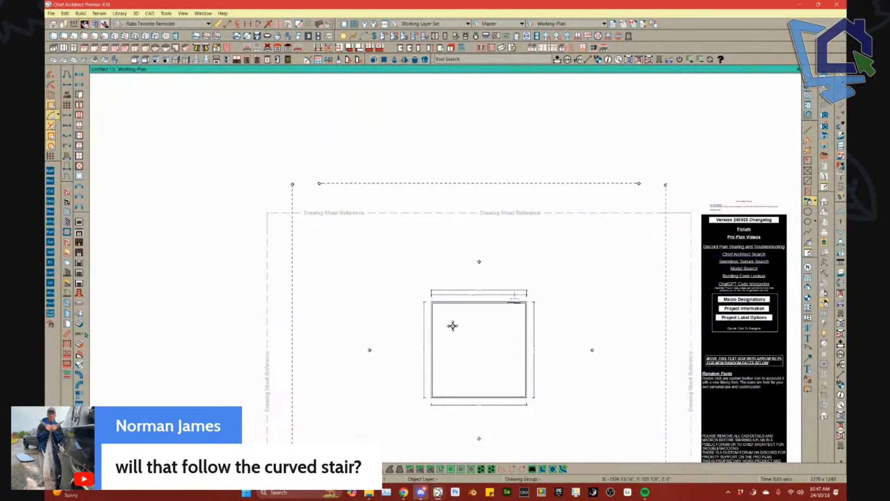
Draw a spiral staircase about 3'-3" wide inside the room from two connected curved sections winding past a full turn.
scroll(522, 347, "up", 5)
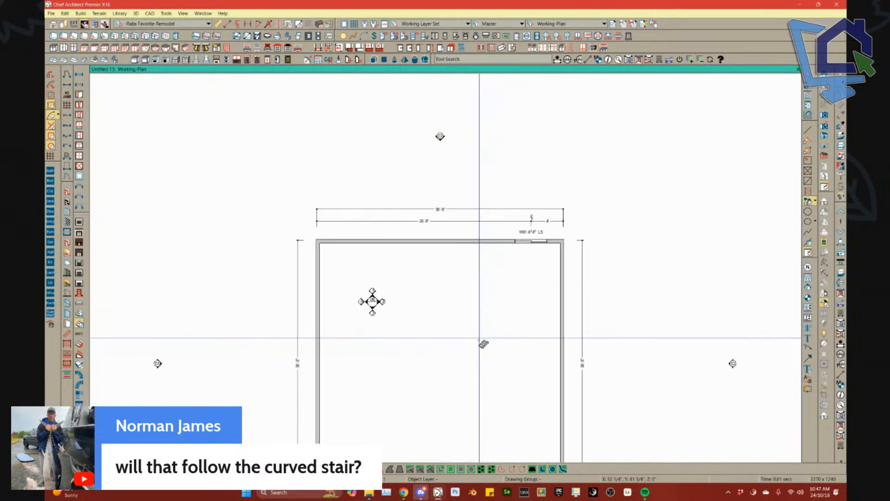
left_click_drag(471, 333, 431, 349)
scroll(433, 353, "up", 3)
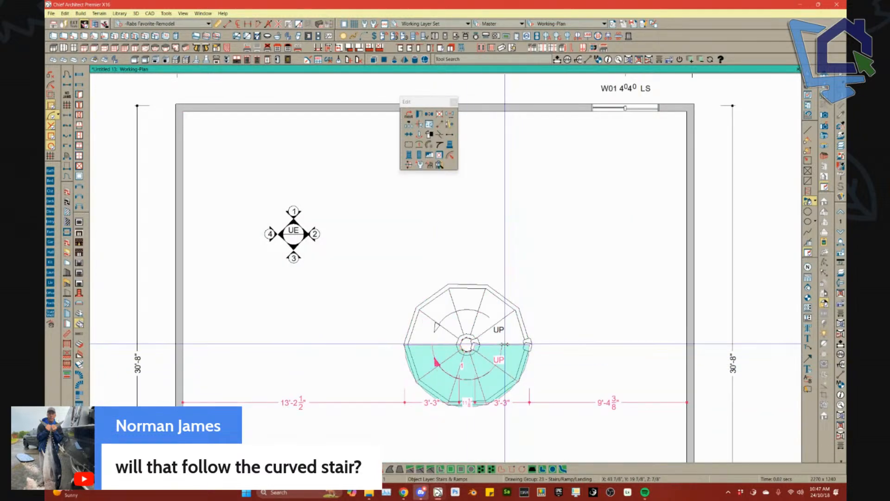
left_click_drag(498, 324, 478, 309)
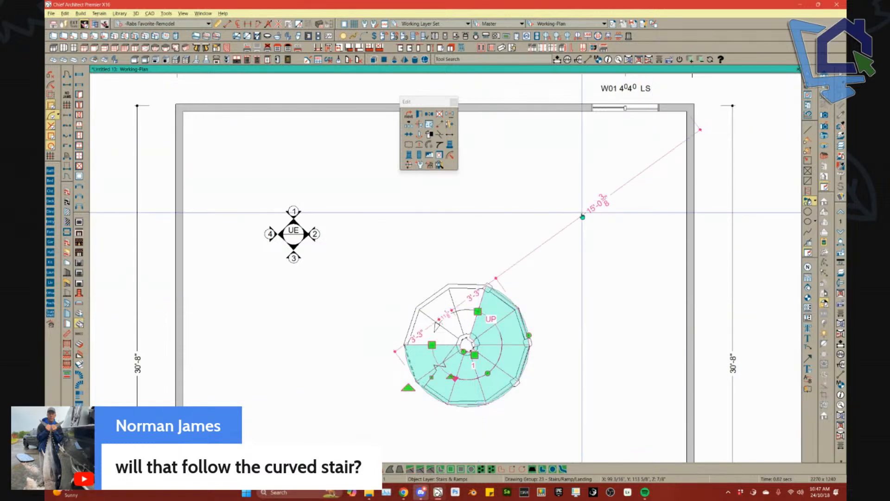
Build a second floor above the plan with the default options and return to the first floor.
key("alt+b")
key("f")
key("Return")
key("Return")
key("Page_Down")
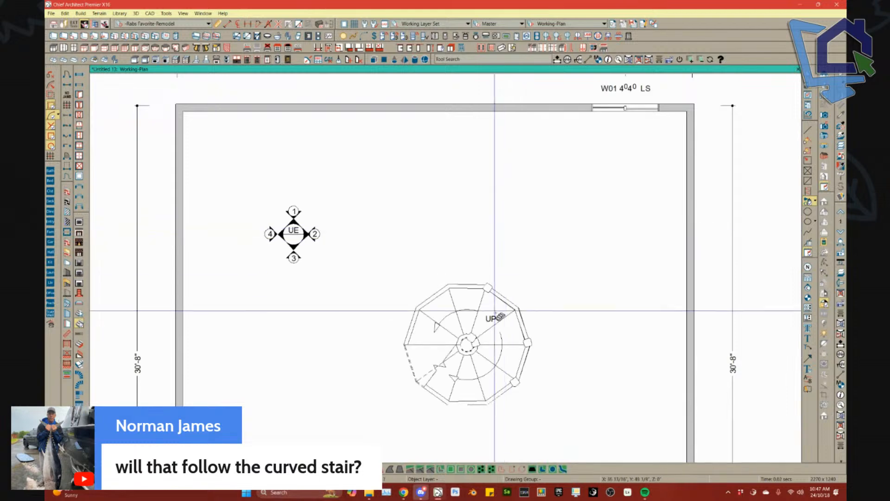
Try to create an automatic stairwell above the spiral staircase.
left_click(494, 312)
left_click(429, 144)
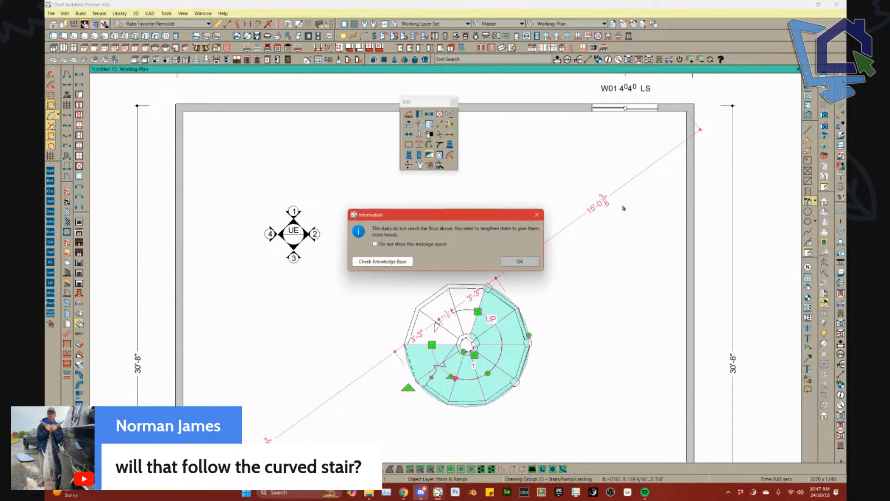
left_click(520, 262)
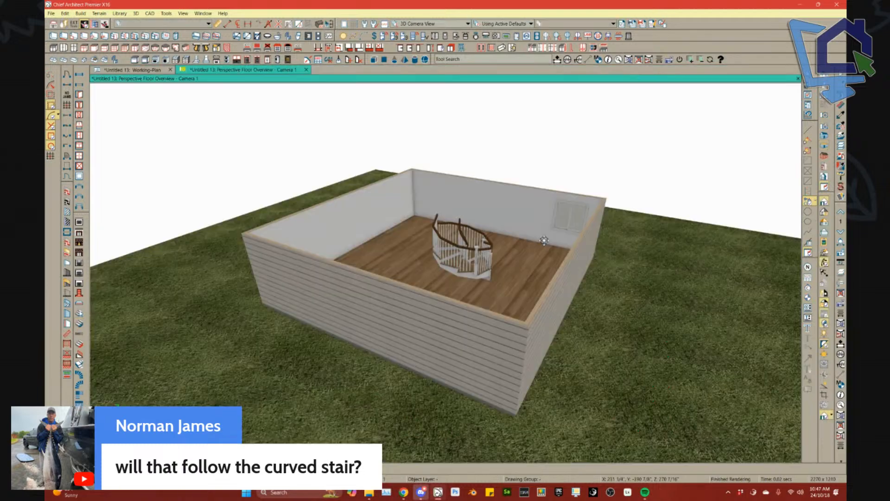
Try to reshape the spiral's second curved section into a wider curve in the floor overview, and delete that section.
scroll(592, 256, "up", 5)
left_click_drag(534, 293, 552, 306)
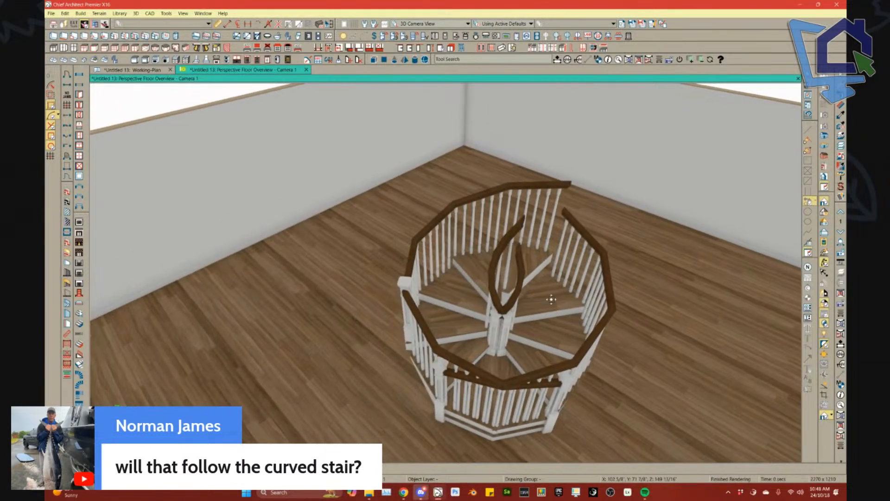
left_click(473, 302)
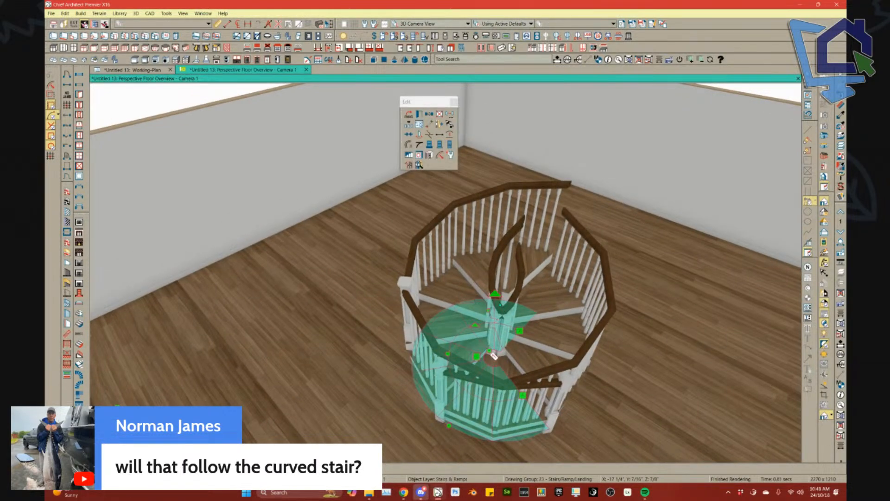
left_click_drag(494, 356, 502, 344)
left_click_drag(417, 358, 373, 355)
middle_click_drag(388, 351, 386, 334)
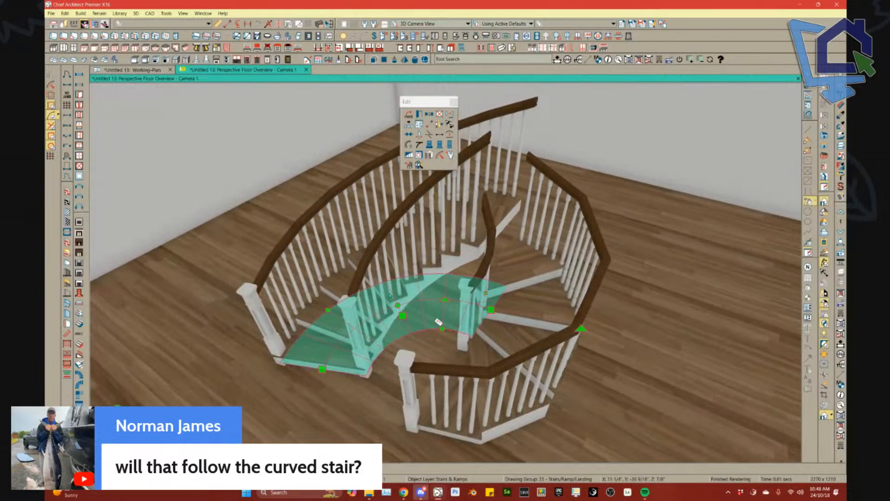
key("Delete")
left_click(518, 267)
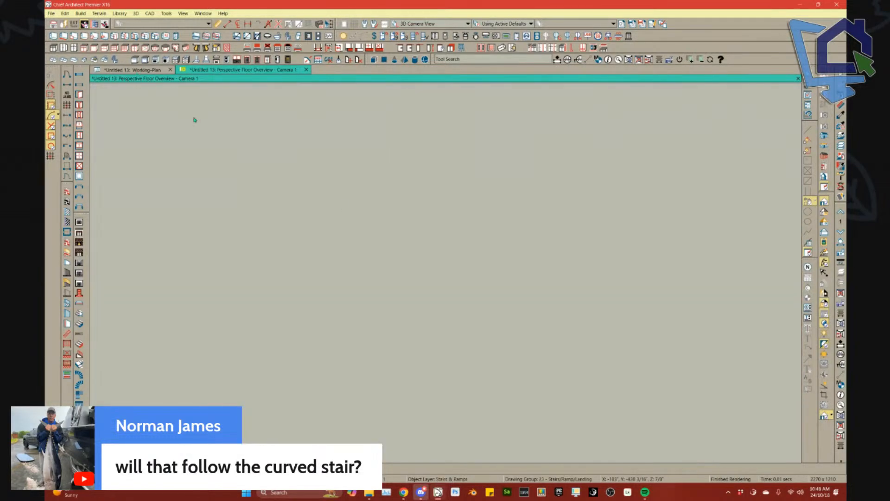
Extend the remaining half spiral in the plan with a larger-radius curved flight and create its automatic stairwell.
left_click(139, 70)
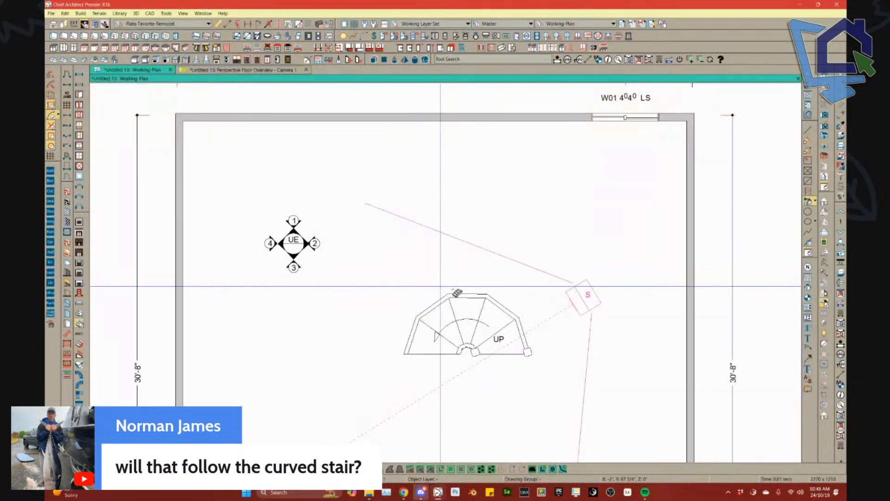
left_click_drag(434, 355, 434, 401)
left_click_drag(519, 390, 493, 278)
left_click(439, 156)
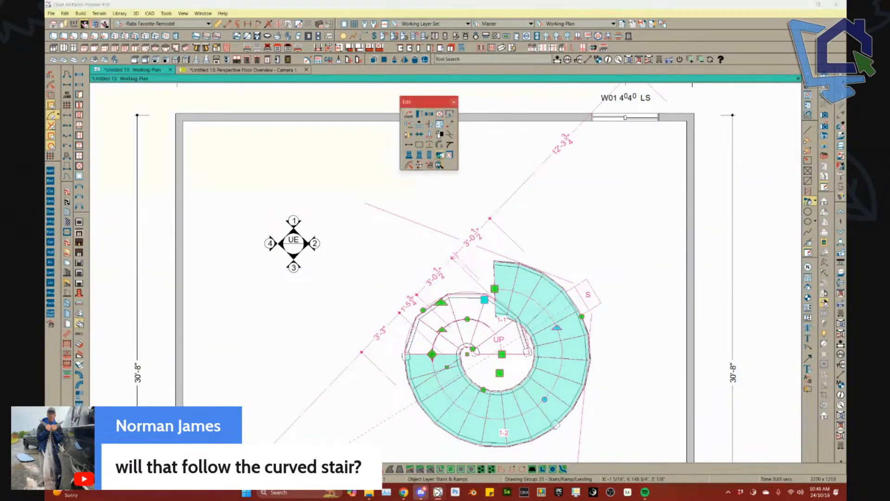
Examine the extended spiral staircase and its railings in the perspective floor overview.
left_click(267, 70)
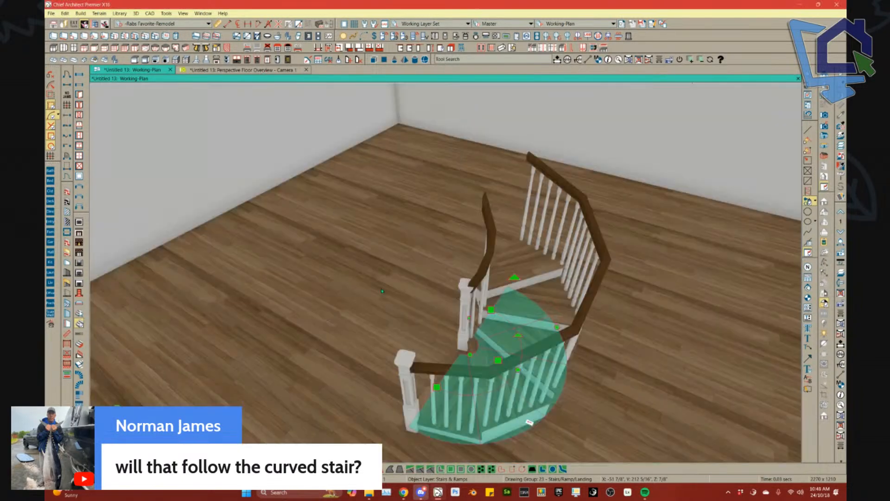
scroll(383, 288, "up", 5)
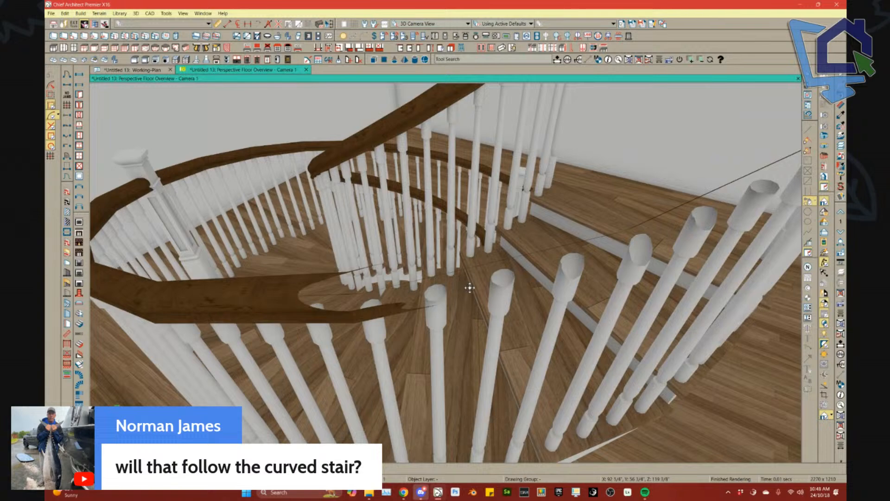
scroll(467, 289, "down", 8)
middle_click_drag(471, 286, 471, 286)
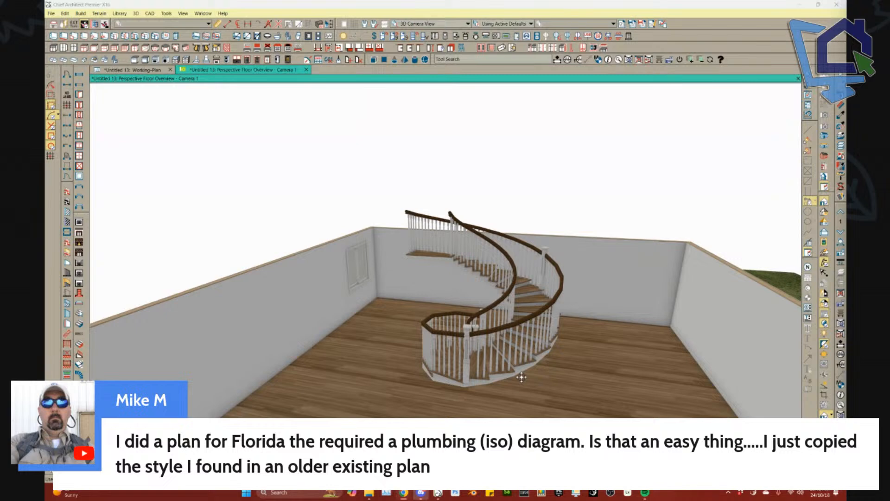
Close the floor overview and open a perspective framing overview focused on the floor joists.
left_click(306, 69)
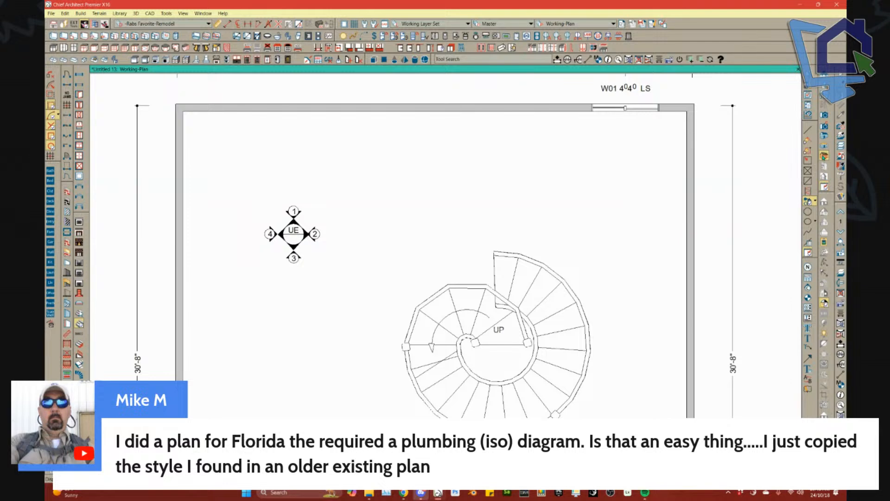
left_click(823, 157)
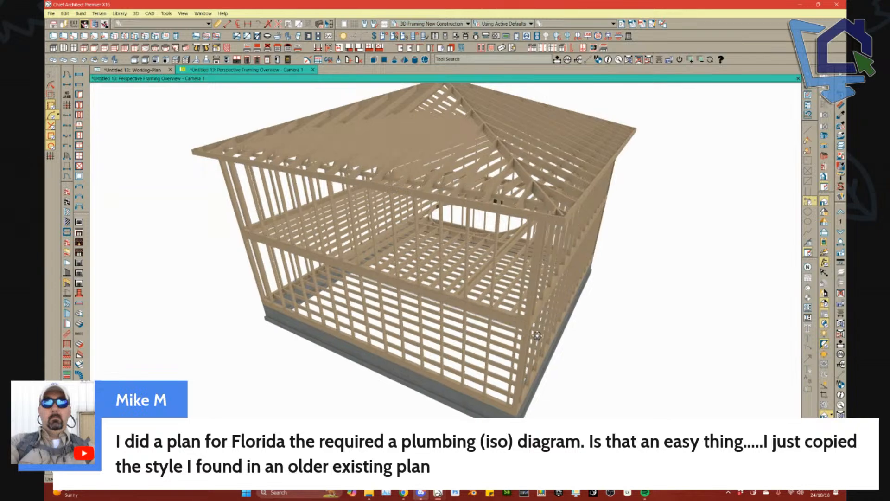
scroll(536, 335, "up", 10)
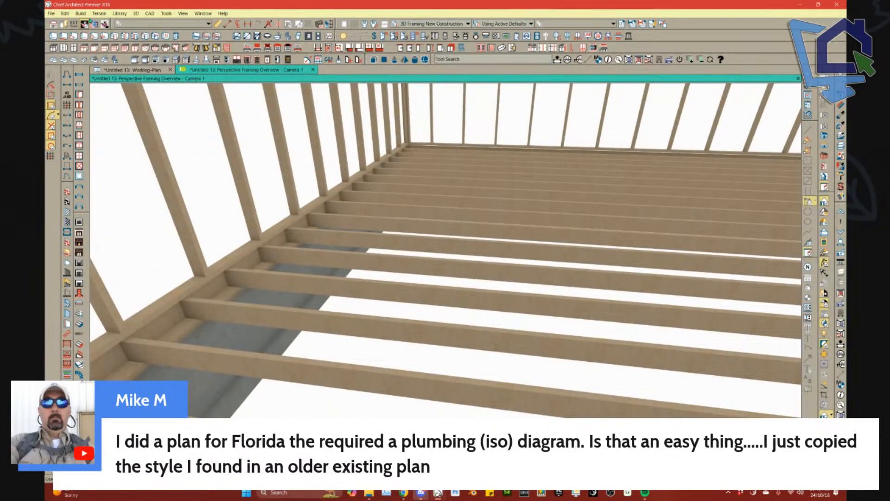
Draw a straight molding line along a floor joist and turn on display of the Moldings layer.
left_click(81, 13)
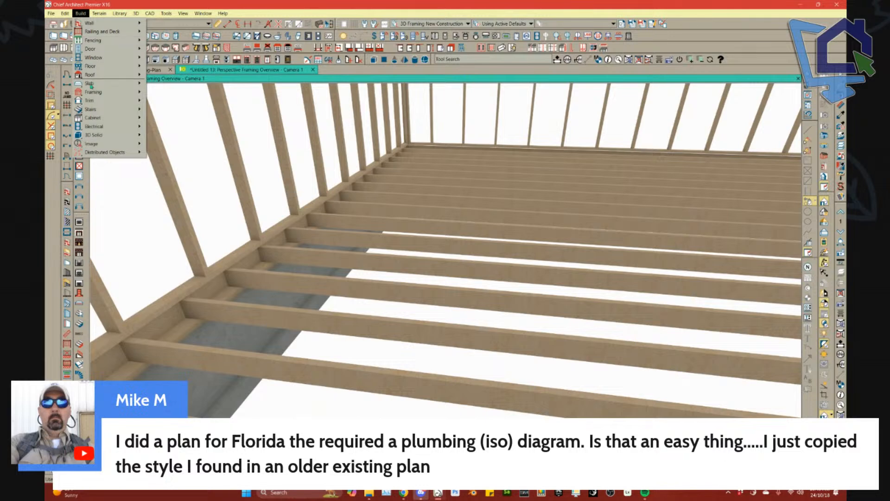
mouse_move(101, 102)
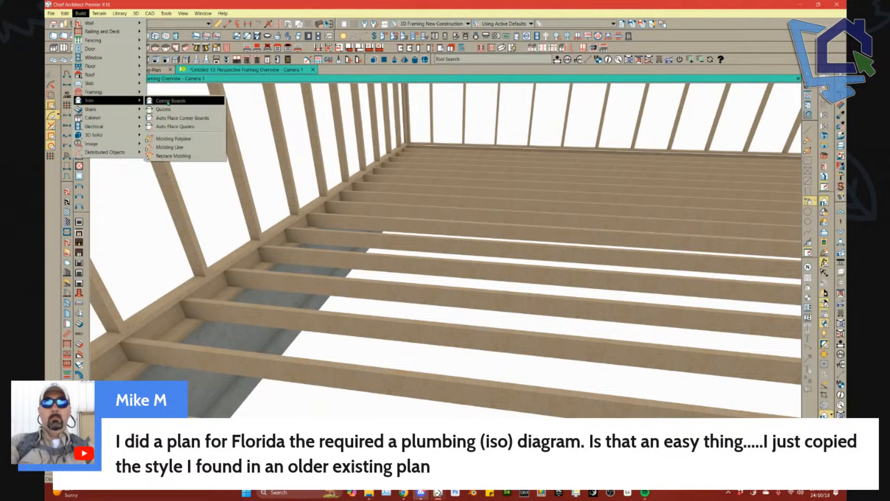
left_click(171, 148)
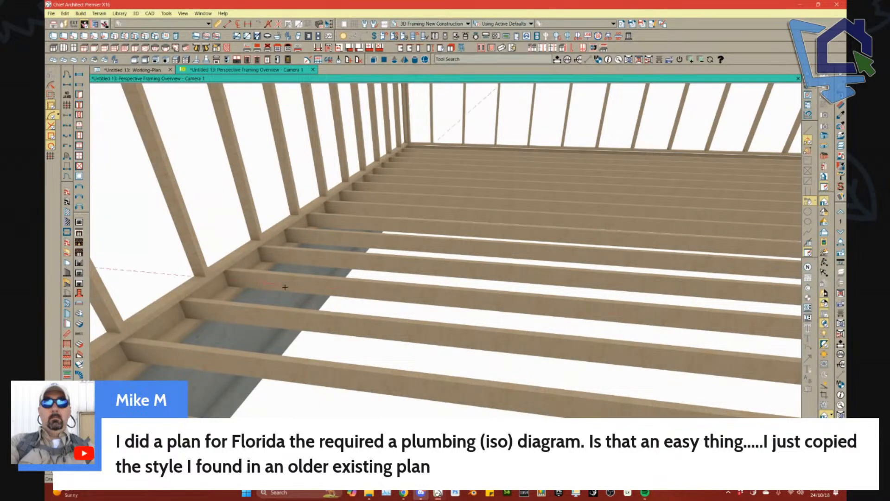
left_click(537, 307)
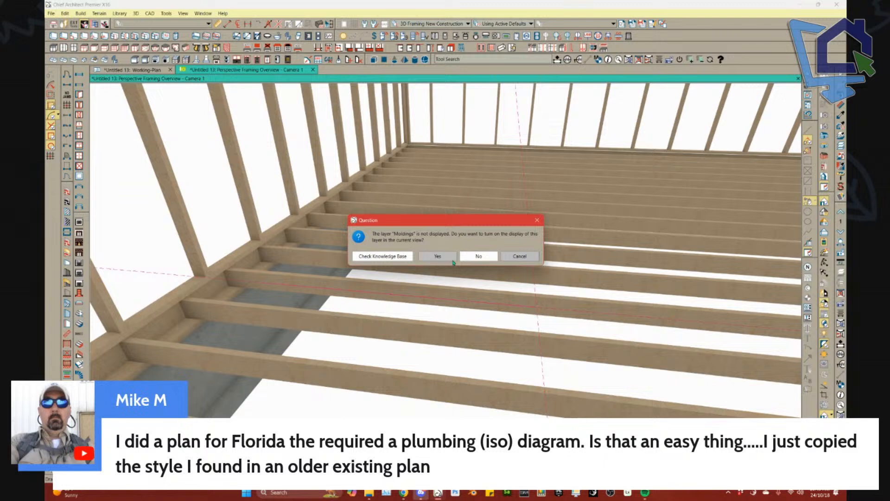
left_click(441, 256)
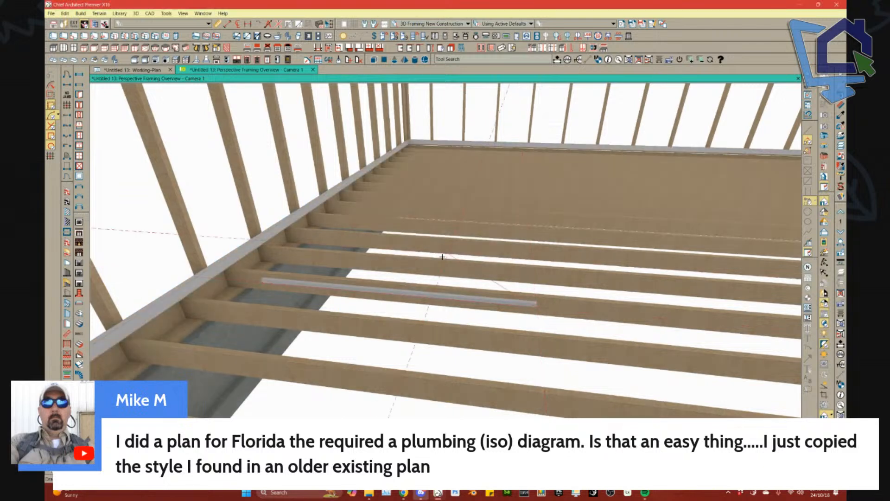
Change the editing plane for the molding line to a vertical one and move the line down between the floor joists.
left_click(446, 298)
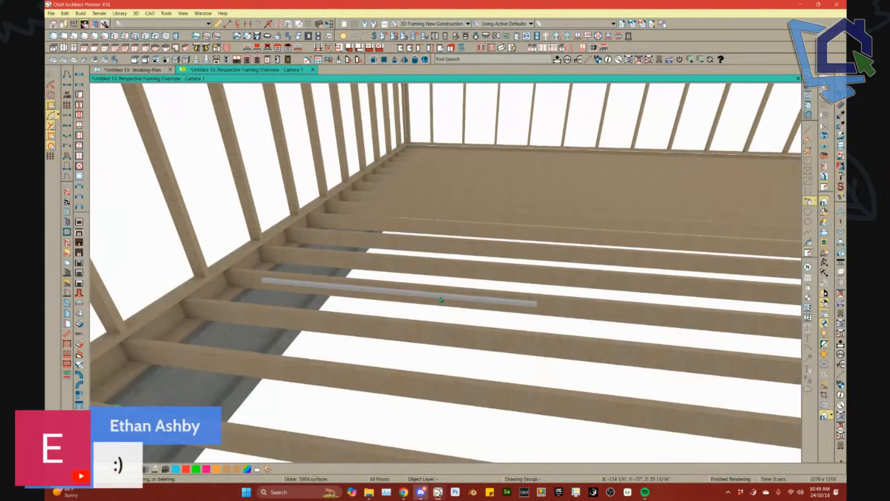
left_click(449, 302)
middle_click_drag(449, 302, 417, 232)
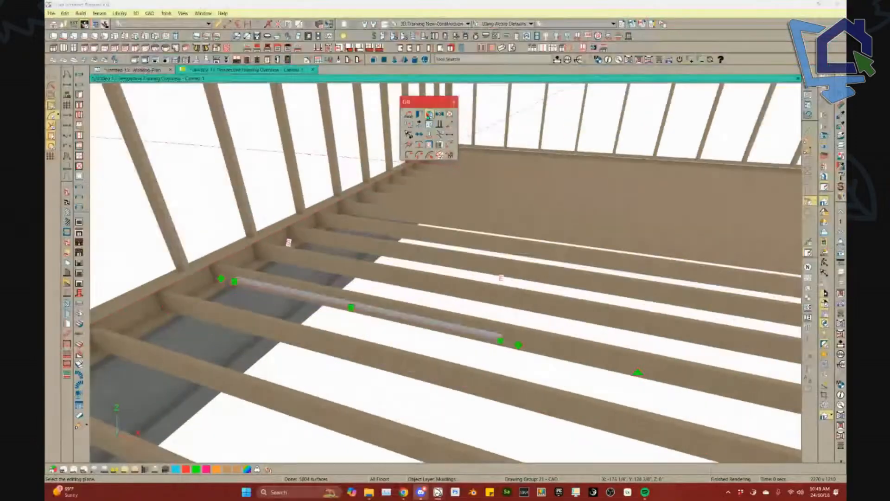
left_click(429, 114)
left_click(358, 175)
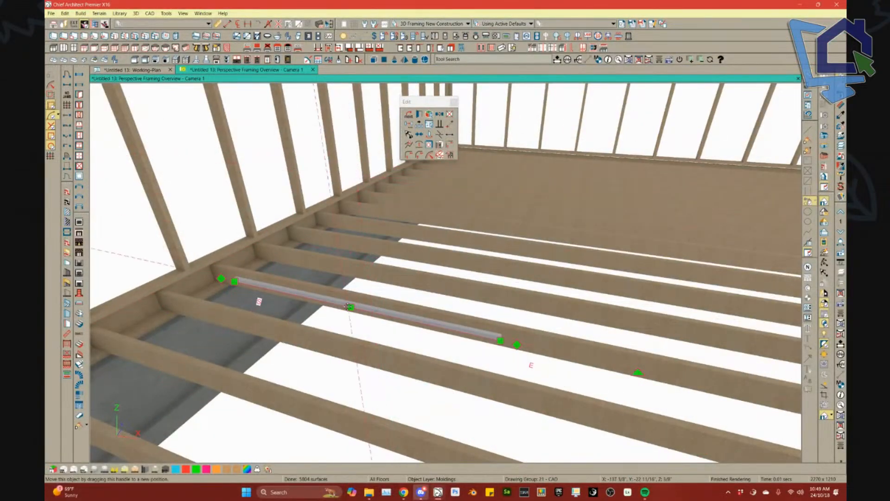
left_click_drag(352, 308, 356, 328)
middle_click_drag(429, 336, 431, 336)
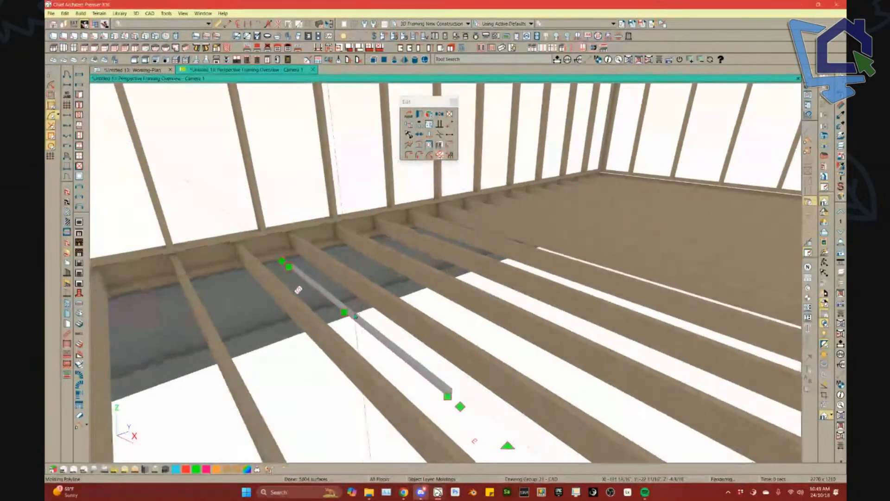
middle_click_drag(356, 316, 439, 342)
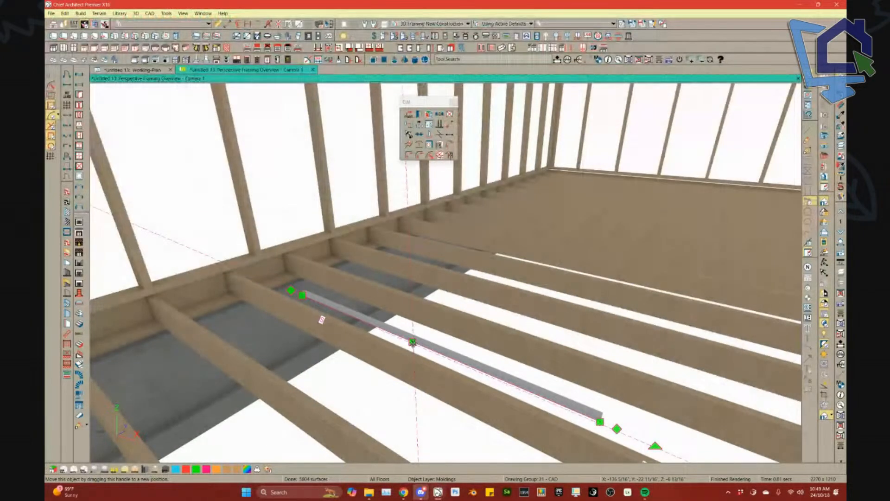
Extend the molding pipe from its wall end with a vertical riser running up beside the wall stud.
middle_click_drag(412, 343, 420, 361)
left_click_drag(423, 360, 330, 382)
middle_click_drag(329, 382, 404, 345)
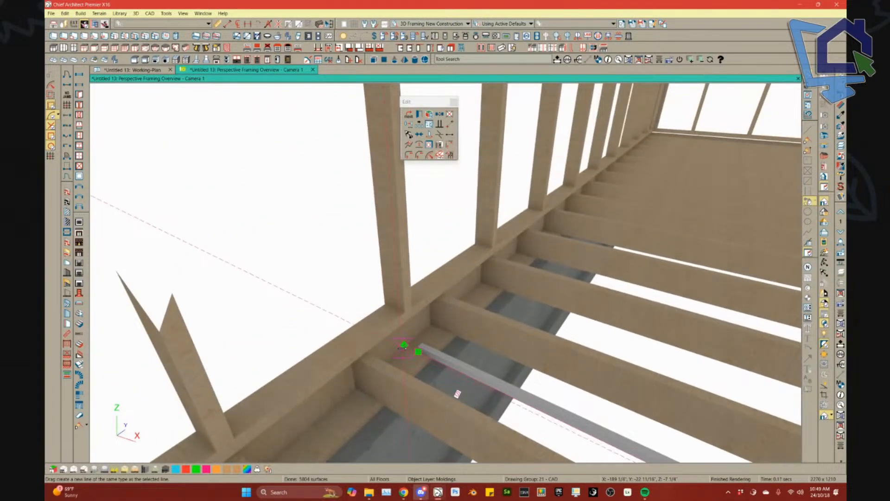
left_click_drag(403, 345, 414, 197)
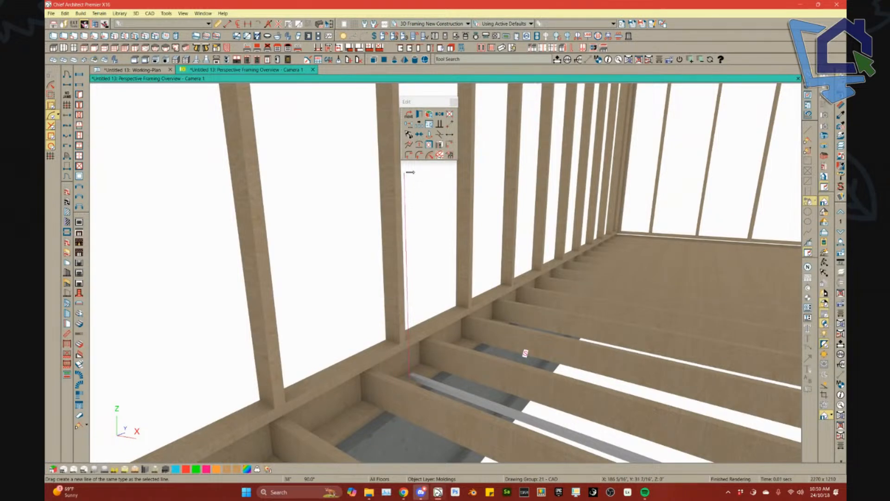
left_click_drag(407, 172, 404, 173)
middle_click_drag(436, 272, 438, 292)
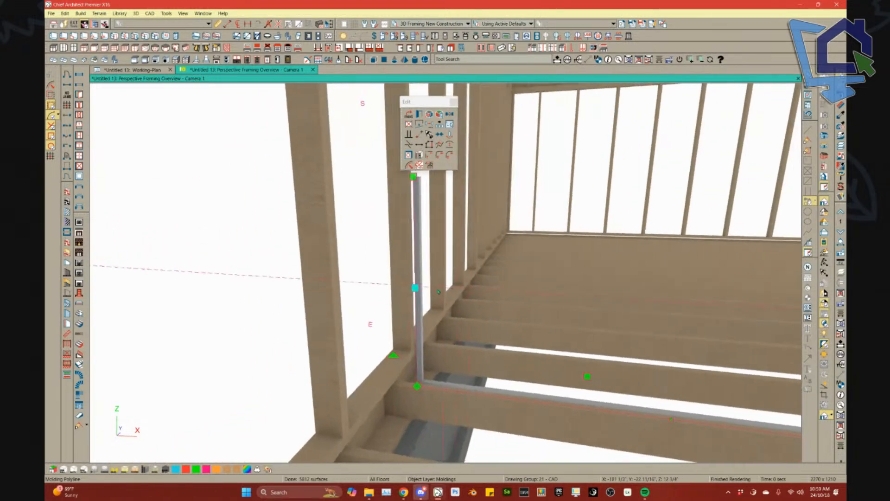
Add a short horizontal molding segment off the upper end of the vertical riser, between the wall studs.
left_click_drag(415, 288, 404, 287)
middle_click_drag(476, 303, 462, 280)
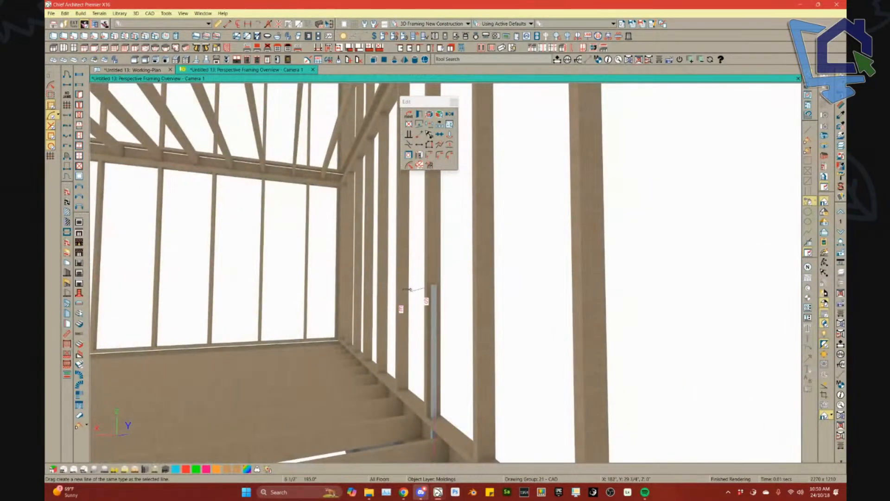
left_click_drag(401, 286, 399, 285)
Add a short vertical drop to the free end of the molding pipe between the floor joists.
middle_click_drag(372, 160, 750, 197)
middle_click_drag(501, 388, 449, 419)
left_click_drag(434, 403, 435, 431)
middle_click_drag(431, 433, 478, 376)
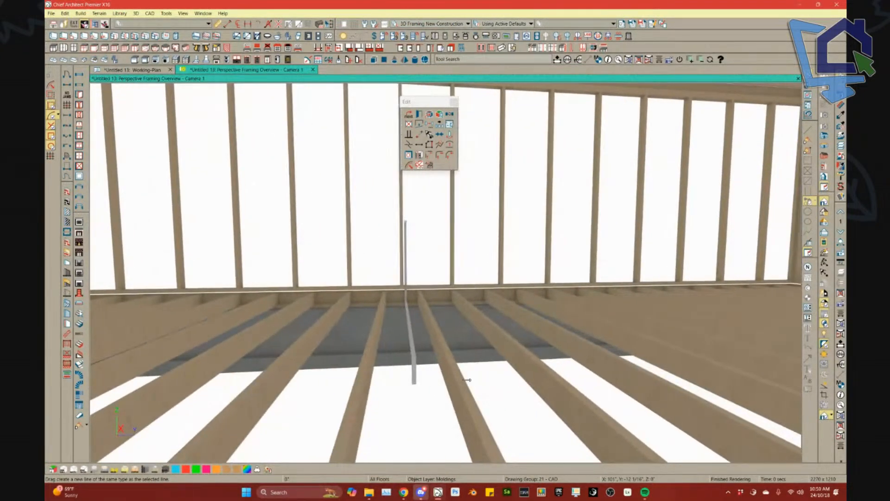
key("Escape")
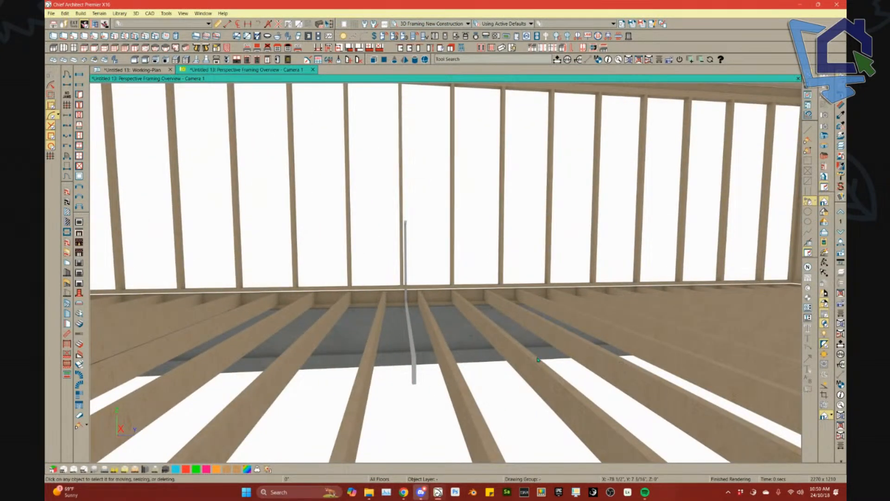
Extend the pipe from the lower end of the drop with a horizontal run crossing underneath the floor joists.
left_click(414, 373)
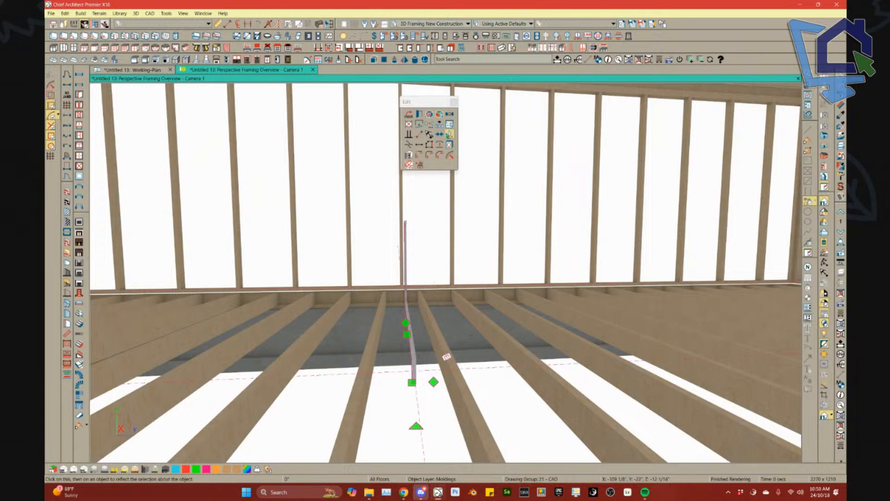
middle_click_drag(414, 373, 462, 376)
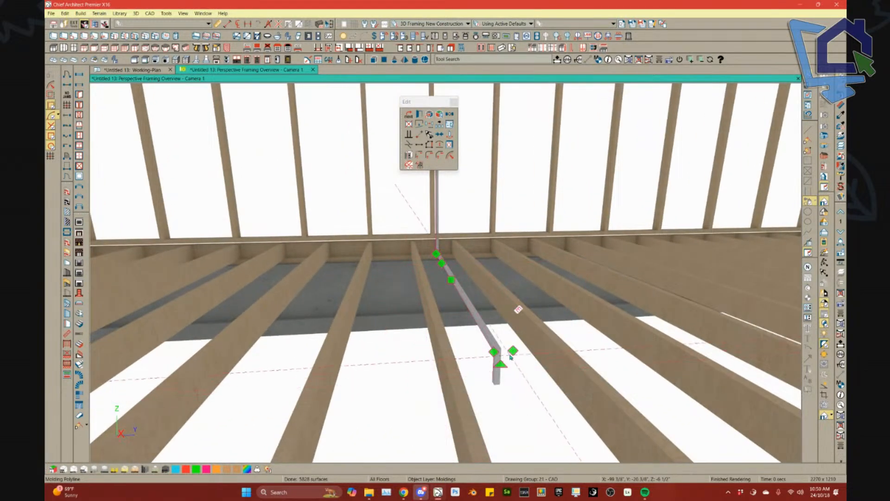
left_click(497, 380)
left_click_drag(510, 380, 703, 361)
key("Right")
key("Right")
key("Right")
Fillet the corner between the vertical riser and its short horizontal segment into a curved bend.
middle_click_drag(573, 347, 454, 164)
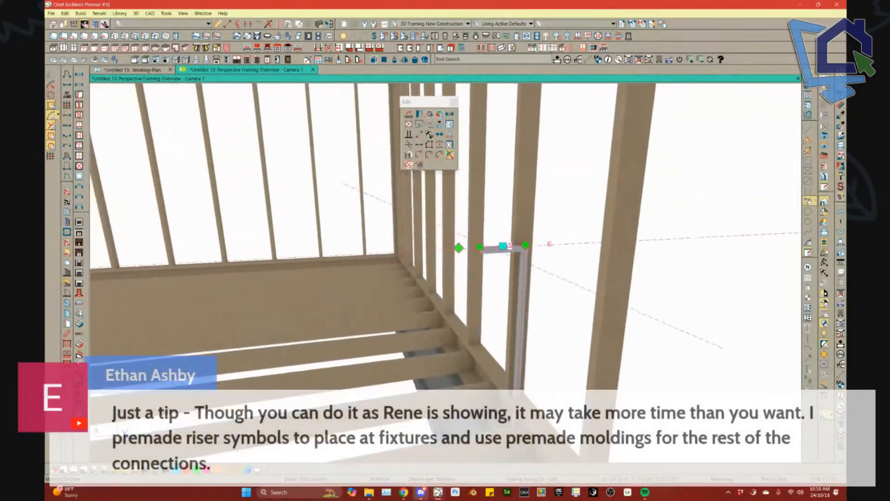
left_click(419, 134)
left_click(487, 245)
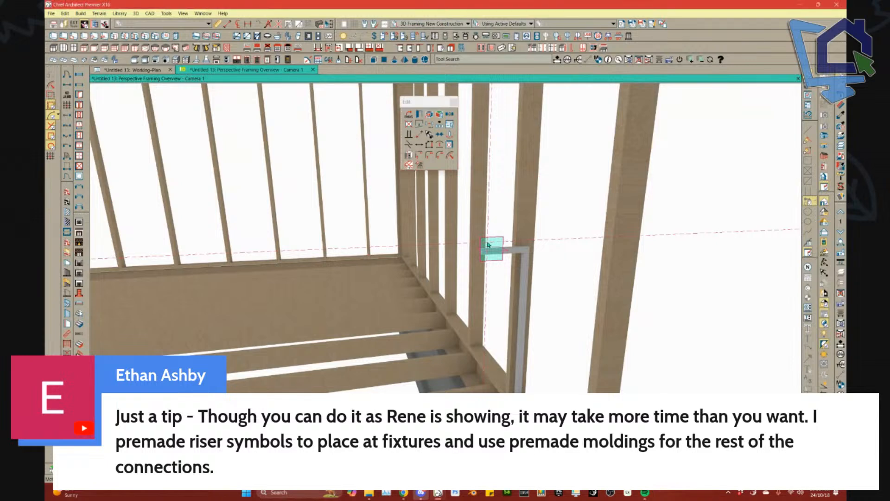
left_click(519, 253)
middle_click_drag(488, 317, 515, 320)
scroll(487, 322, "up", 3)
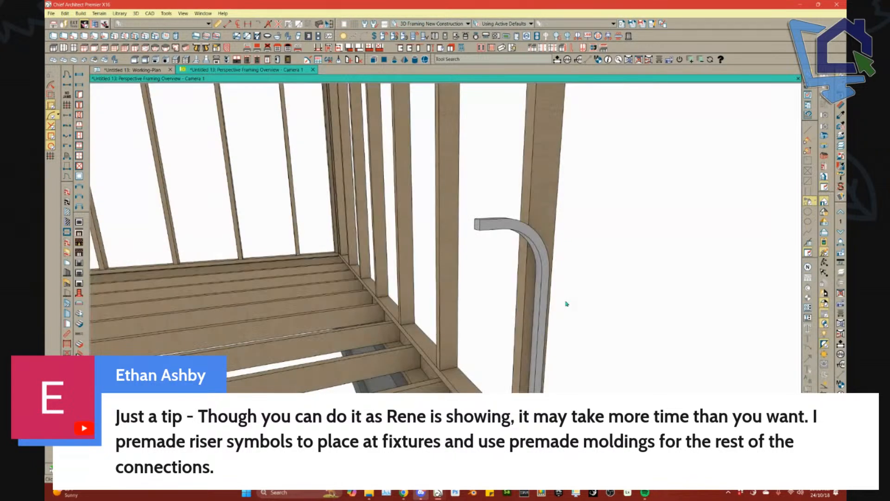
Remove the floor joist surfaces from the camera view so that the whole pipe run is exposed.
middle_click_drag(374, 343, 785, 166)
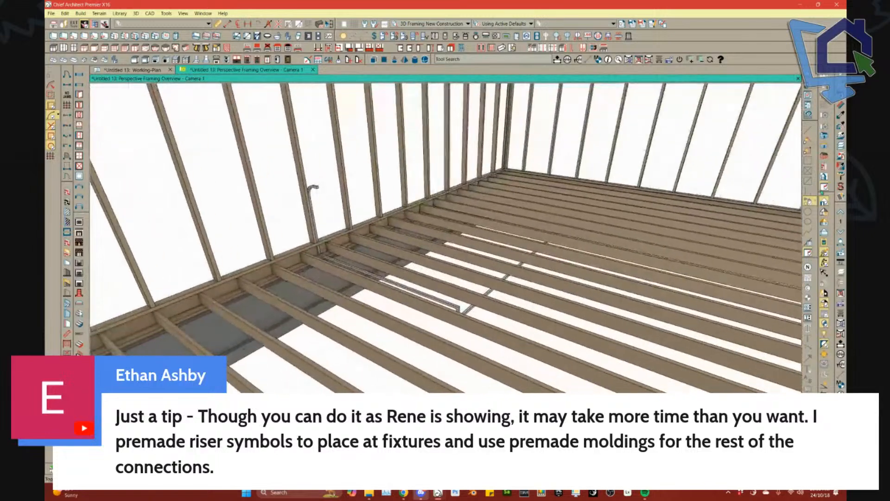
left_click(841, 146)
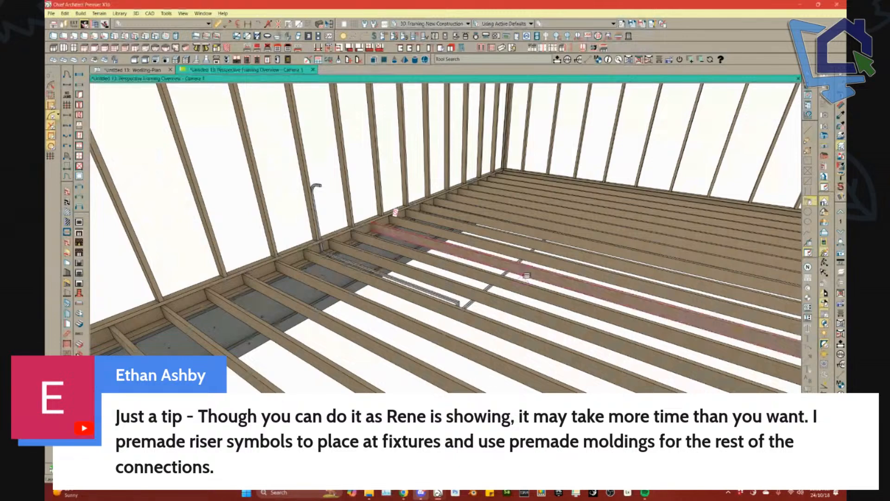
left_click(526, 276)
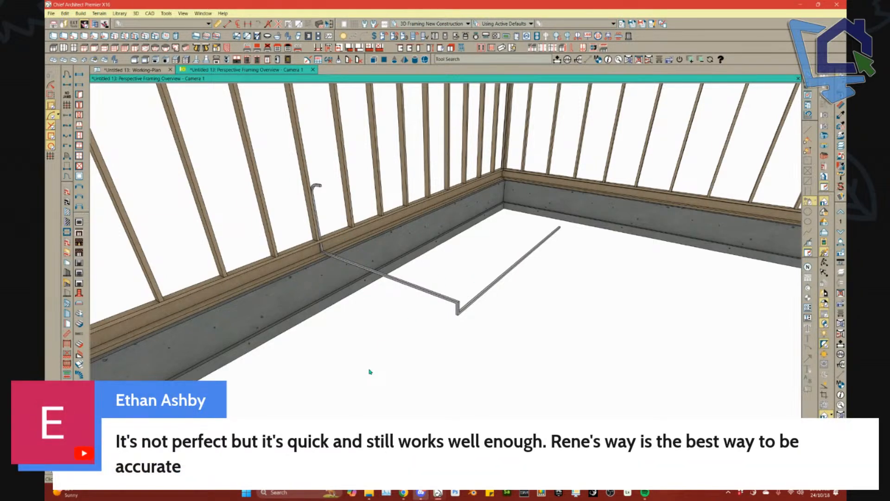
Select the connected molding pipes and make them an architectural block.
left_click(464, 313)
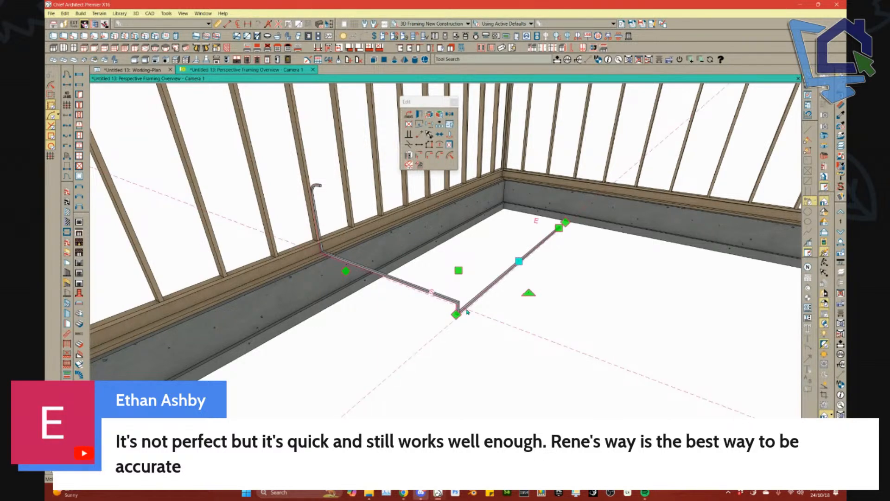
left_click(467, 312)
left_click(440, 125)
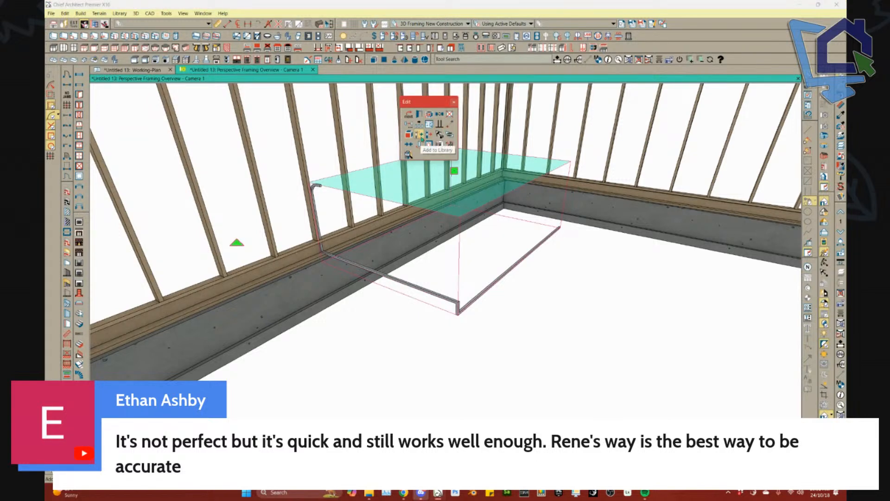
left_click(506, 271)
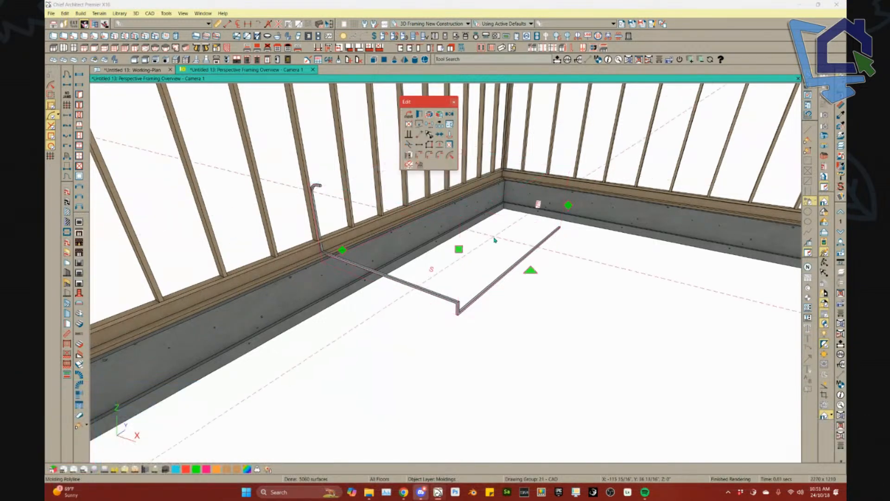
left_click(501, 280)
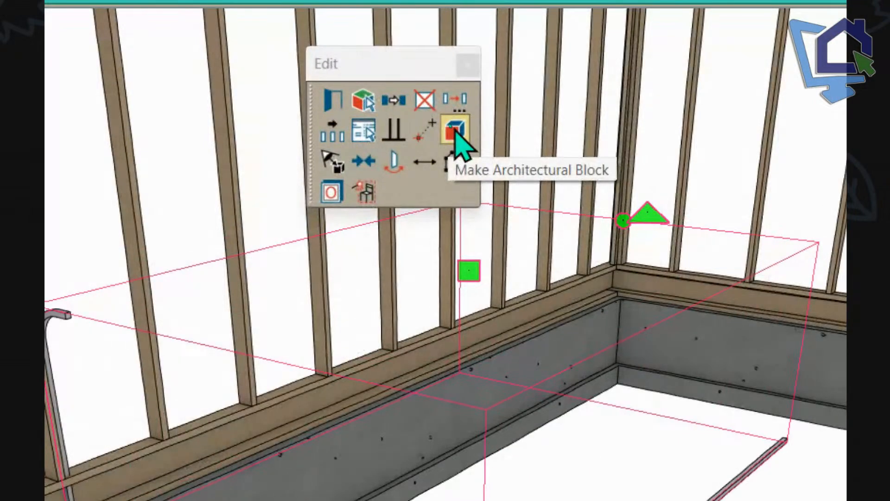
left_click(450, 124)
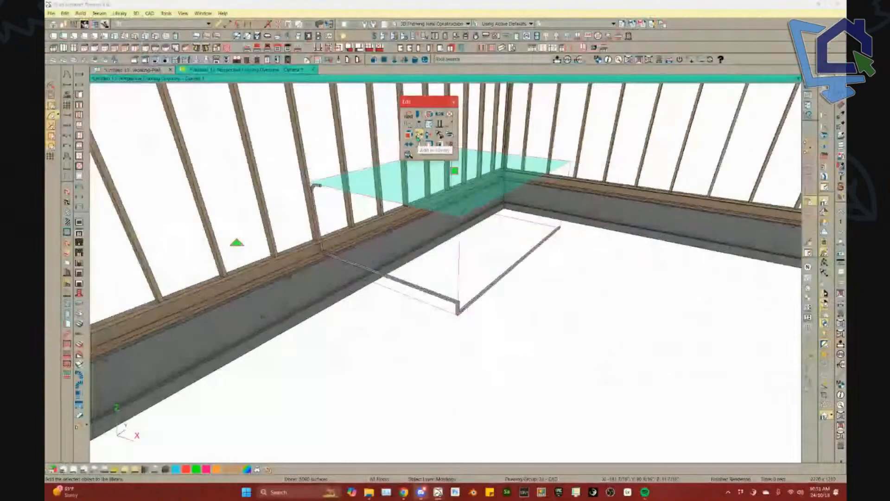
left_click(499, 281)
left_click(498, 281)
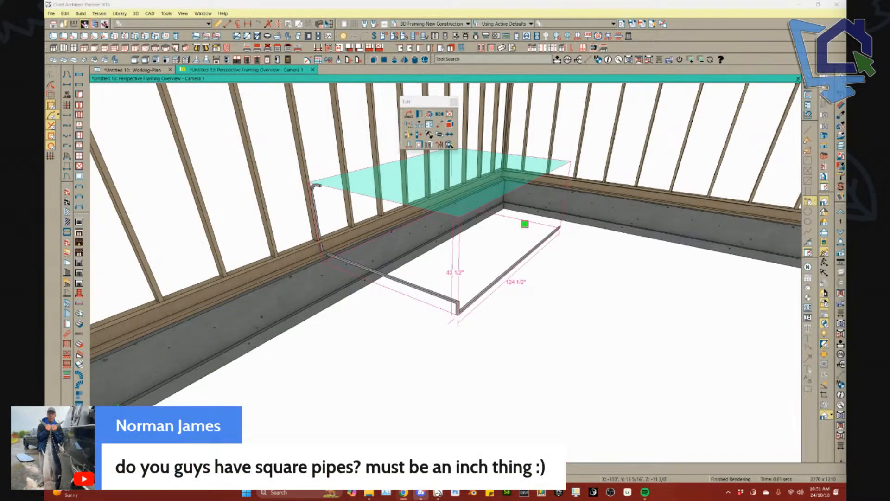
Explode the pipes' architectural block and search the library for "round".
left_click(807, 76)
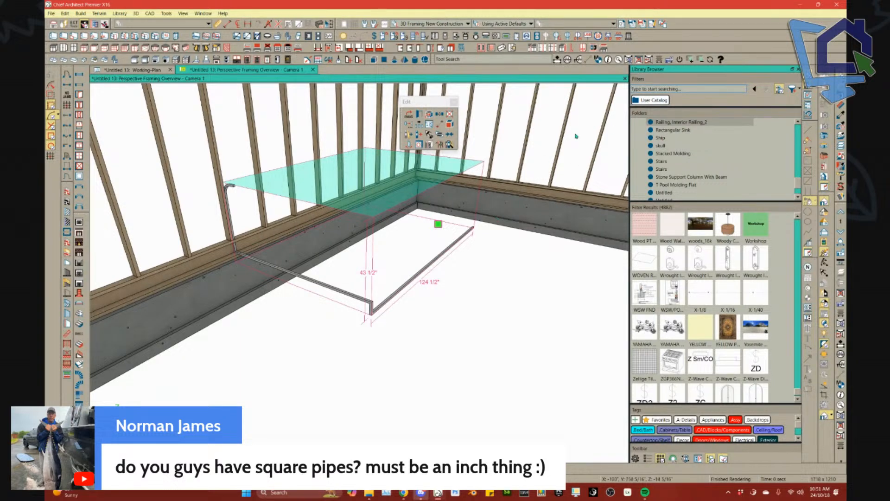
left_click(450, 124)
left_click(647, 88)
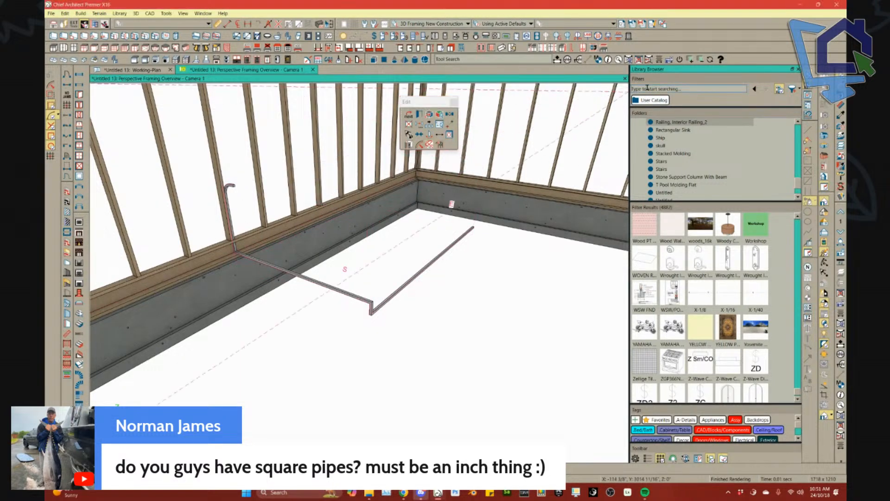
type("round")
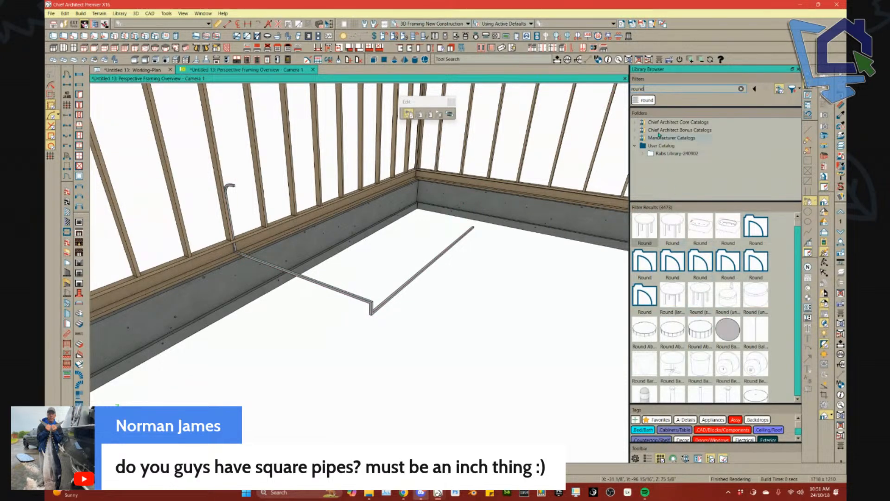
Search the library for "1/2" and pick the 1/2" Round molding from the results.
left_click_drag(659, 90, 584, 86)
type("1/2")
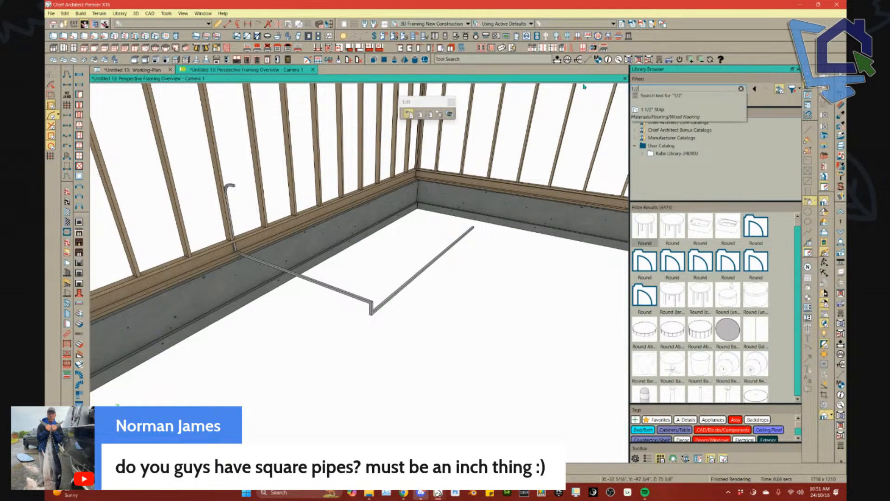
key("Return")
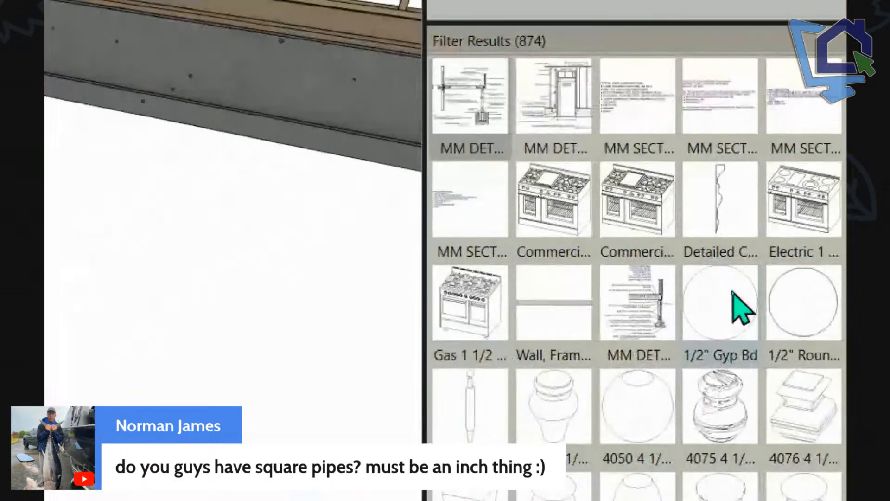
left_click(755, 293)
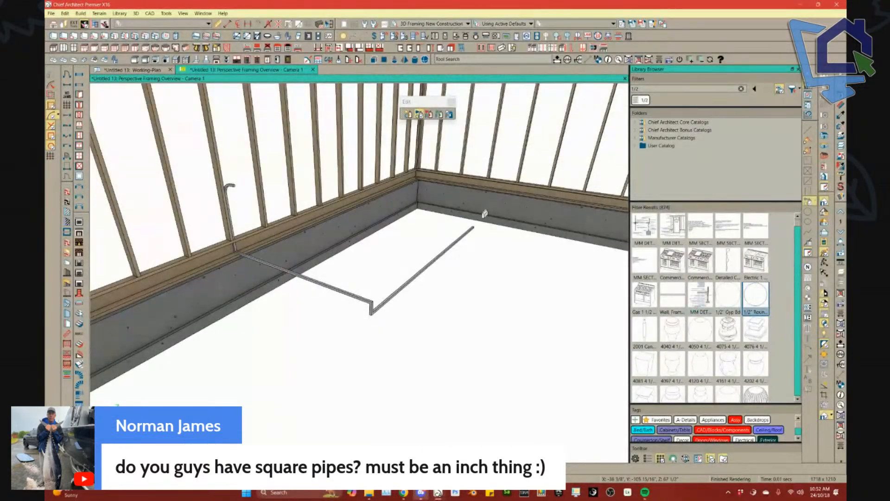
Draw a separate straight round molding alongside the square pipe run from the foundation wall past its corner.
key("alt+b")
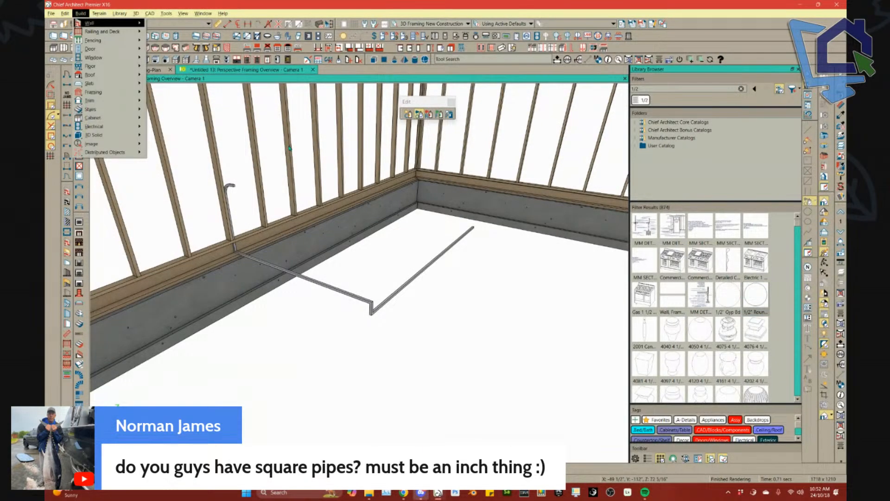
key("t")
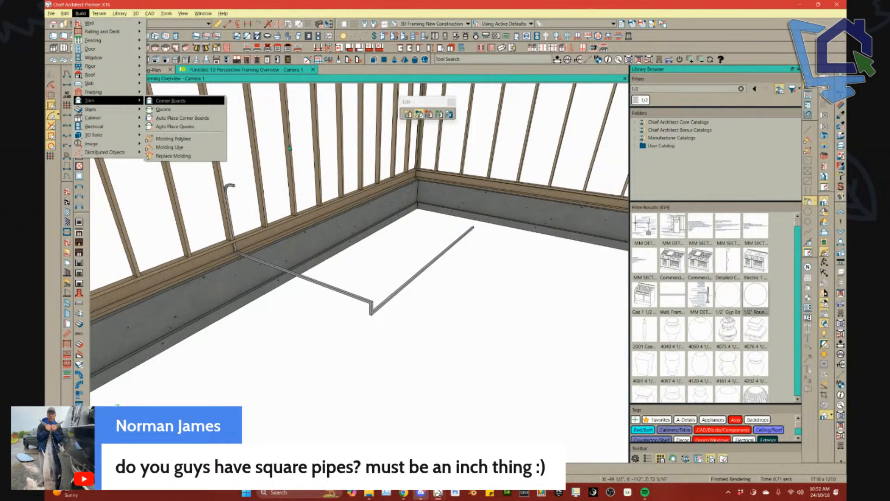
key("Return")
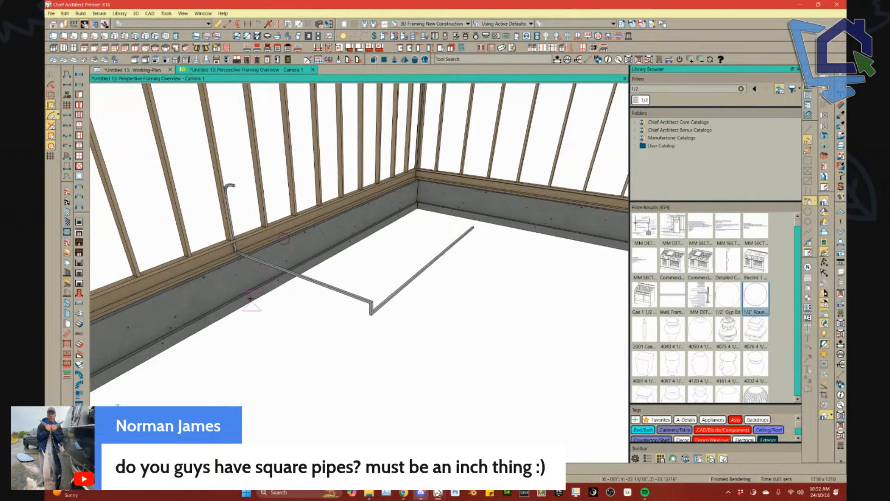
left_click_drag(321, 294, 394, 322)
mouse_move(418, 332)
middle_mouse_down()
mouse_move(447, 362)
mouse_move(449, 352)
middle_mouse_up()
scroll(447, 357, "up", 3)
scroll(449, 353, "up", 2)
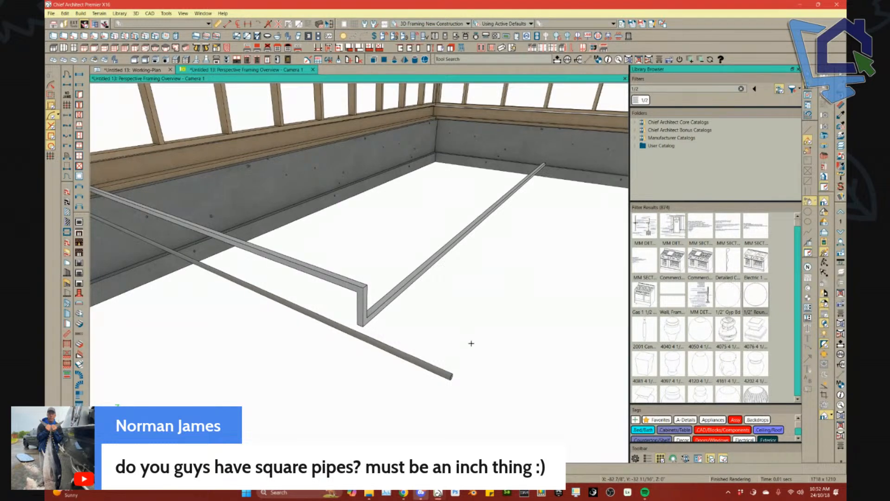
Apply the 1/2" Round molding profile from the library to the square pipe run.
left_click(755, 295)
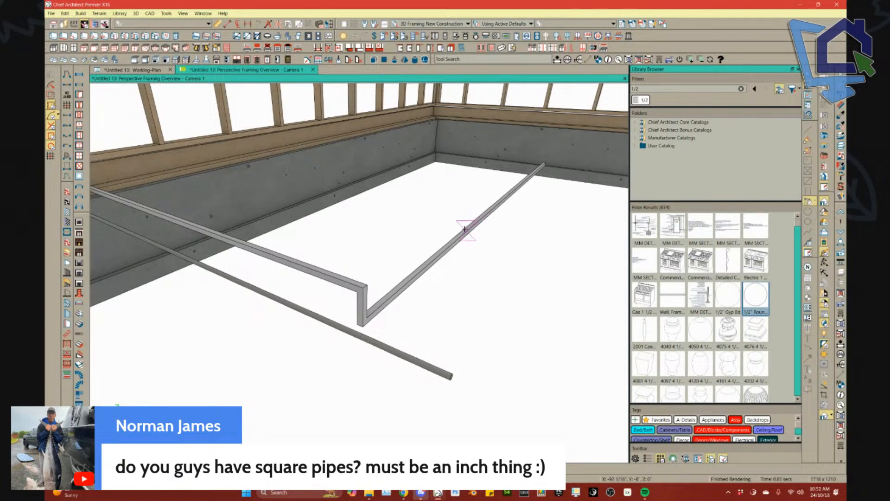
left_click(339, 273)
left_click(746, 298)
left_click(439, 256)
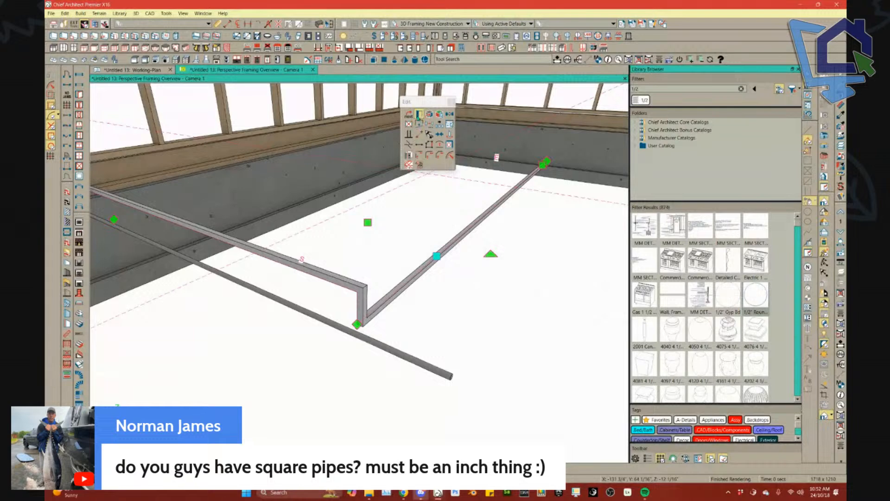
left_click(756, 298)
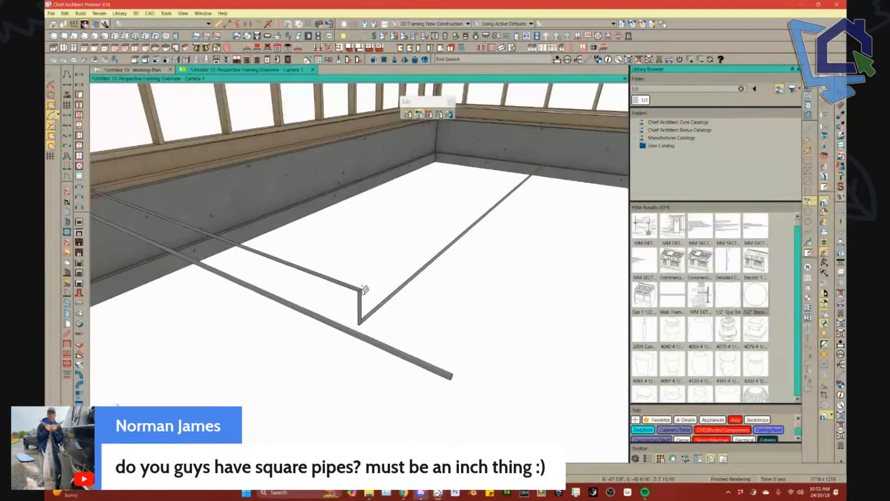
Search the library for "4" and limit the results to the Moldings and Profiles type.
left_click(644, 89)
type("4")
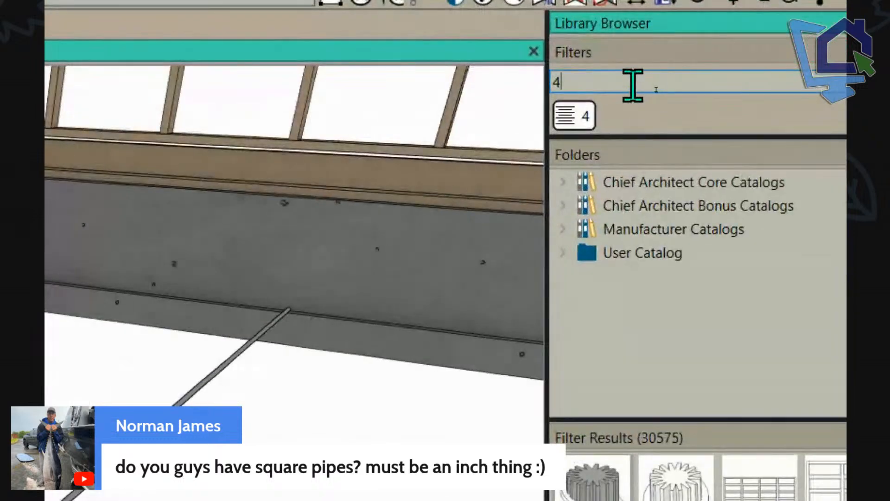
left_click_drag(658, 90, 616, 88)
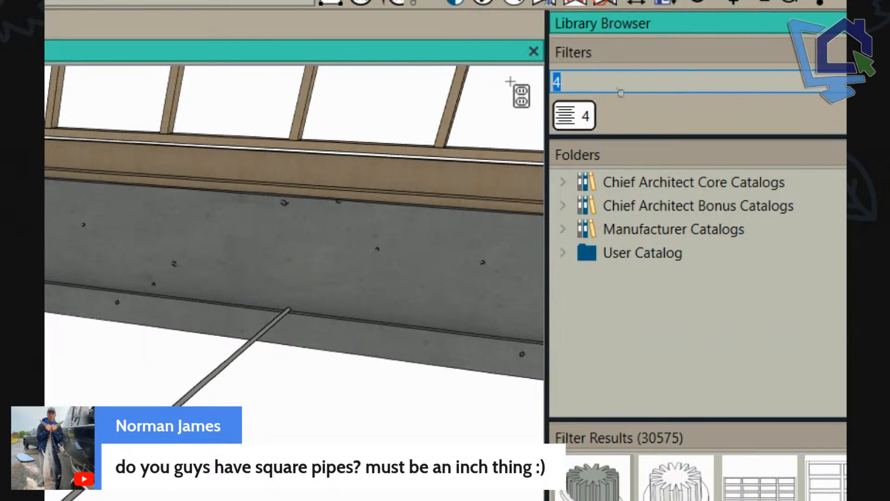
type("moldin")
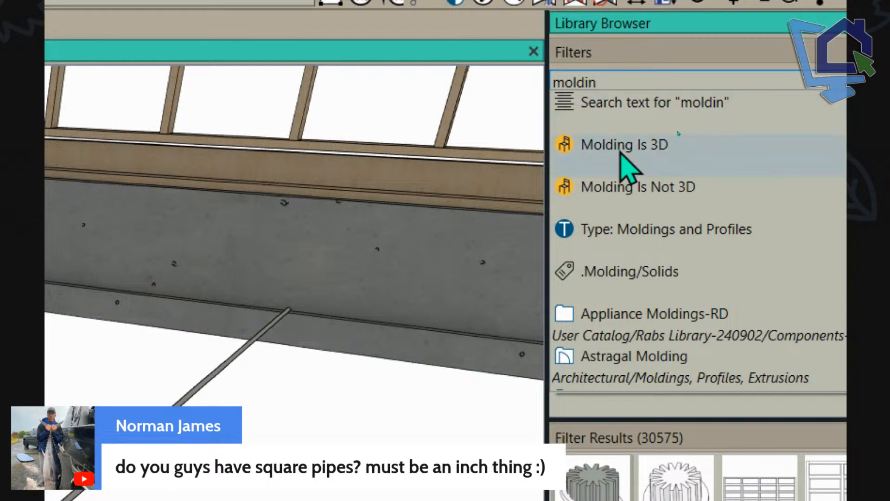
left_click(694, 246)
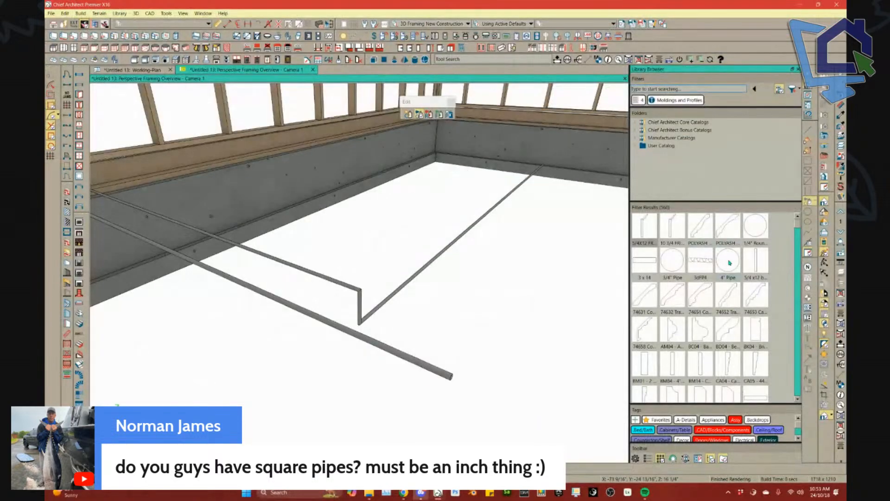
Apply the 4" Pipe molding from the library to the pipe run along the foundation wall.
left_click(728, 261)
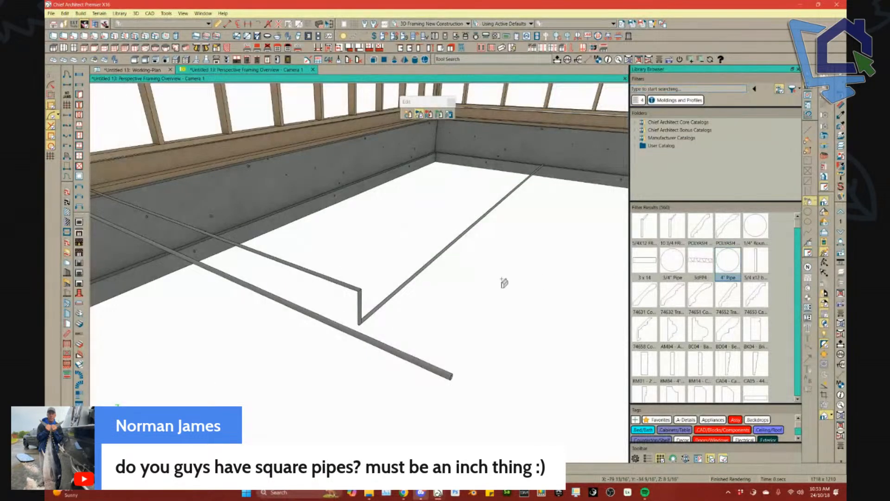
left_click(411, 282)
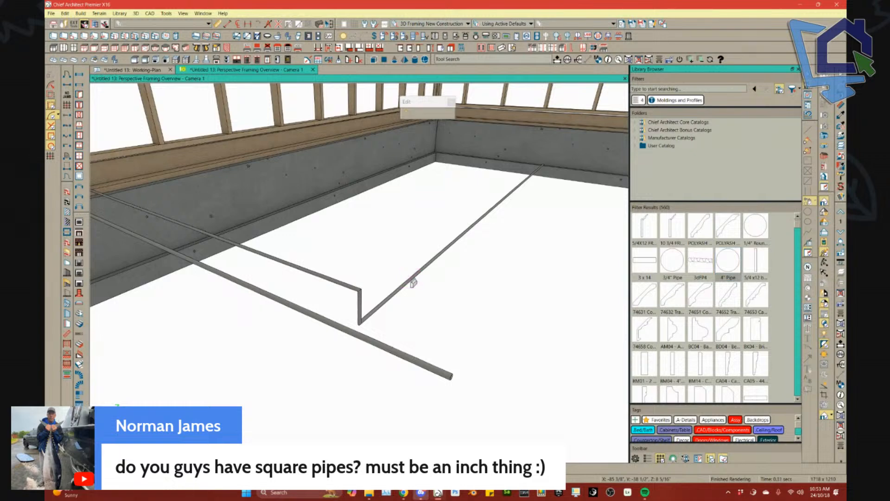
scroll(374, 265, "down", 5)
scroll(375, 265, "up", 2)
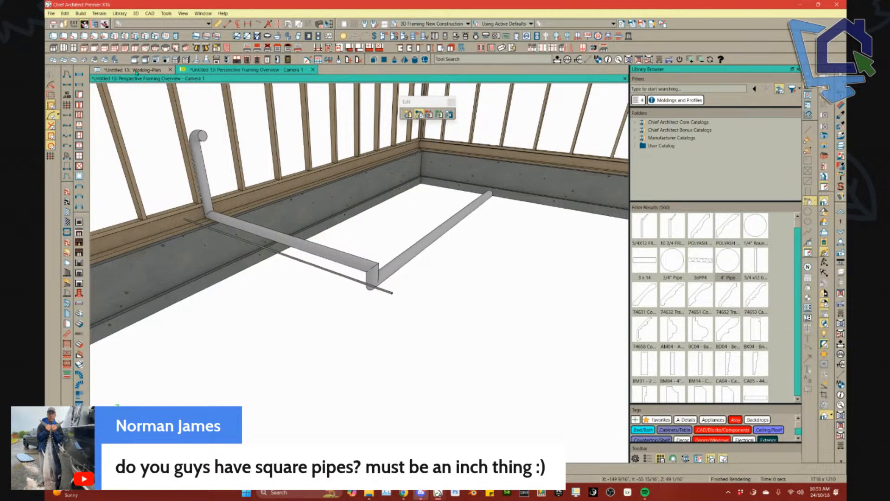
left_click(728, 260)
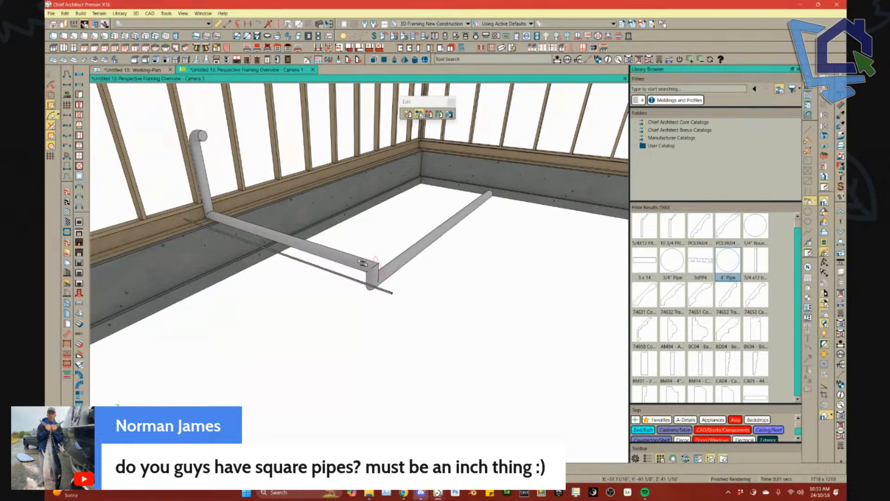
middle_click_drag(194, 242, 233, 259)
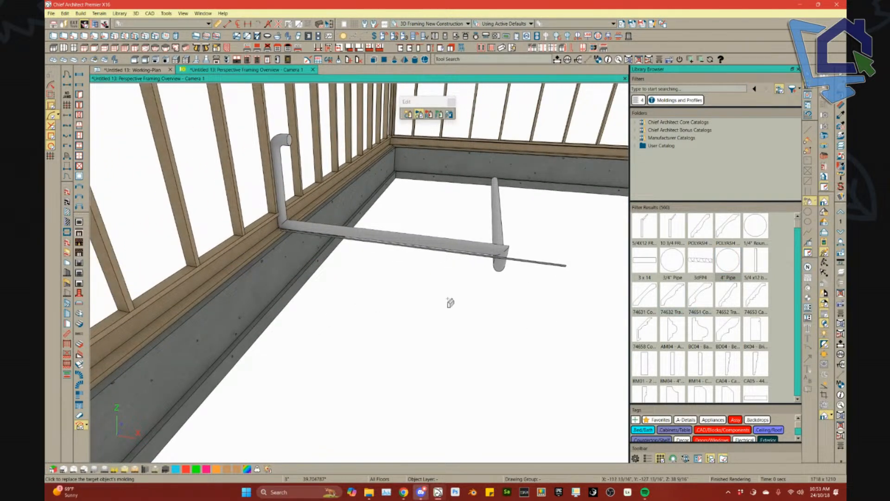
Draw a short molding line on the floor in front of the pipe run and paint it 069-NEON PINK.
key("alt+b")
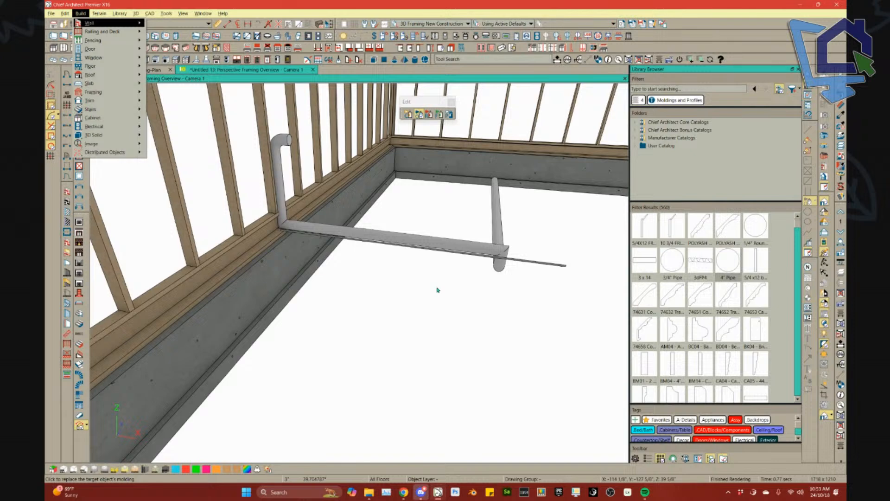
key("t")
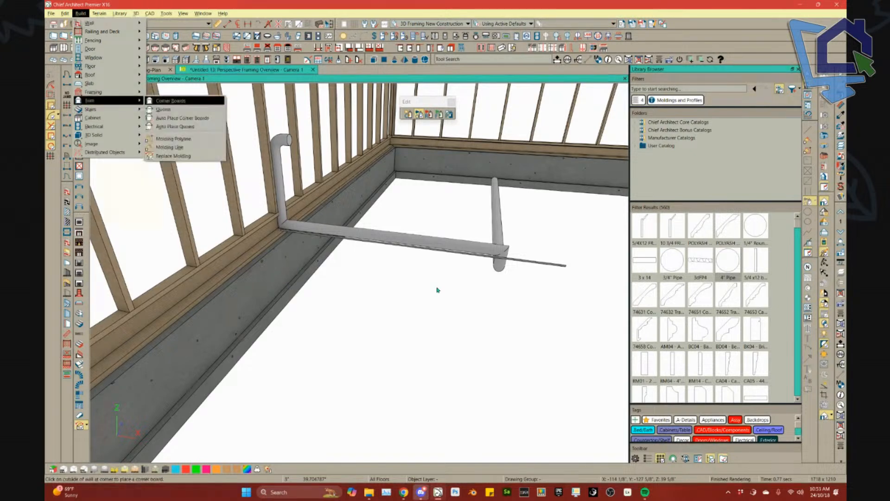
key("l")
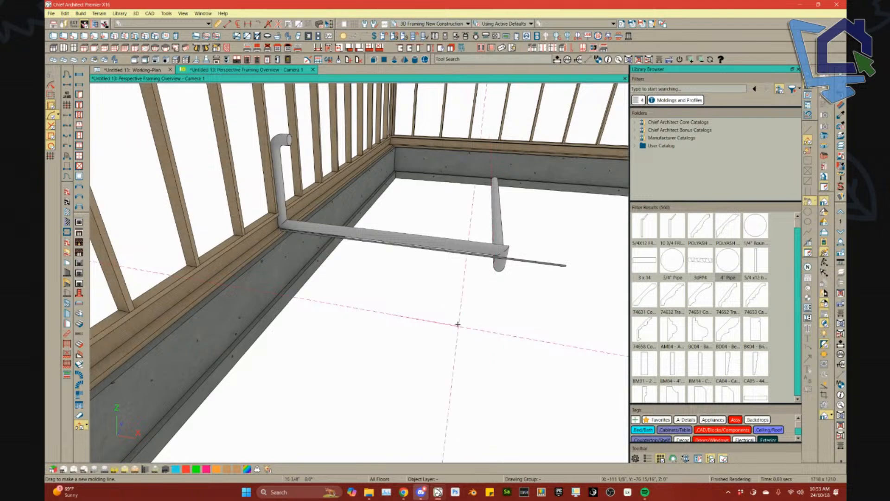
left_click_drag(439, 320, 424, 310)
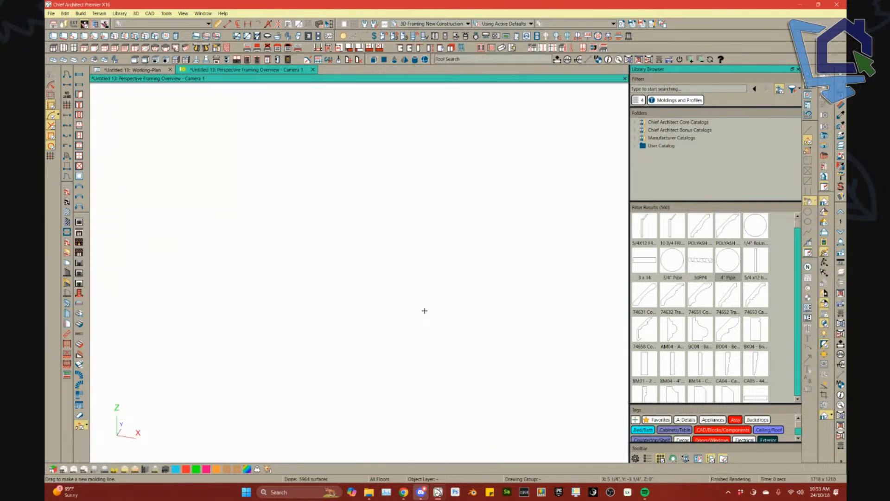
left_click(206, 469)
left_click(387, 330)
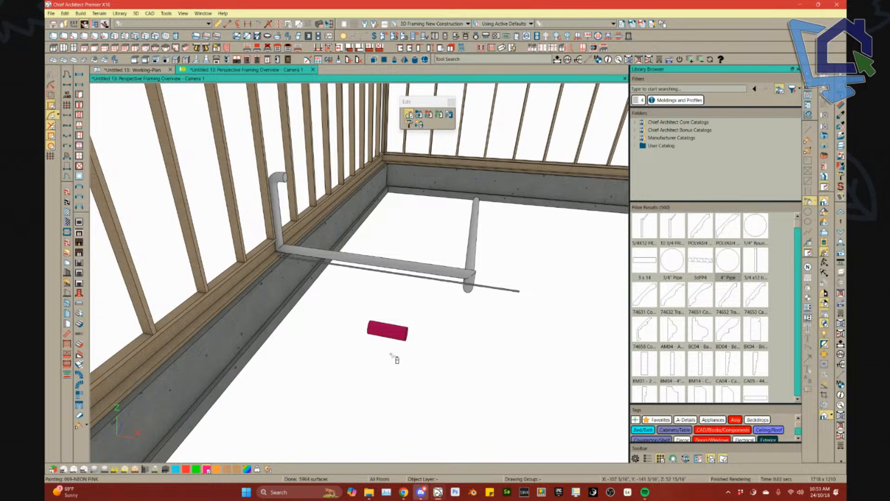
Convert the short pink pipe piece to a symbol in the Molding category and add it to the library.
scroll(391, 355, "up", 4)
scroll(390, 355, "down", 3)
key("space")
left_click(385, 332)
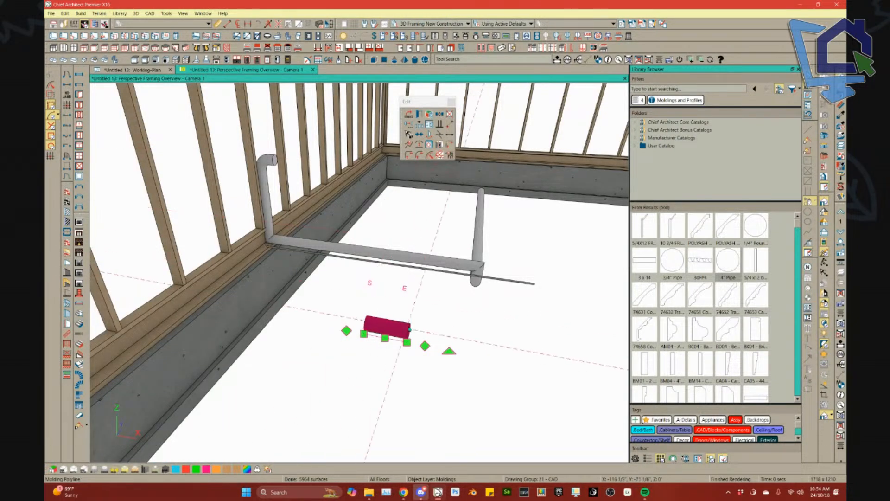
left_click(449, 155)
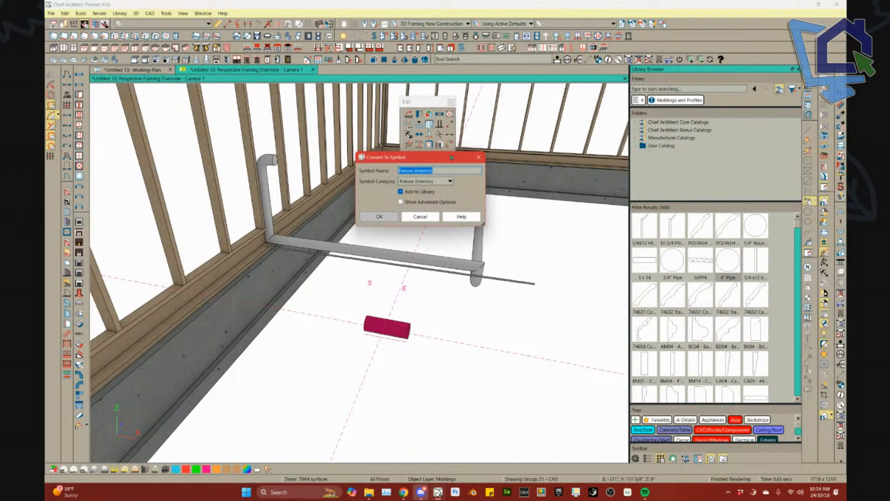
left_click(438, 216)
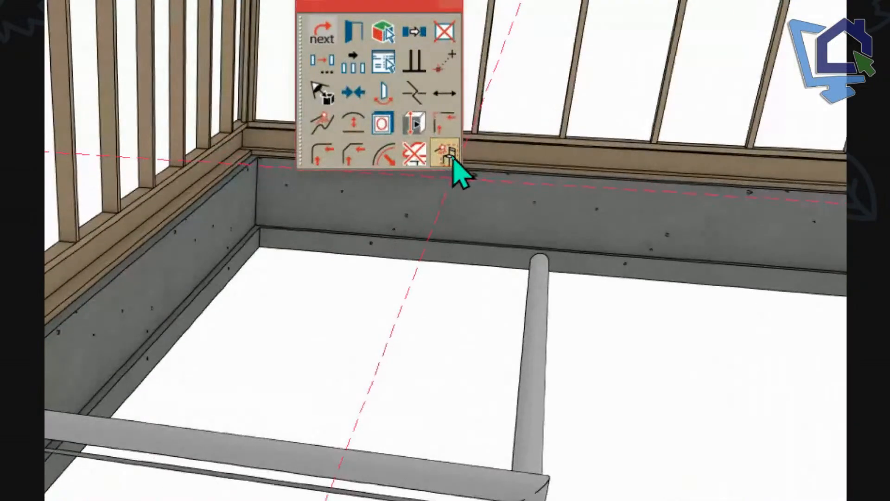
left_click(451, 156)
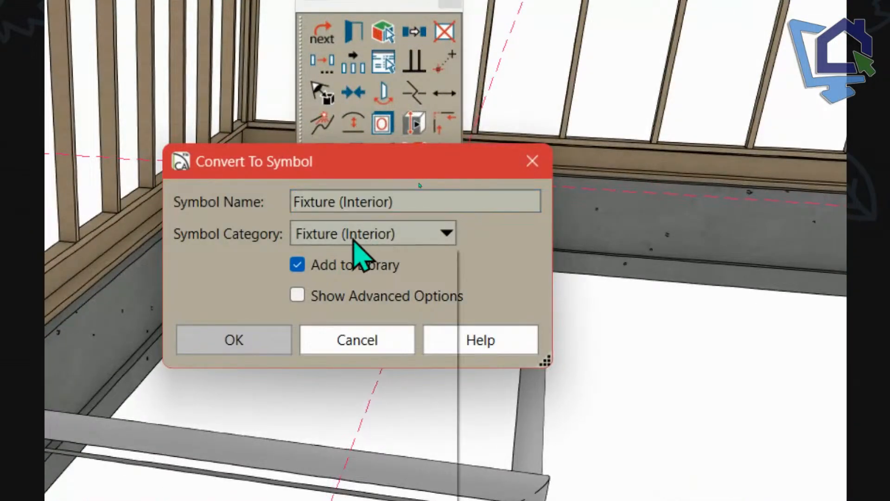
left_click(359, 235)
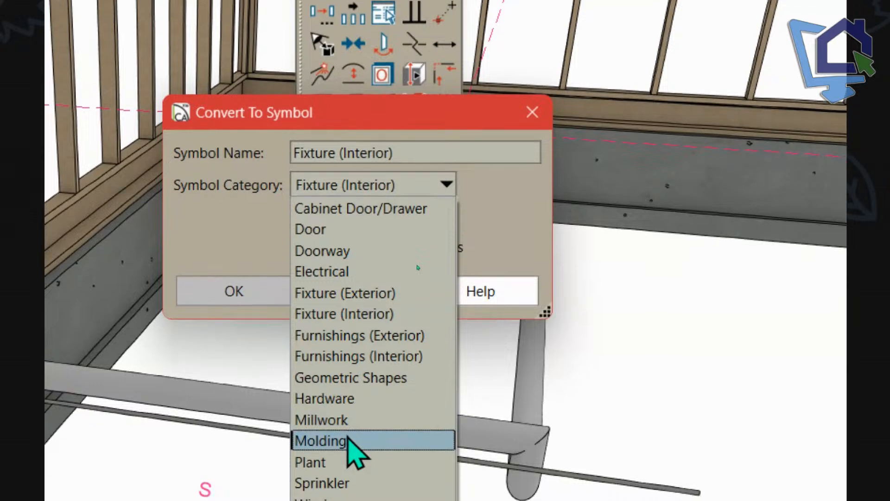
left_click(352, 469)
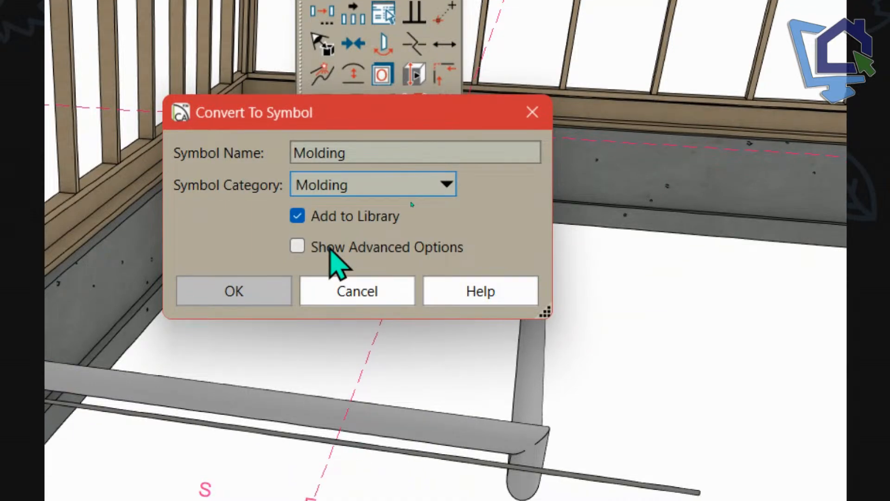
left_click(231, 293)
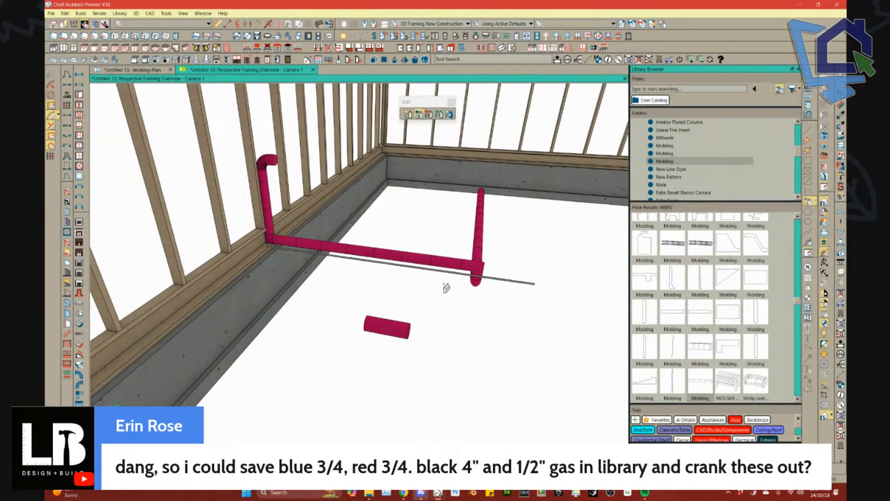
Set the repeat distance of the pink pipe run's molding profile to 96".
middle_click_drag(439, 262, 468, 235)
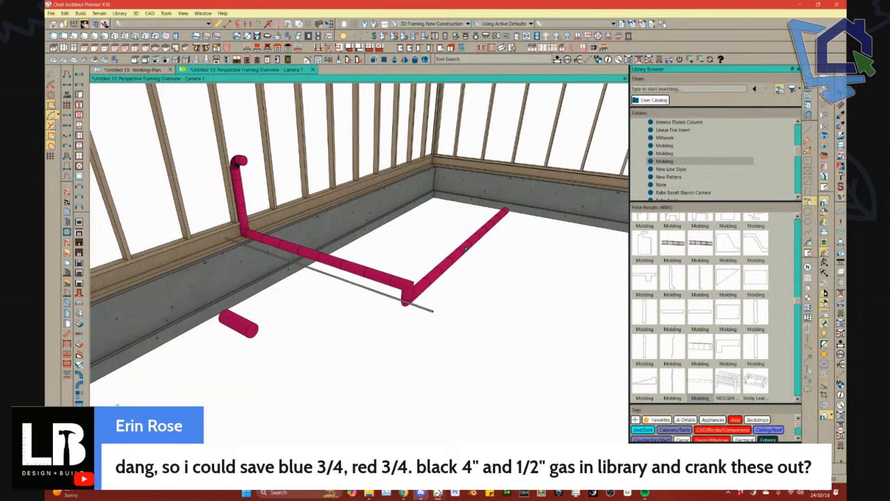
left_click(470, 246)
key("ctrl+e")
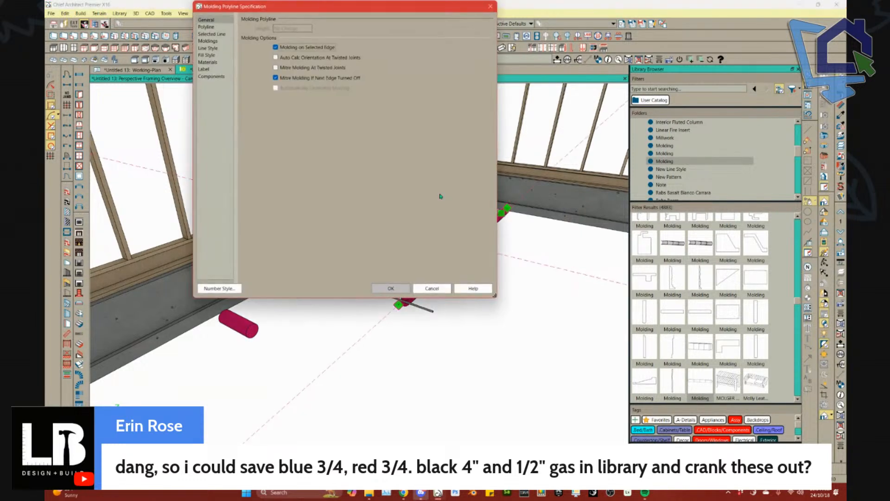
left_click(216, 41)
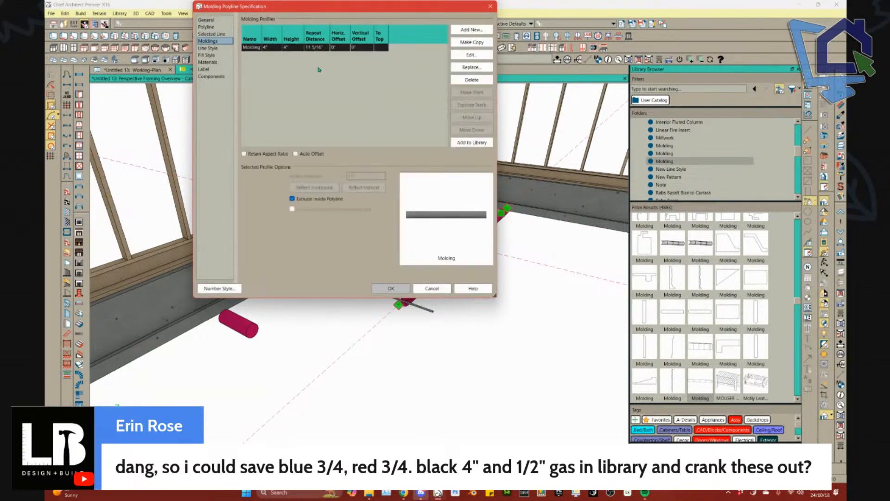
left_click(314, 49)
left_click(315, 49)
type("96")
left_click(329, 19)
left_click(391, 288)
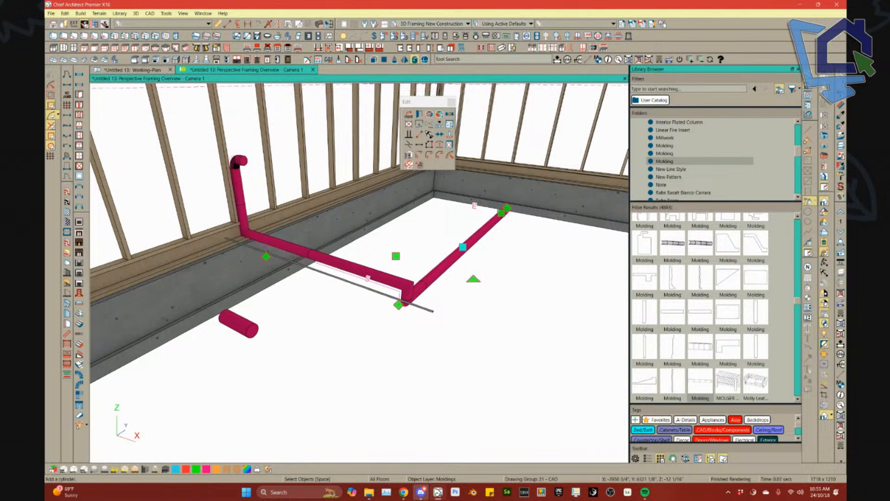
Draw a small vertical cylinder on the floor beside the pink pipe run and turn it into a 3D solid with its top face selected.
left_click(415, 59)
mouse_move(341, 321)
left_mouse_down()
mouse_move(332, 330)
mouse_move(342, 332)
left_mouse_up()
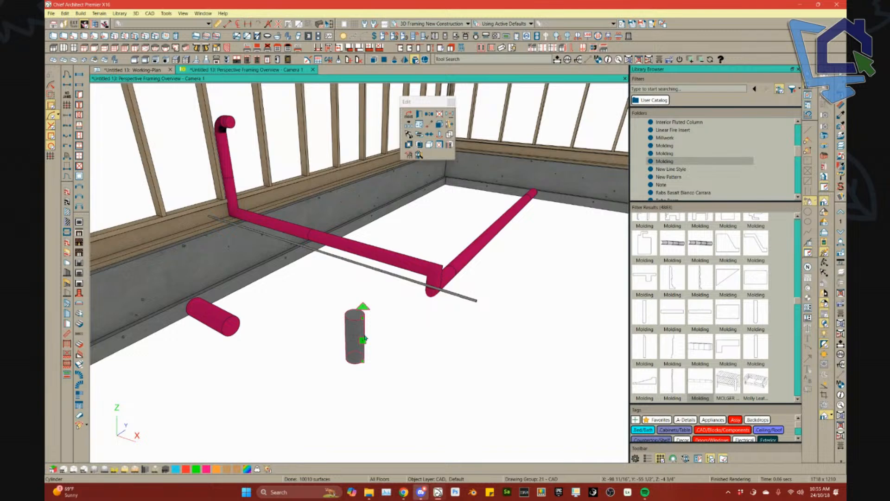
left_click(355, 314)
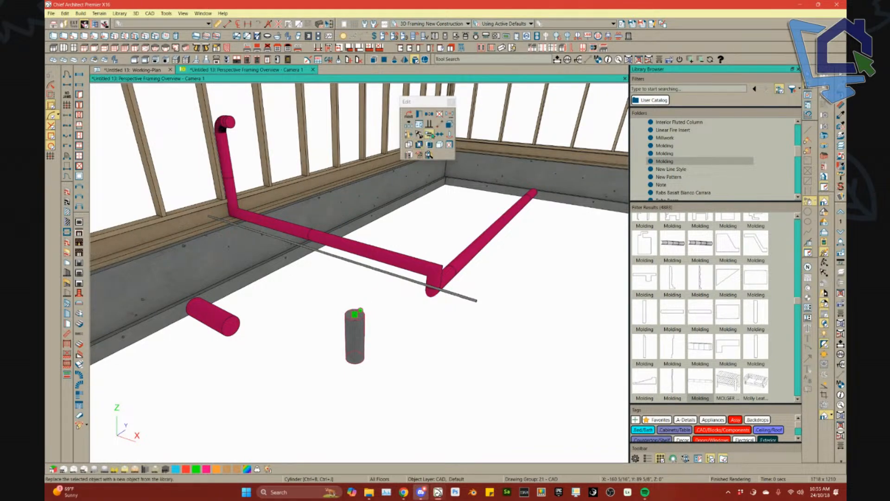
left_click(430, 136)
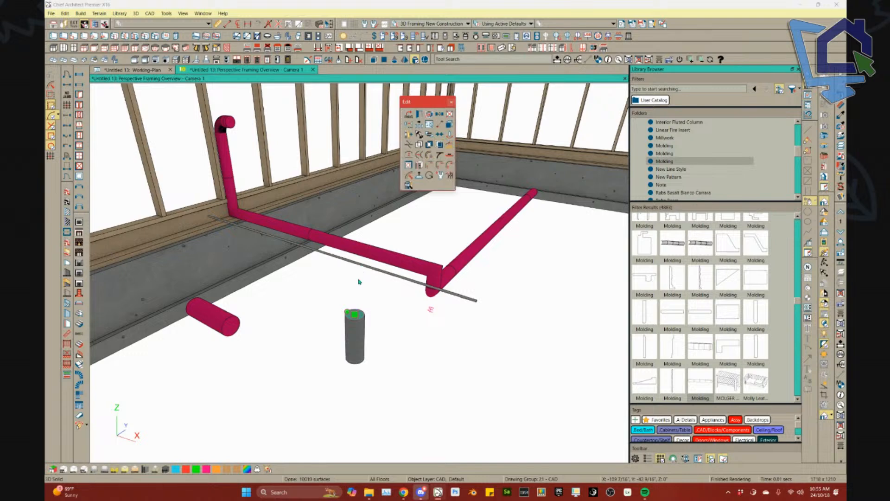
left_click(388, 251)
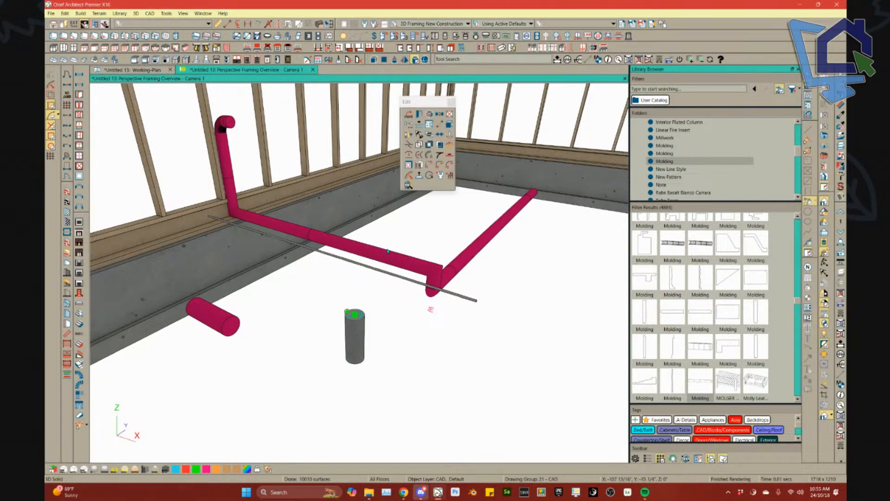
Revolve the cylinder's top face 90° about the Y-axis into an elbow and extrude its open end into a straight horizontal leg.
left_click(429, 175)
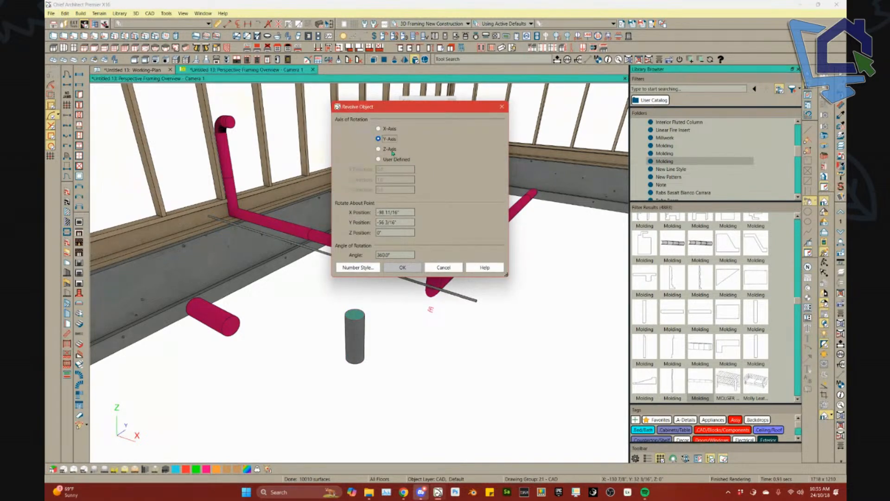
double_click(378, 255)
type("90")
left_click(410, 213)
key("Return")
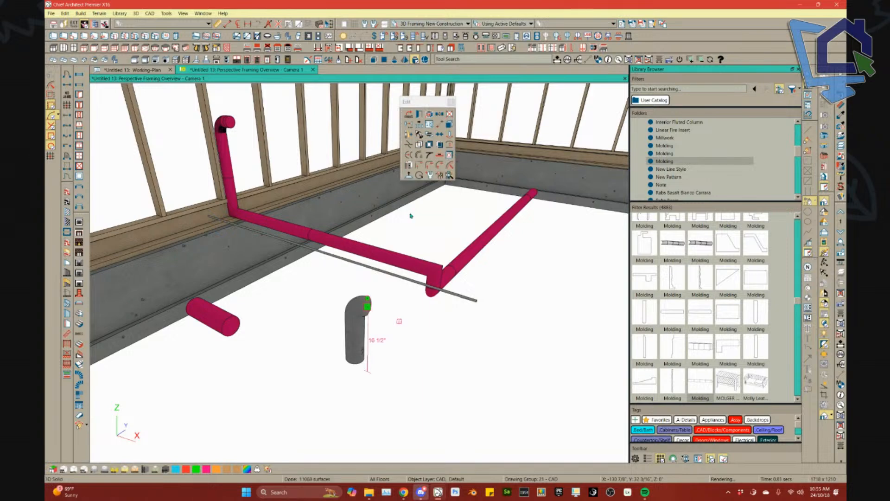
left_click(408, 174)
left_click(402, 217)
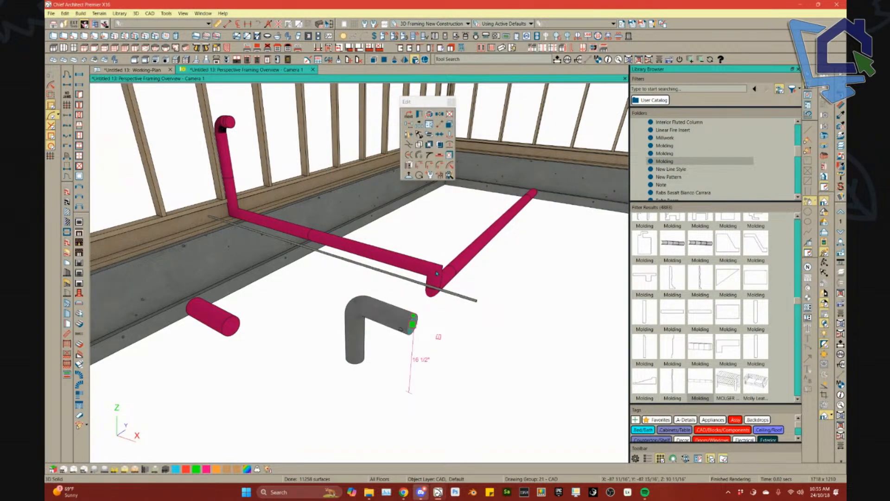
Draw a thin vertical box solid crossing the grey elbow's horizontal leg.
scroll(432, 276, "down", 3)
scroll(431, 279, "up", 3)
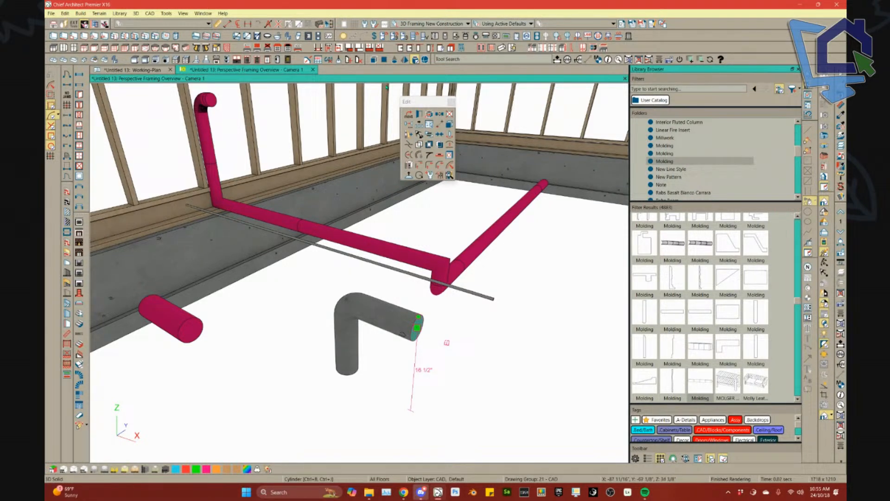
left_click(373, 59)
left_click_drag(380, 392, 401, 242)
left_click(407, 309)
left_click_drag(410, 290, 434, 271)
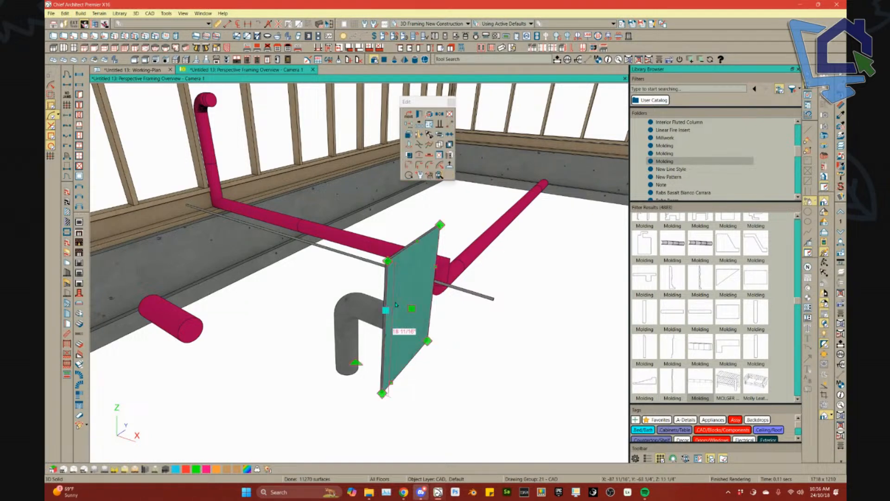
Try to cut the elbow's horizontal leg with the thin vertical panel crossing it.
left_click(418, 273)
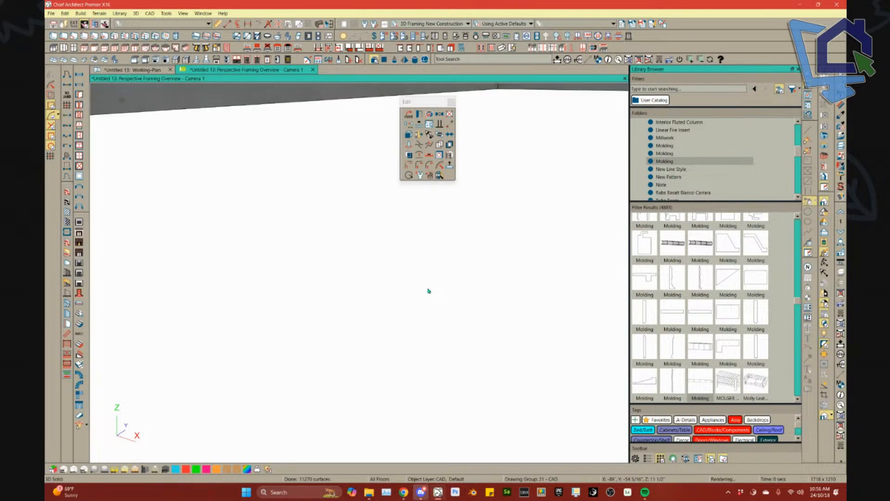
left_click_drag(512, 298, 487, 311)
left_click(487, 311)
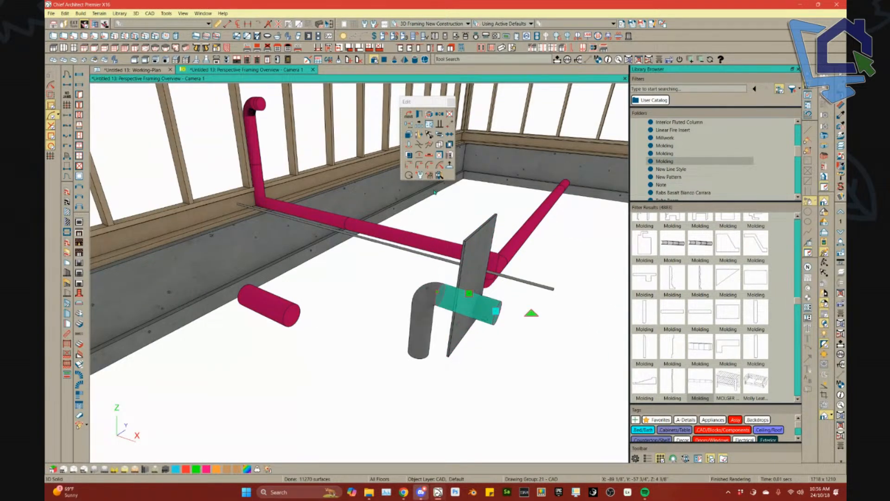
left_click(477, 258)
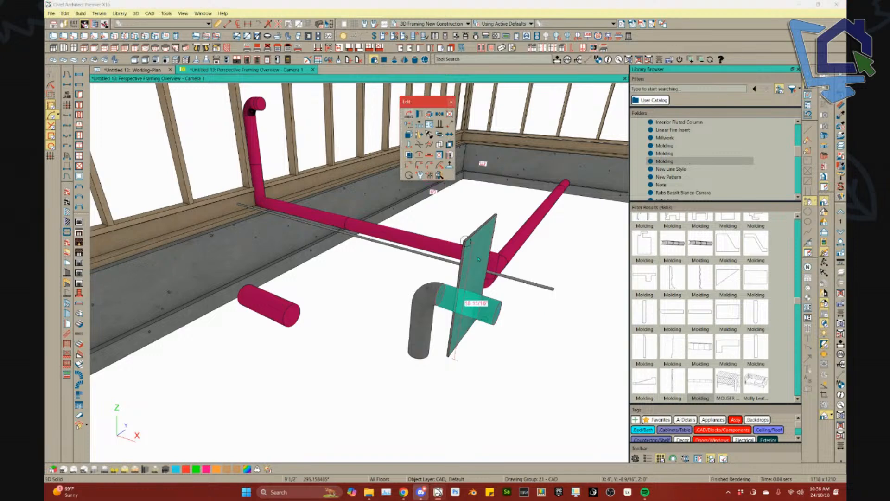
key("Delete")
key("Return")
left_click(496, 293)
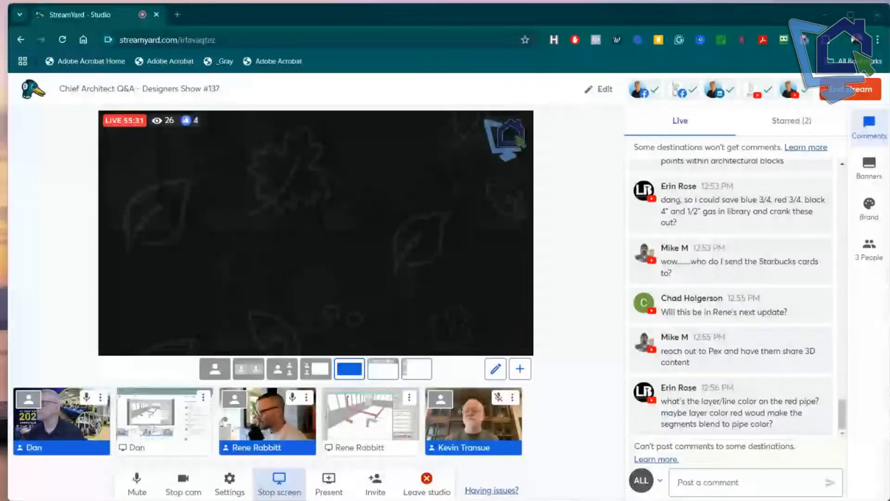
Switch to the Chief Architect framing model, maximize its window and examine the pink HVAC ducts running through the floor framing.
left_click_drag(889, 102, 501, 62)
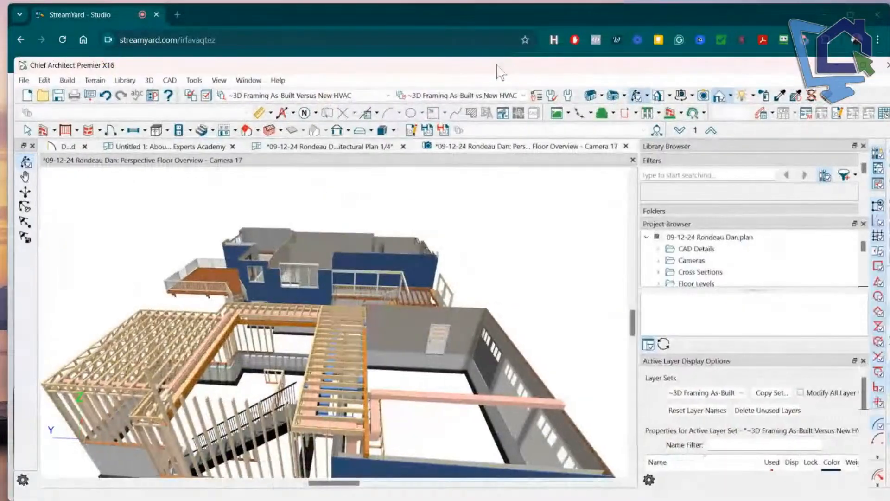
double_click(503, 65)
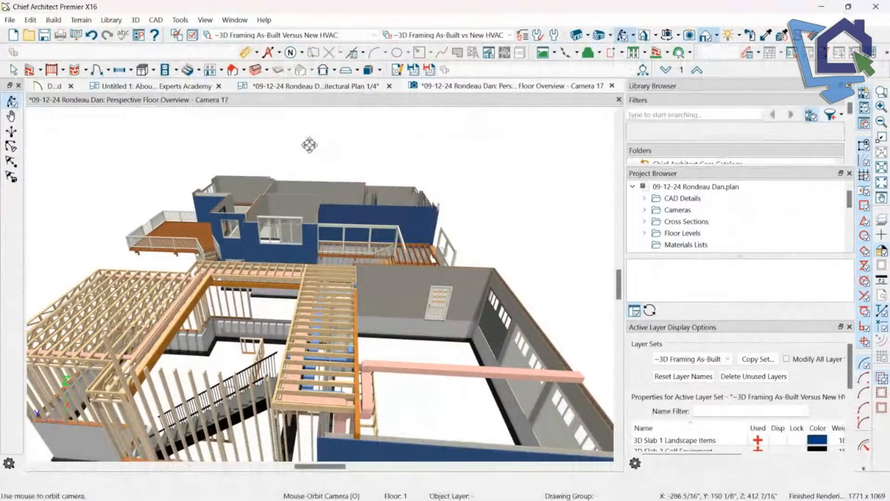
scroll(309, 144, "down", 6)
scroll(356, 225, "up", 8)
mouse_move(355, 225)
left_mouse_down()
mouse_move(283, 184)
mouse_move(165, 187)
mouse_move(366, 212)
left_mouse_up()
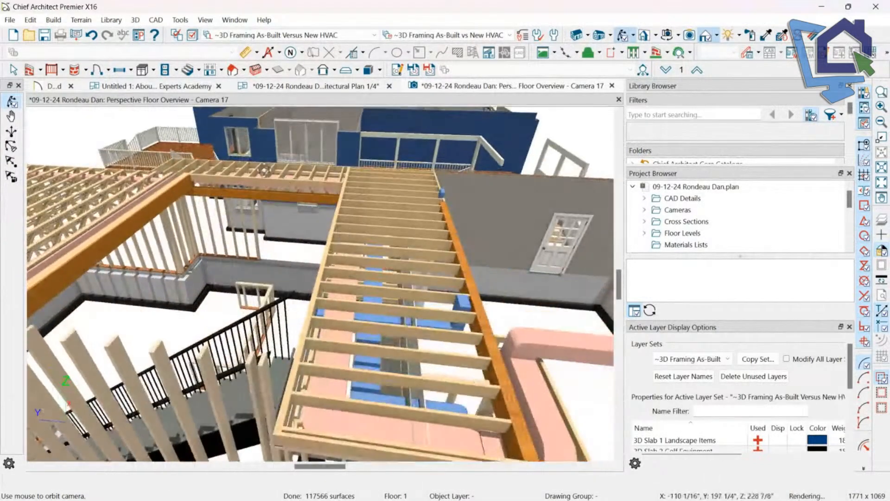
left_click_drag(390, 212, 300, 246)
scroll(200, 185, "up", 3)
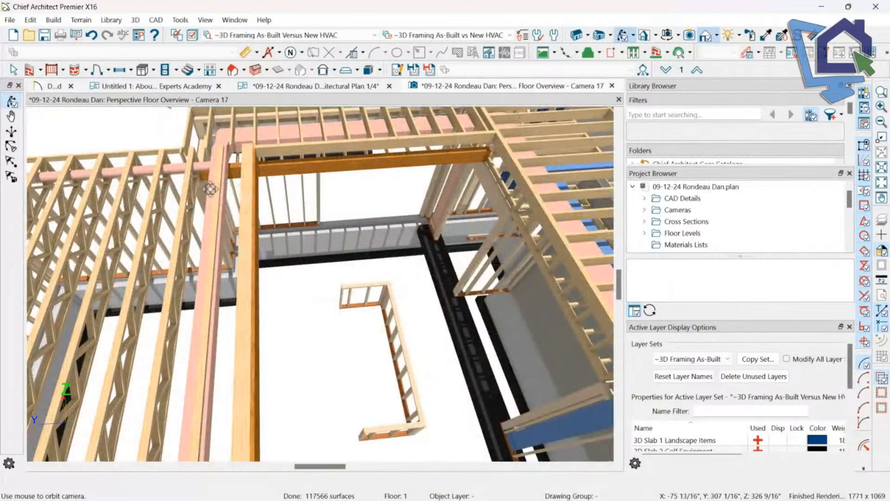
scroll(216, 188, "down", 3)
left_click_drag(399, 197, 457, 268)
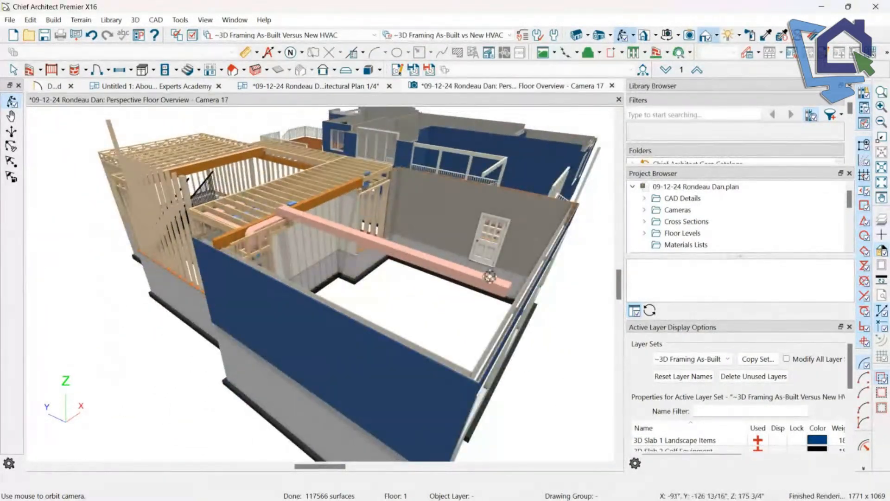
right_click(489, 277)
left_click(503, 291)
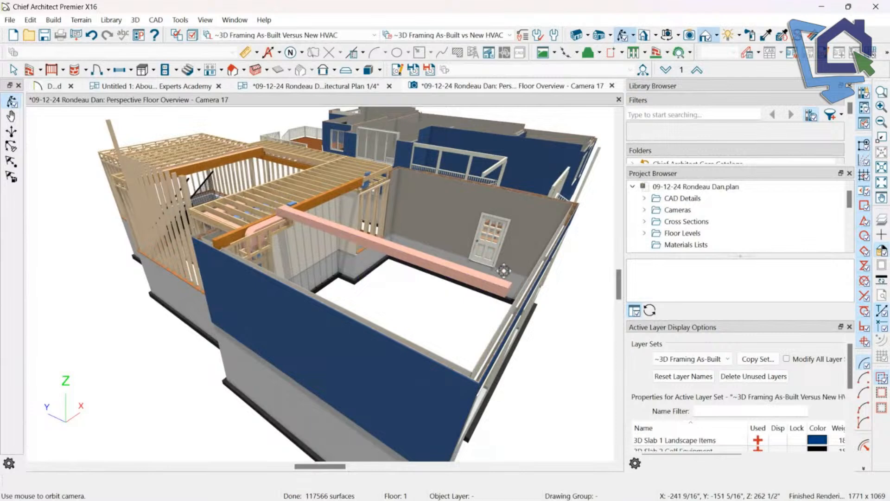
scroll(514, 246, "up", 3)
Select the long pink duct solid and activate its end face for editing.
left_click(496, 234)
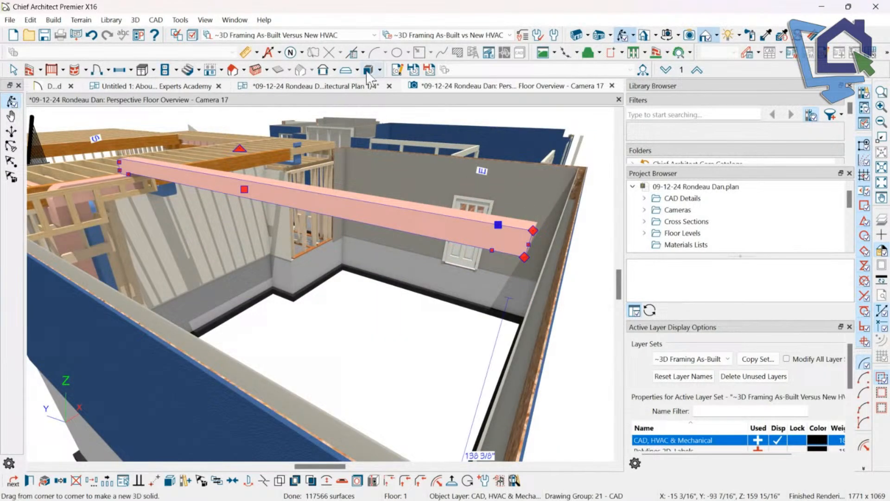
double_click(476, 221)
left_click(678, 436)
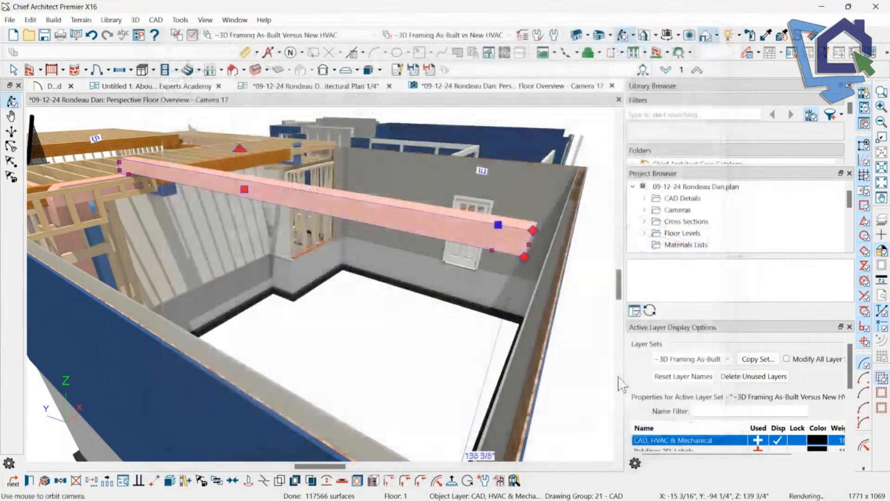
key("3")
left_click(482, 225)
left_click_drag(507, 227, 124, 209)
key("Escape")
left_click(175, 204)
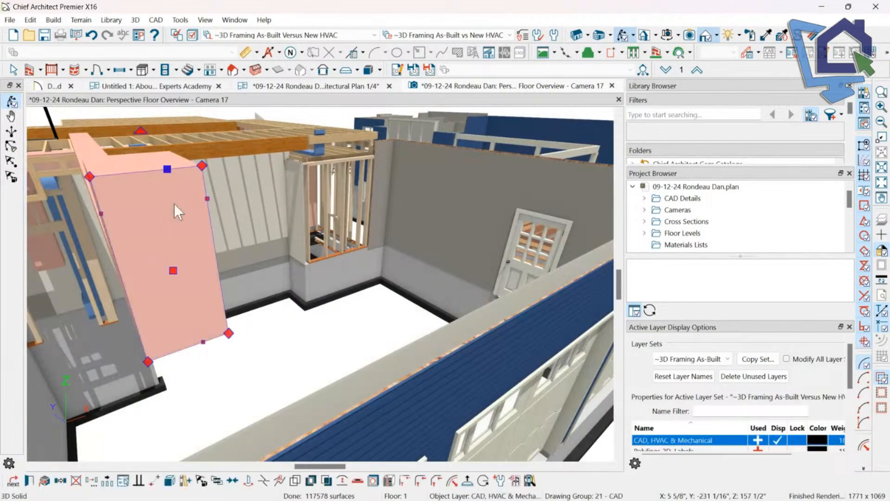
Reshape the duct's end face by breaking its side edge and pulling the upper part inward into an angled notch.
left_click(211, 218)
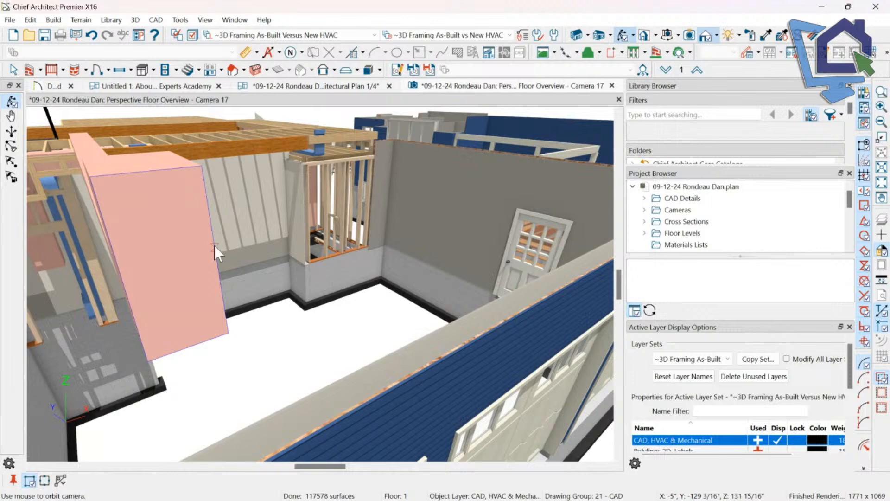
left_click_drag(214, 245, 142, 214)
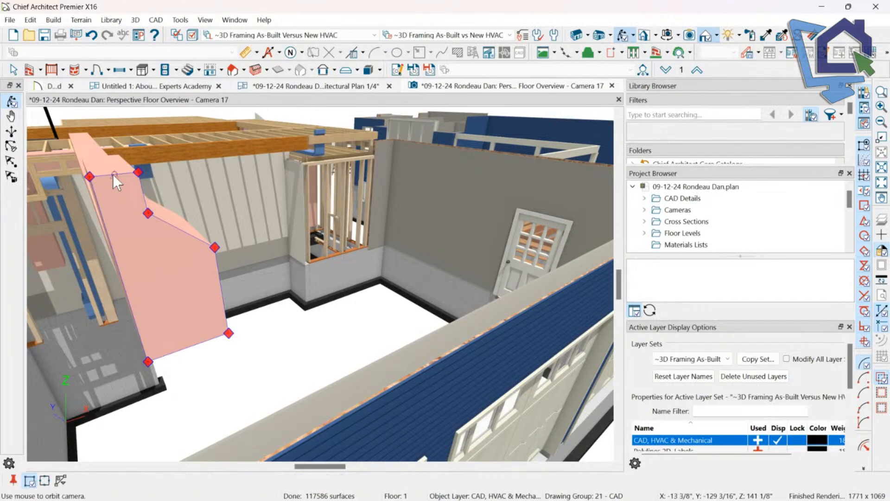
left_click(113, 174)
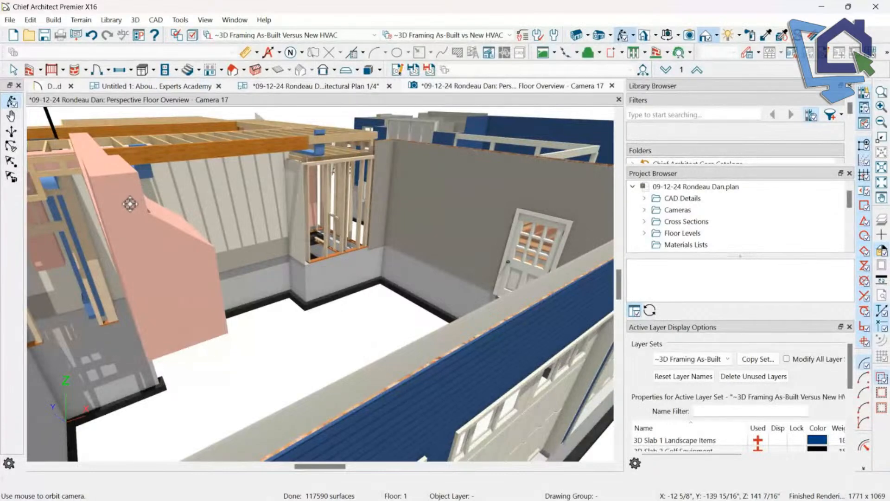
key("ctrl+z")
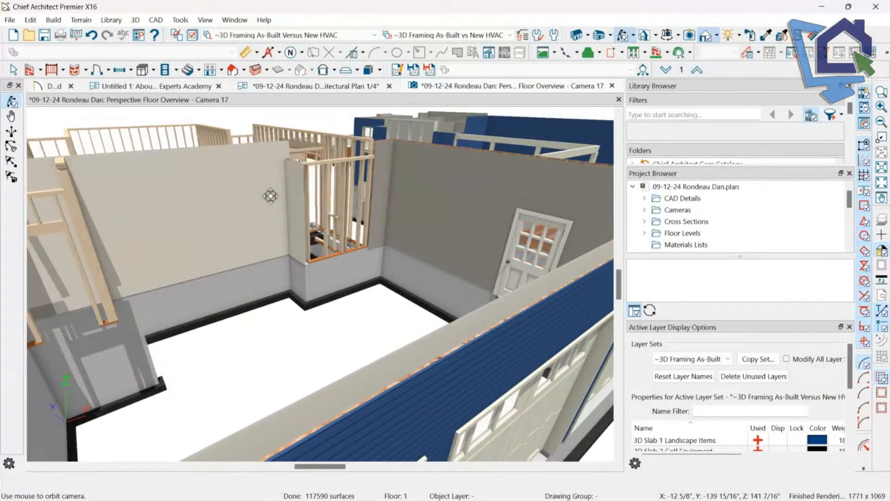
Select the notched end of the duct and raise its narrow upper part above the main run.
right_click(123, 196)
left_click(104, 186)
left_click(105, 185)
left_click_drag(103, 175, 80, 105)
scroll(402, 303, "down", 4)
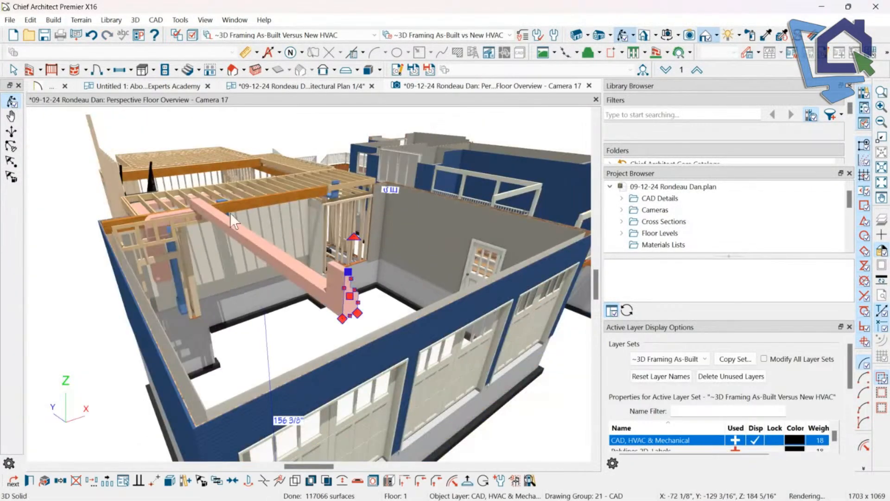
scroll(231, 215, "up", 3)
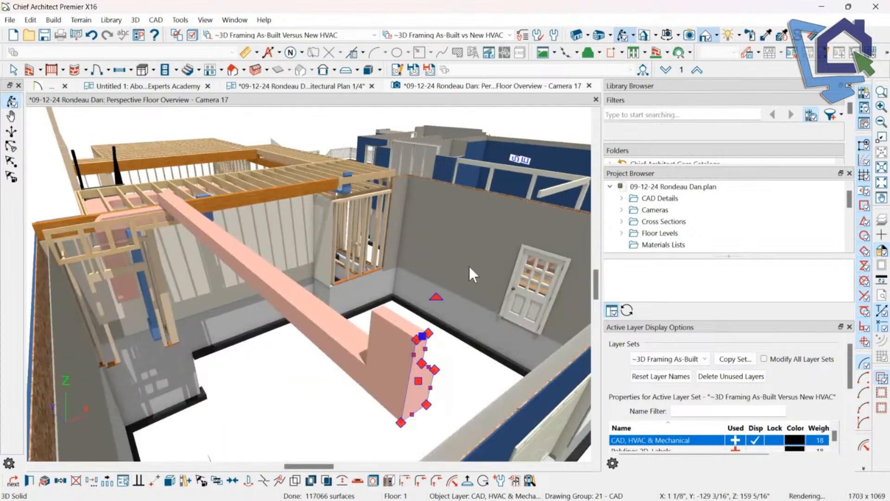
key("Escape")
Add a break below the end face's upper corner and pull that side out into a long horizontal duct arm.
left_click_drag(271, 210, 234, 214)
left_click(152, 241)
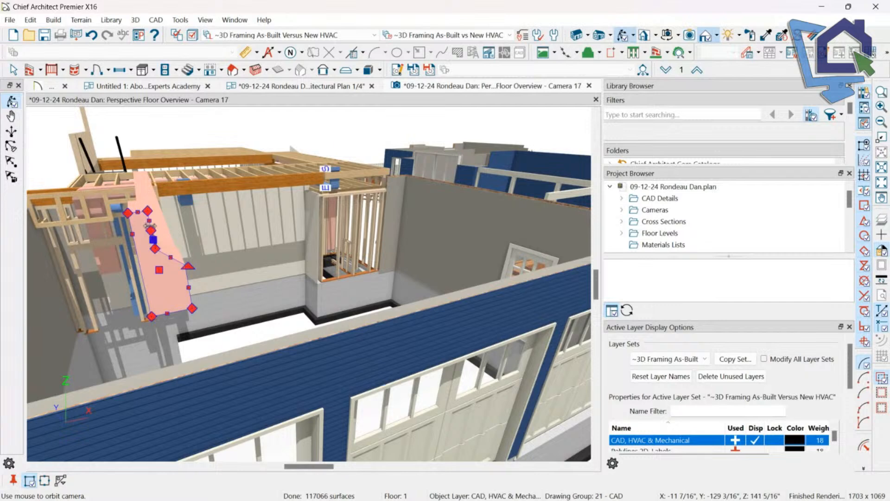
left_click(150, 232)
left_click_drag(296, 201, 380, 197)
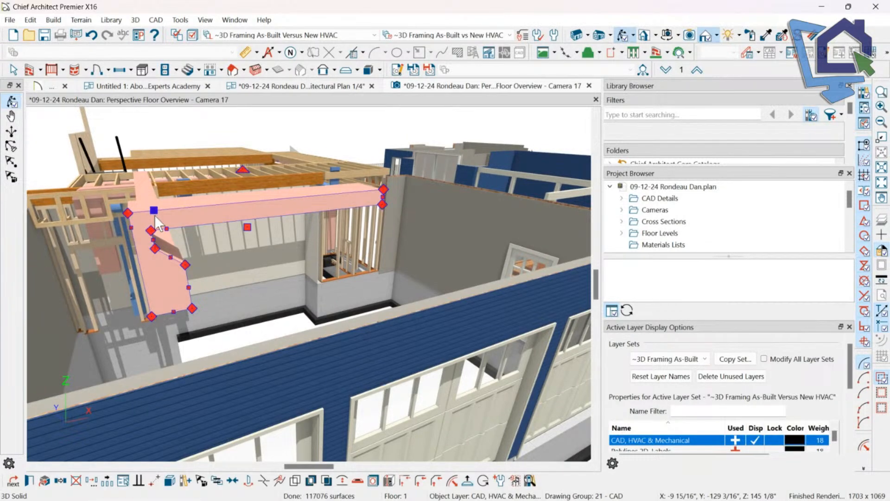
key("Escape")
Add a break near the upper outer corner of the duct bend and move the corner down to form a chamfer.
left_click(149, 212)
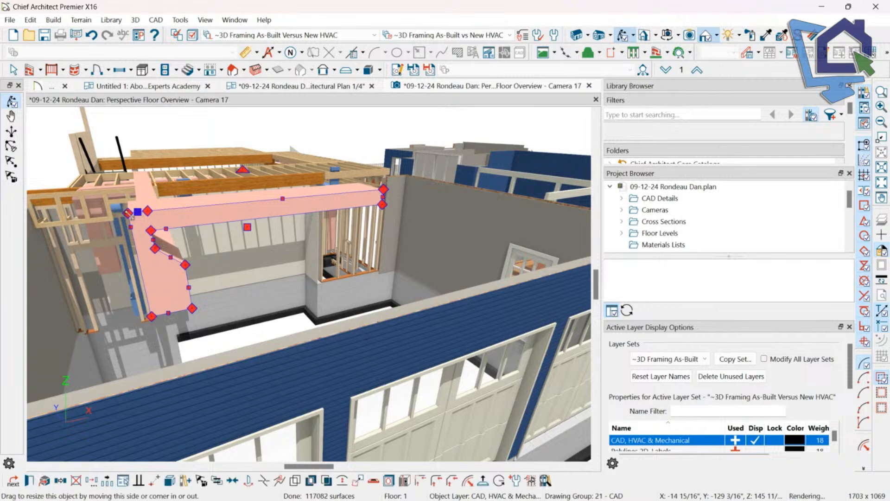
left_click_drag(148, 212, 131, 212)
left_click(134, 210)
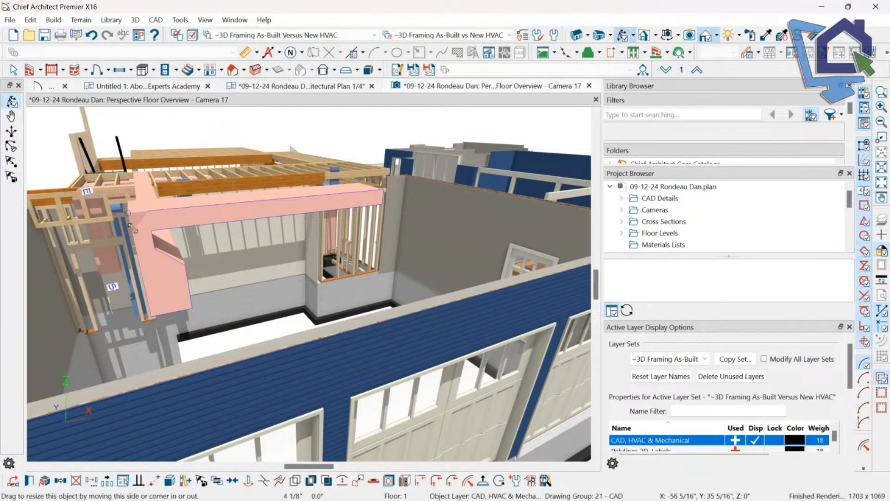
left_click_drag(134, 226, 140, 222)
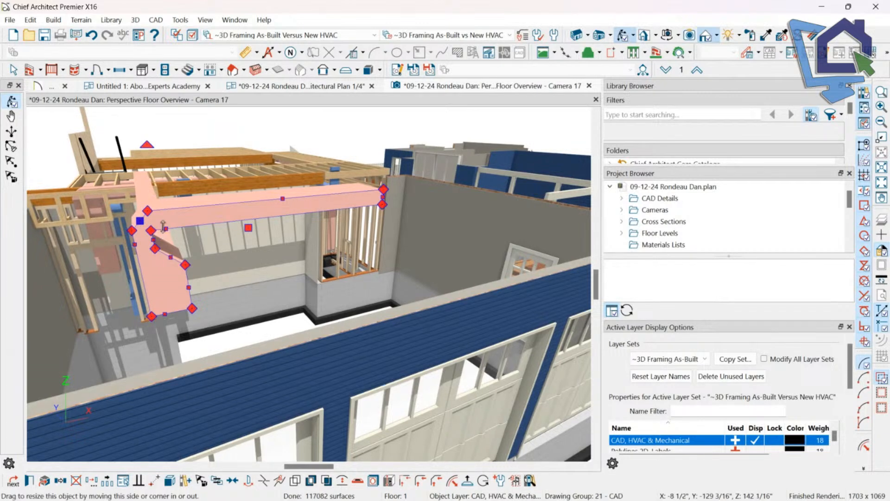
Bend the chamfered outer edge of the duct corner into a rounded arc.
scroll(191, 204, "up", 5)
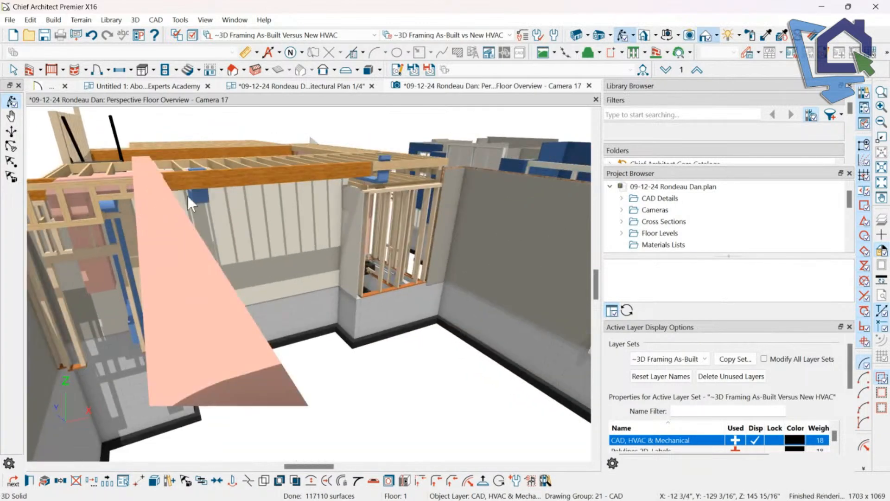
scroll(191, 204, "down", 4)
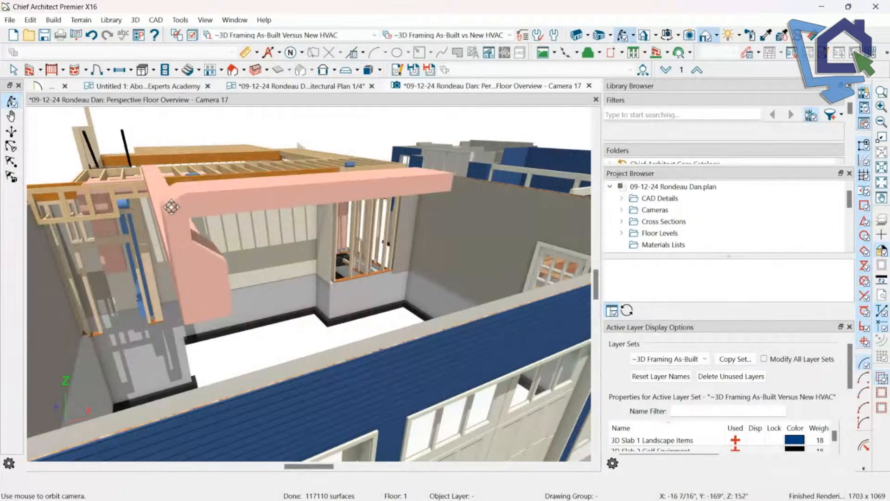
left_click(168, 205)
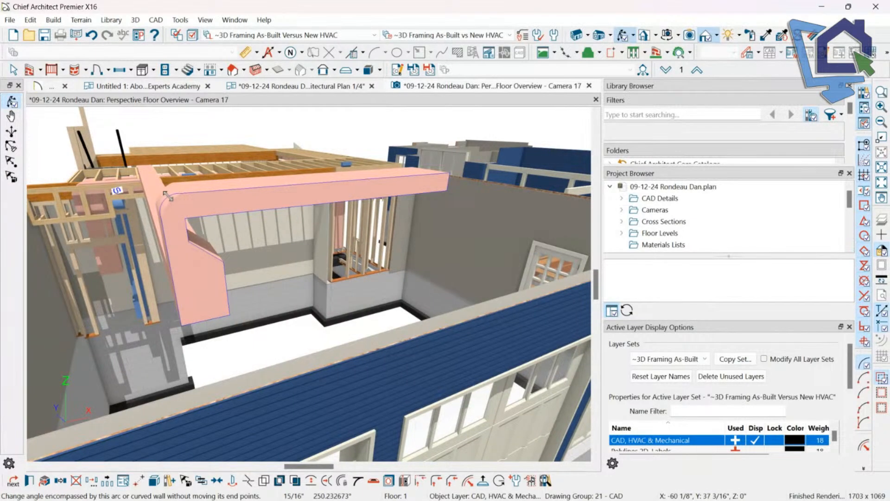
left_click_drag(287, 204, 381, 207)
Examine the pink ducts within the first-floor framing from several angles around the building.
scroll(338, 207, "up", 5)
scroll(308, 229, "down", 4)
left_click_drag(307, 228, 290, 220)
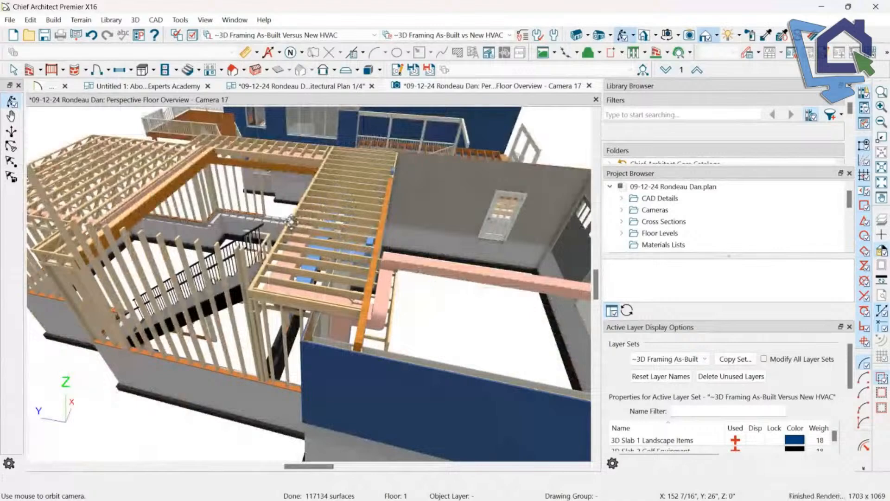
left_click_drag(159, 111, 205, 213)
left_click_drag(267, 195, 188, 265)
left_click_drag(206, 354, 190, 366)
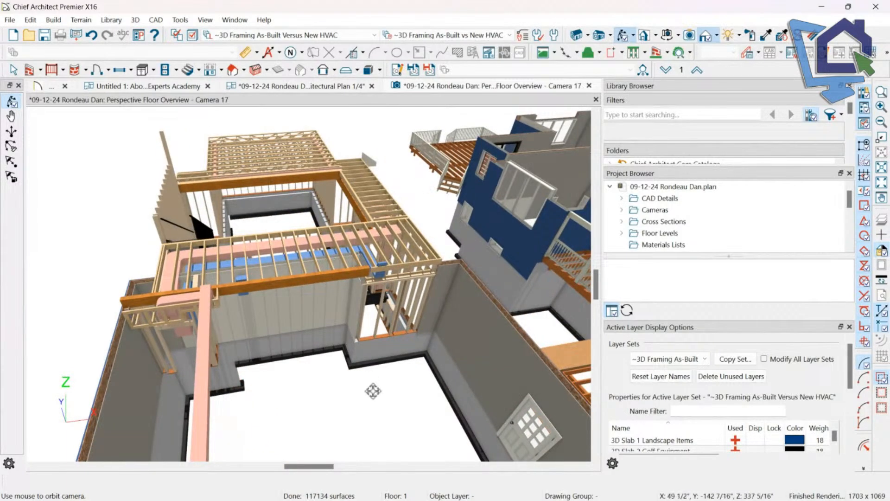
left_click_drag(306, 219, 436, 212)
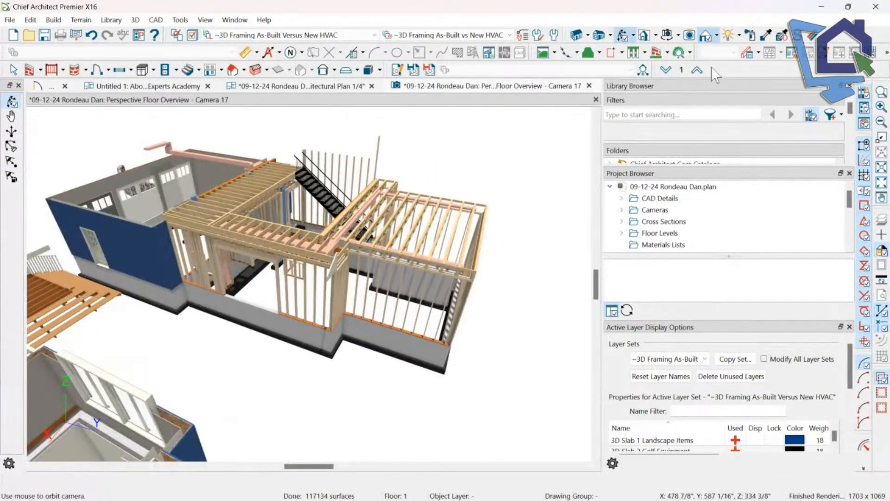
Raise the overview to floor 2 and switch the 3D view to the ~3D Full & Overview defaults.
left_click(687, 70)
left_click_drag(325, 232, 536, 239)
scroll(347, 260, "down", 1)
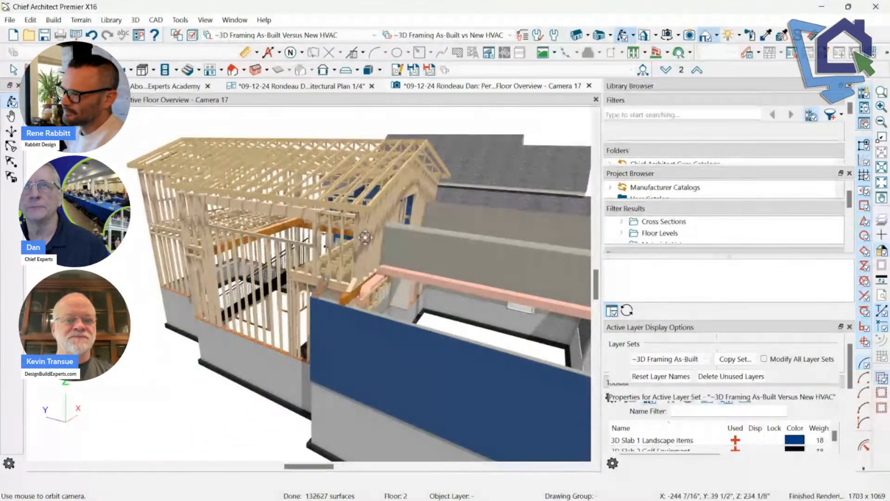
scroll(364, 237, "up", 2)
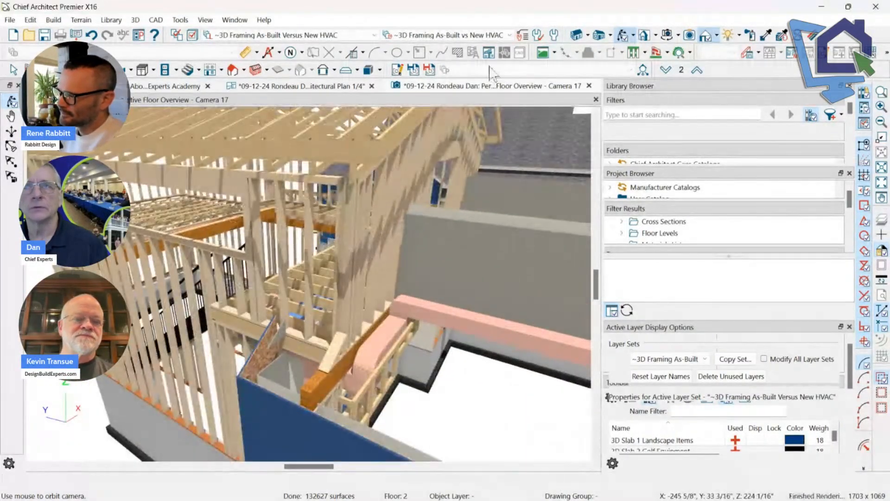
left_click(492, 35)
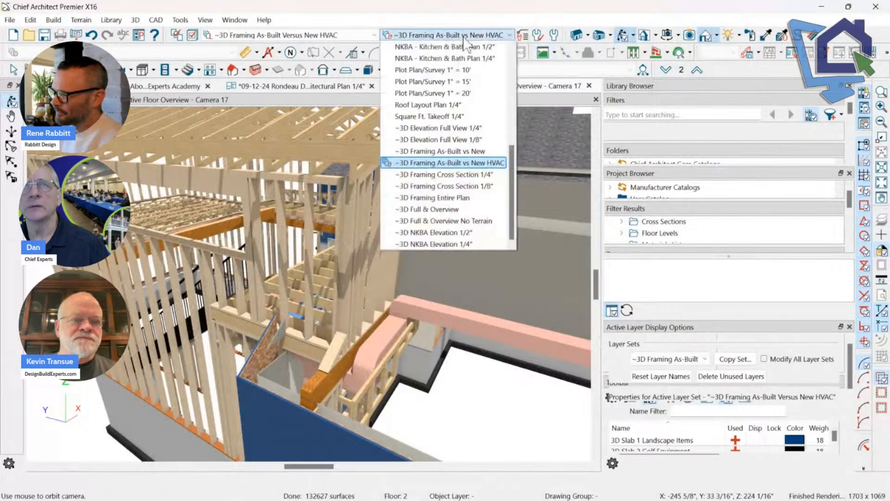
left_click(442, 210)
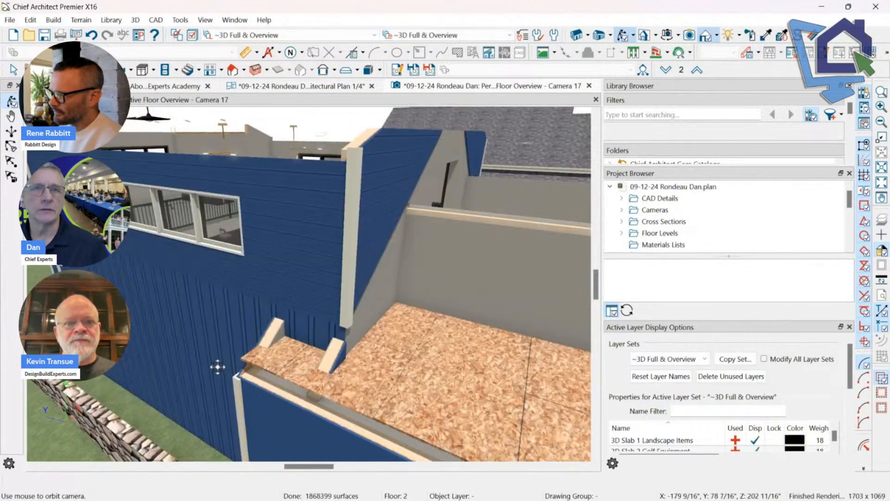
Examine the finished interior from several angles, including the golf simulator room, staircase, loft railings and patio doors.
scroll(215, 357, "up", 4)
middle_click_drag(304, 256, 340, 288)
left_click_drag(340, 288, 227, 248)
scroll(330, 175, "up", 5)
left_click_drag(338, 173, 308, 159)
middle_click_drag(230, 153, 221, 155)
mouse_move(548, 190)
left_mouse_down()
mouse_move(454, 181)
mouse_move(441, 193)
mouse_move(531, 194)
left_mouse_up()
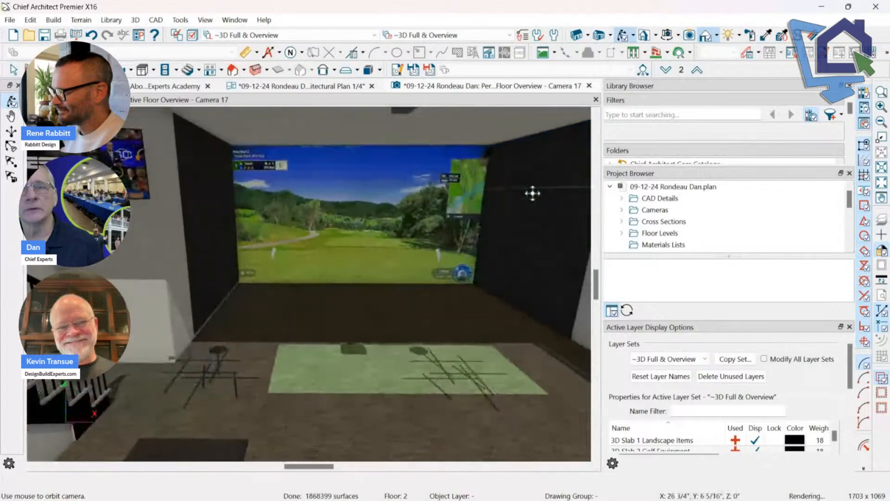
left_click_drag(387, 217, 431, 171)
left_click_drag(278, 197, 325, 241)
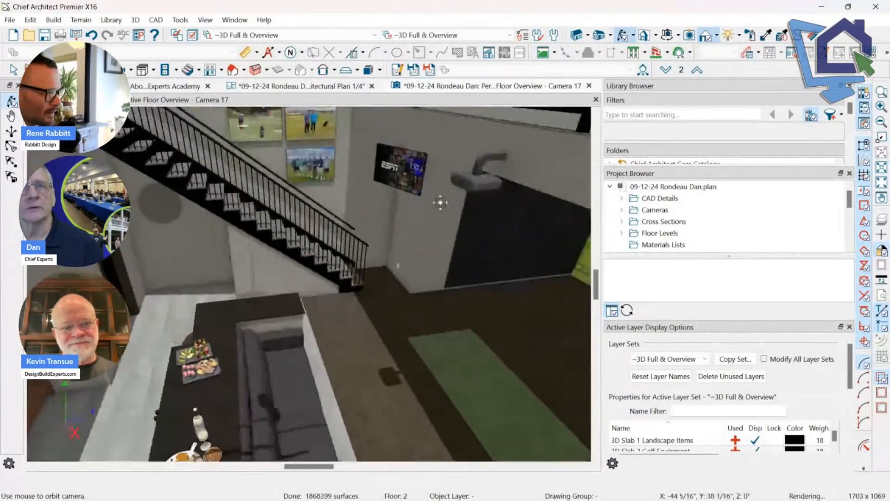
left_click_drag(441, 203, 429, 198)
middle_click_drag(262, 139, 262, 139)
left_click_drag(451, 298, 567, 184)
left_click_drag(532, 224, 273, 257)
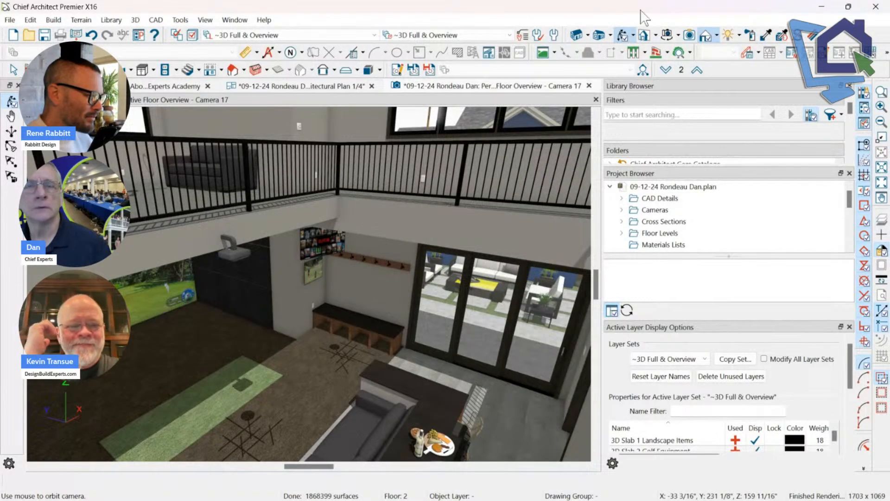
left_click_drag(400, 242, 408, 285)
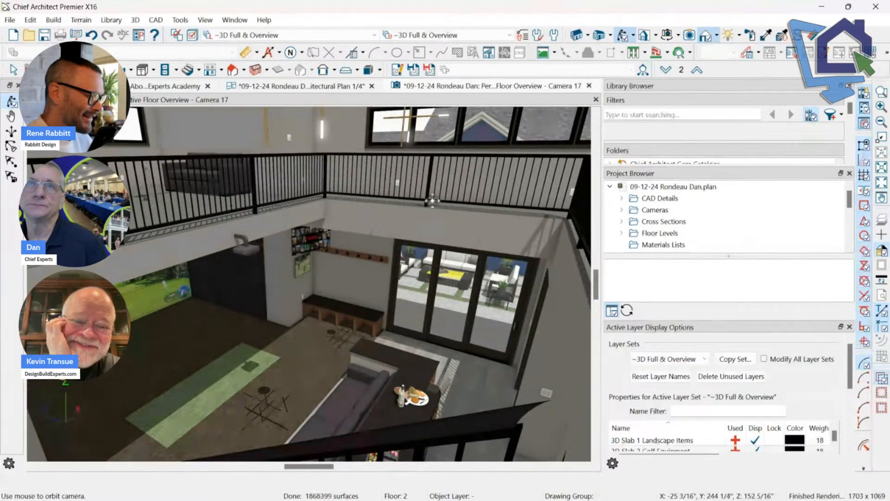
Switch to the Architectural Plan 1/4" view and inspect the second-floor loft around the open-below area.
left_click(307, 86)
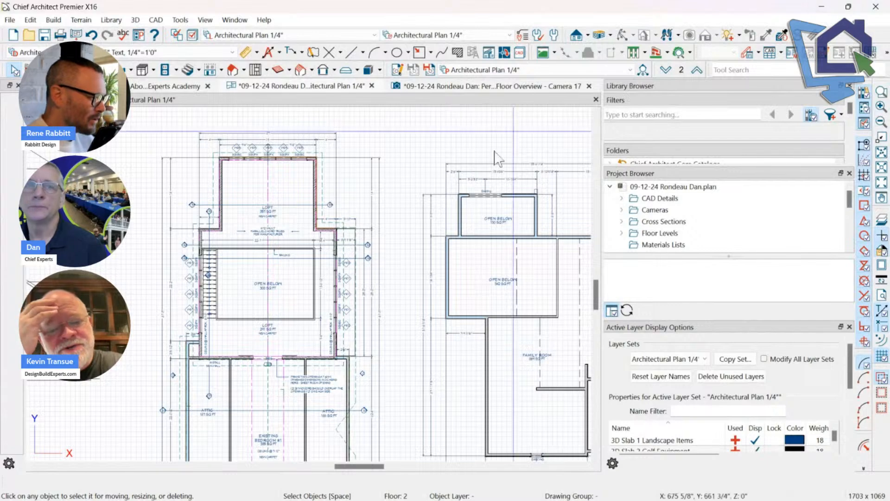
scroll(227, 262, "up", 3)
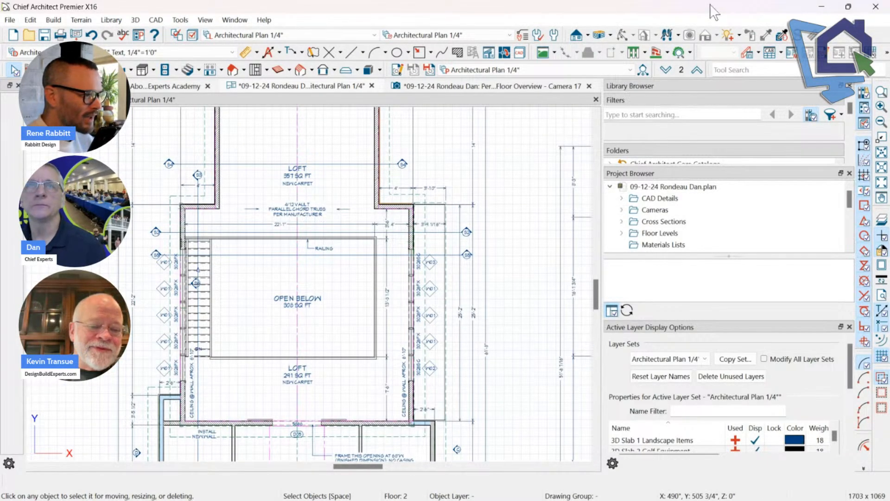
left_click(822, 6)
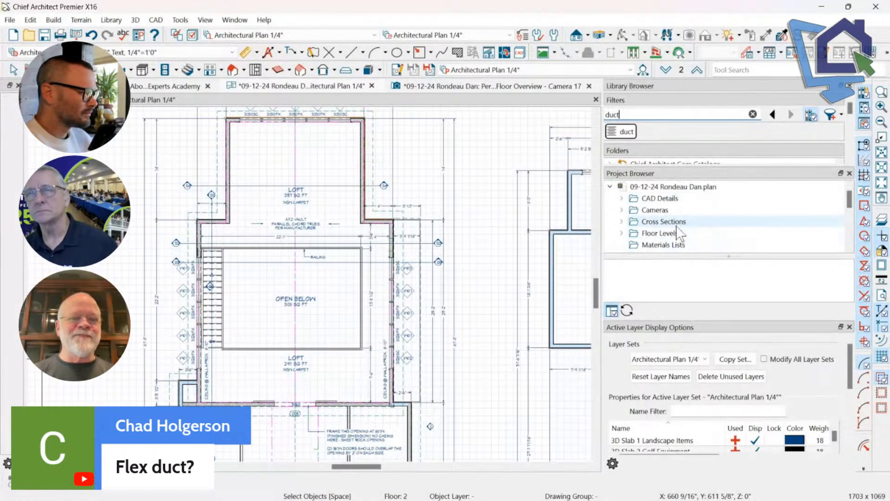
Replace the duct filter with a library search for "hvac" and make room for its folder list.
left_click(616, 136)
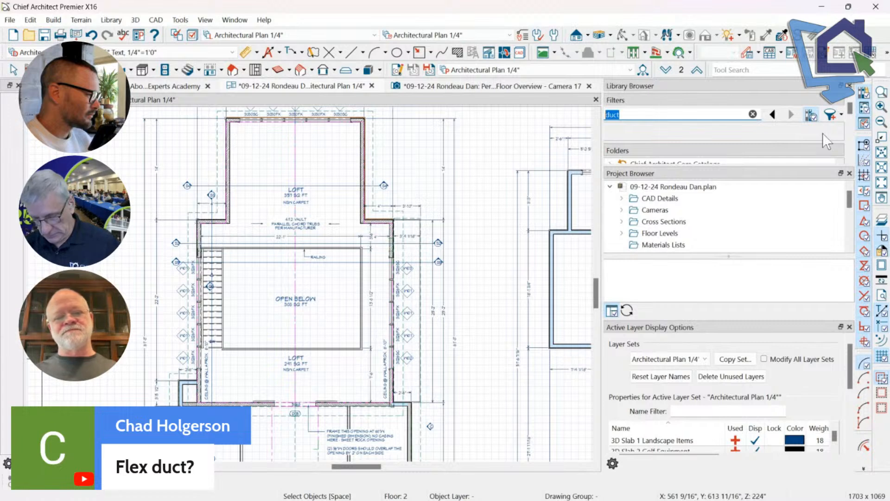
type("hvac")
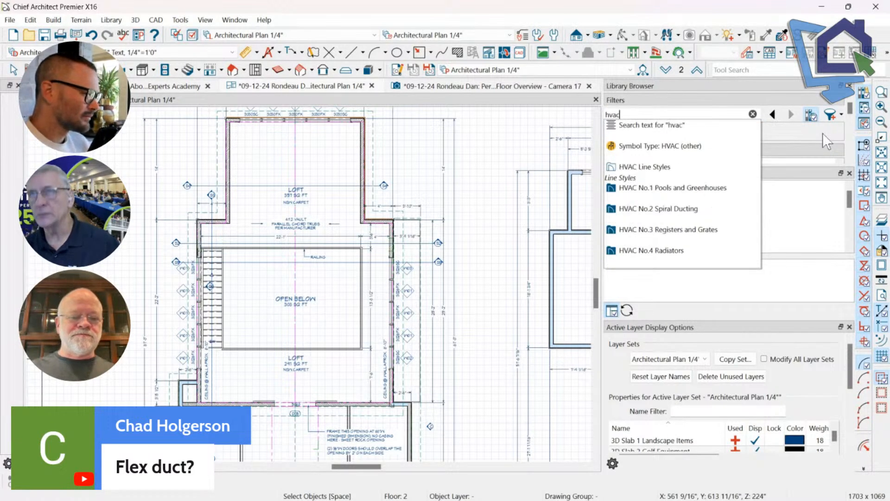
key("Return")
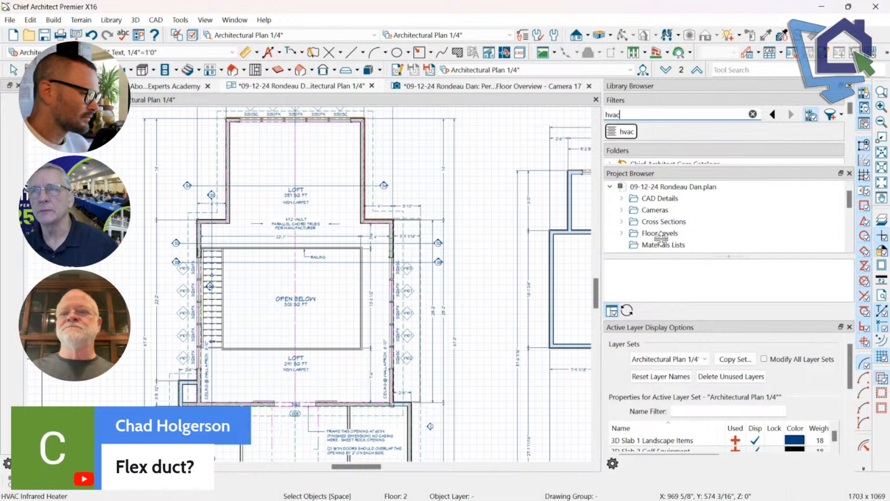
mouse_move(706, 84)
left_mouse_down()
mouse_move(889, 139)
mouse_move(692, 175)
mouse_move(707, 129)
mouse_move(693, 96)
mouse_move(697, 107)
mouse_move(710, 84)
left_mouse_up()
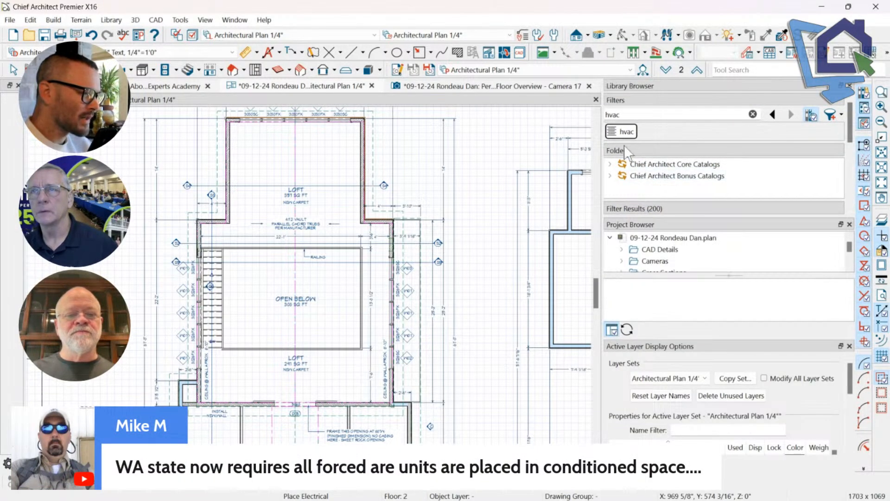
Search the library for "duct" and look through the catalogs that contain matches.
type("duc")
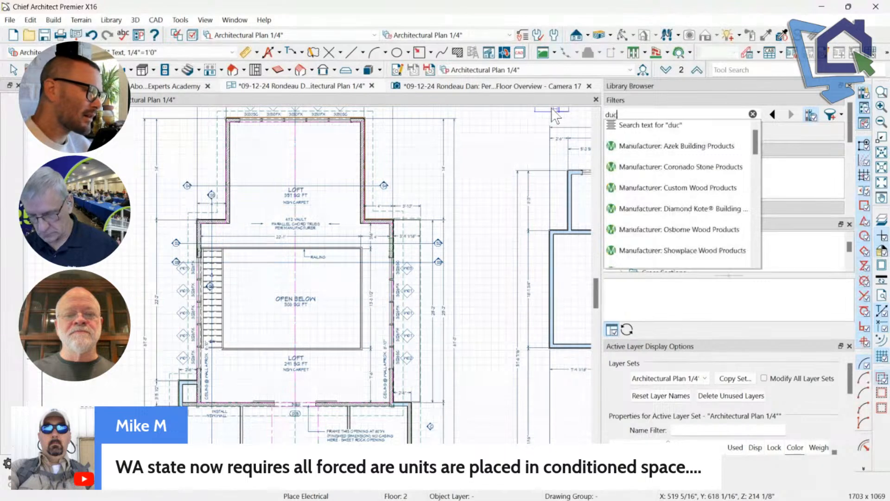
key("Return")
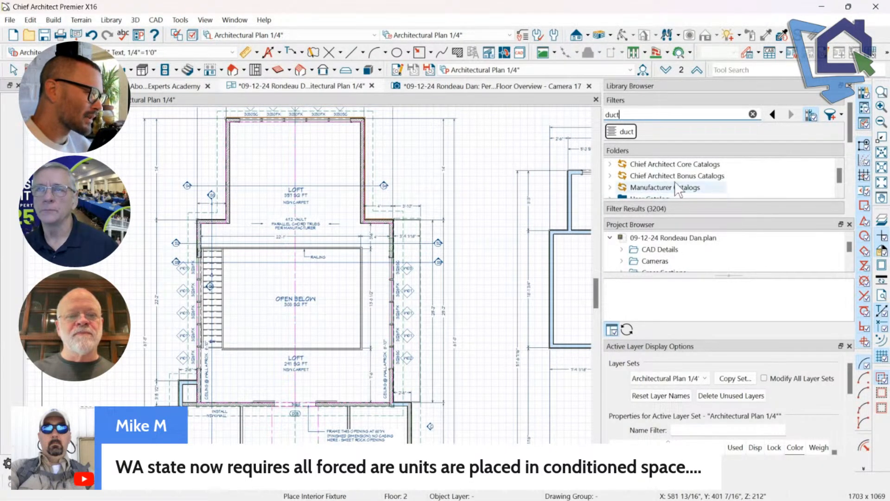
left_click(667, 188)
scroll(681, 191, "down", 1)
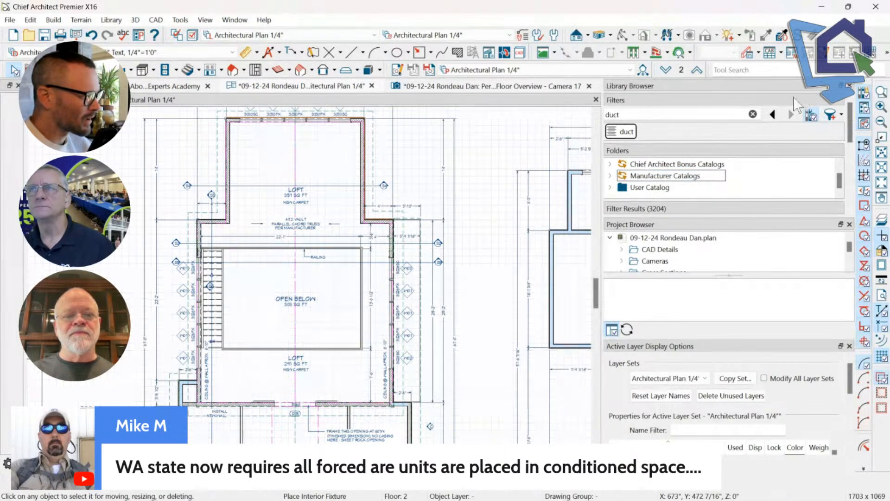
left_click_drag(821, 93, 798, 92)
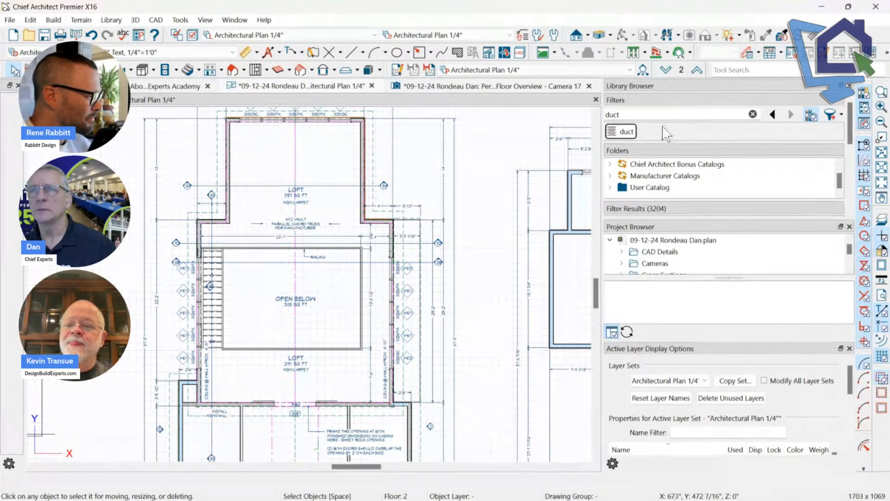
Browse the Chief Architect Bonus Catalogs to HVAC No.2 Spiral Ducting and filter to its 90 Degree Transitions.
left_click(677, 178)
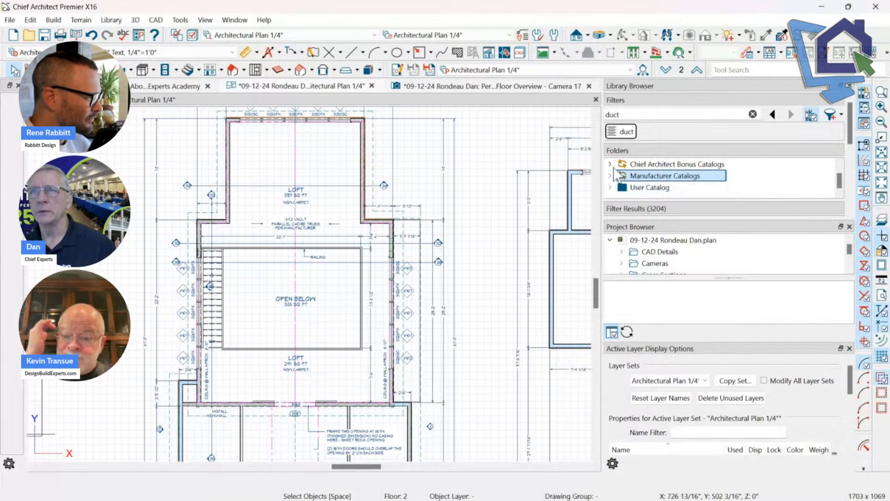
left_click(610, 164)
scroll(678, 183, "down", 3)
scroll(705, 189, "up", 2)
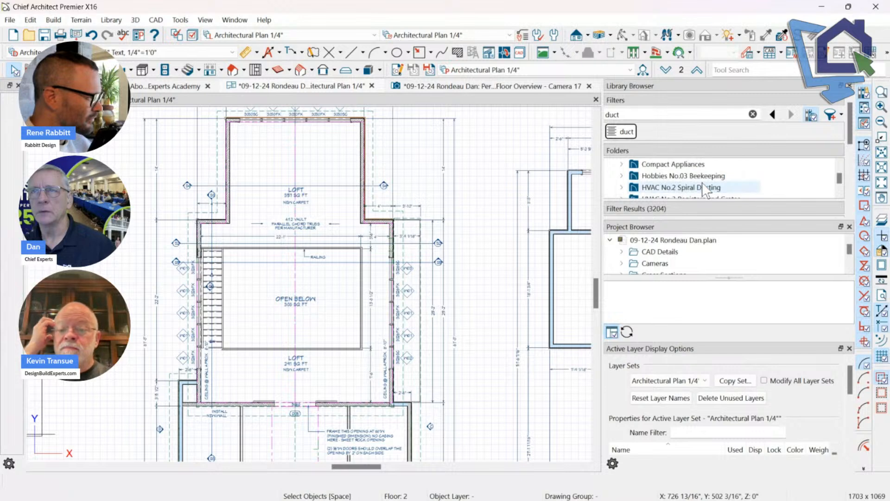
left_click(704, 188)
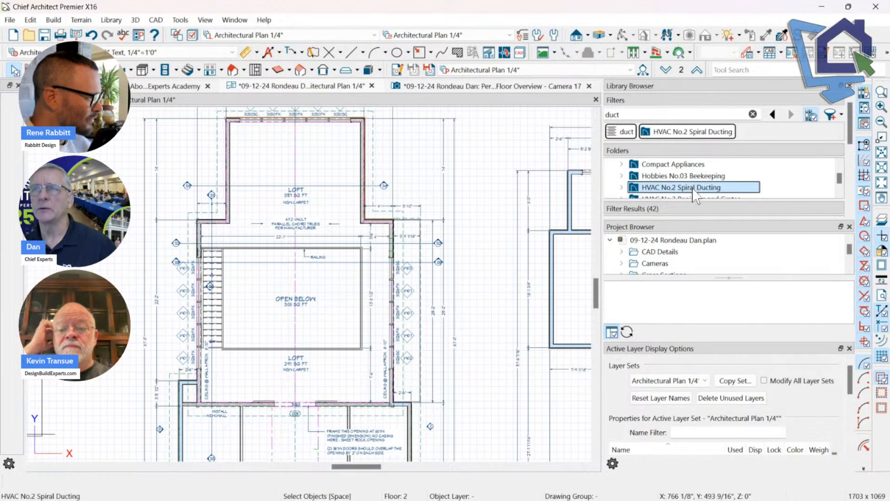
left_click(619, 131)
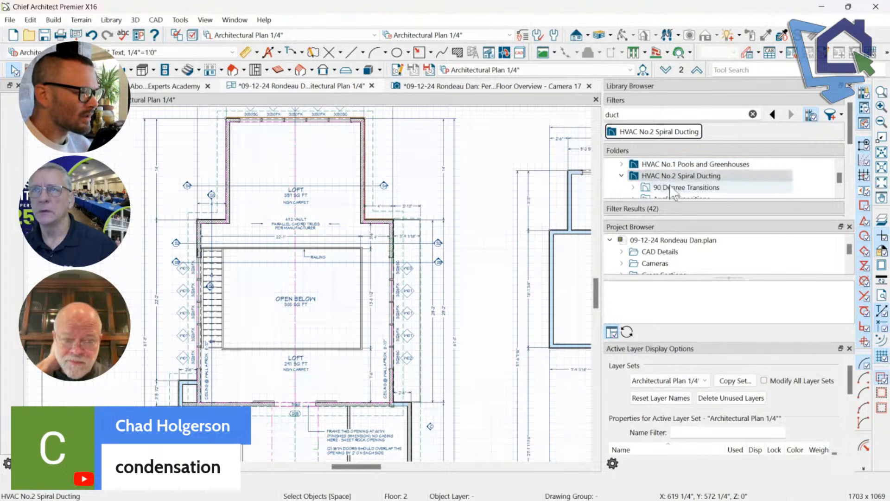
left_click(714, 190)
scroll(712, 189, "down", 1)
scroll(712, 186, "up", 1)
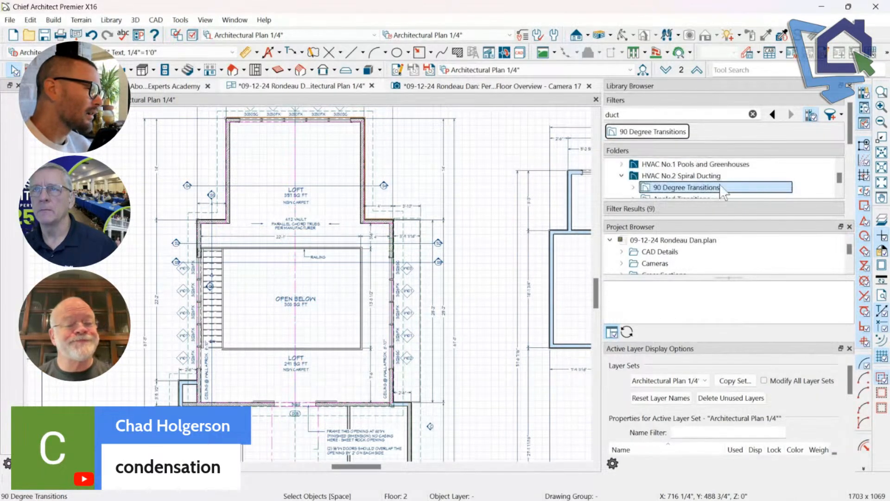
Enlarge the Project Browser and hide the Active Layer Display Options to make room for the library results.
left_click_drag(840, 180, 842, 175)
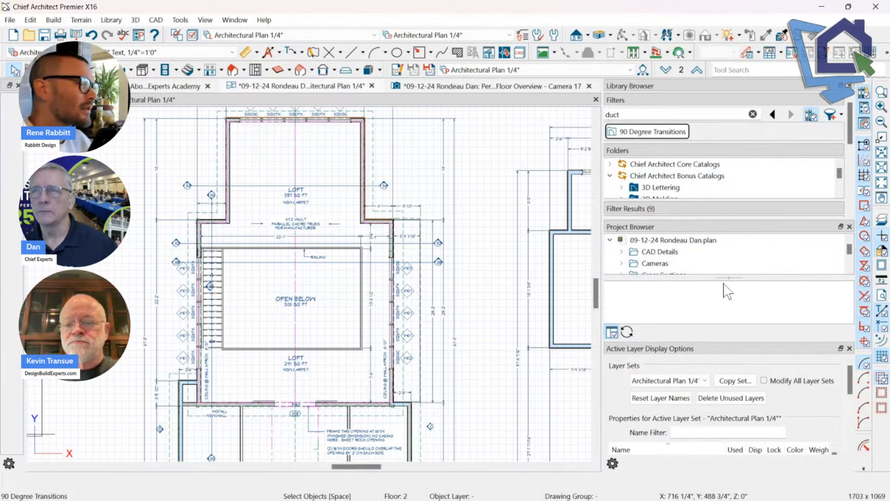
left_click_drag(730, 276, 729, 319)
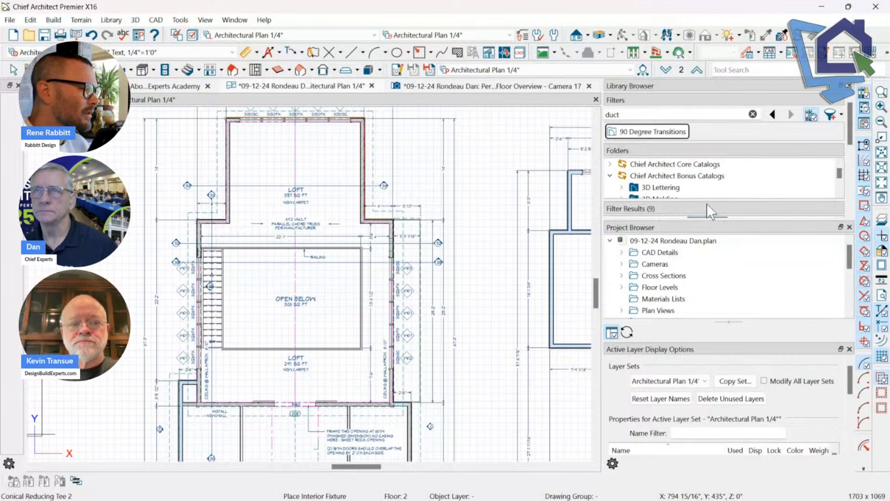
left_click(863, 123)
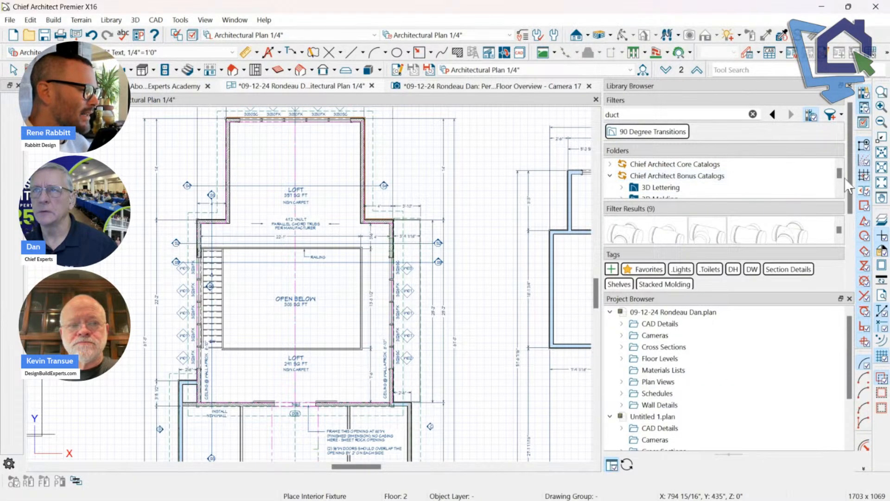
Search the library for "spiral" in place of the duct filter.
left_click_drag(840, 173, 838, 181)
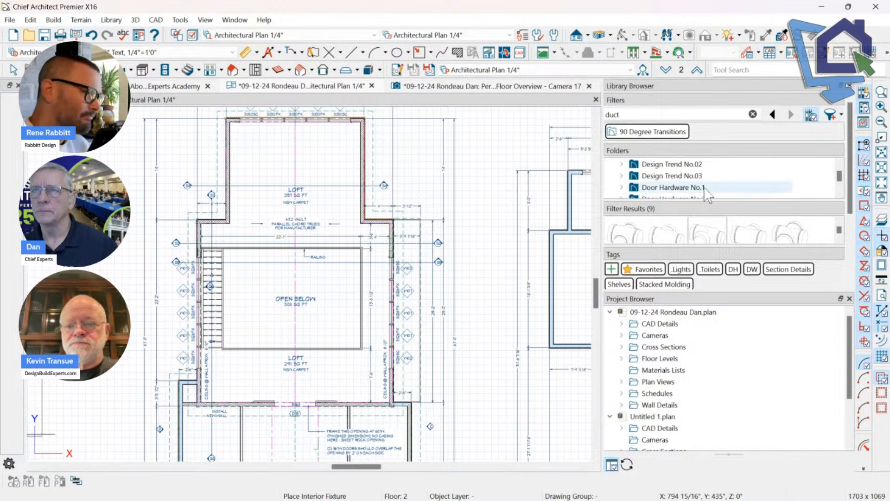
left_click(673, 178)
left_click(647, 120)
type("spiral")
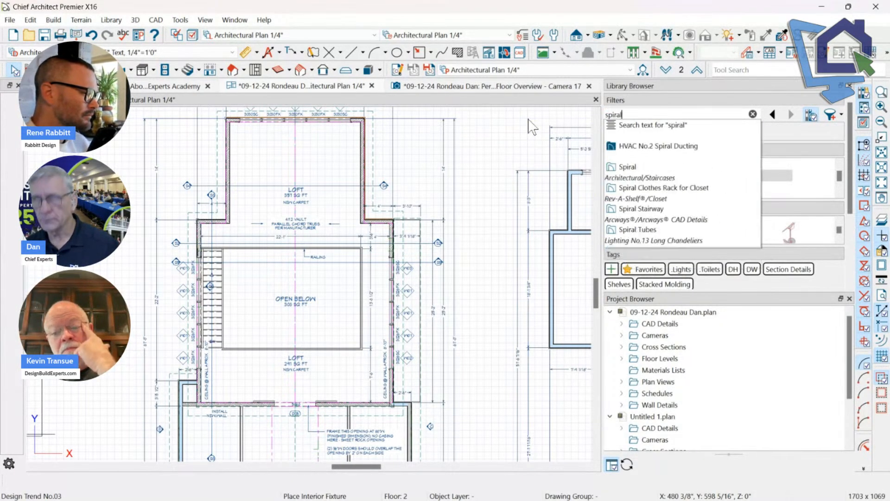
key("Return")
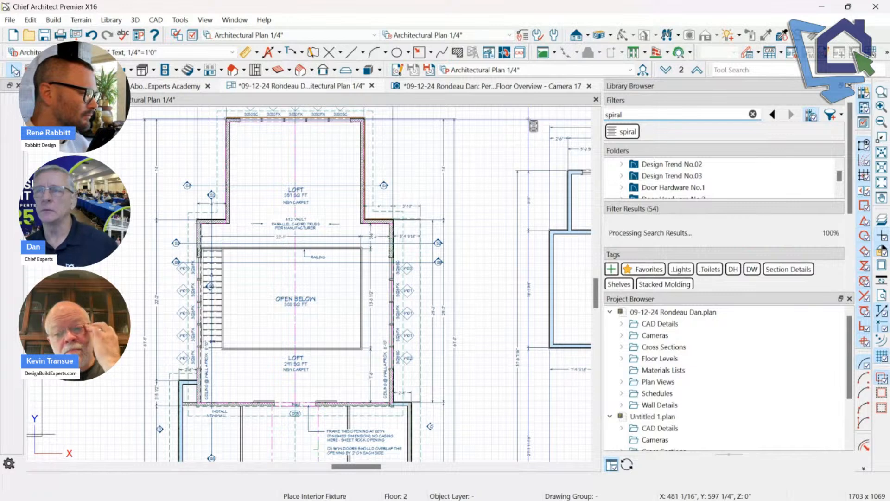
Draw a straight Spiral Duct molding about 14' long horizontally across the upper loft and select it.
left_click(674, 242)
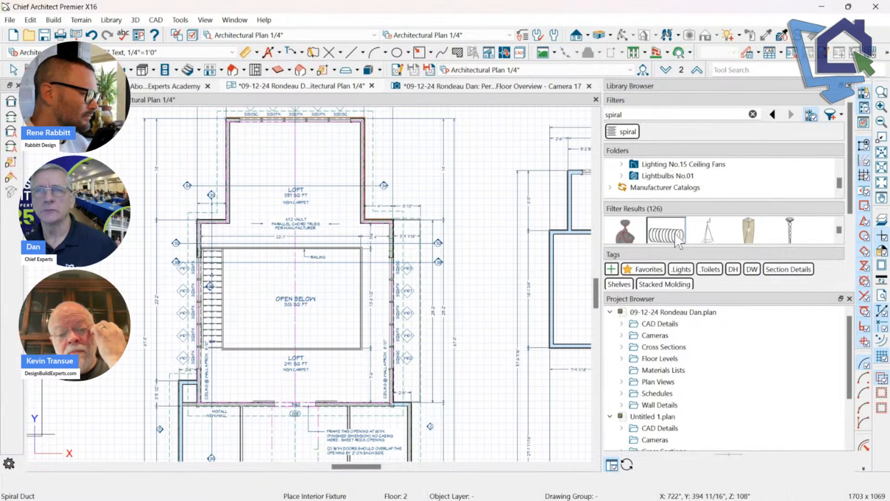
left_click_drag(247, 153, 348, 154)
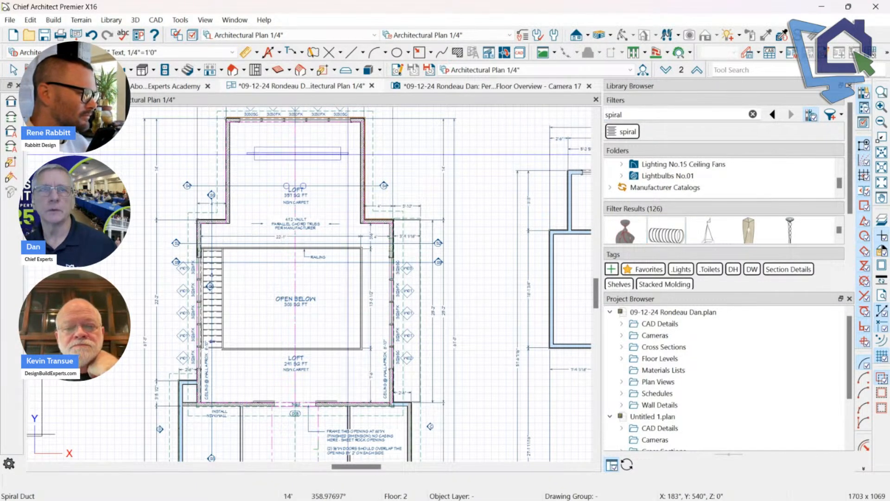
scroll(325, 154, "up", 2)
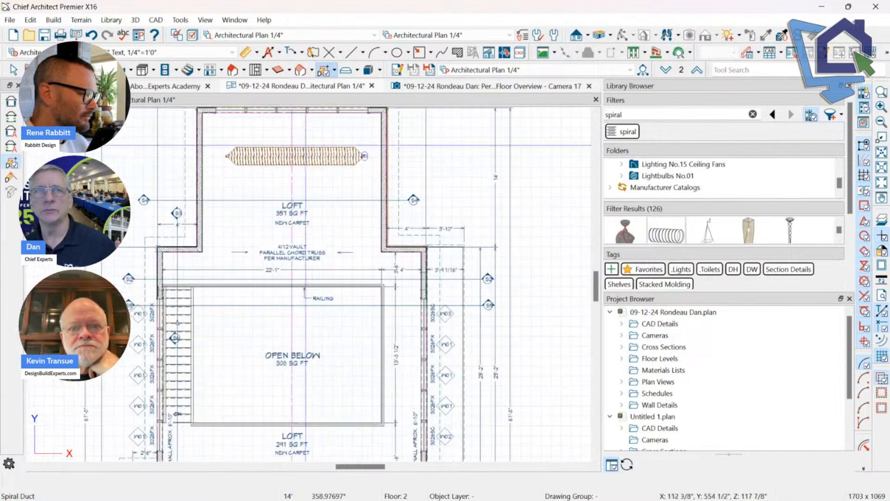
left_click(348, 160)
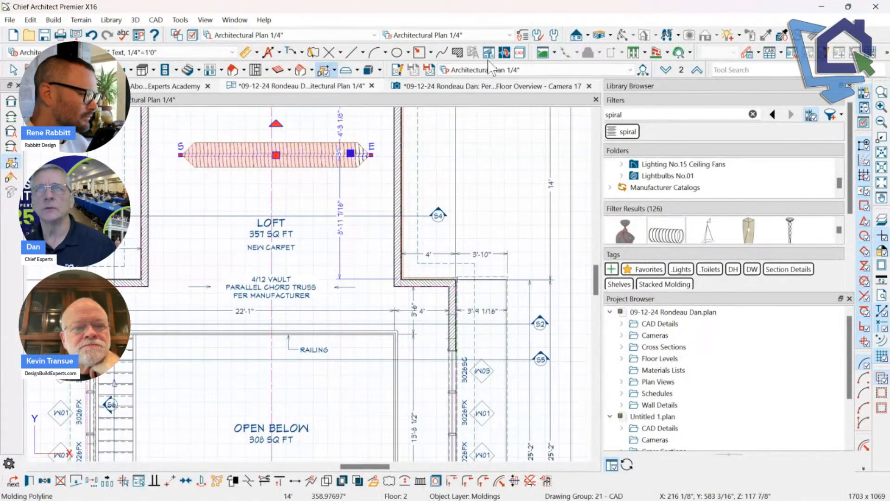
Select the horizontal spiral duct in the loft plan and create a Perspective Floor Overview showing the loft.
left_click(670, 238)
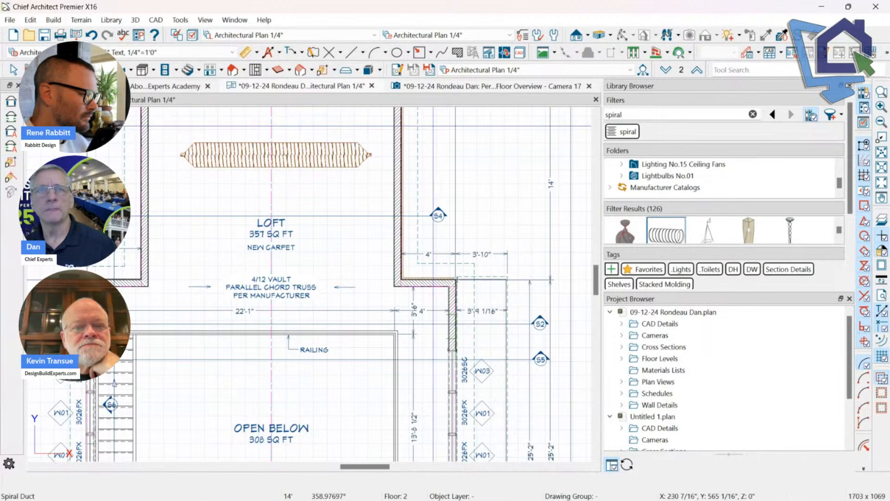
left_click(333, 154)
left_click(610, 35)
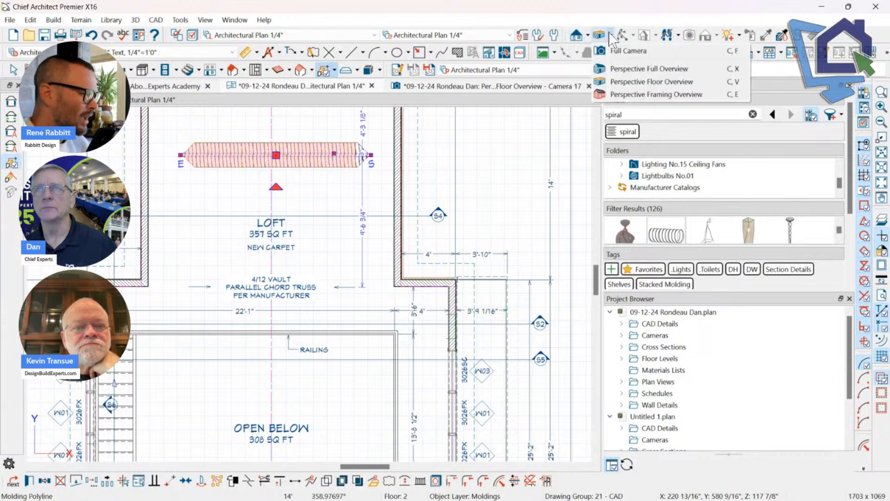
left_click(377, 169)
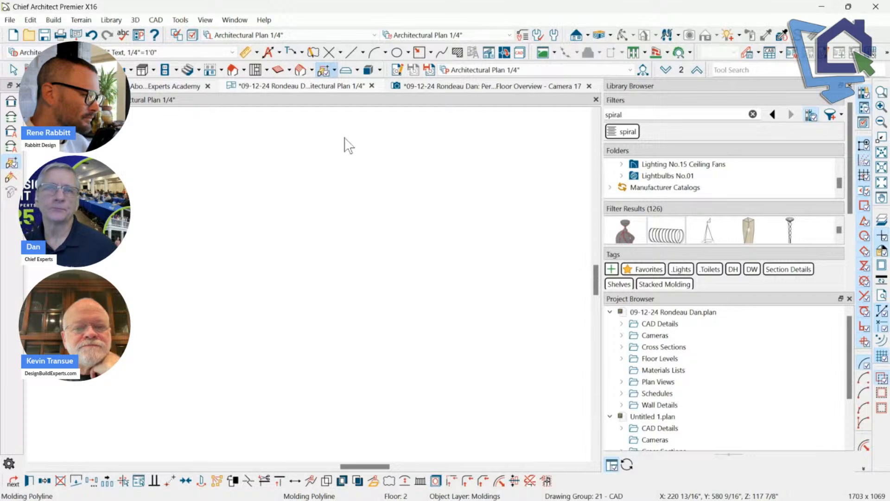
left_click_drag(451, 167, 259, 361)
left_click_drag(338, 397, 439, 256)
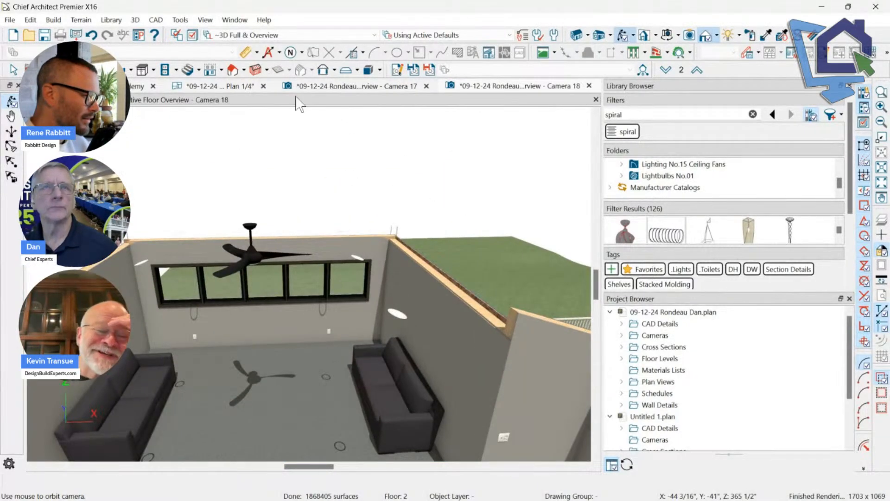
Display the Moldings layer in the ~3D Full & Overview layer set so the duct shows in the new floor overview.
left_click(395, 85)
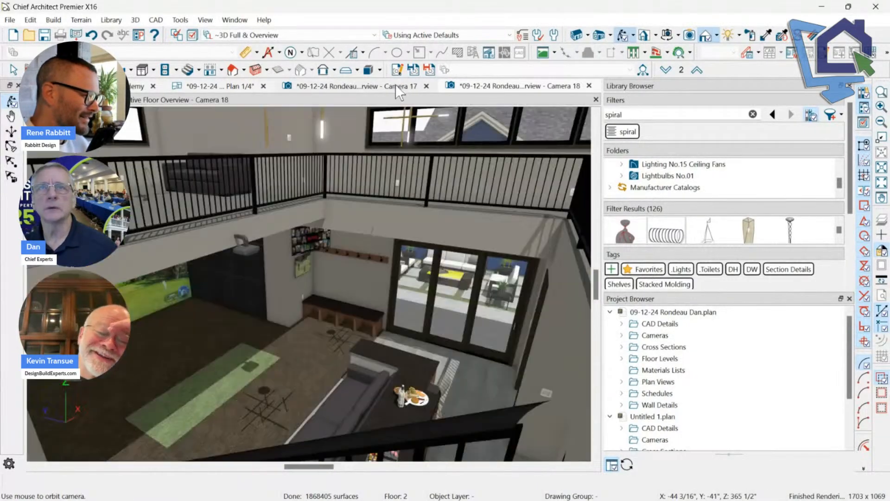
left_click(202, 87)
left_click(324, 166)
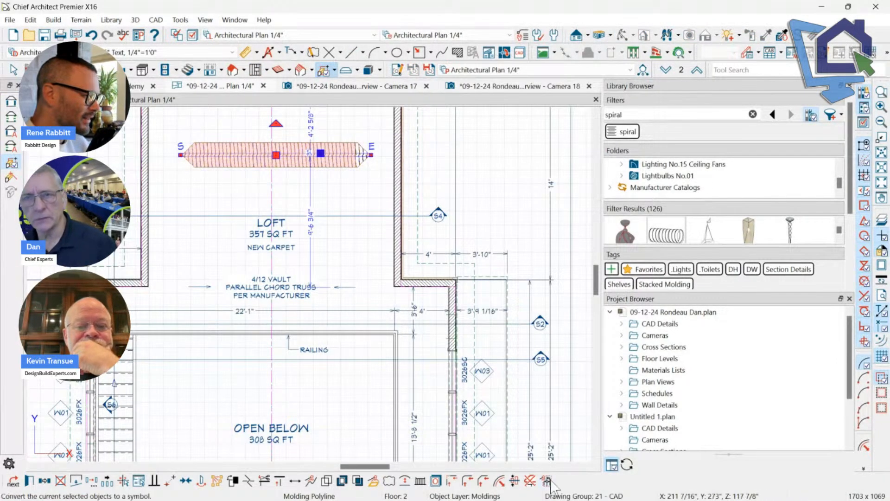
left_click(492, 85)
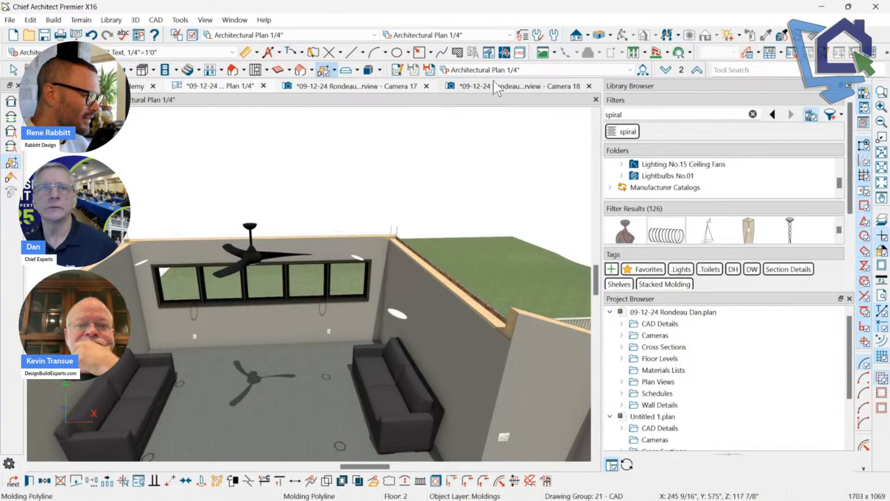
left_click(192, 34)
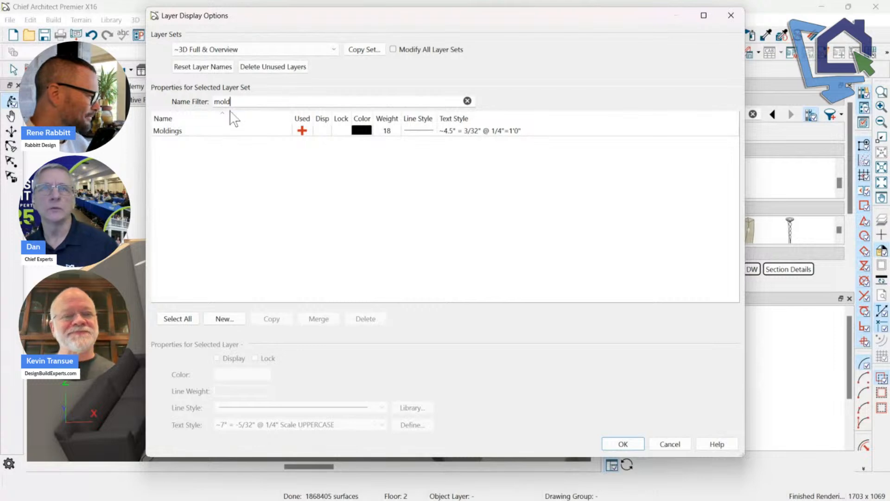
left_click(322, 131)
left_click(621, 445)
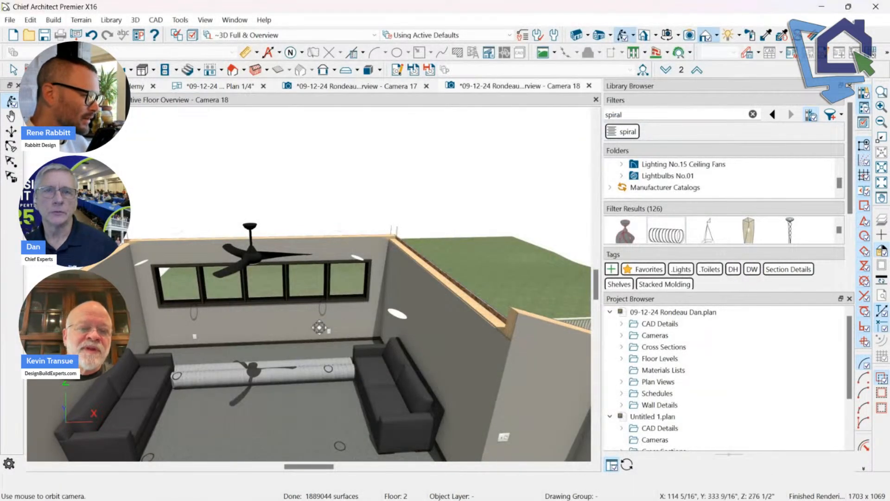
Try to move the spiral duct up off the loft floor within the floor overview.
scroll(351, 277, "down", 1)
left_click(284, 371)
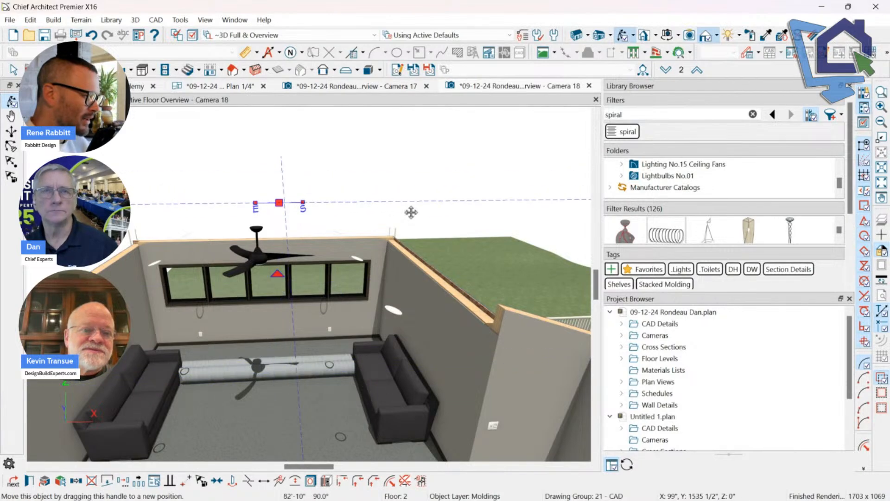
left_click_drag(411, 212, 411, 213)
scroll(324, 182, "up", 1)
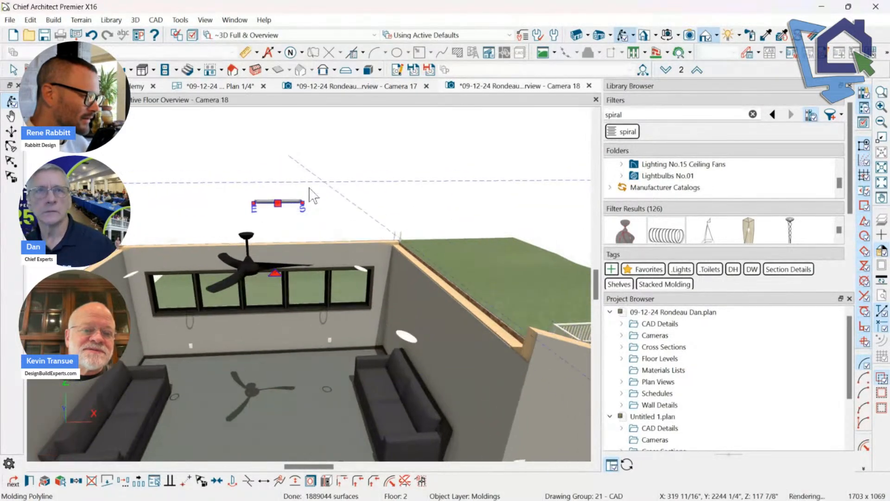
scroll(324, 182, "up", 2)
scroll(337, 156, "up", 3)
middle_click_drag(343, 163, 253, 323)
left_click_drag(252, 323, 256, 418)
middle_click_drag(277, 378, 321, 233)
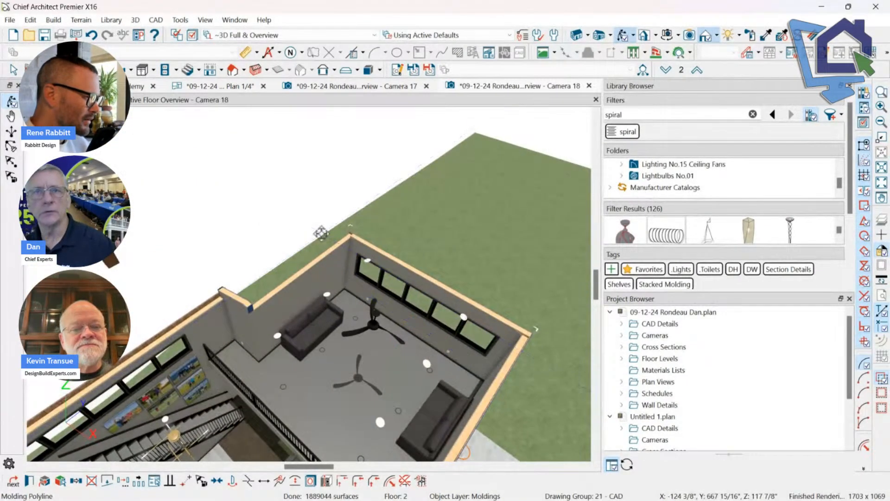
Draw a vertical spiral duct molding about 1'-6" by 9'-1 1/2" near the loft's right wall in plan and delete the horizontal duct.
left_click(666, 230)
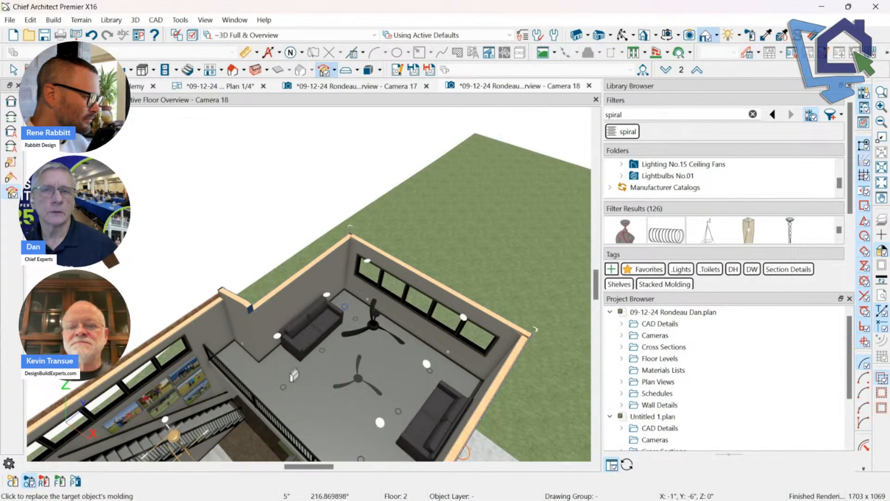
left_click(139, 86)
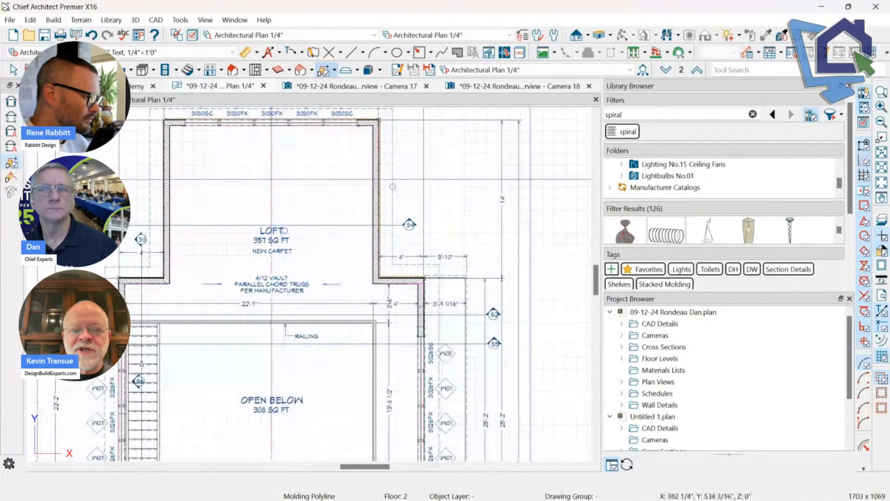
mouse_move(324, 240)
left_mouse_down()
mouse_move(425, 240)
mouse_move(419, 302)
left_mouse_up()
scroll(410, 241, "up", 3)
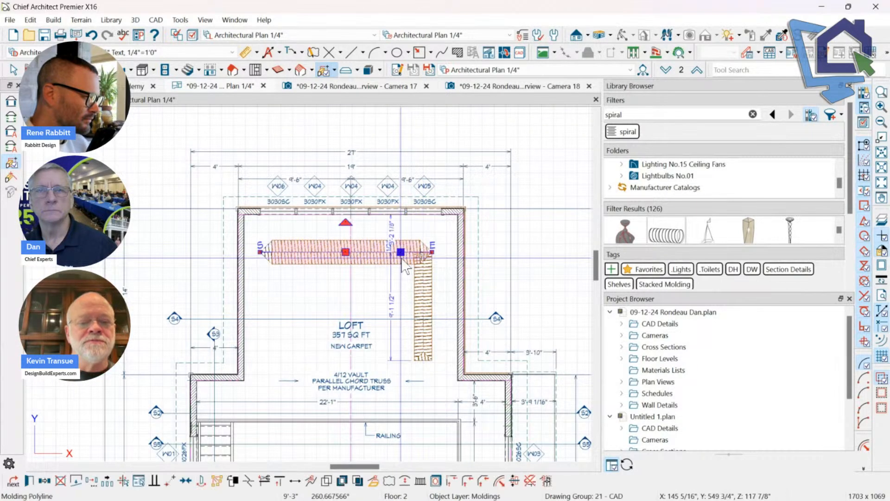
scroll(403, 266, "up", 3)
key("Delete")
left_click(443, 288)
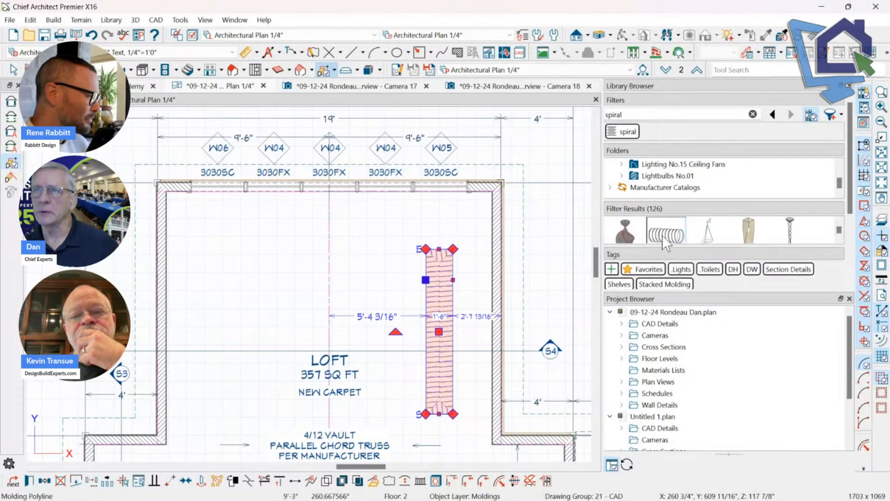
Widen the duct into a rectangular loop about 9'-9" wide and disconnect and delete its lower side, leaving a U shape.
scroll(393, 236, "up", 3)
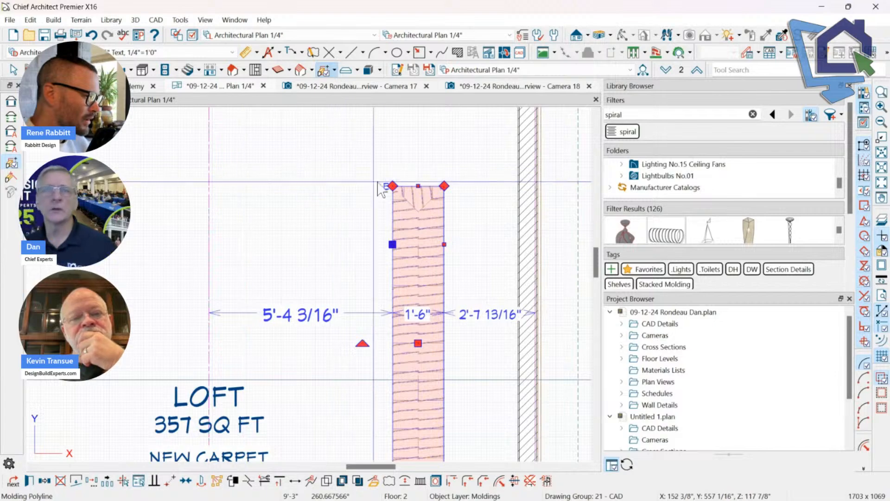
left_click_drag(393, 245, 109, 208)
scroll(462, 155, "down", 3)
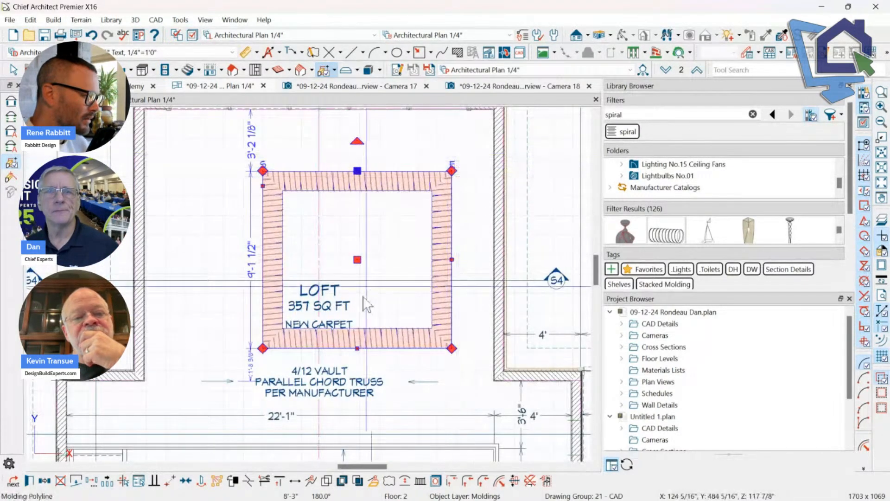
left_click(365, 347)
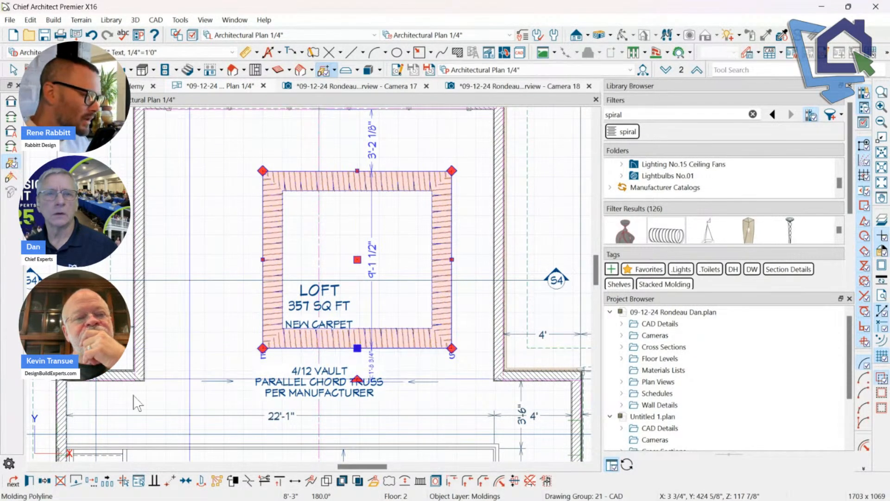
left_click(103, 477)
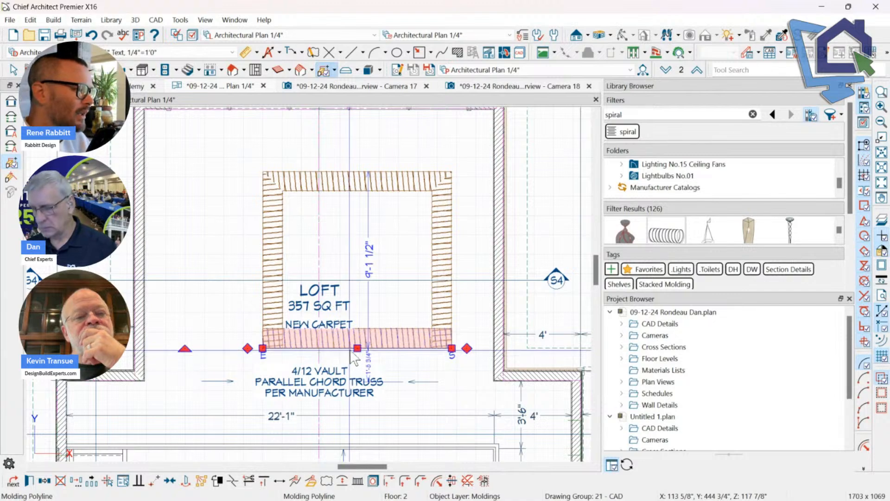
left_click(260, 224)
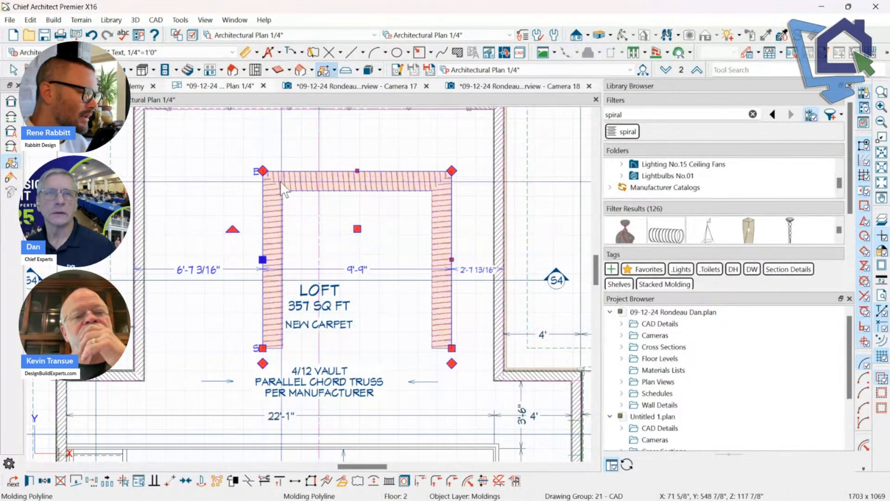
Break the U-shaped duct near its upper-left corner, angle the corner segment and convert it into a curved bend.
left_click(263, 202)
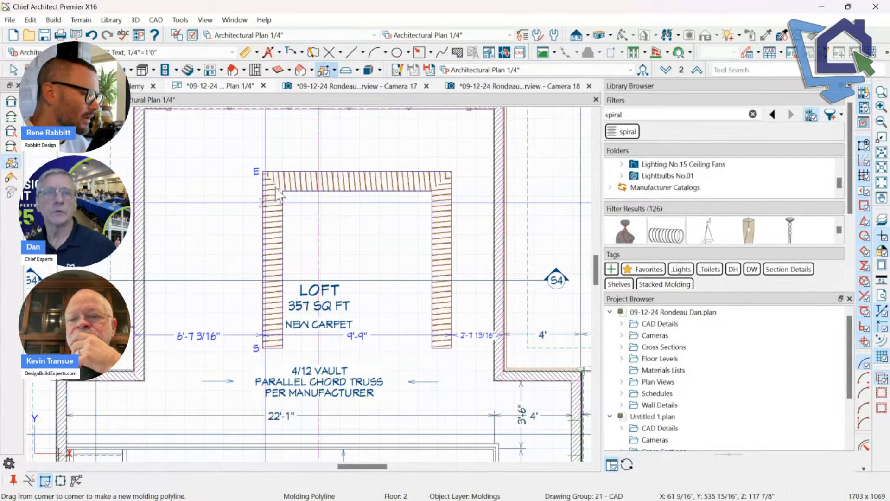
left_click_drag(263, 171, 294, 170)
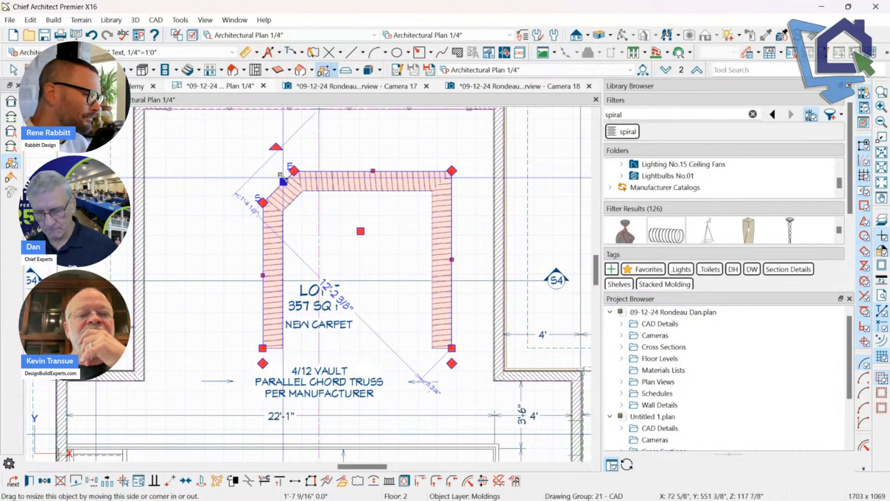
key("a")
scroll(284, 187, "up", 2)
left_click_drag(277, 181, 281, 167)
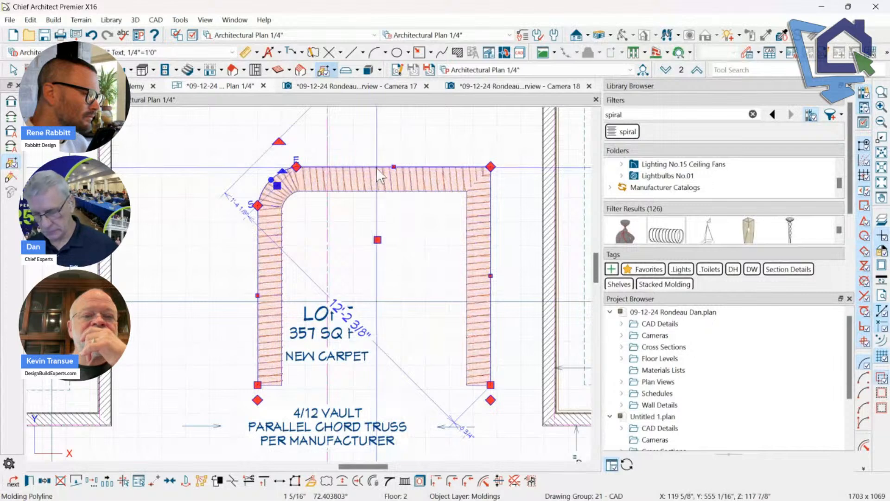
key("r")
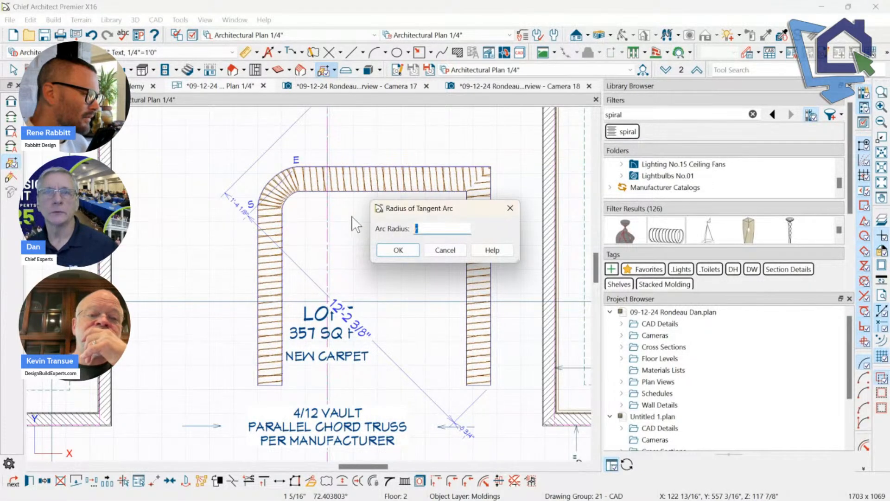
left_click(457, 247)
left_click(523, 283)
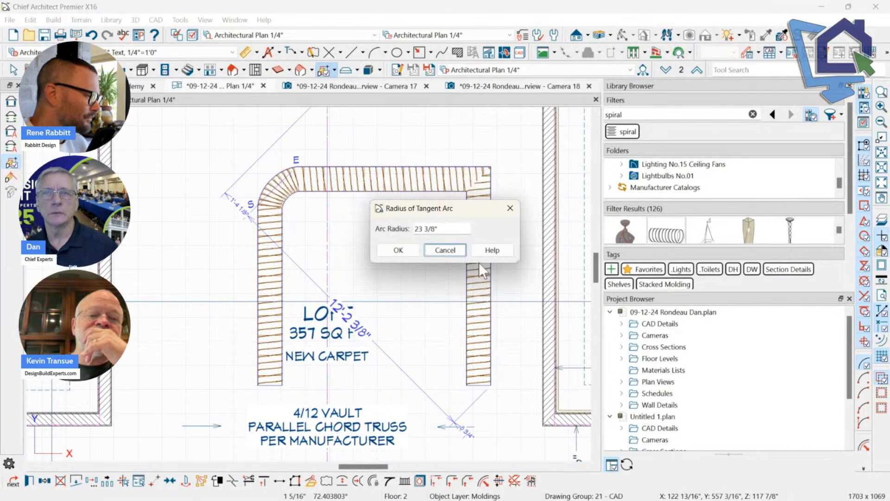
left_click(455, 253)
Raise the U-shaped duct above the loft floor using a Transform/Replicate move with a Z Delta.
key("t")
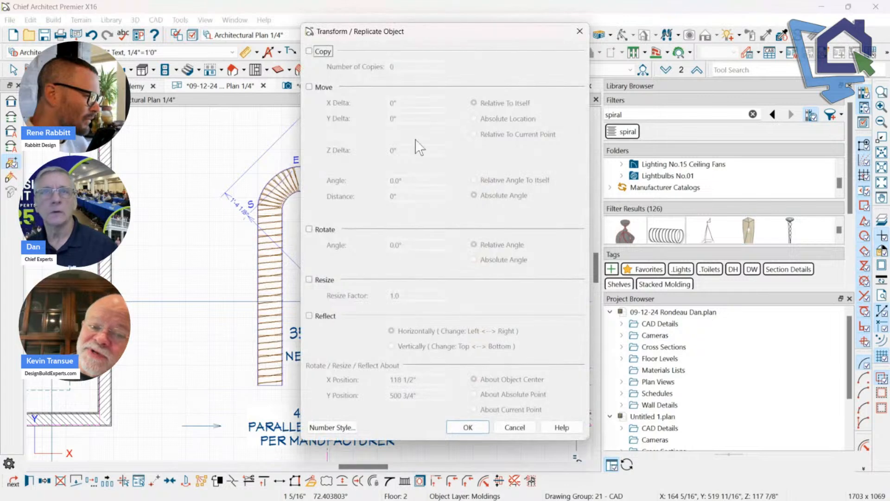
left_click(309, 87)
left_click(408, 150)
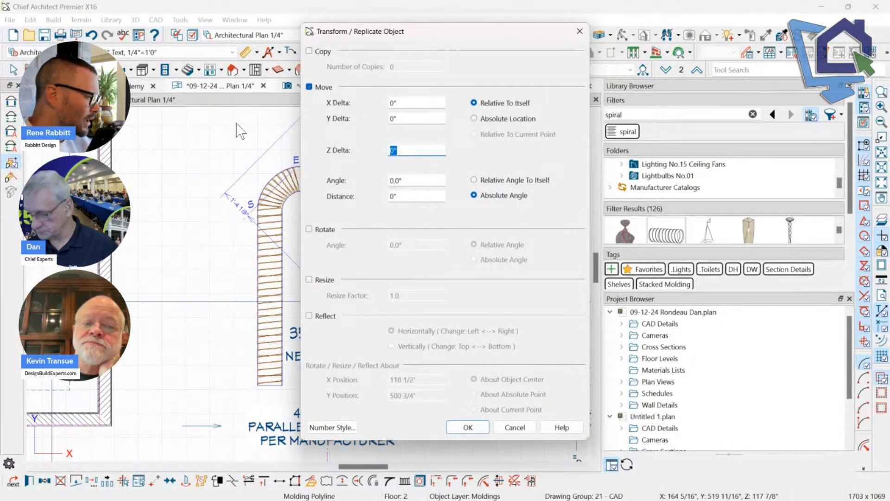
key("Return")
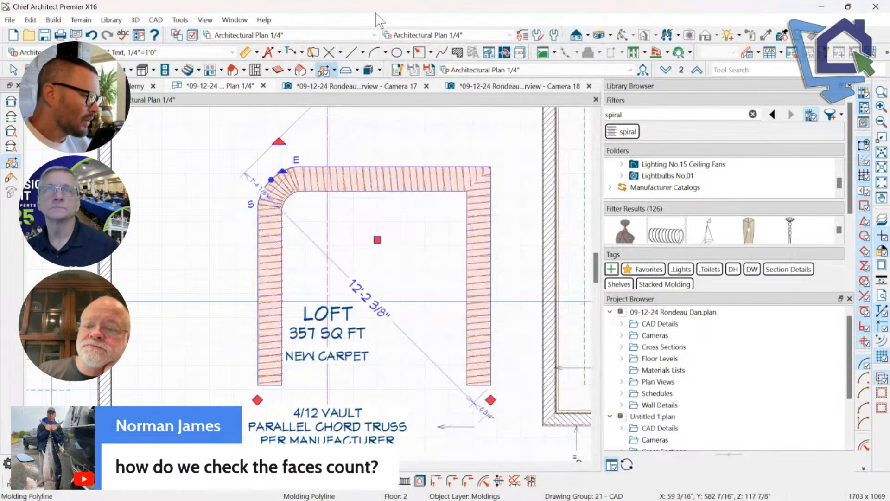
Inspect the raised U-shaped spiral duct and its mitred corner up close in the 3D floor overview.
left_click(505, 81)
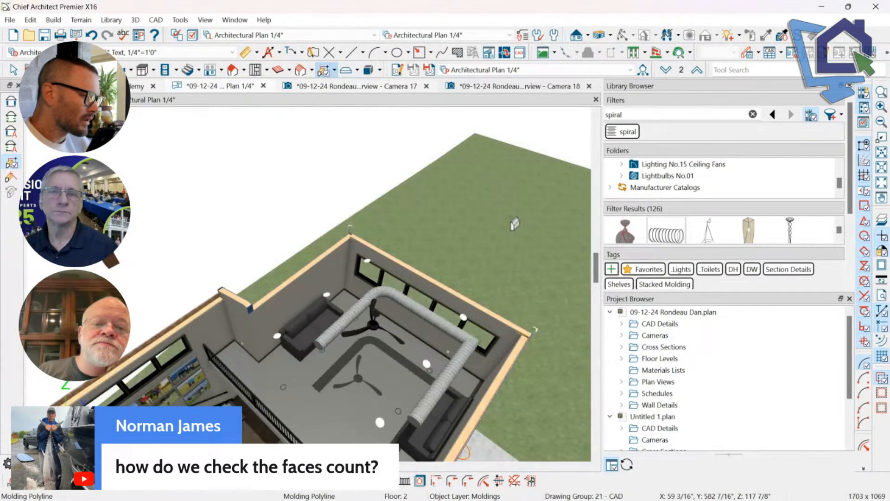
left_click_drag(334, 268, 273, 291)
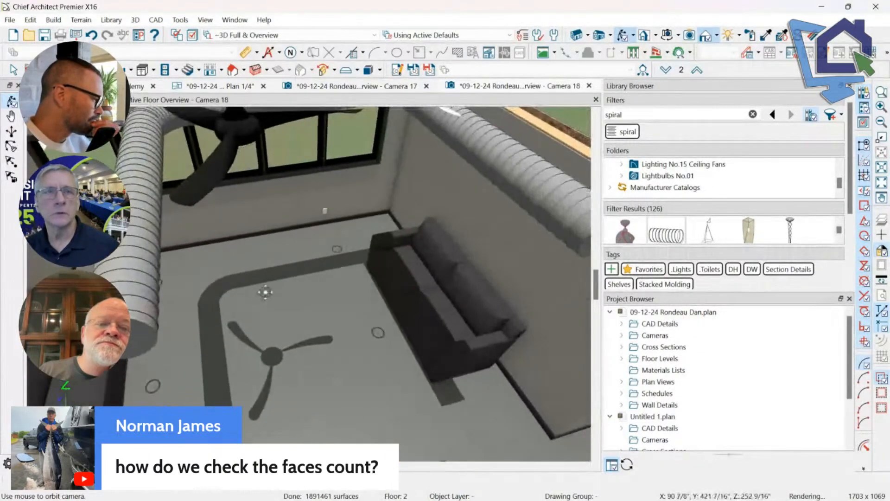
left_click(138, 287)
scroll(140, 288, "up", 5)
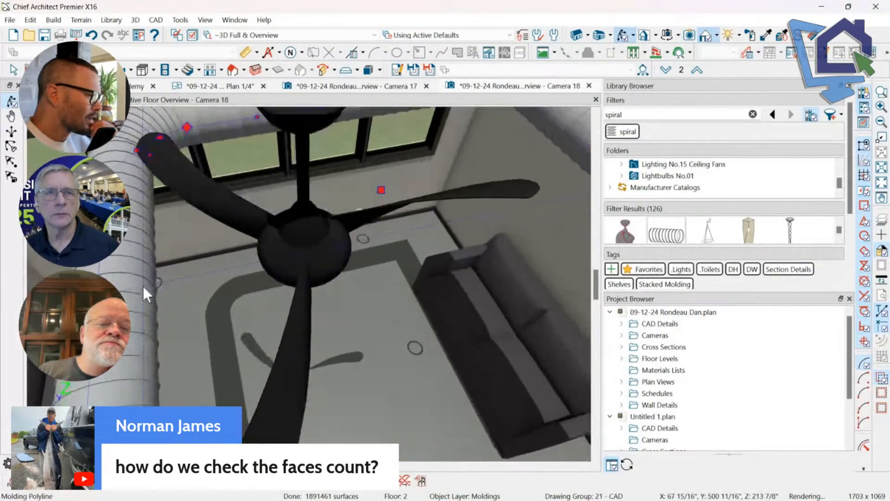
scroll(143, 286, "up", 8)
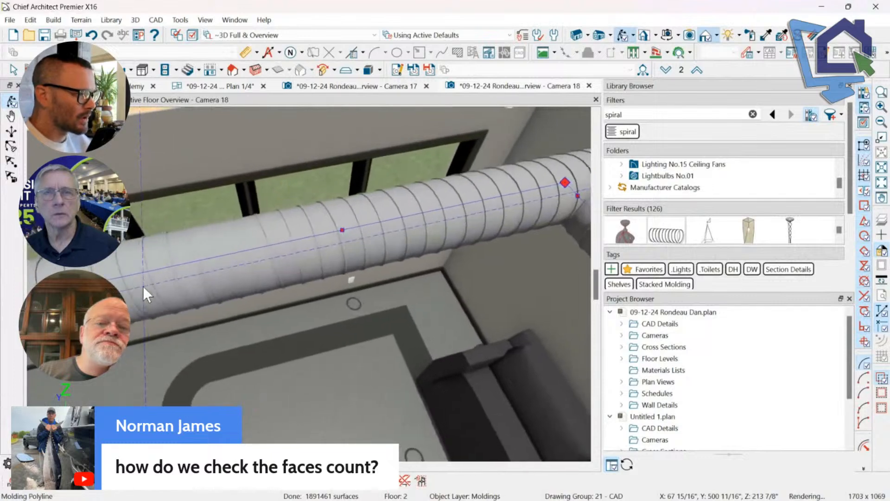
scroll(143, 286, "right", 6)
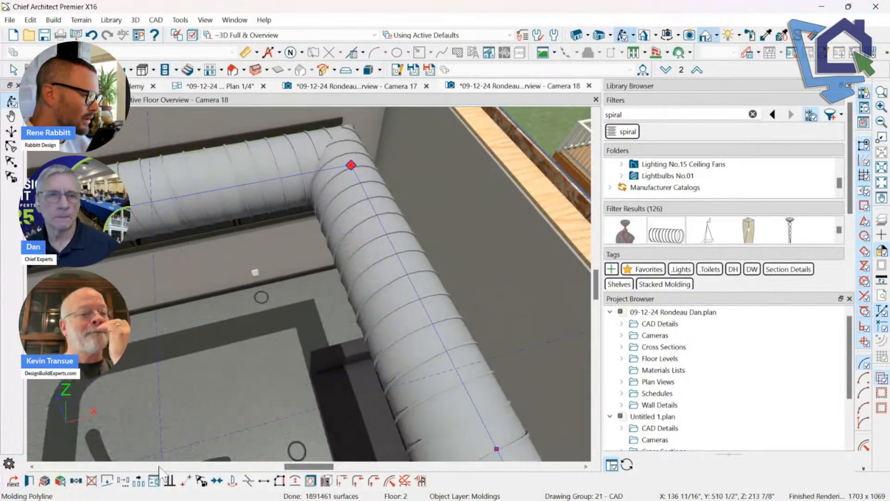
Check the duct's number of faces through a Fixture (Interior) symbol conversion with advanced options and without adding to the library, cancelling the conversion.
left_click(420, 480)
left_click(409, 278)
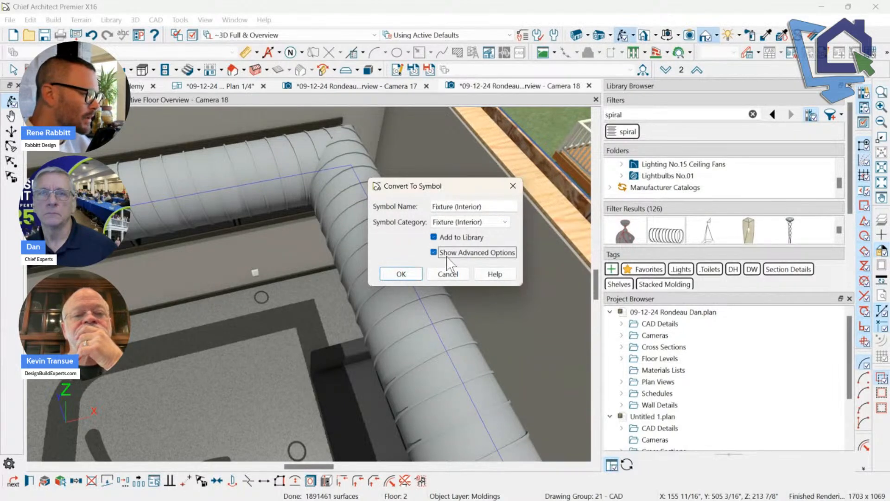
left_click(401, 274)
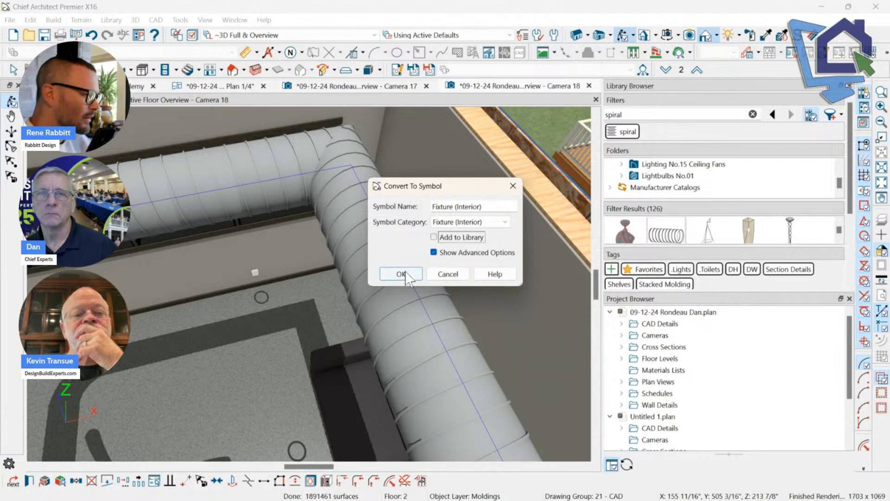
left_click(406, 274)
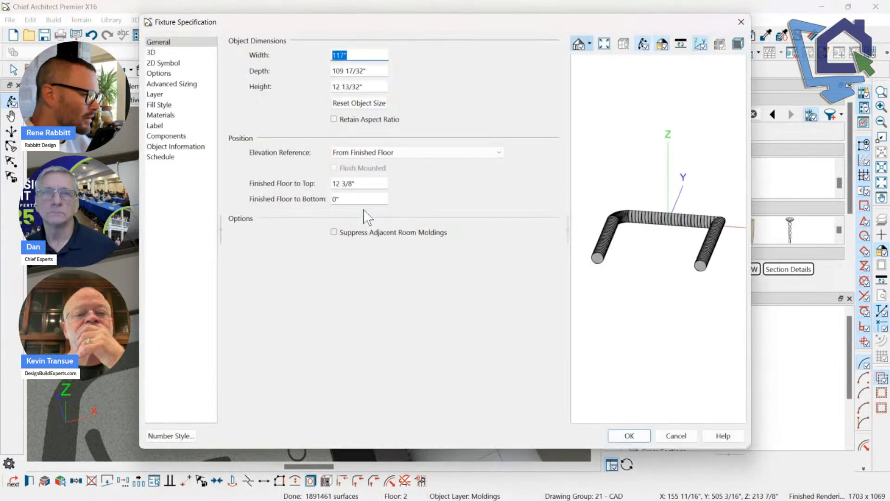
left_click_drag(660, 212, 611, 177)
left_click(157, 53)
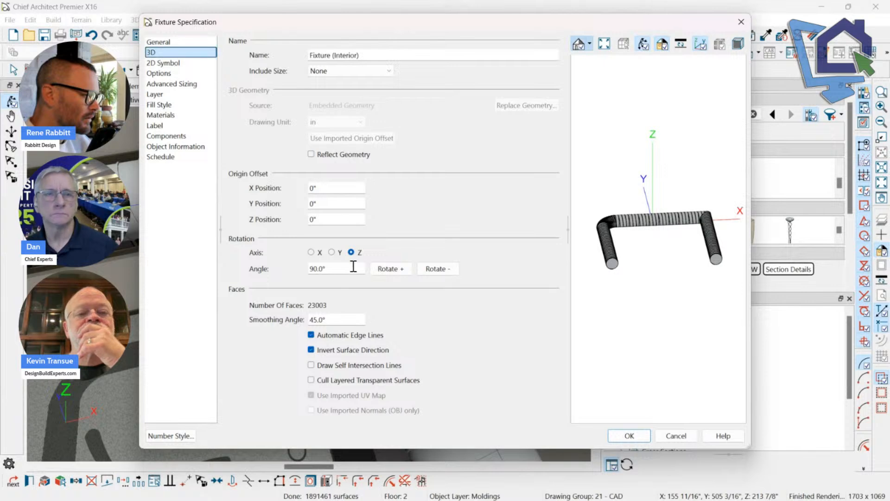
left_click_drag(624, 249, 595, 246)
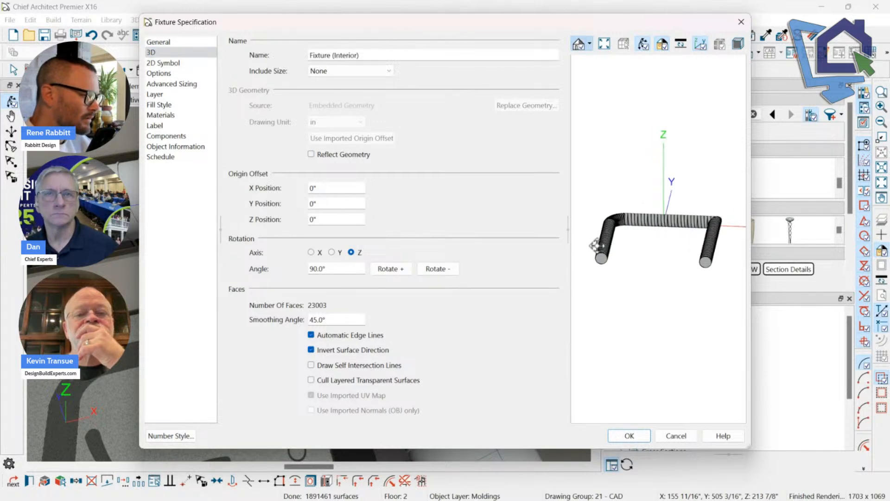
left_click(677, 434)
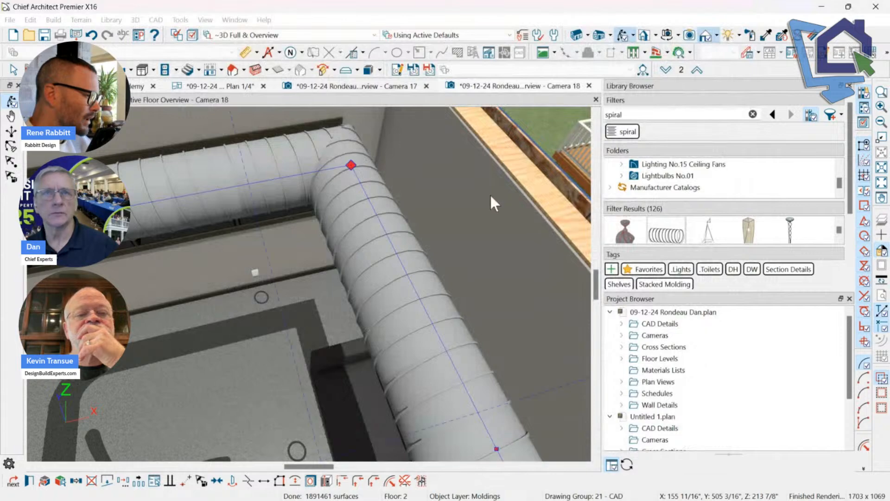
Try to extend the left leg of the U-shaped duct upward in the 3D overview.
left_click_drag(489, 193, 409, 269)
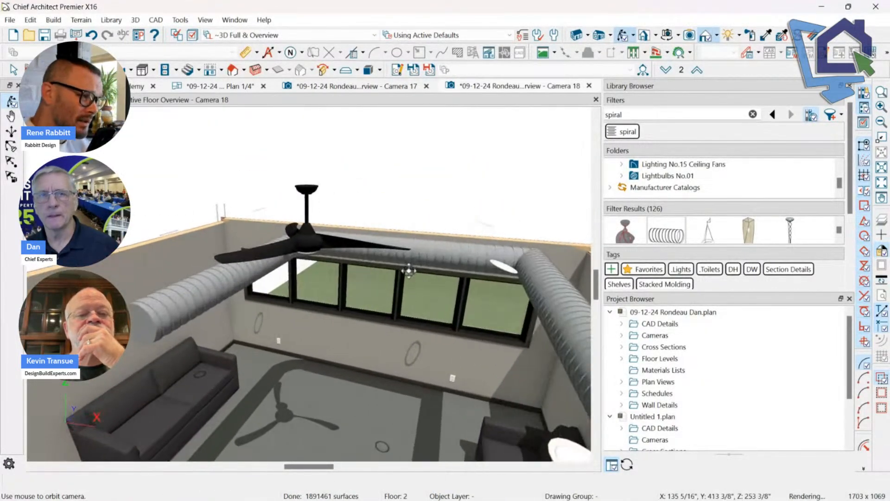
left_click(202, 290)
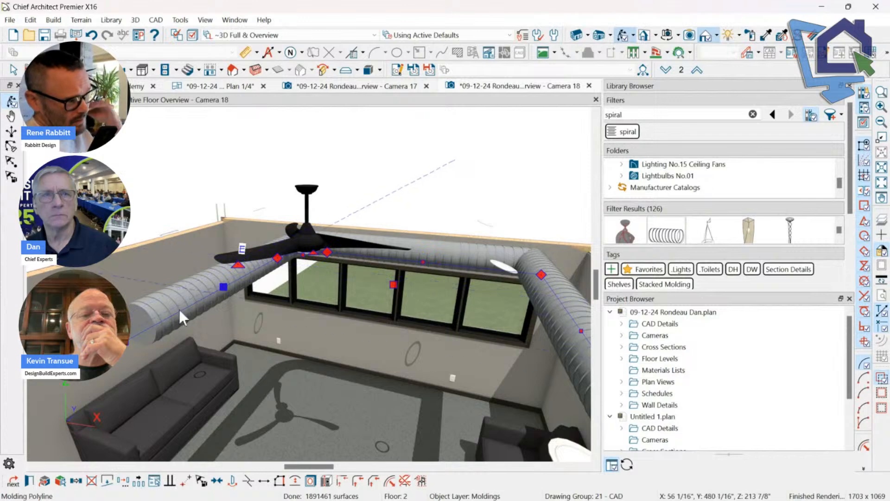
left_click_drag(123, 355, 156, 166)
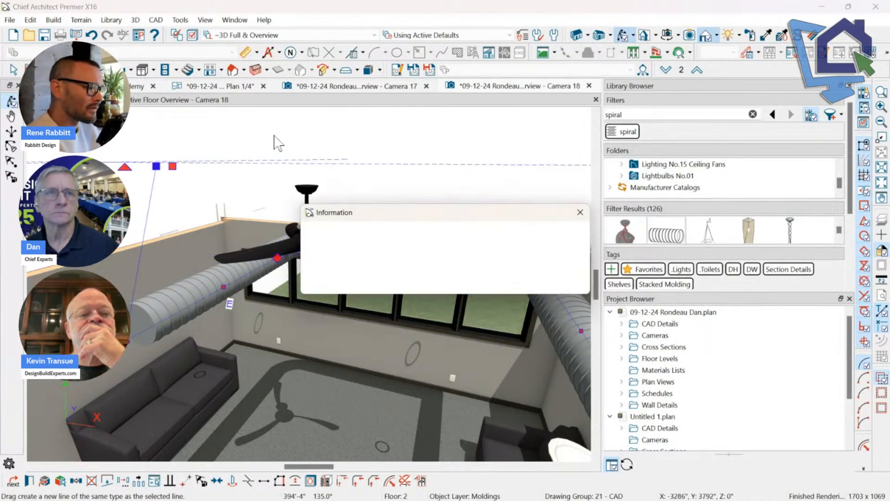
left_click(579, 213)
left_click_drag(459, 158, 434, 172)
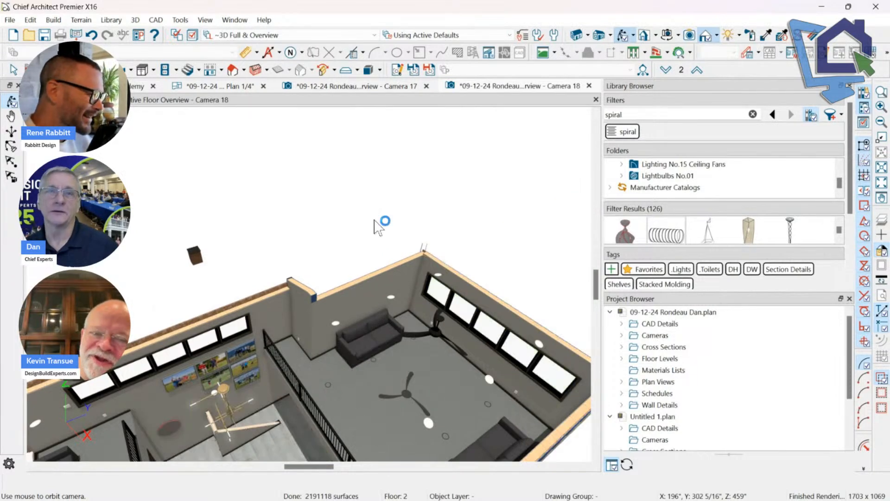
left_click_drag(369, 186, 369, 185)
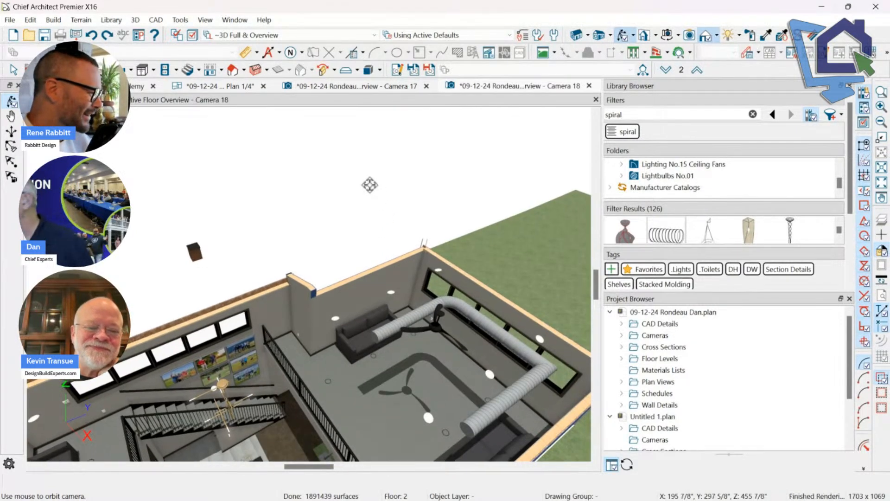